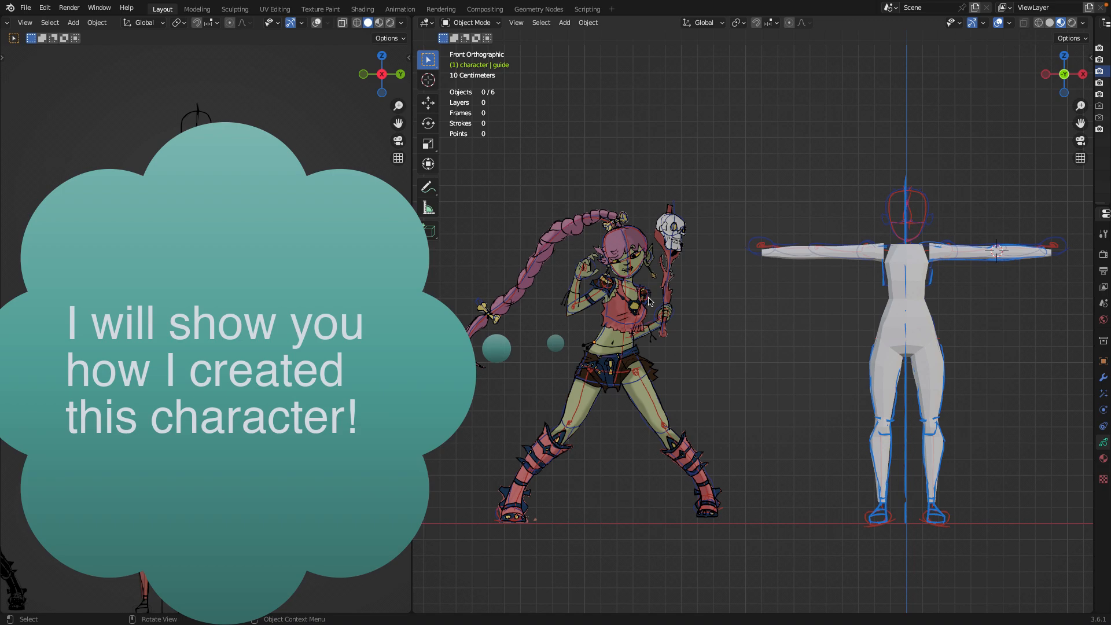
Step: Examine the finished 2D character drawing and the T-pose body mesh beside it, from the front and in perspective
scroll(702, 310, "up", 3)
scroll(714, 310, "down", 2)
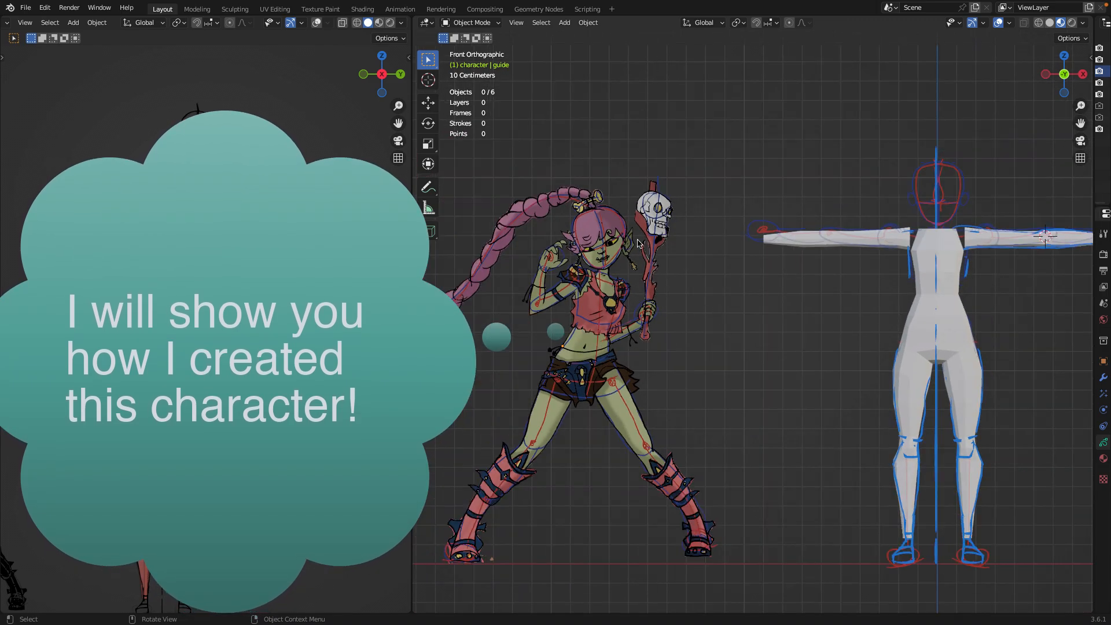
scroll(600, 320, "up", 2)
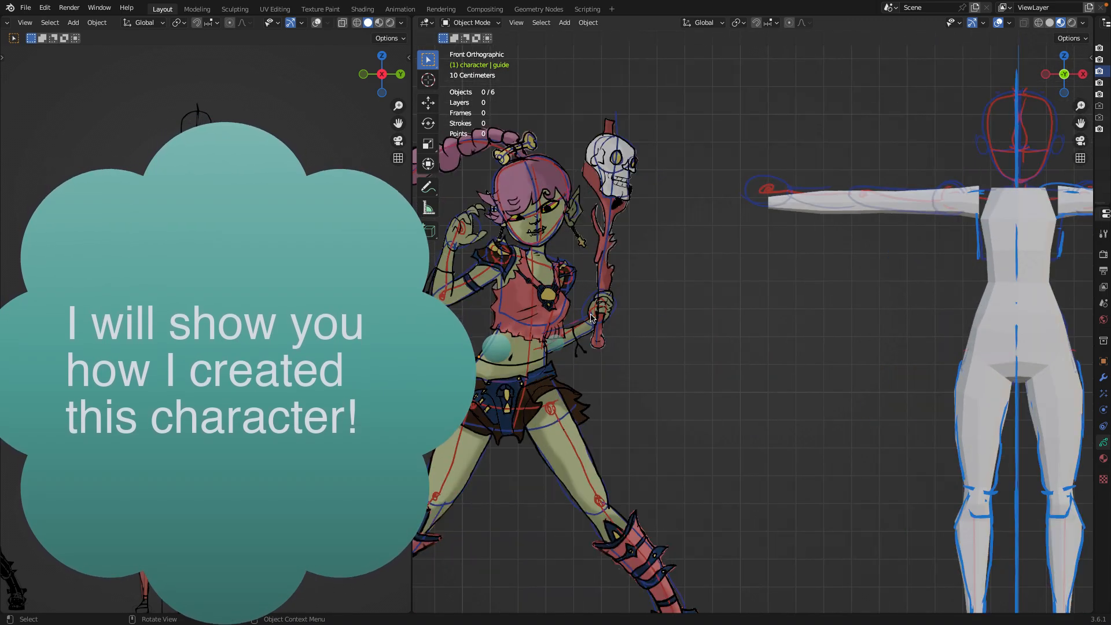
middle_click_drag(591, 318, 753, 256, "shift")
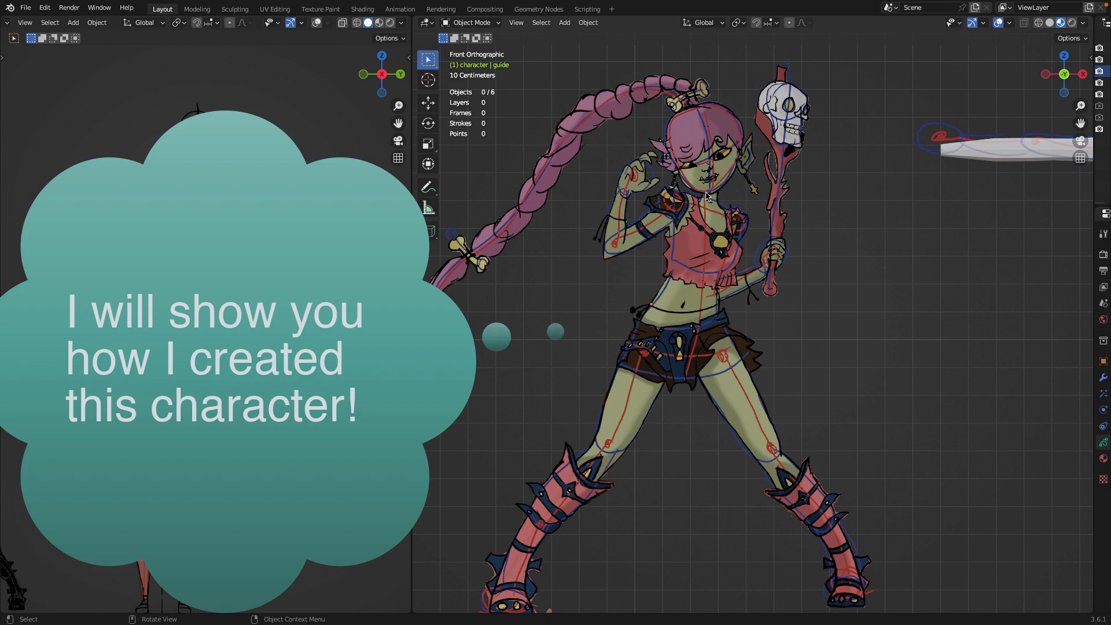
middle_click_drag(771, 397, 841, 369)
scroll(858, 382, "down", 5)
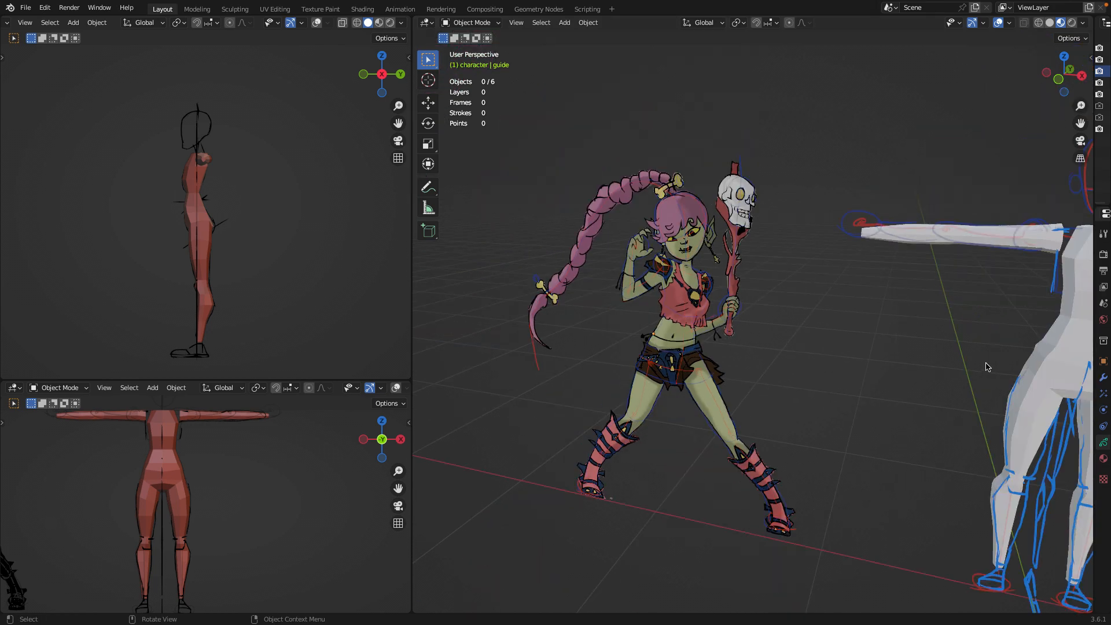
key("KP_1")
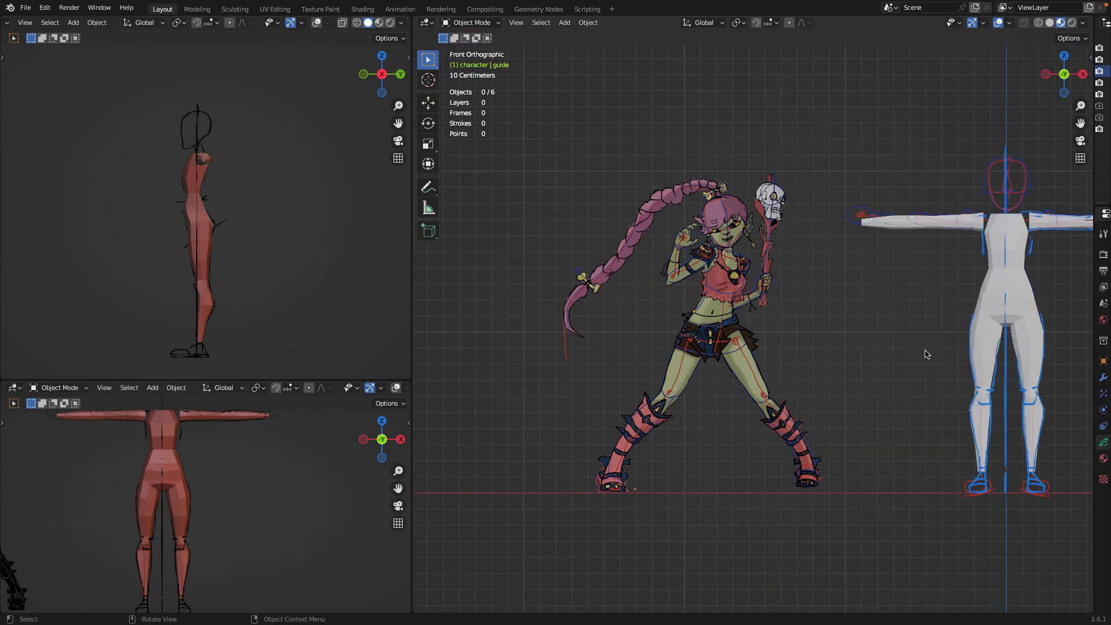
middle_click_drag(911, 355, 723, 378, "shift")
scroll(790, 360, "up", 2)
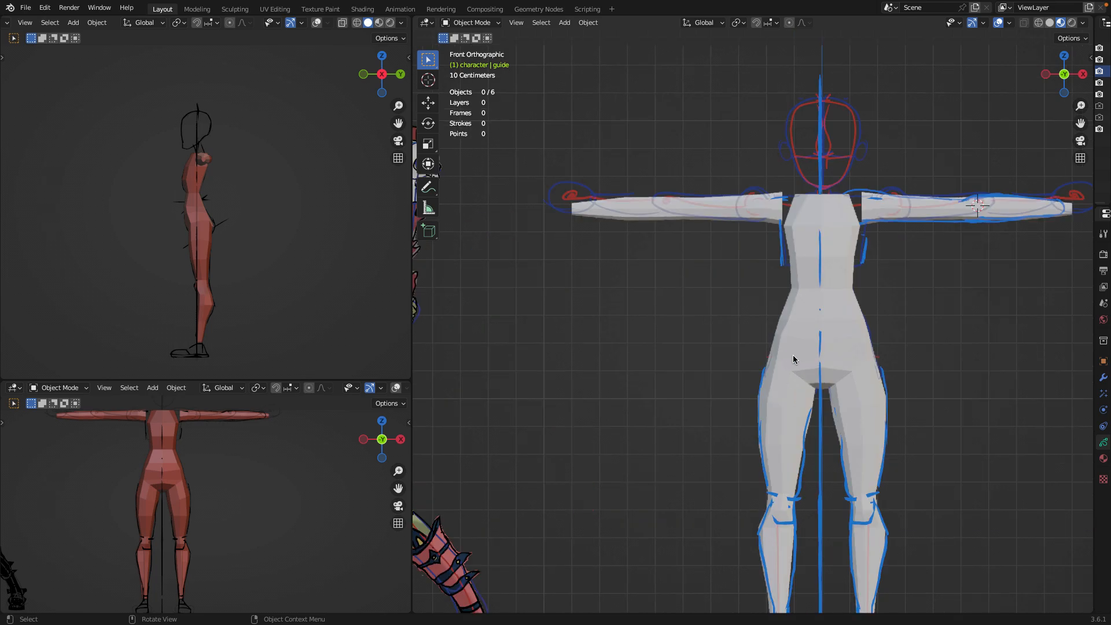
scroll(833, 317, "down", 3)
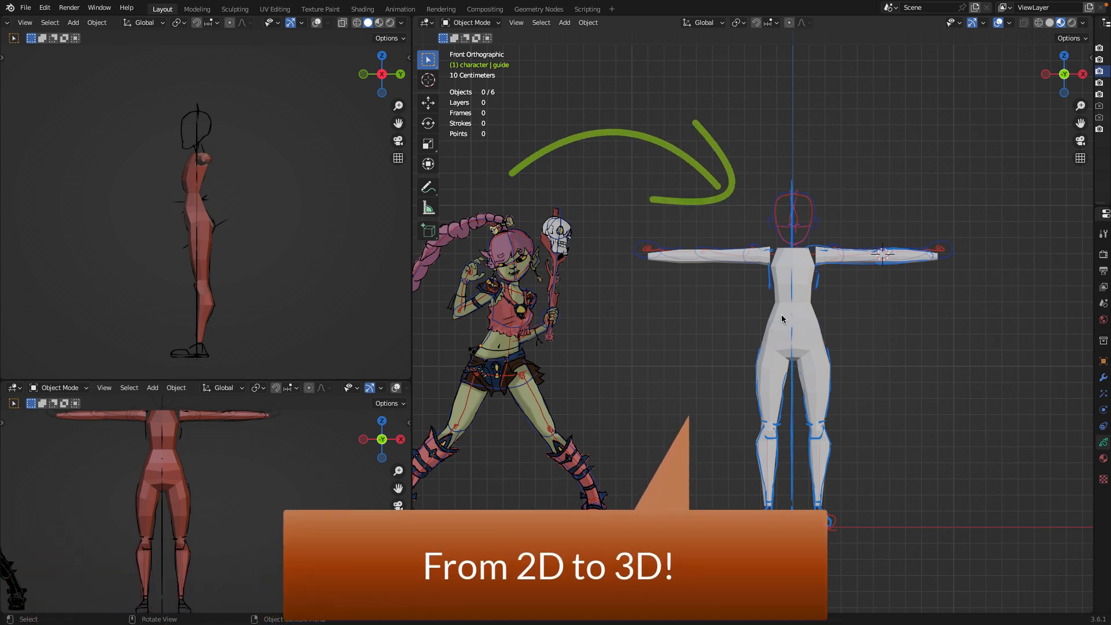
scroll(792, 323, "up", 5)
scroll(790, 321, "down", 5)
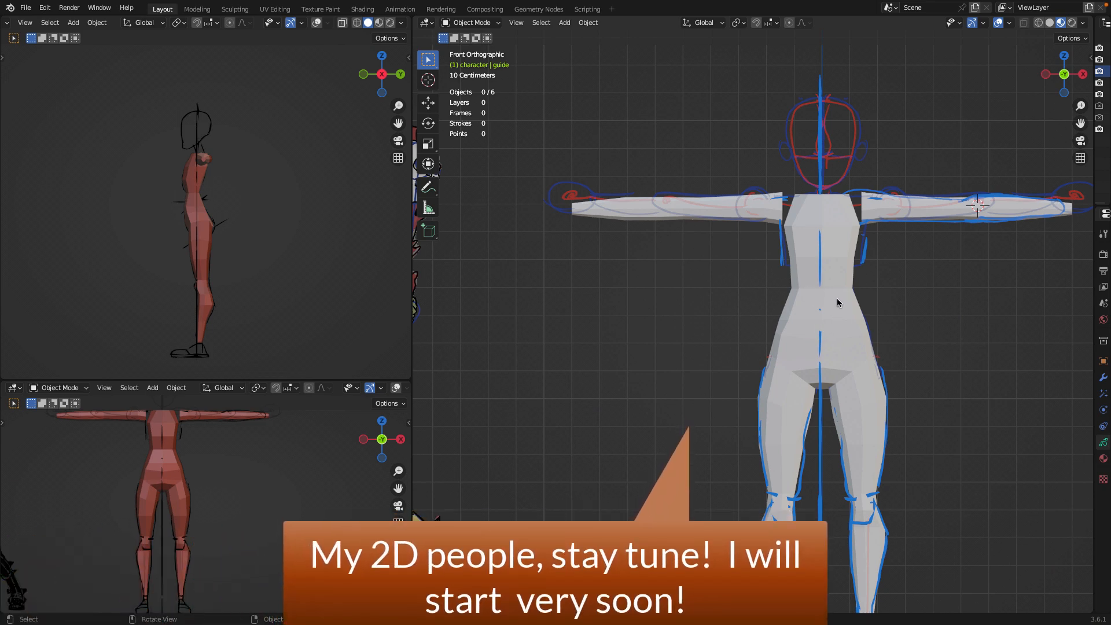
scroll(862, 351, "down", 1)
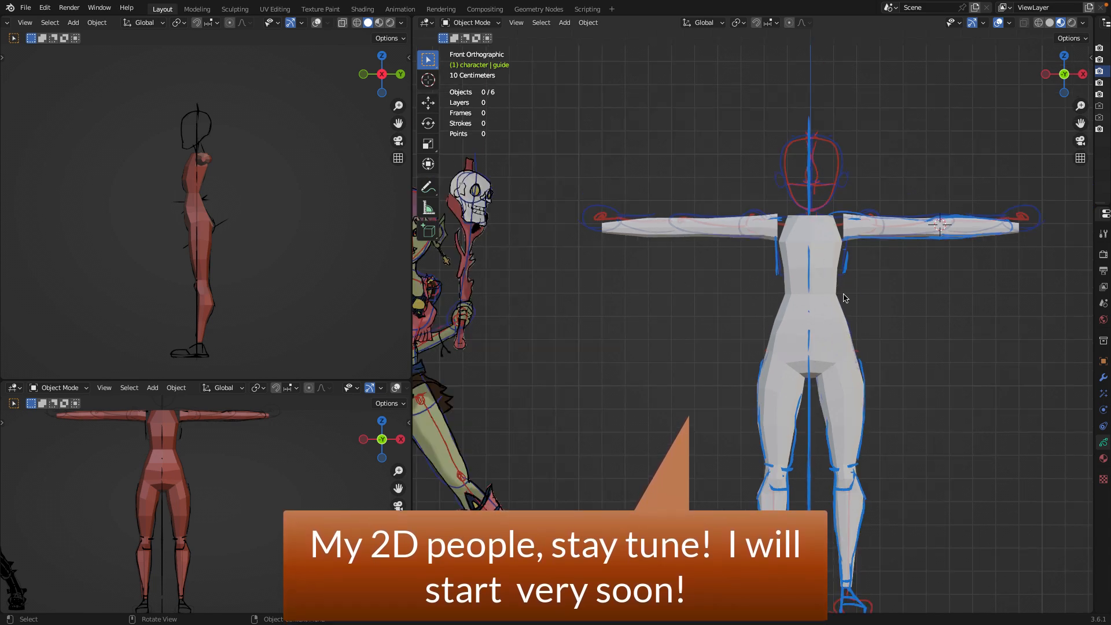
scroll(842, 300, "down", 1)
scroll(842, 300, "down", 1)
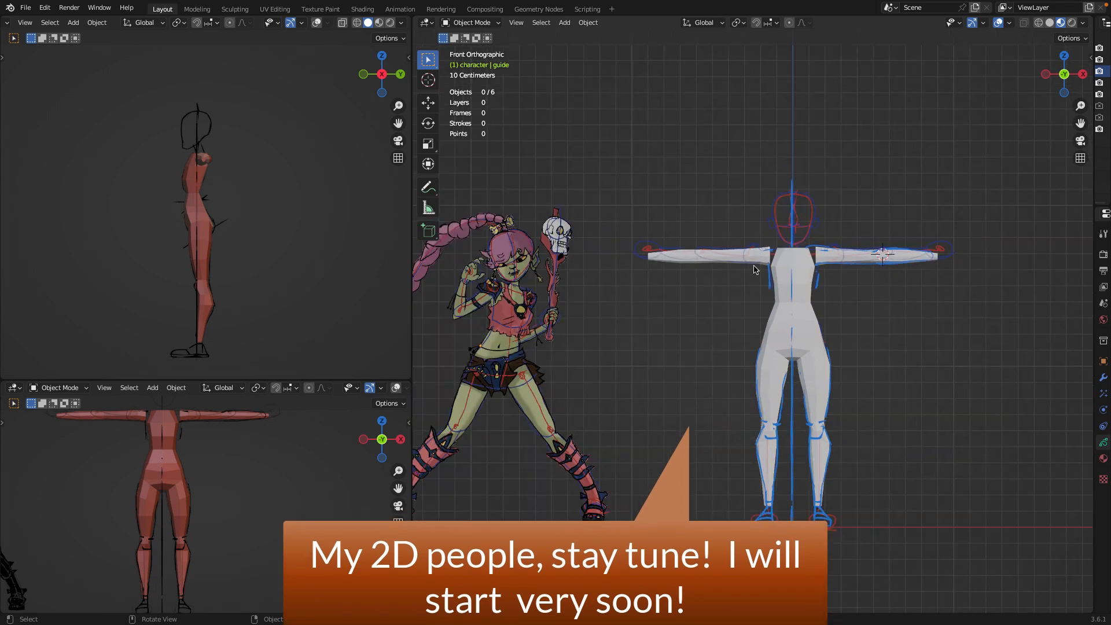
Step: Select the T-pose body mesh and compare it with the proportions and pose of the 2D character drawing
left_click(800, 274)
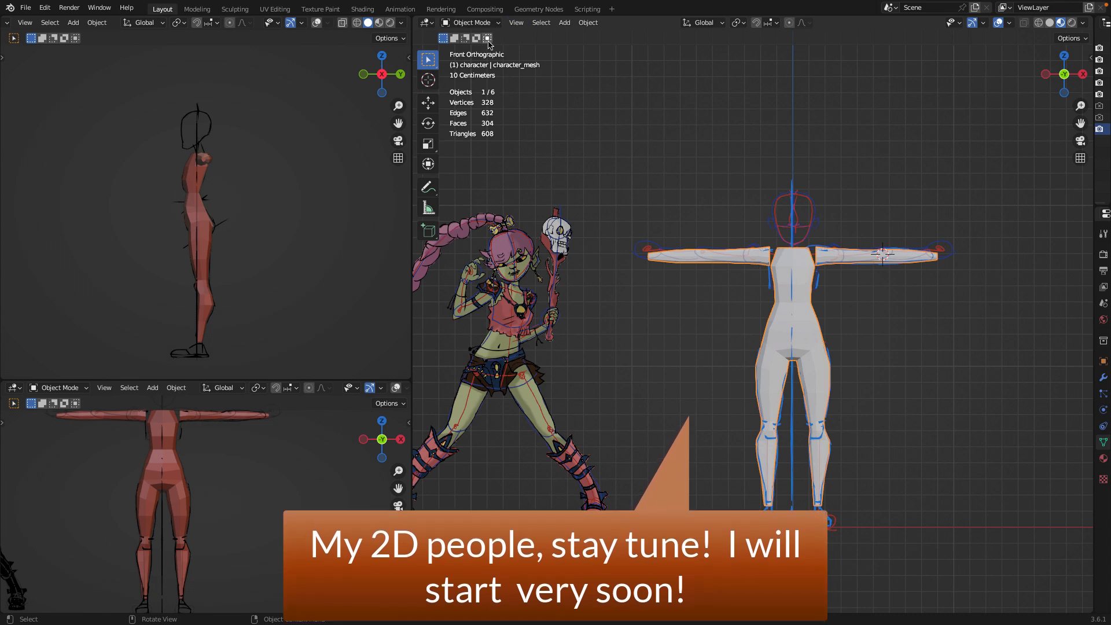
left_click(485, 23)
scroll(519, 293, "up", 3)
scroll(511, 297, "down", 4)
scroll(548, 299, "up", 4)
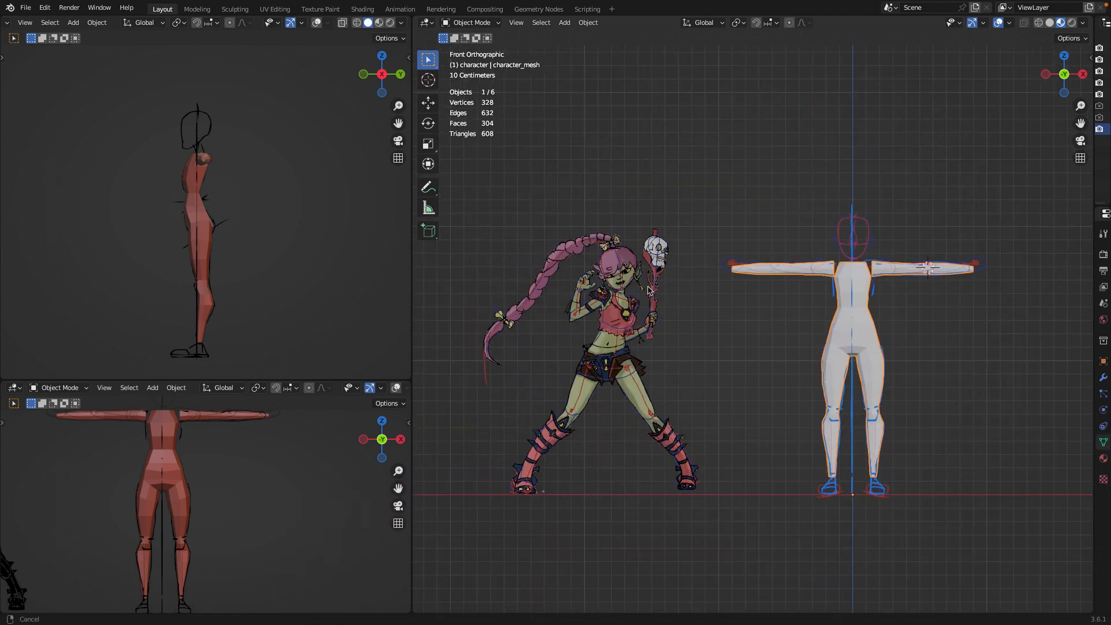
middle_click_drag(656, 289, 668, 341, "shift")
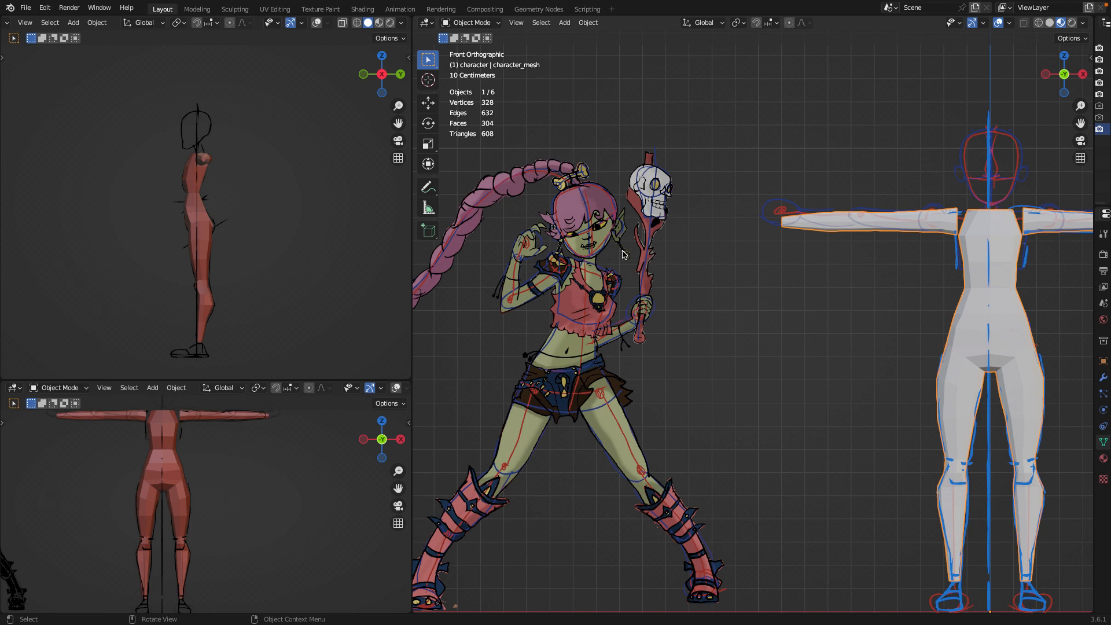
scroll(604, 231, "up", 2)
scroll(508, 236, "down", 3)
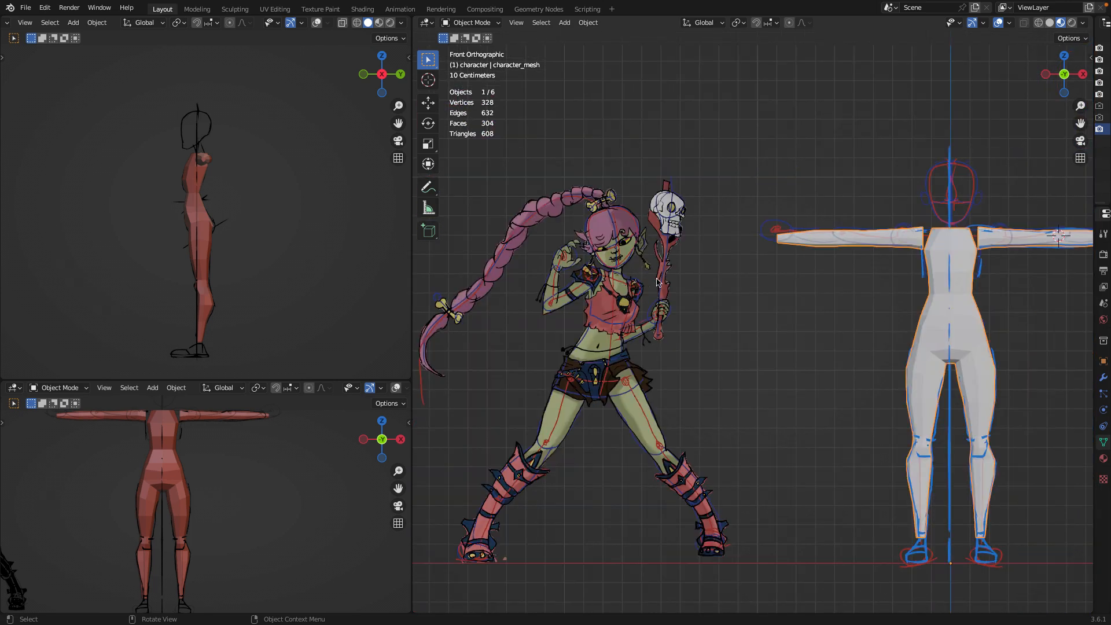
scroll(648, 267, "up", 3)
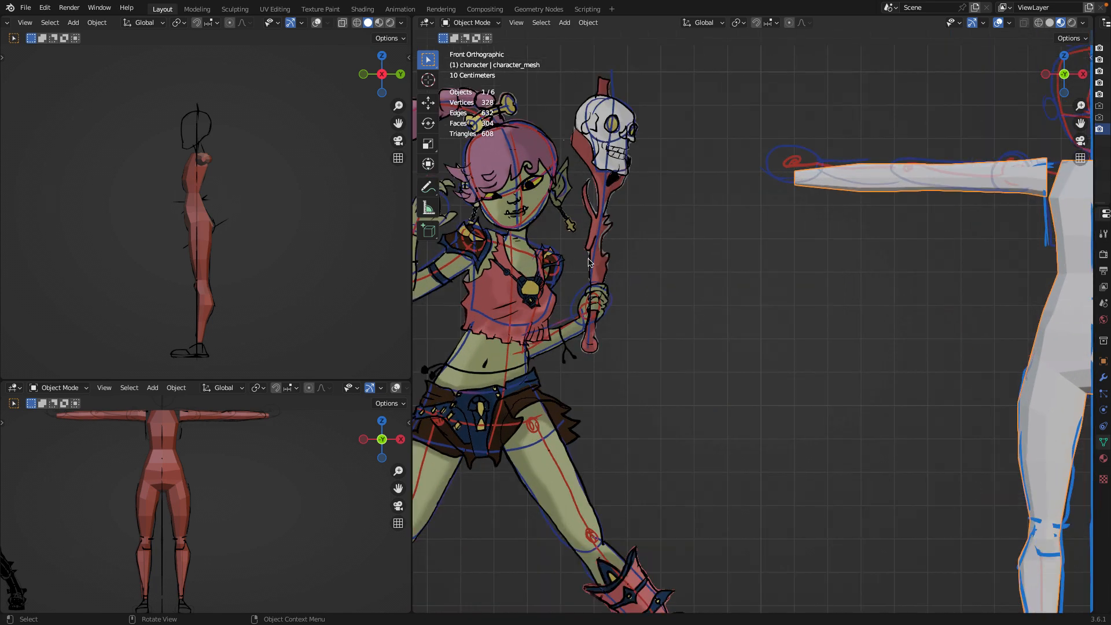
scroll(590, 263, "down", 2)
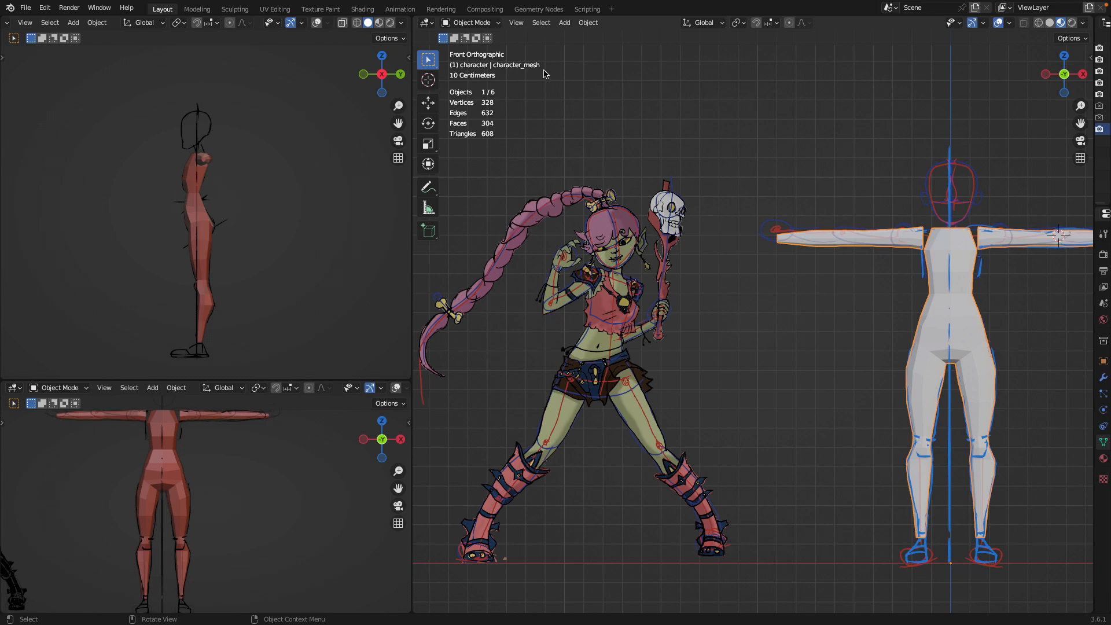
Step: Select the character_mesh body instead of the sketch guide and switch it to Edit Mode
left_click(909, 246)
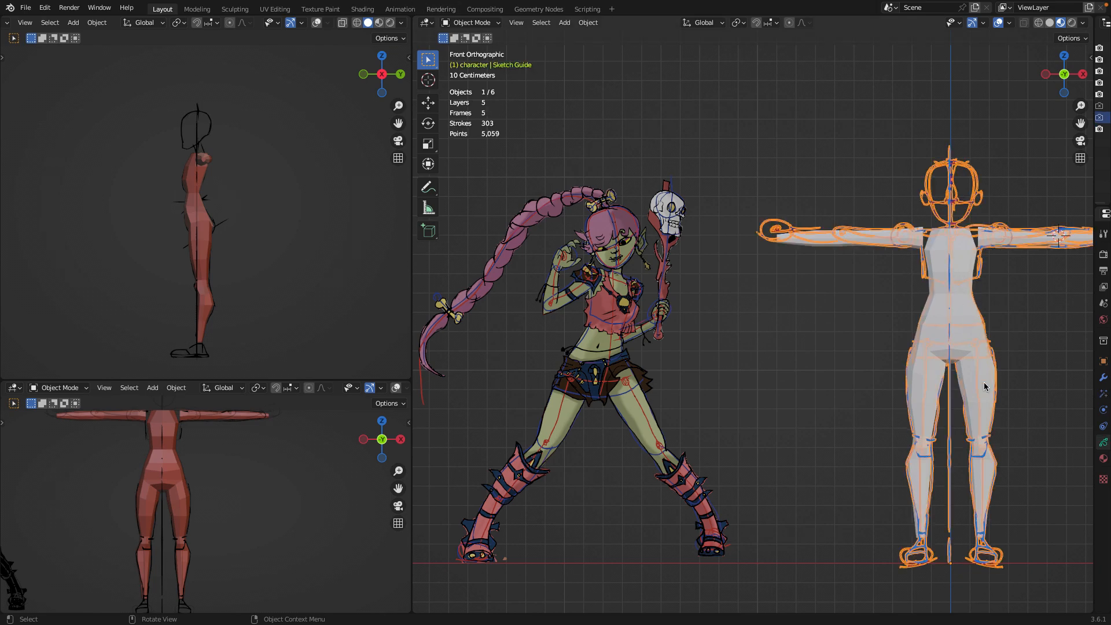
scroll(932, 319, "up", 3)
mouse_move(886, 331)
middle_mouse_down("shift")
mouse_move(610, 301)
mouse_move(564, 235)
middle_mouse_up("shift")
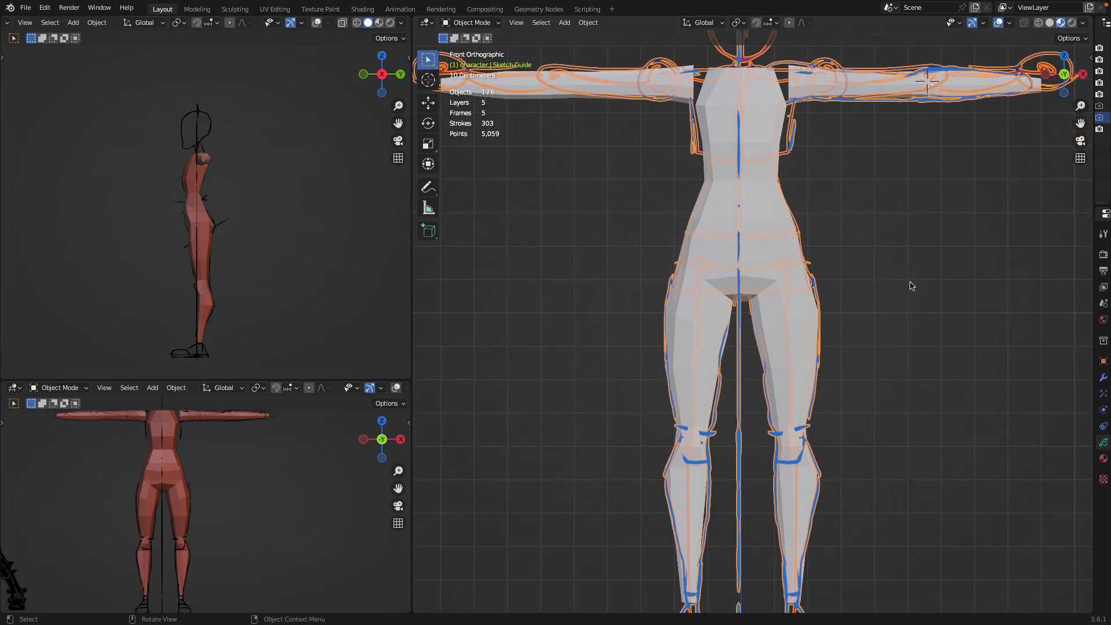
left_click(860, 227)
left_click(770, 198)
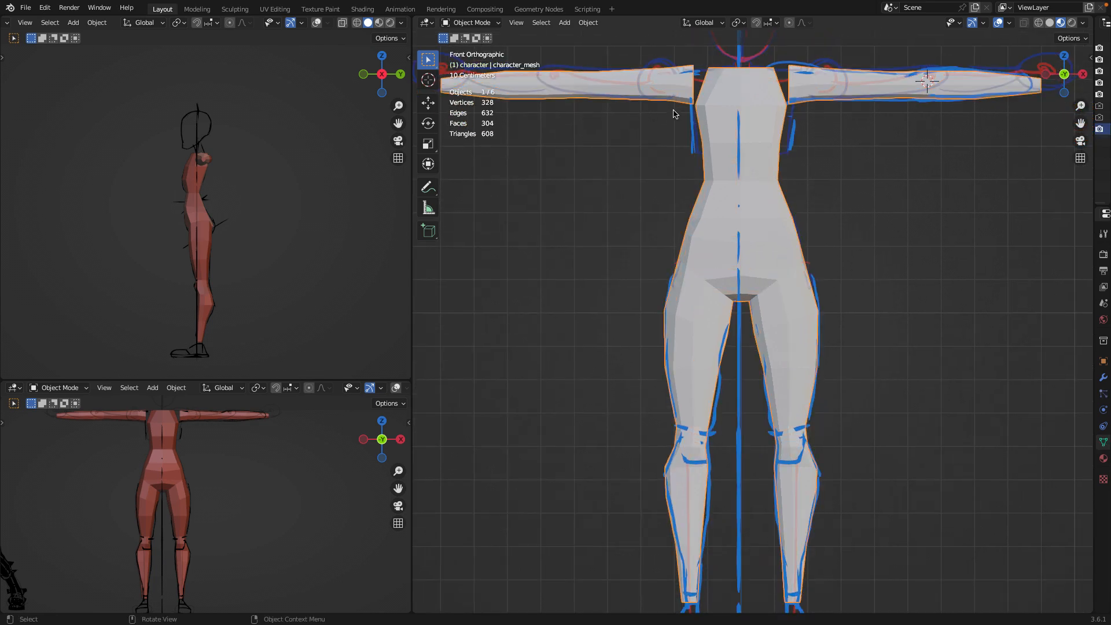
left_click(481, 23)
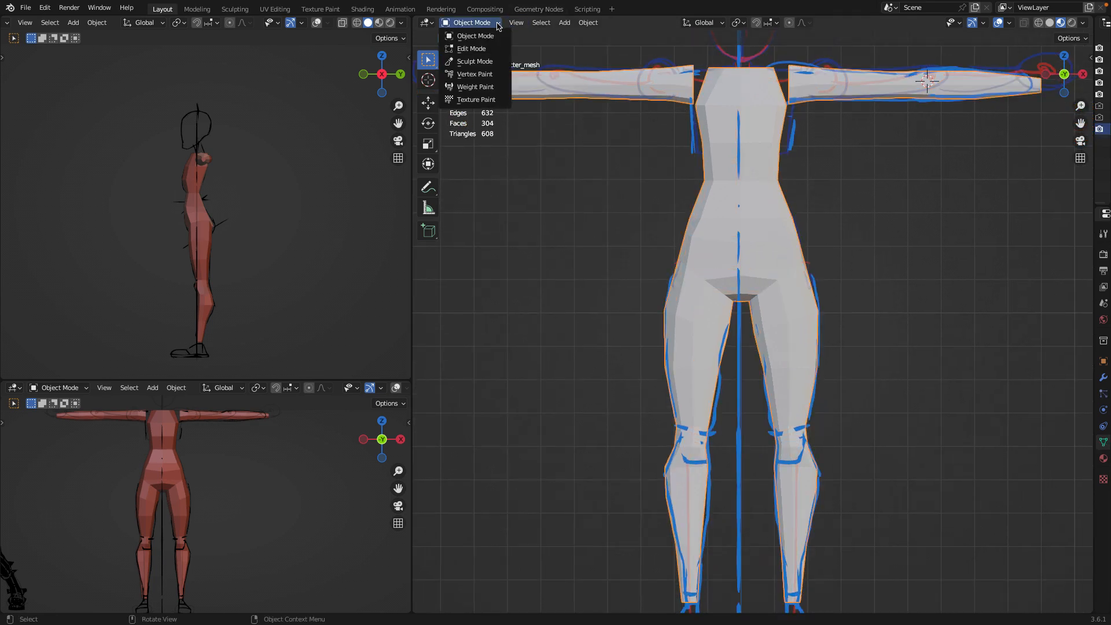
left_click(478, 49)
Step: Inspect the body mesh's overall topology in perspective, including the edge loops around the hips and legs
scroll(836, 216, "down", 4)
middle_click_drag(830, 222, 773, 249)
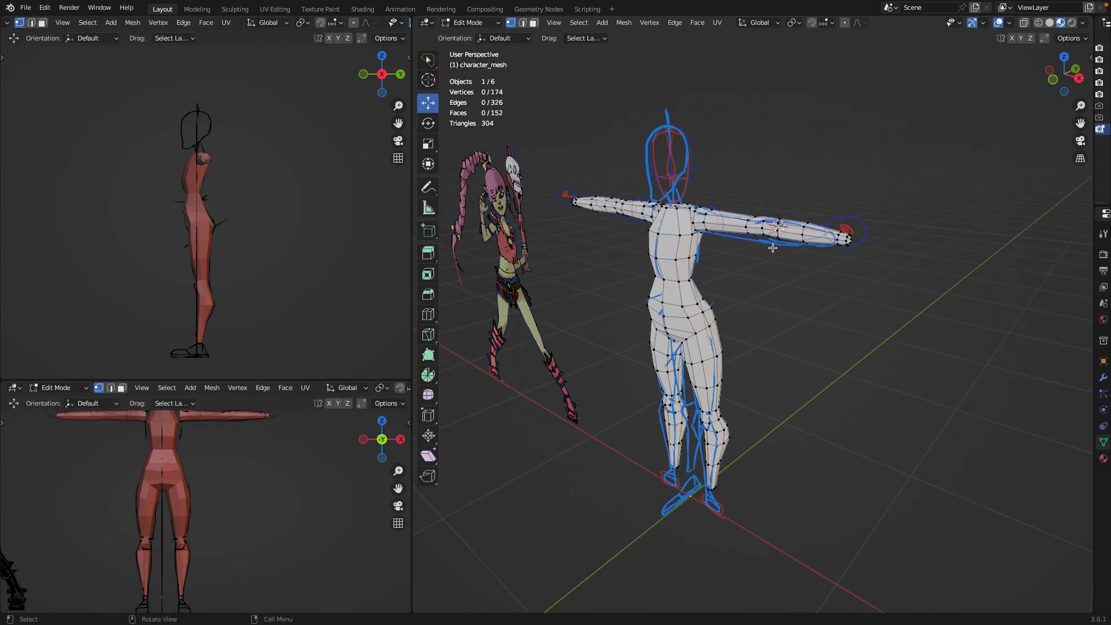
scroll(728, 254, "up", 4)
scroll(673, 253, "down", 4)
middle_click_drag(672, 253, 753, 243)
scroll(683, 229, "up", 5)
scroll(678, 230, "down", 5)
scroll(678, 236, "up", 5)
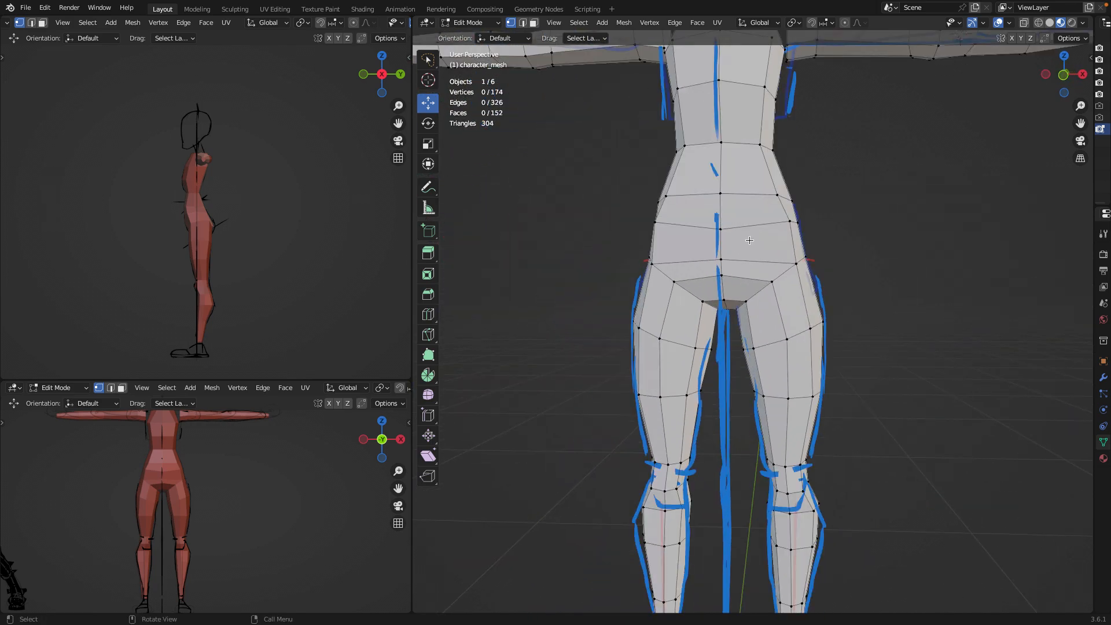
scroll(763, 247, "down", 5)
scroll(794, 217, "up", 5)
Step: Examine the torso, shoulder and arm topology against the sketch guide from above and from the front
middle_click_drag(821, 233, 802, 268)
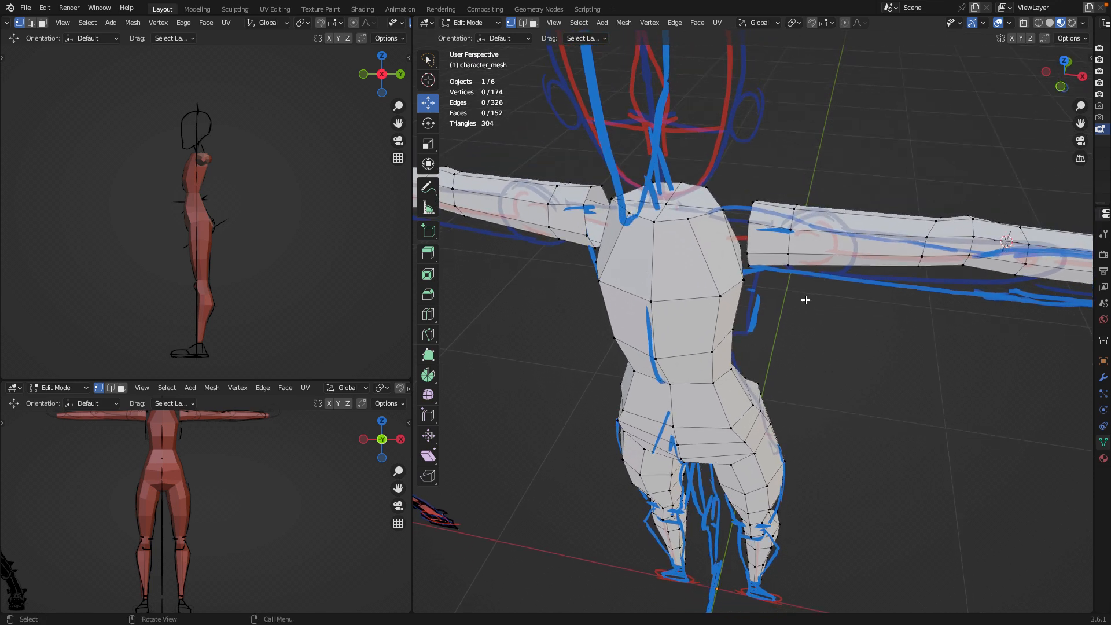
scroll(805, 299, "down", 5)
middle_click_drag(806, 299, 801, 258)
scroll(801, 258, "up", 4)
scroll(781, 255, "down", 2)
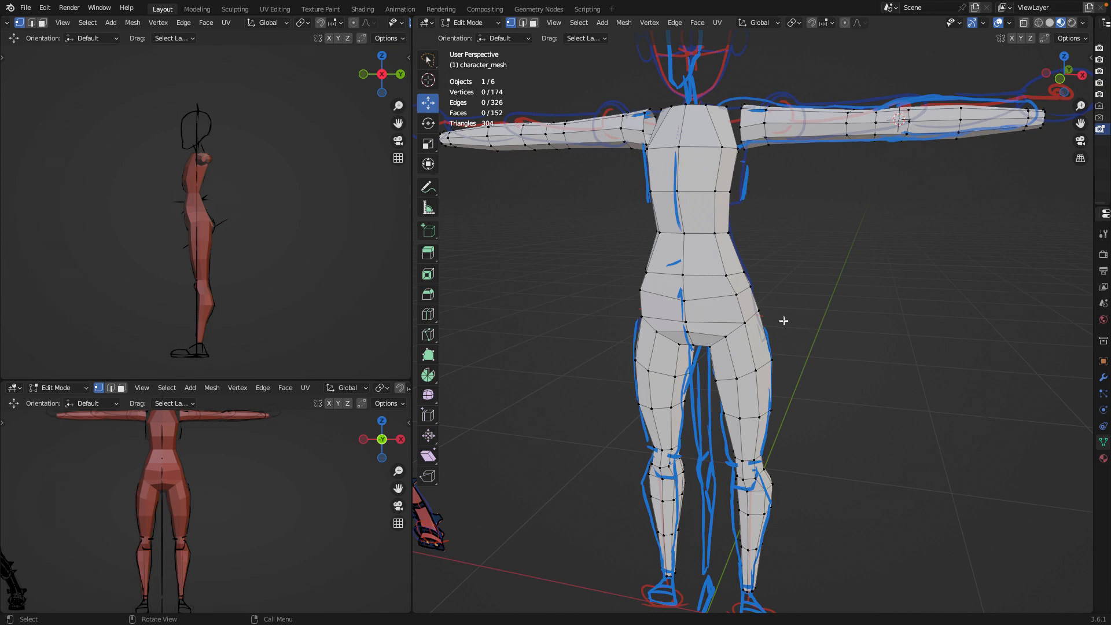
middle_click_drag(758, 308, 735, 255)
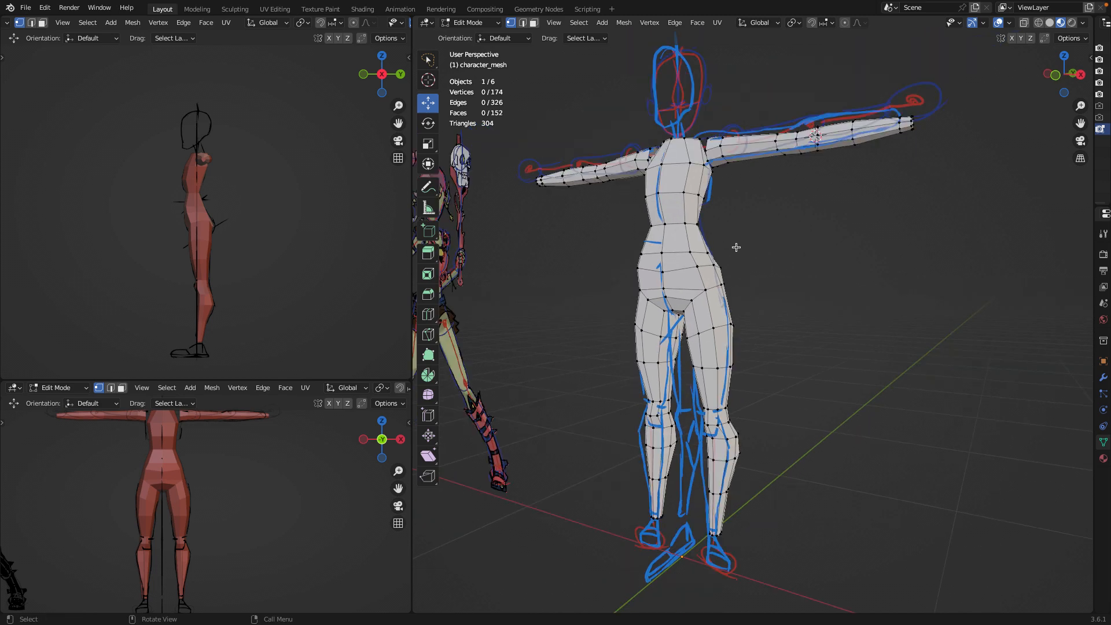
scroll(778, 275, "up", 4)
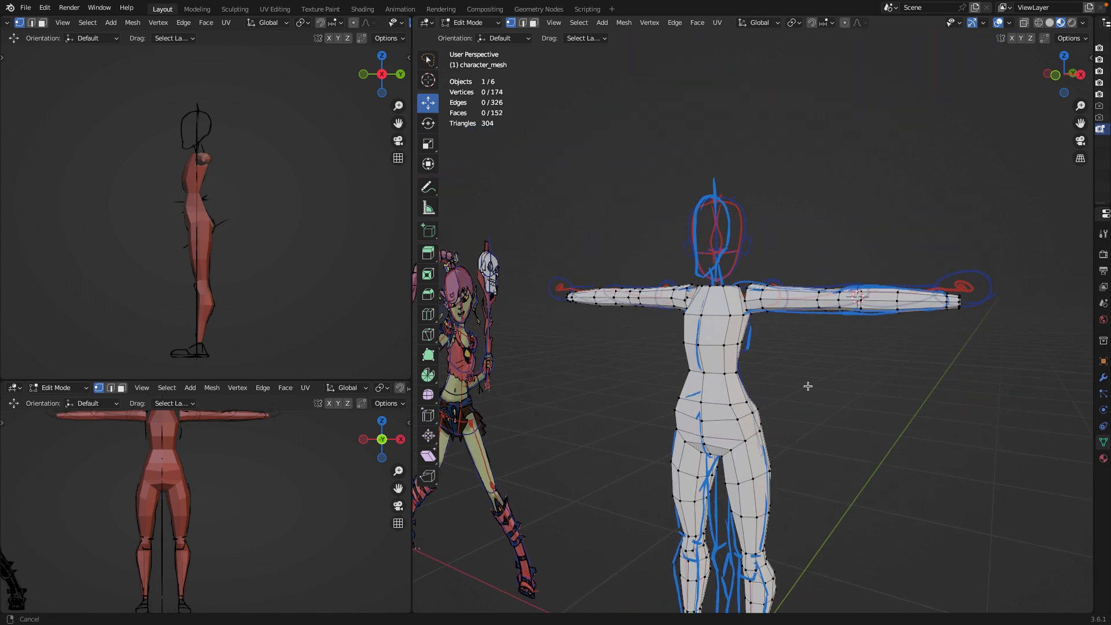
middle_click_drag(761, 315, 806, 330)
scroll(814, 349, "up", 2)
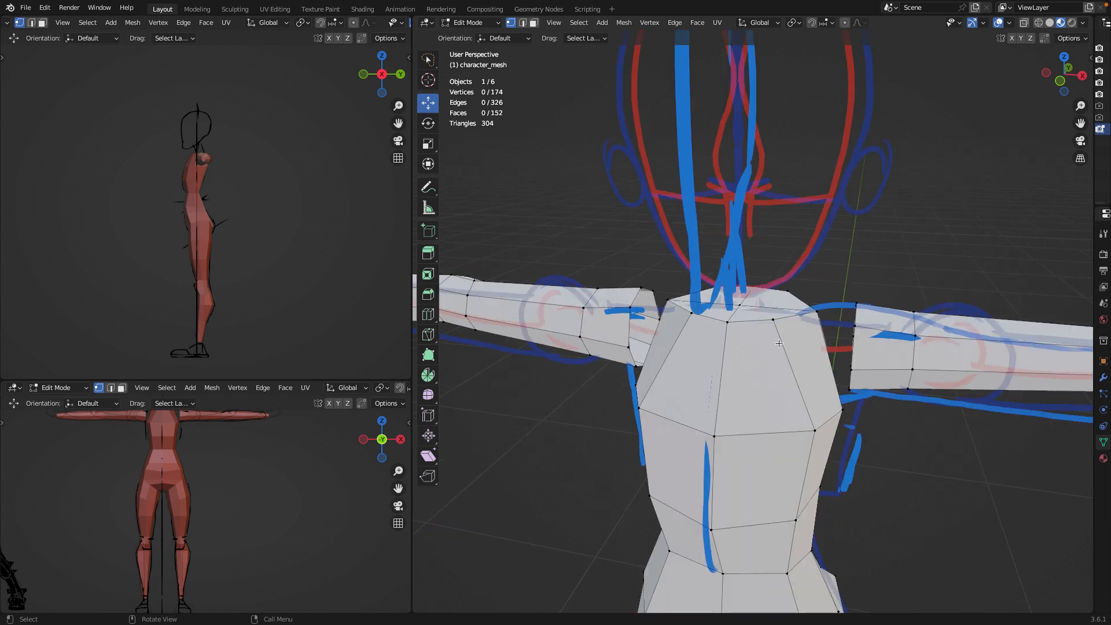
scroll(902, 351, "down", 2)
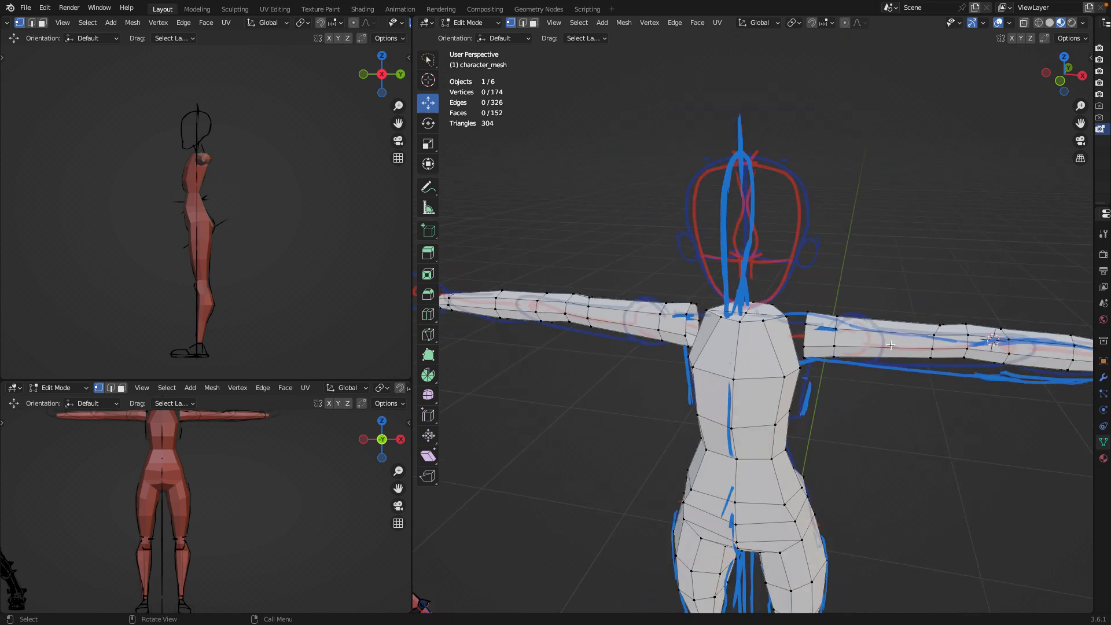
middle_click_drag(817, 372, 747, 327)
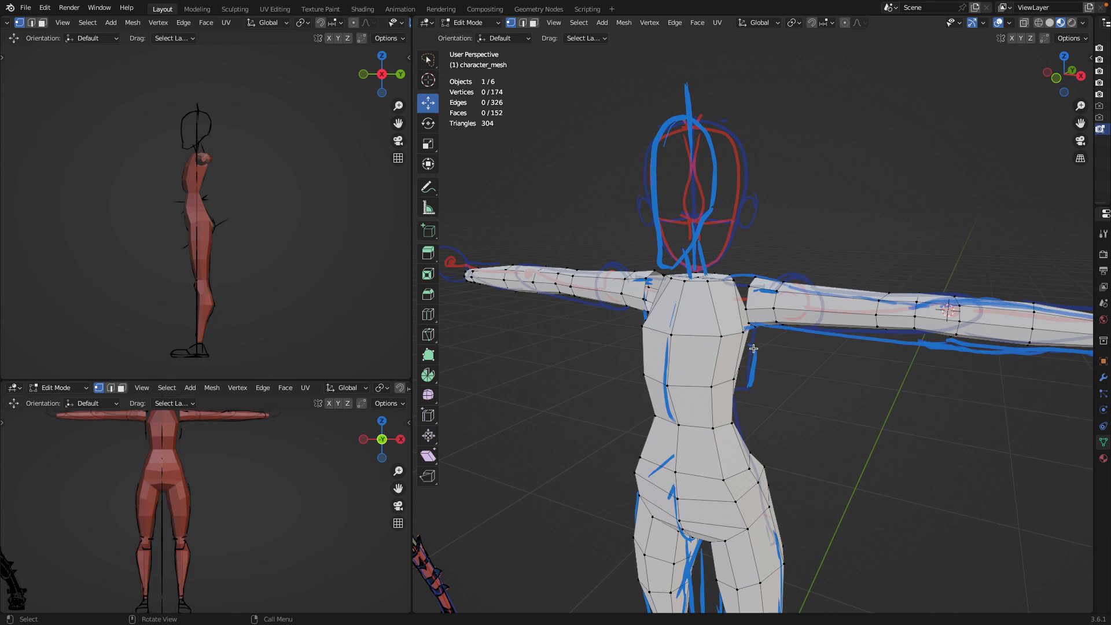
Step: Check the body mesh from below around the pelvis and thighs, and from the front down to the ankles
scroll(809, 377, "down", 1)
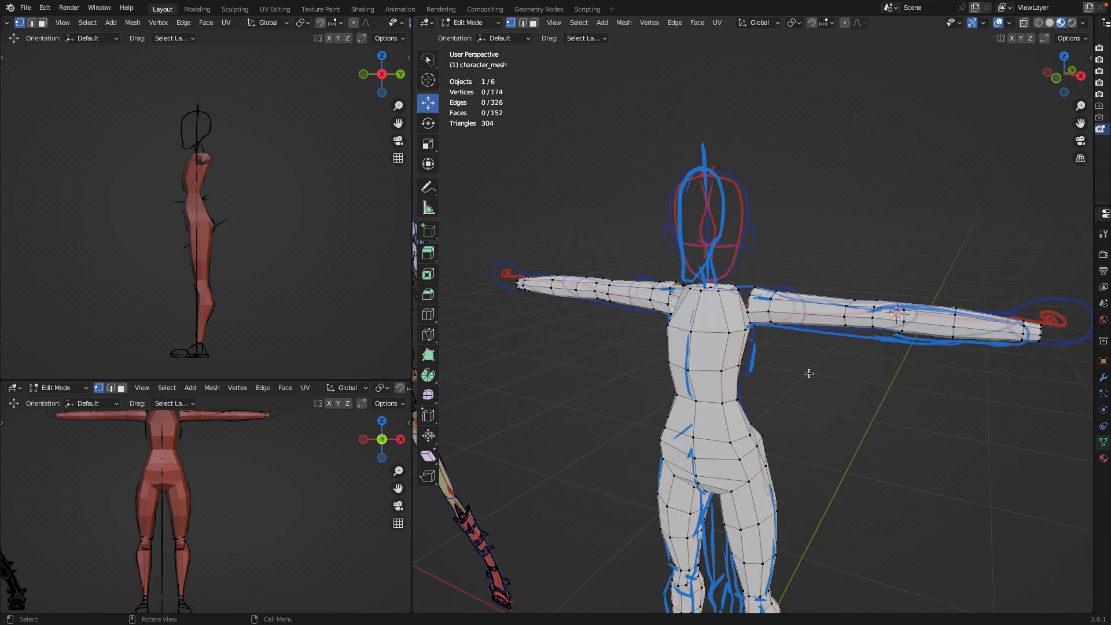
middle_click_drag(809, 375, 816, 330)
scroll(810, 384, "down", 2)
scroll(797, 378, "up", 3)
scroll(801, 382, "up", 1)
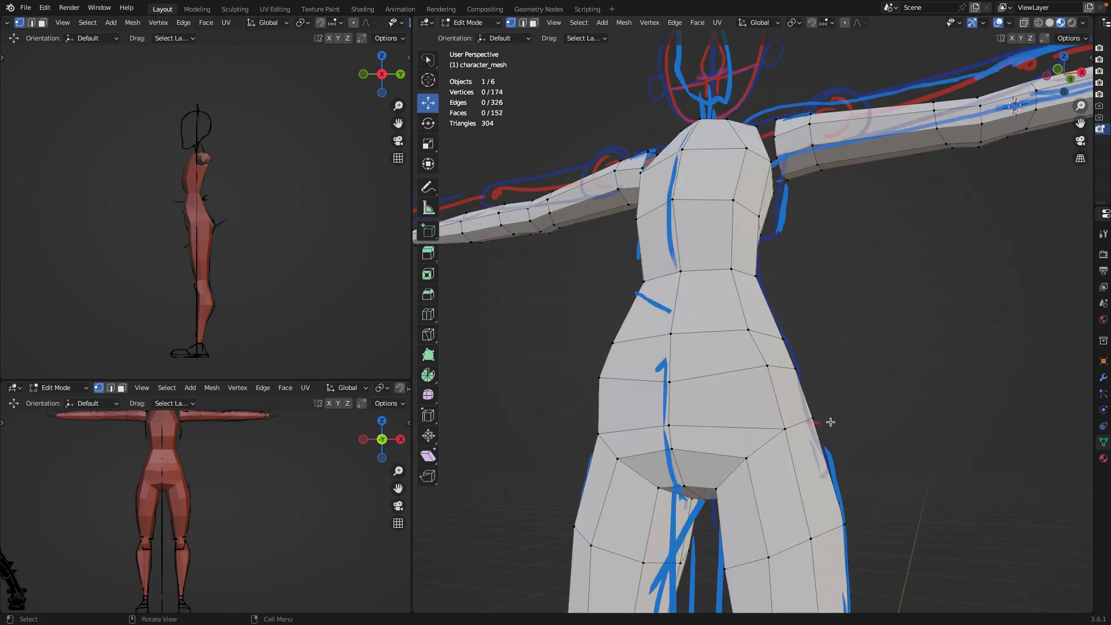
middle_click_drag(826, 421, 840, 194, "shift")
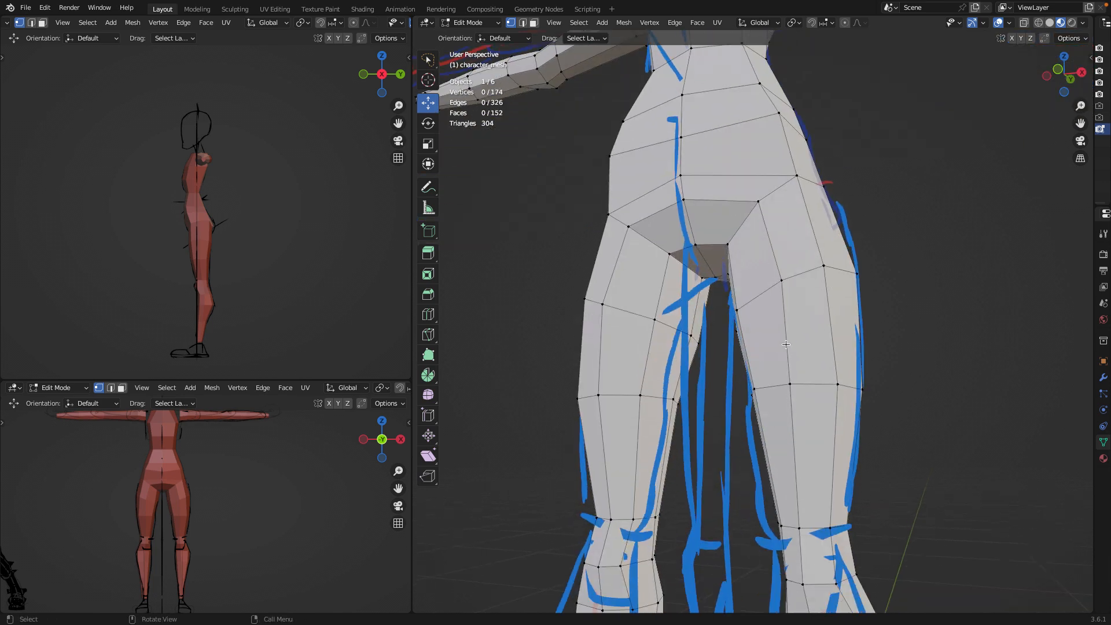
scroll(789, 355, "down", 4)
middle_click_drag(794, 319, 594, 87)
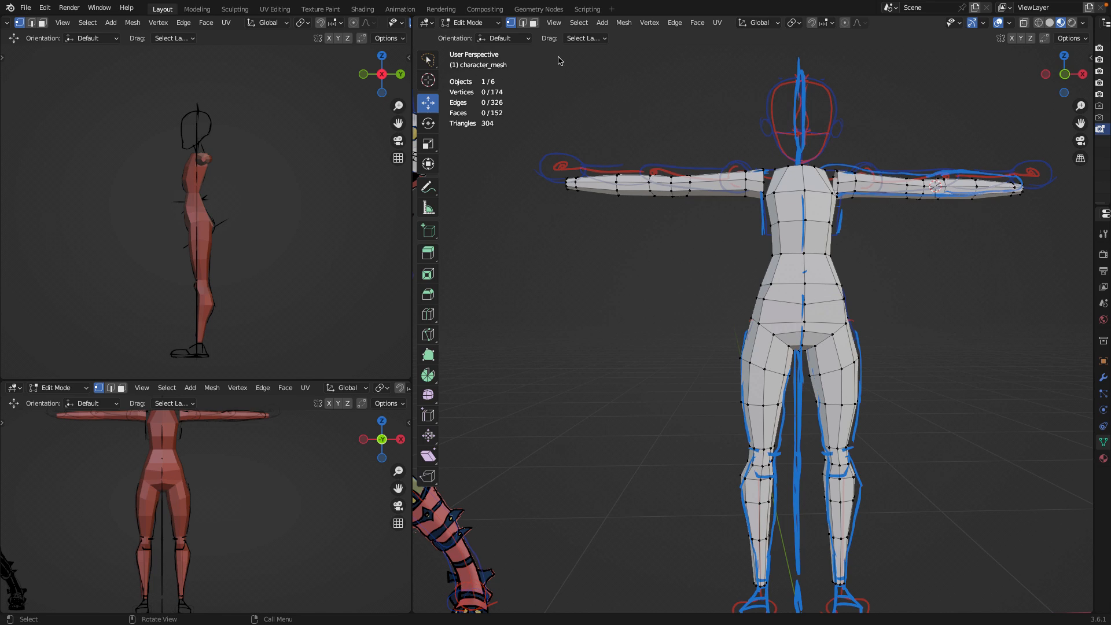
left_click(602, 22)
middle_click_drag(858, 387, 772, 226, "shift")
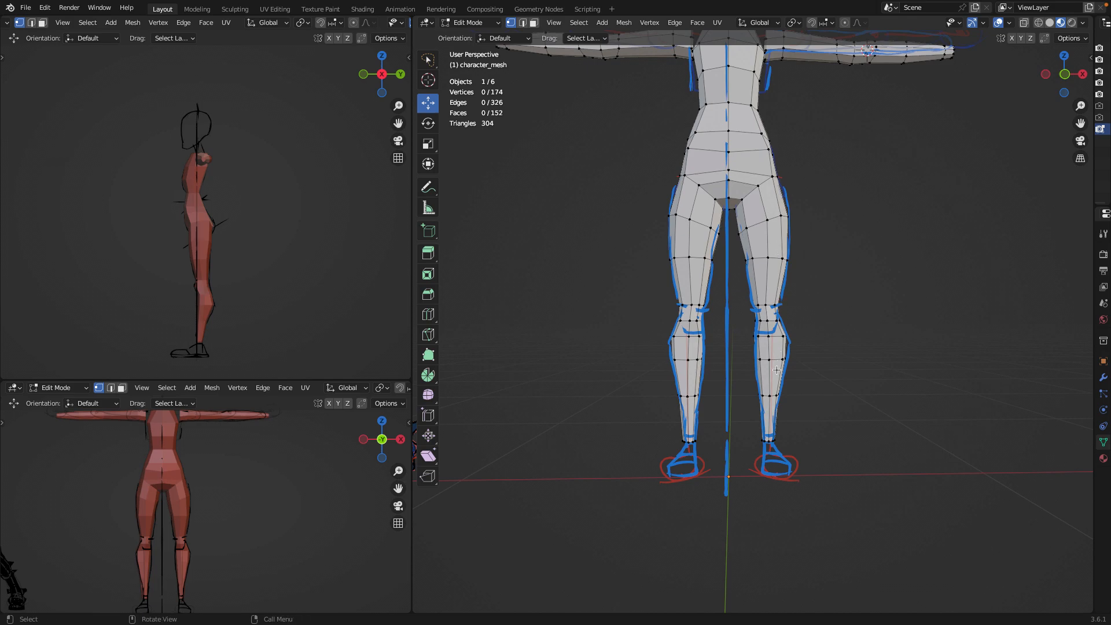
middle_click_drag(863, 273, 872, 428, "shift")
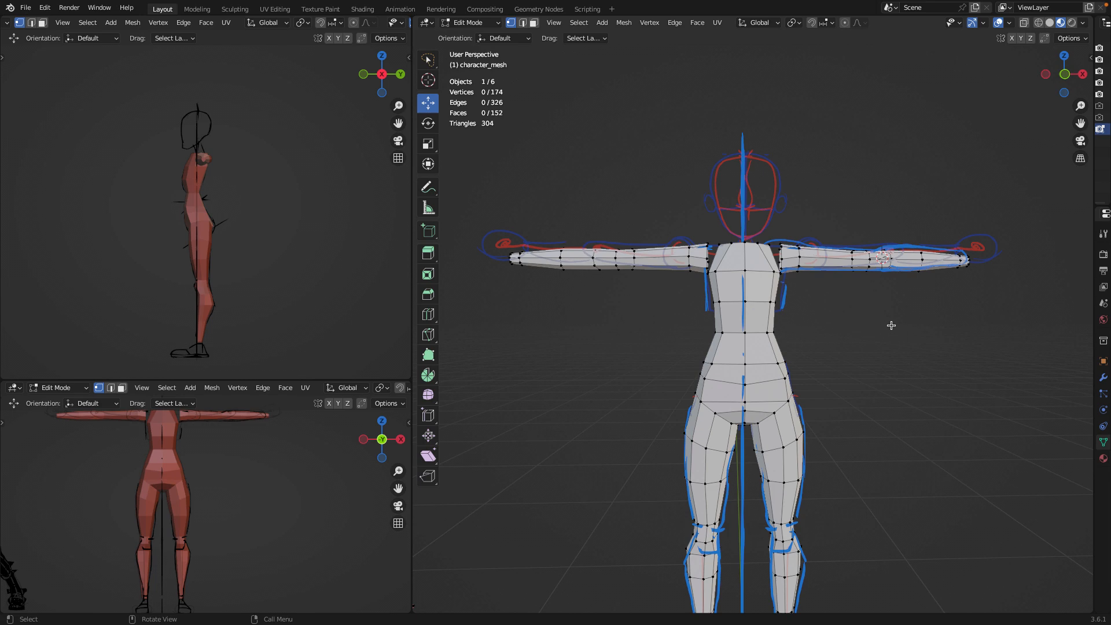
Step: Return the body mesh to Object Mode and select the female warrior drawing beside it
scroll(878, 334, "down", 1)
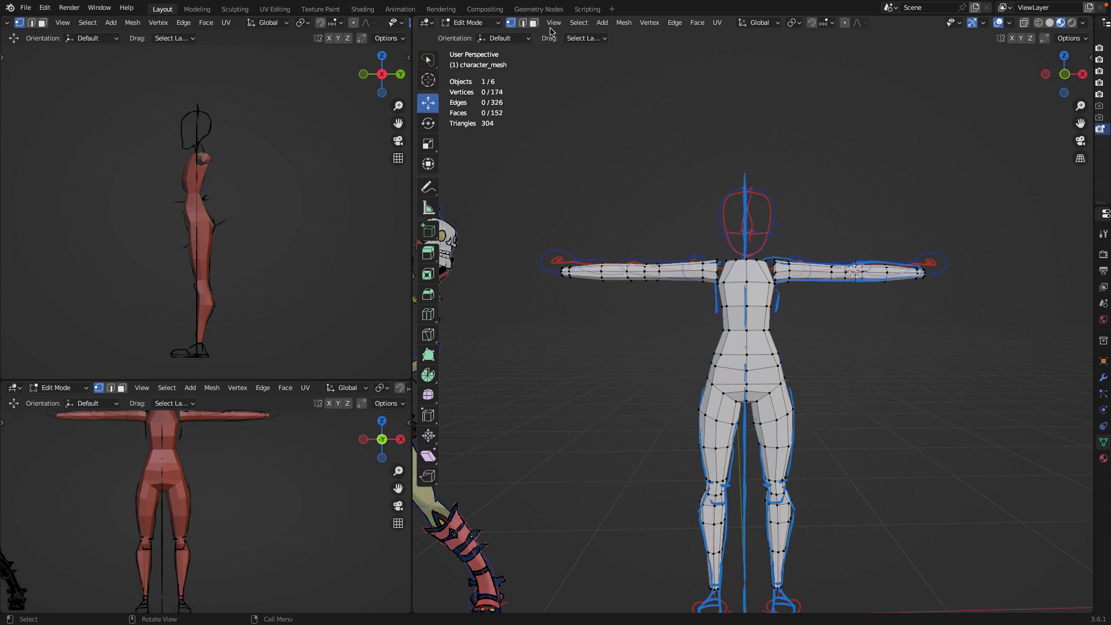
left_click(605, 23)
scroll(841, 331, "down", 3)
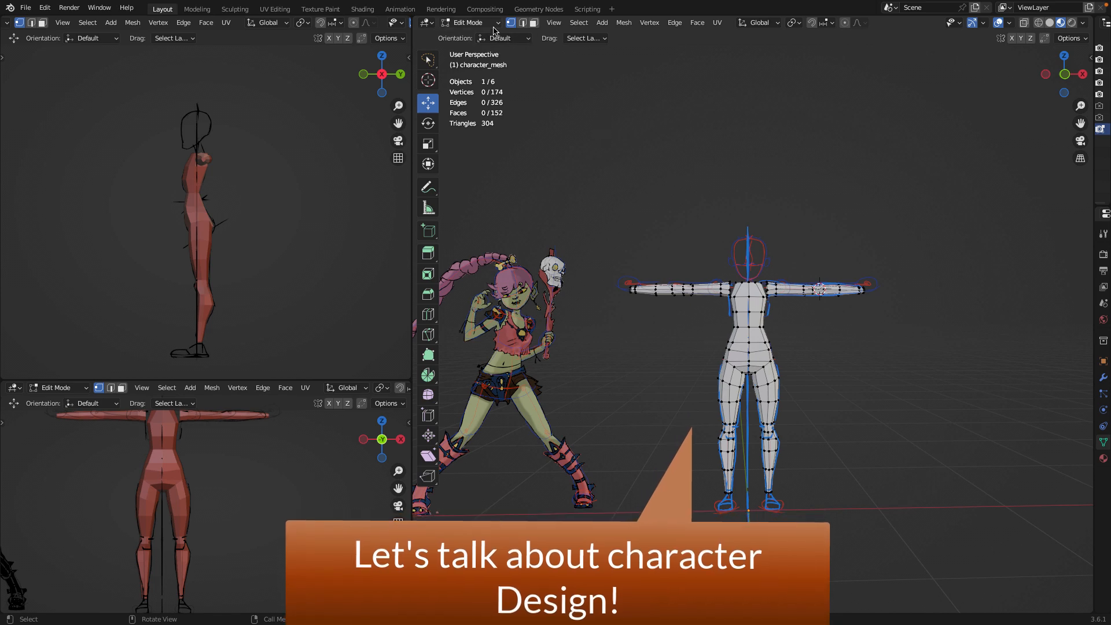
left_click(473, 22)
left_click(478, 37)
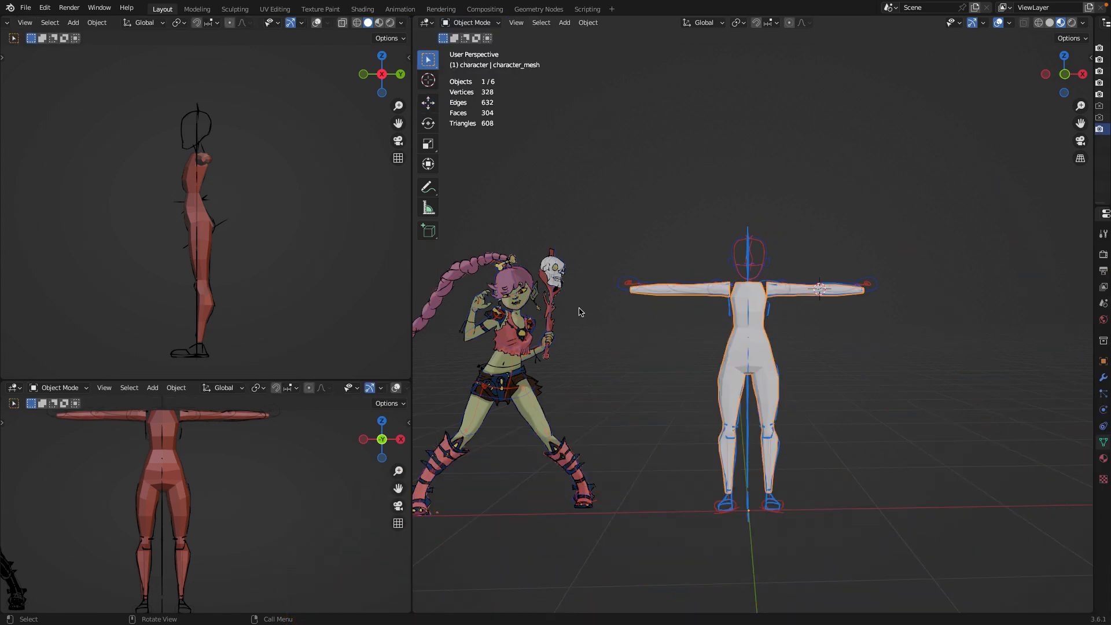
left_click(517, 320)
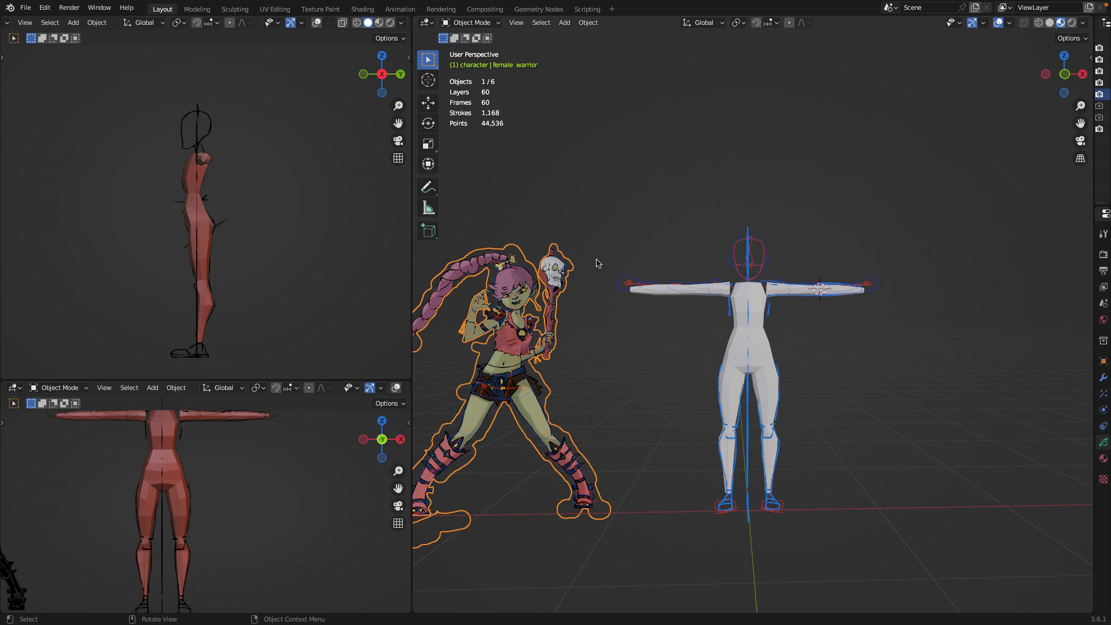
Step: Enlarge the main 3D viewport over the side views, frame the drawing and mesh, and widen the Outliner and Properties editors
key("g")
left_click_drag(367, 237, 10, 191)
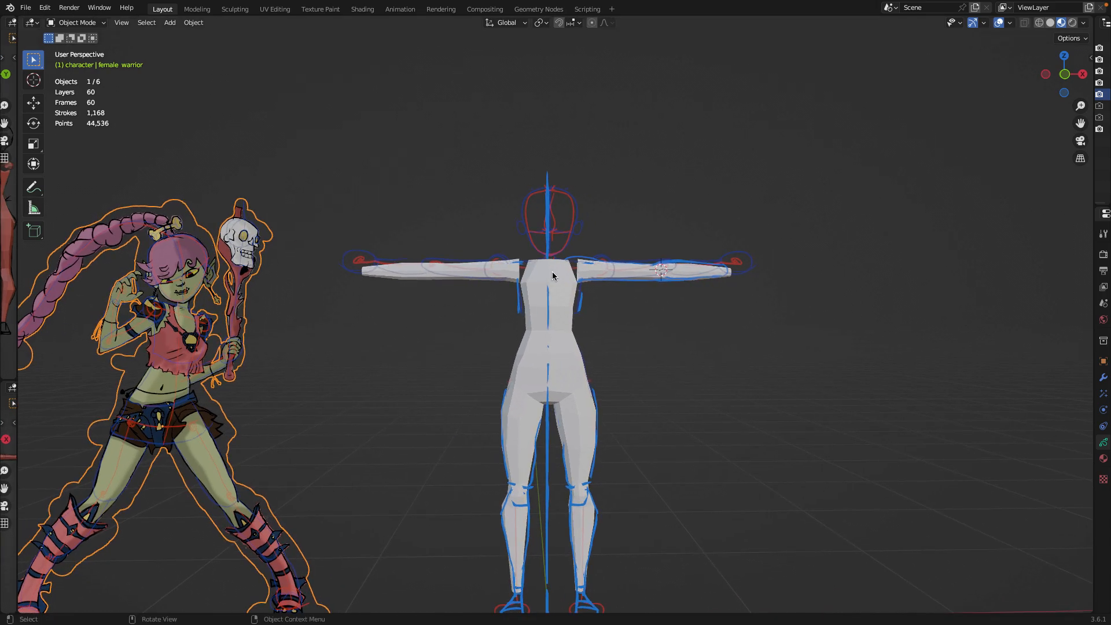
mouse_move(548, 283)
middle_mouse_down("shift")
mouse_move(694, 212)
mouse_move(772, 198)
middle_mouse_up("shift")
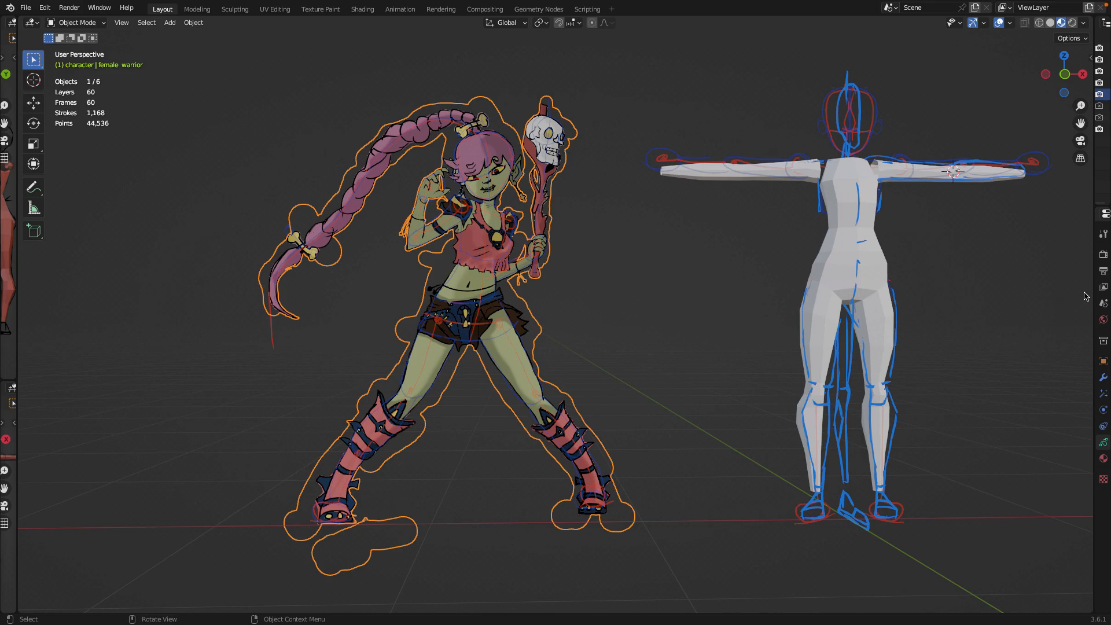
left_click_drag(1093, 288, 999, 288)
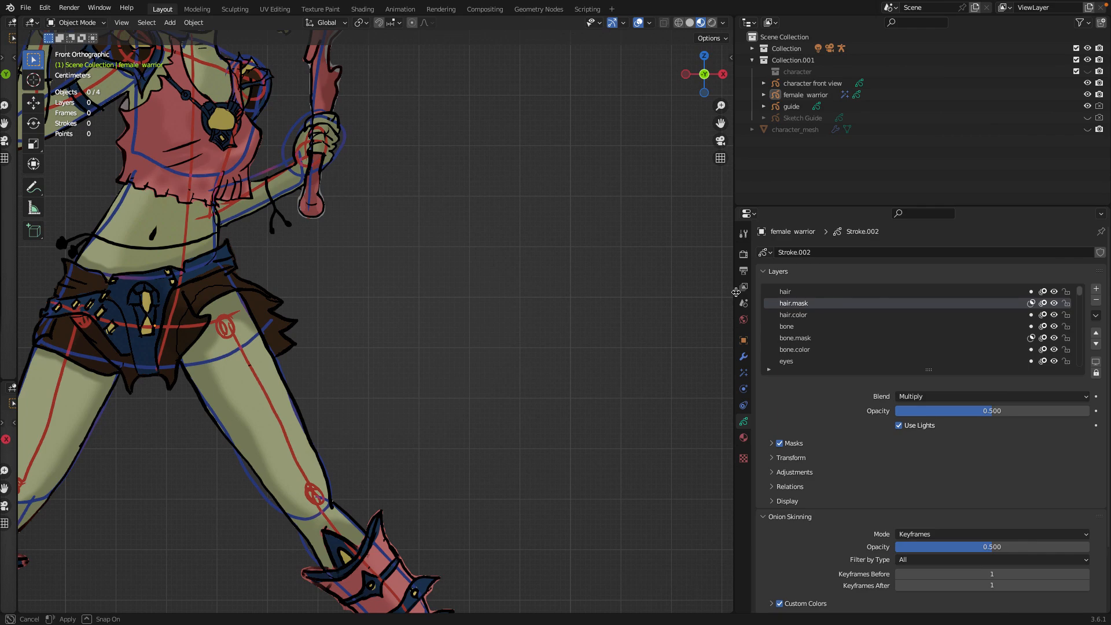
mouse_move(739, 325)
left_mouse_down()
mouse_move(950, 325)
mouse_move(729, 307)
left_mouse_up()
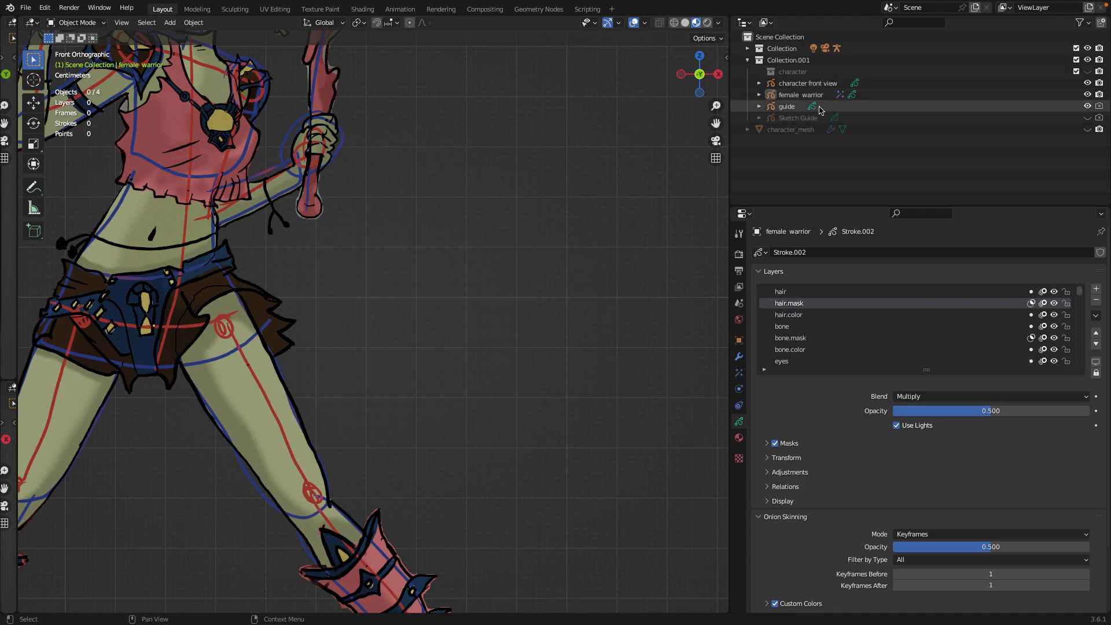
Step: Hide the female warrior drawing and make the guide object active so its layers are listed
scroll(371, 238, "down", 5)
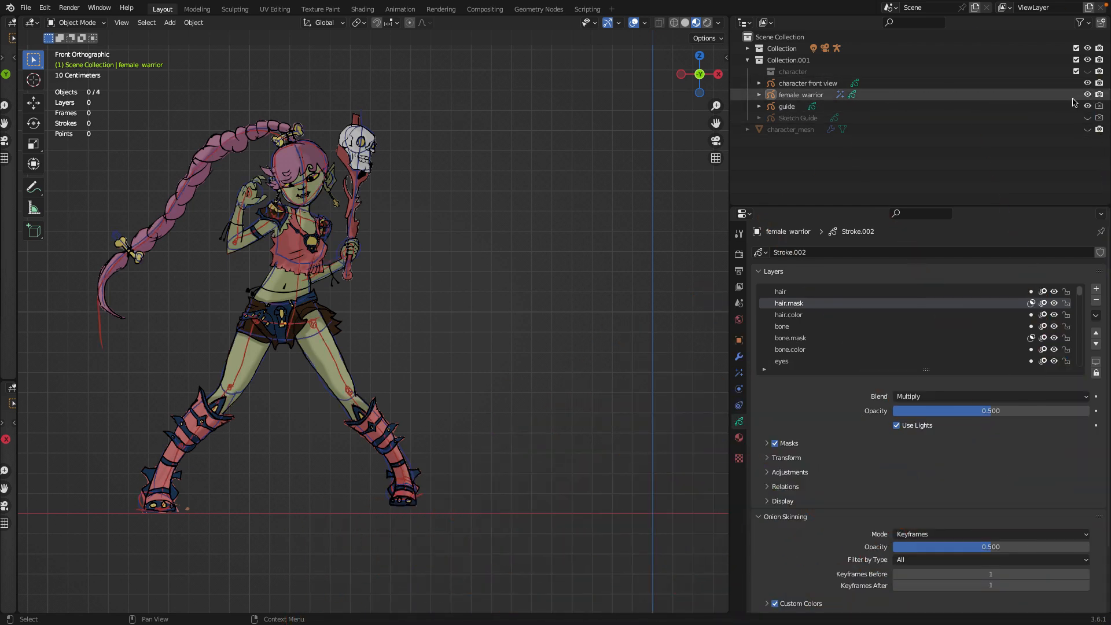
left_click(1088, 95)
left_click_drag(730, 220, 779, 220)
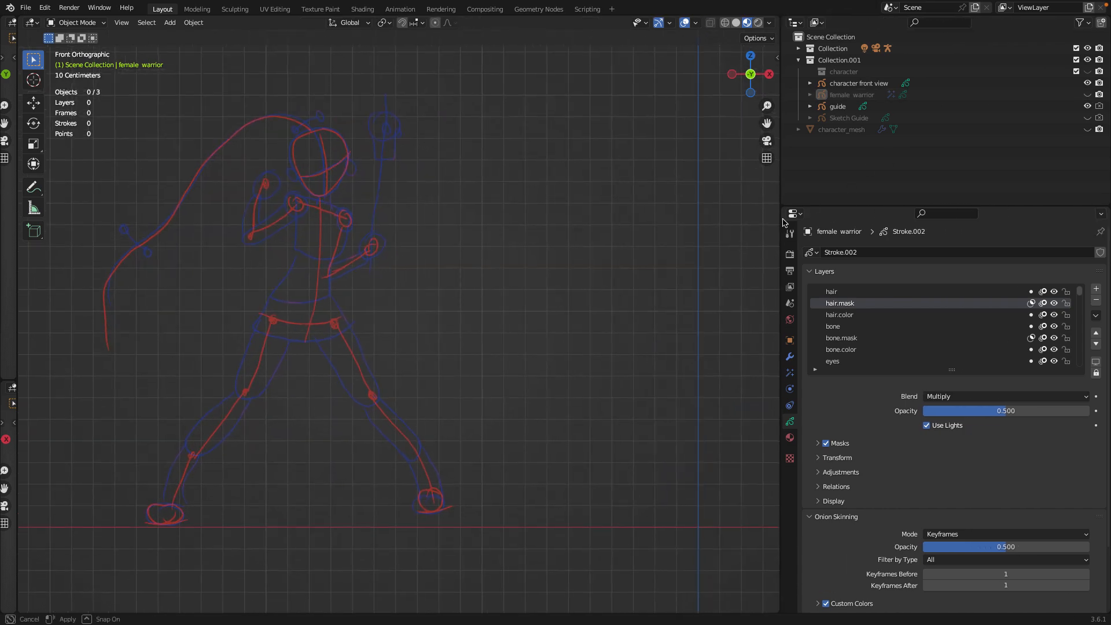
left_click(846, 108)
mouse_move(779, 224)
left_mouse_down()
mouse_move(923, 229)
mouse_move(881, 233)
left_mouse_up()
left_click(610, 210)
scroll(529, 219, "up", 5)
scroll(486, 242, "down", 4)
middle_click_drag(485, 246, 561, 296, "shift")
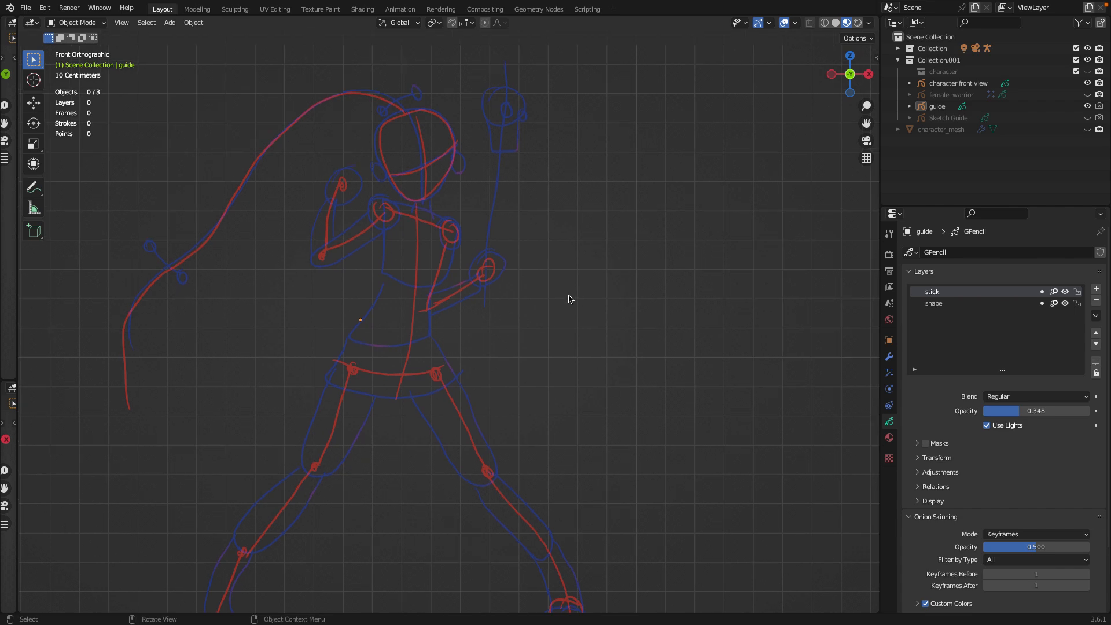
Step: Hide the guide's shape layer and examine the stick figure pose on its own
left_click(1065, 303)
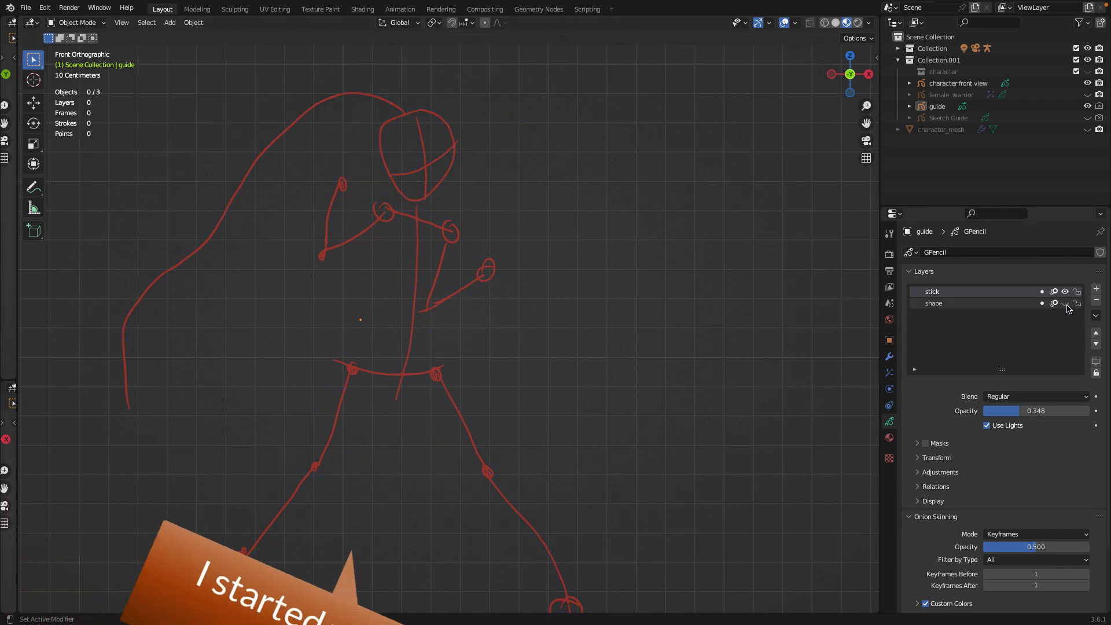
scroll(524, 298, "down", 2)
middle_click_drag(529, 308, 575, 286, "shift")
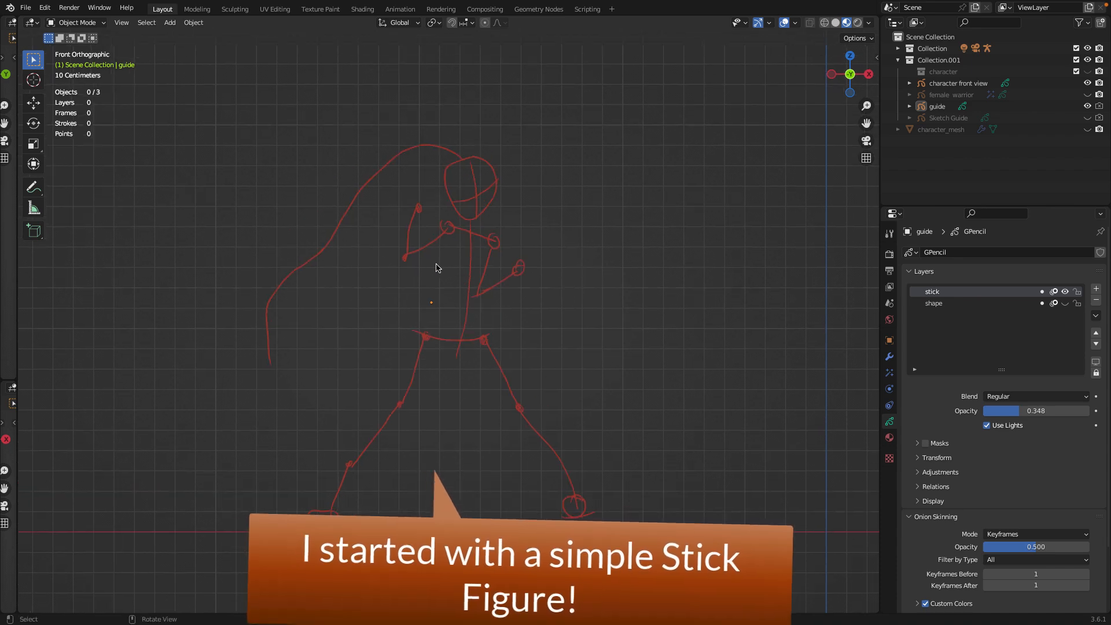
scroll(479, 270, "up", 1)
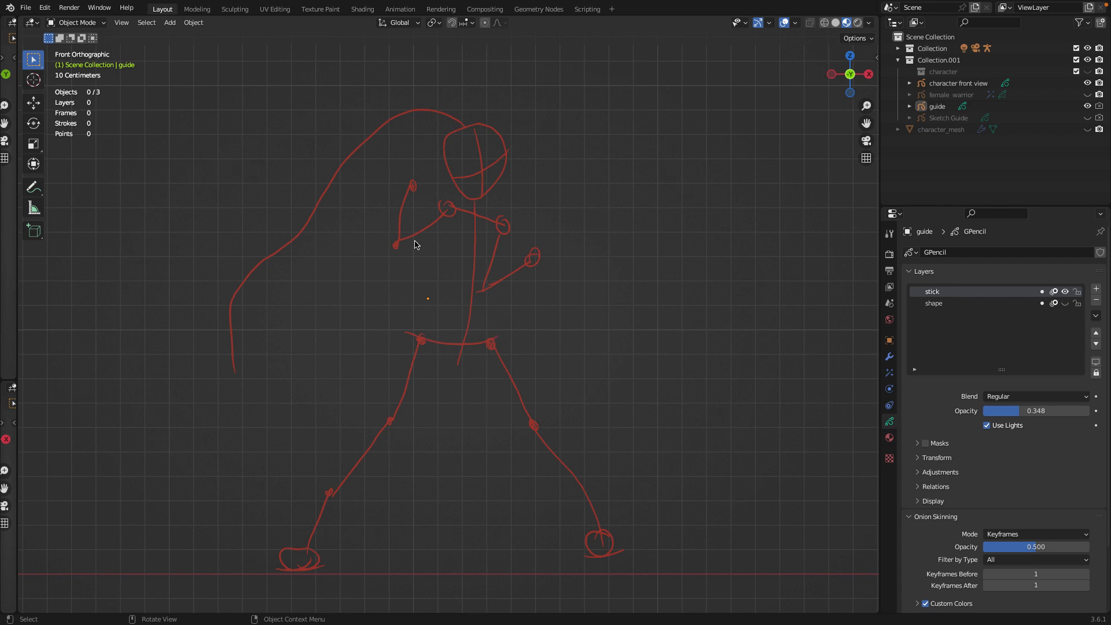
left_click_drag(17, 257, 3, 255)
scroll(499, 344, "down", 3)
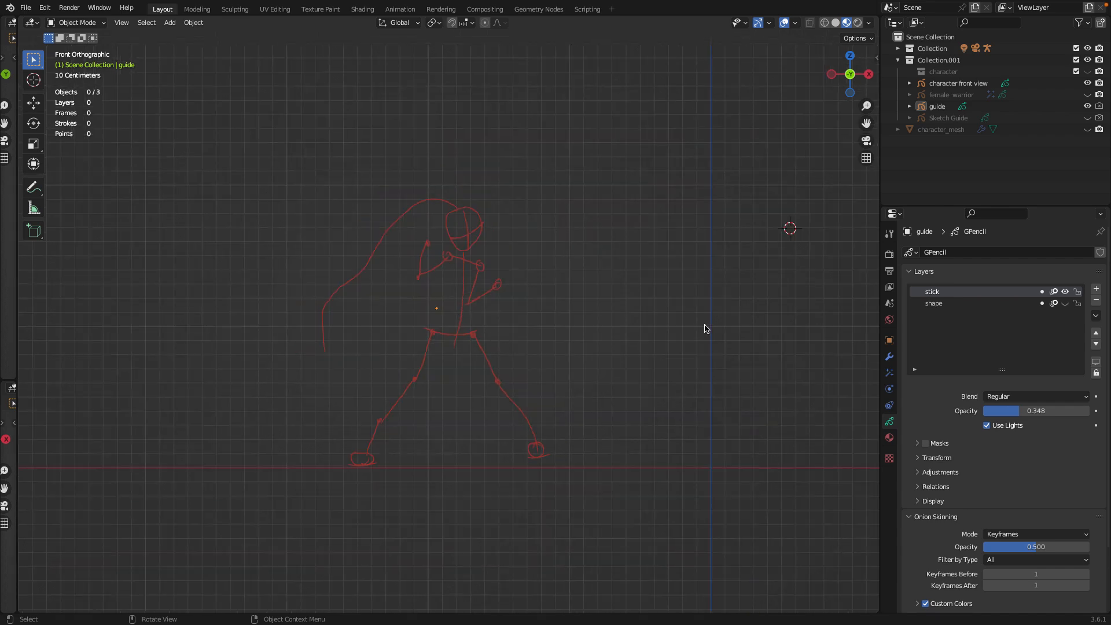
scroll(524, 269, "up", 2)
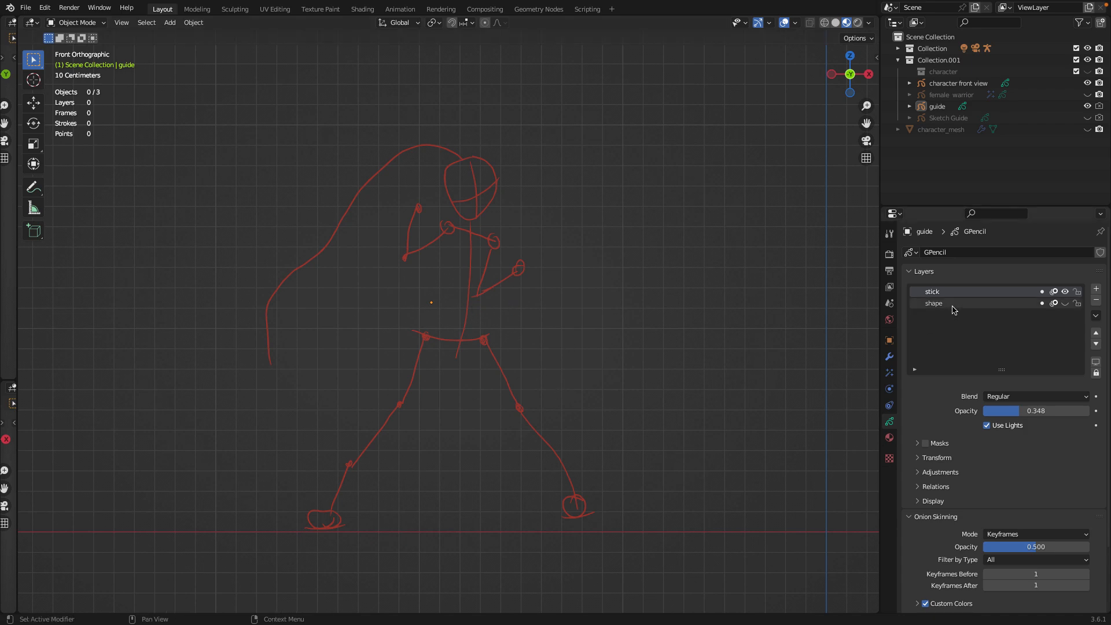
Step: Show the guide's shape layer again and examine the simple body shapes around the stick figure from head to feet
left_click(1065, 303)
scroll(579, 266, "up", 3)
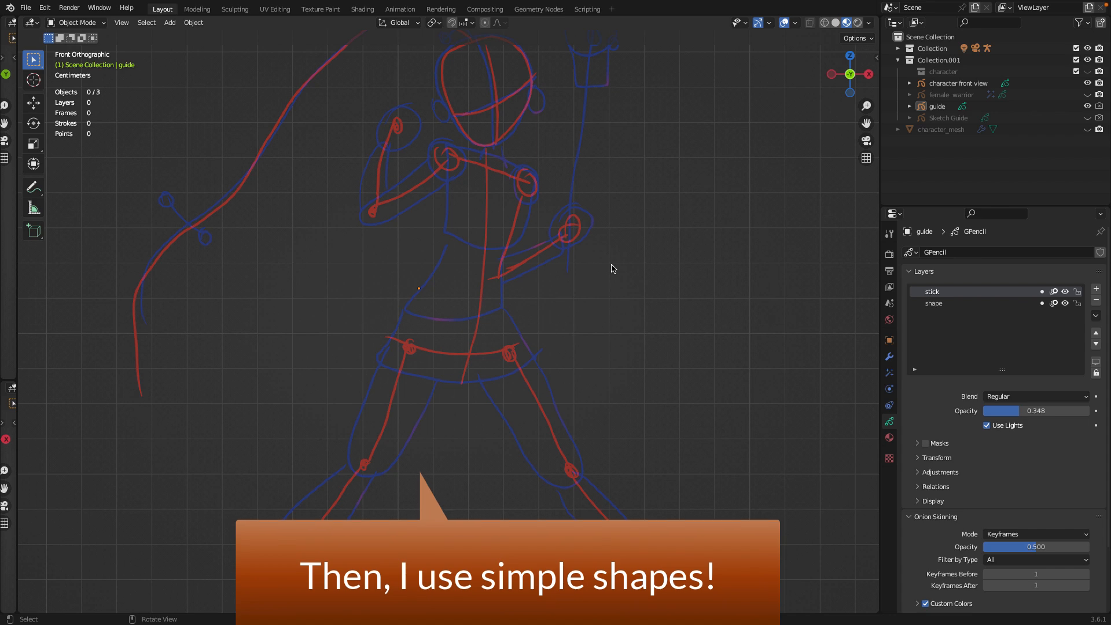
middle_click_drag(613, 286, 630, 429, "shift")
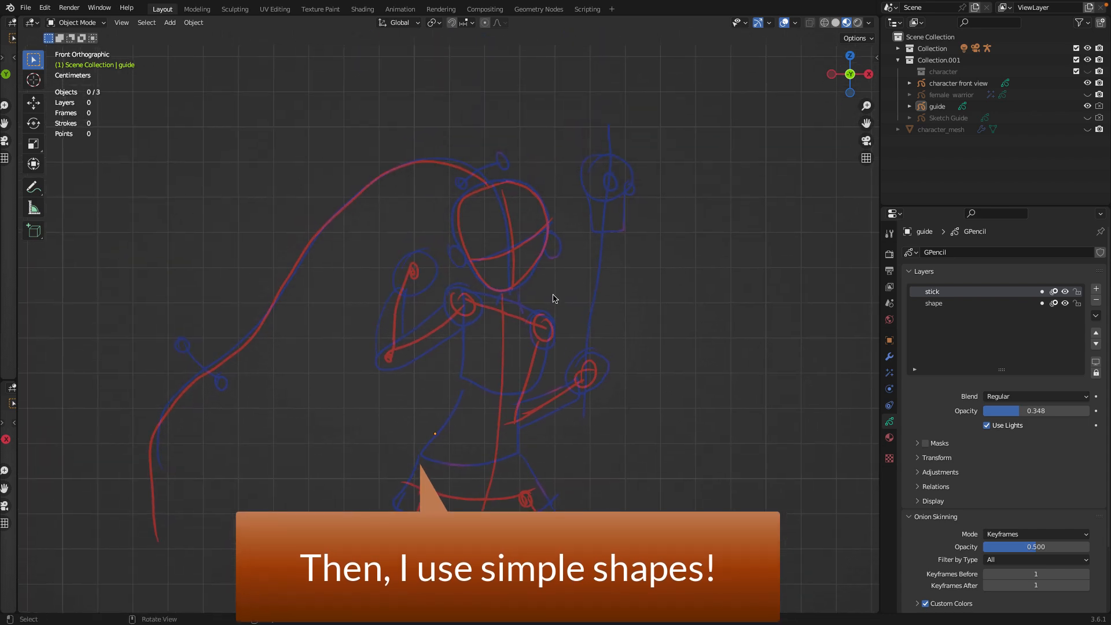
scroll(542, 278, "down", 1)
scroll(543, 277, "up", 2)
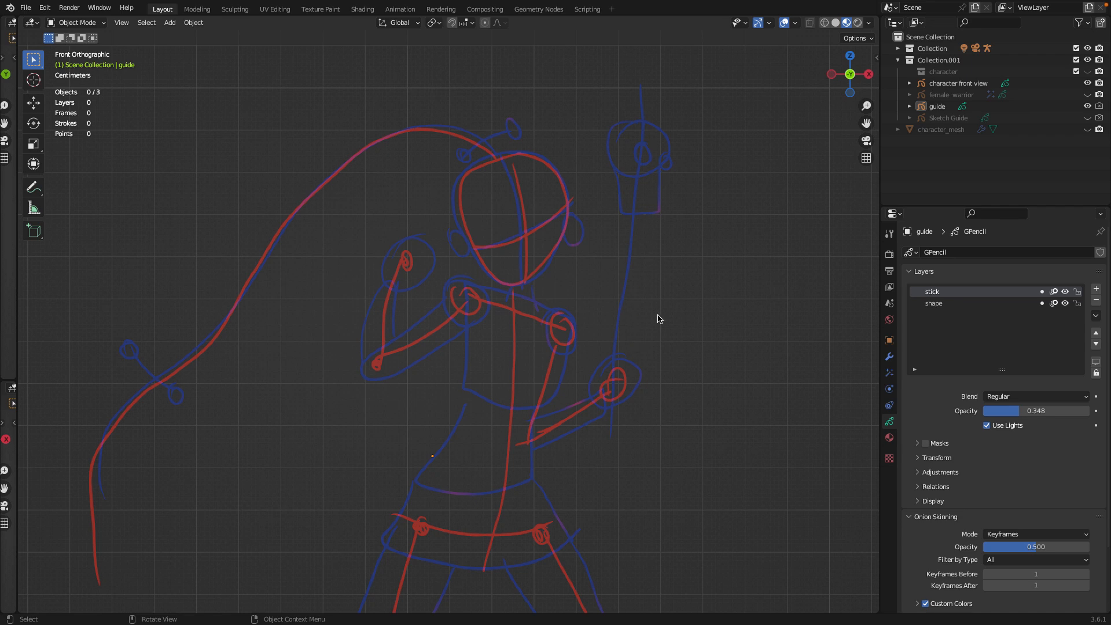
mouse_move(579, 299)
middle_mouse_down("shift")
mouse_move(604, 269)
mouse_move(609, 171)
middle_mouse_up("shift")
scroll(598, 328, "down", 2)
middle_click_drag(597, 336, 590, 214, "shift")
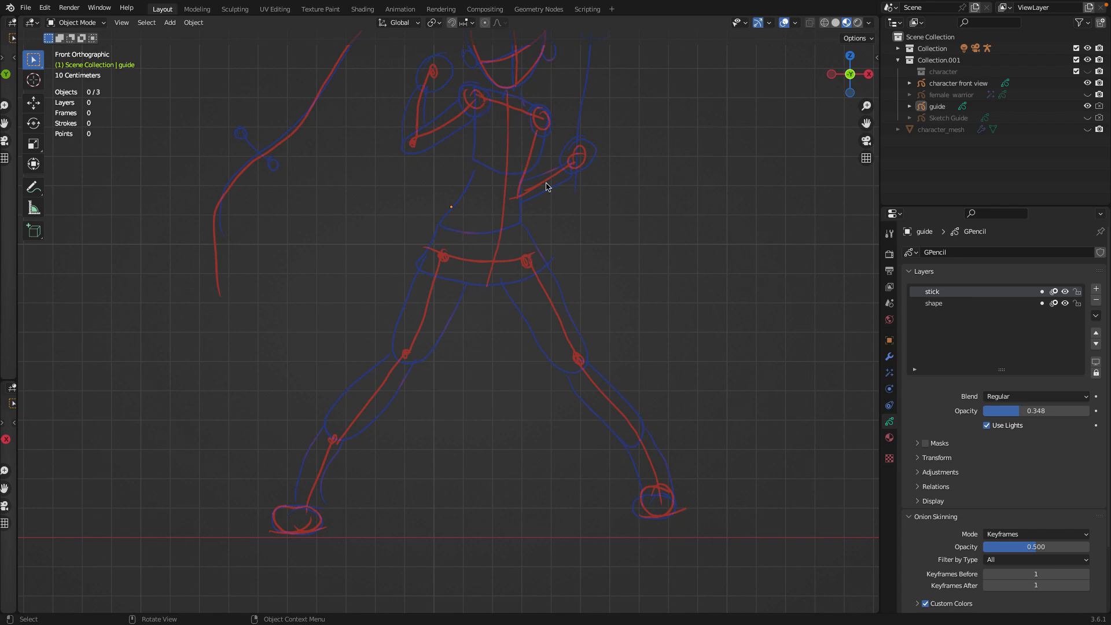
scroll(615, 225, "up", 3)
scroll(614, 225, "down", 2)
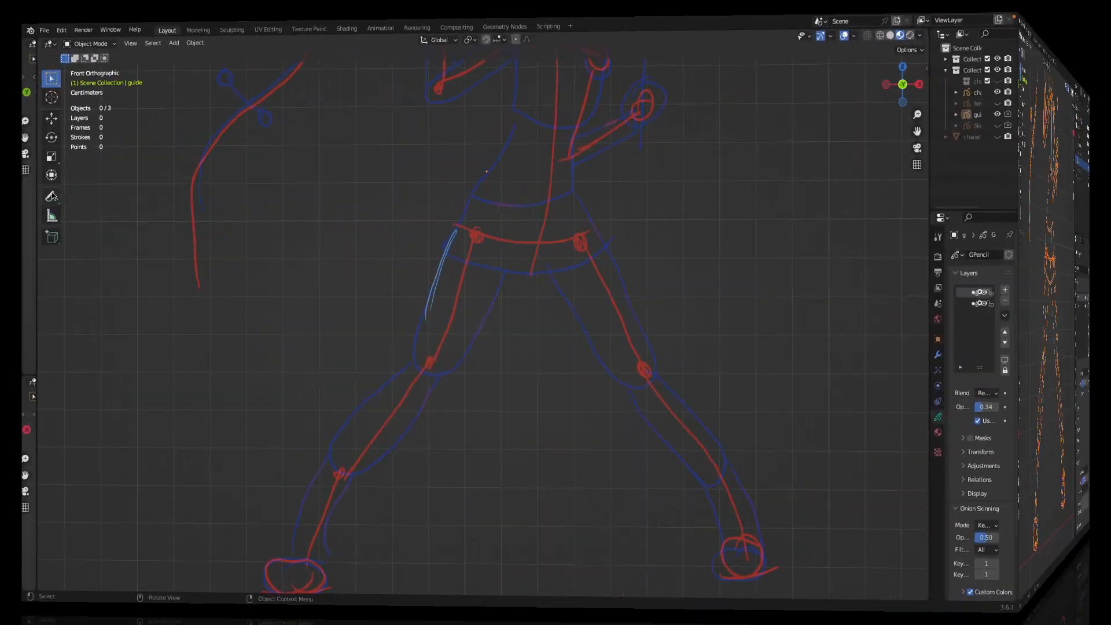
Step: Use the Annotate tool to trace the character's right thigh as a cylinder with curved contours across it
left_click(33, 187)
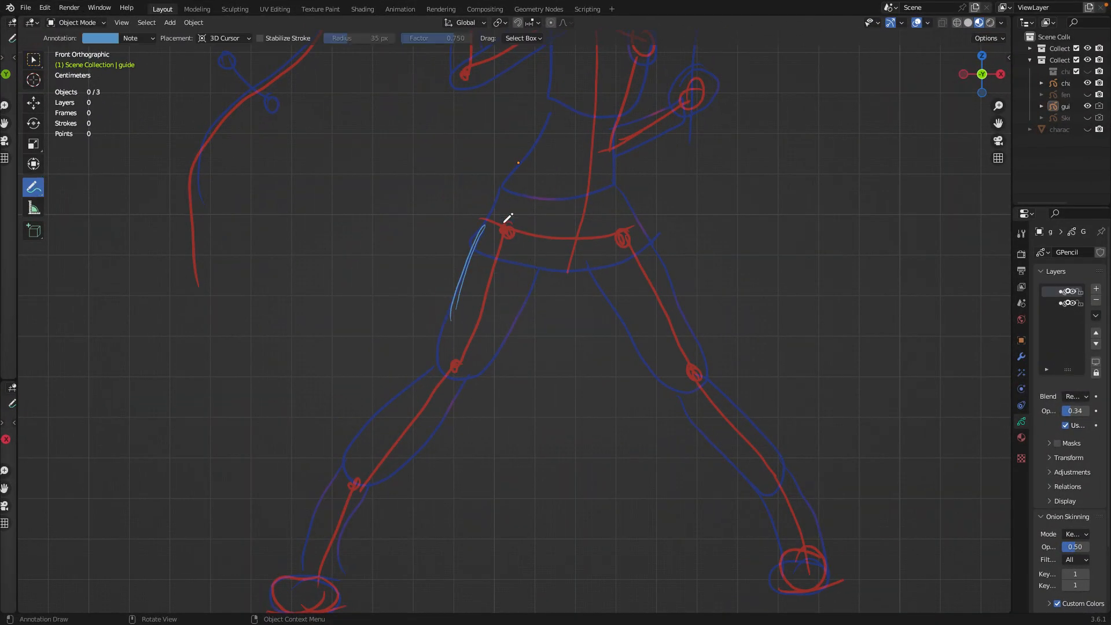
left_click_drag(491, 217, 463, 276)
left_click_drag(478, 238, 447, 333)
left_click_drag(464, 276, 446, 353)
mouse_move(458, 301)
left_mouse_down()
mouse_move(439, 347)
mouse_move(481, 370)
left_mouse_up()
mouse_move(487, 225)
left_mouse_down()
mouse_move(547, 255)
mouse_move(489, 369)
left_mouse_up()
left_click_drag(544, 272, 492, 364)
mouse_move(463, 279)
left_mouse_down()
mouse_move(528, 302)
mouse_move(520, 295)
left_mouse_up()
left_click_drag(506, 231, 552, 261)
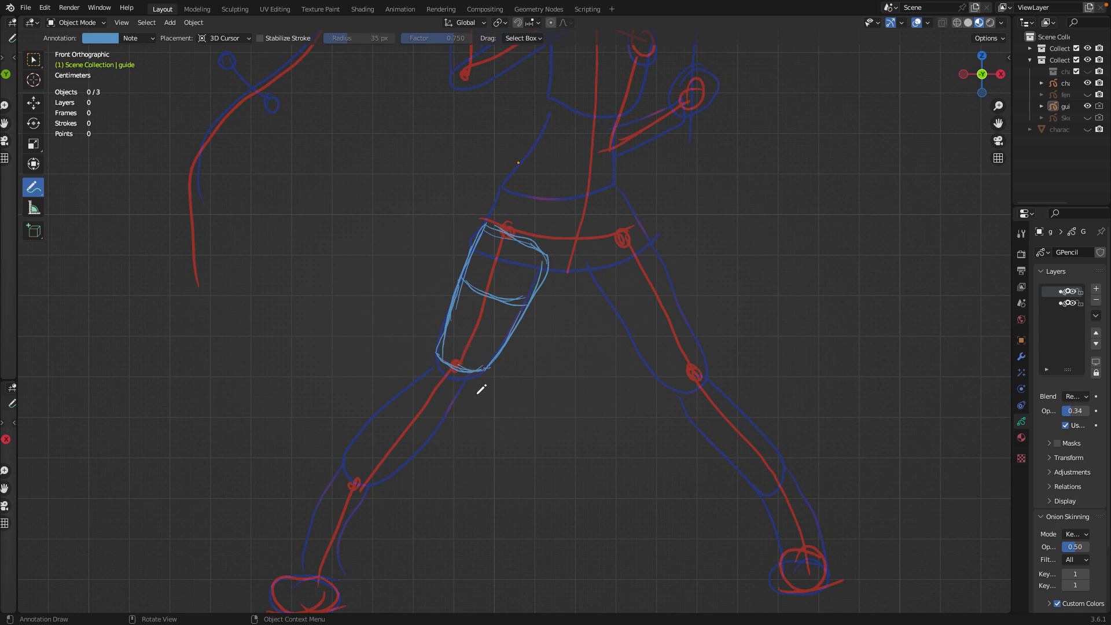
Step: Trace the segment below the right thigh as a second tapered cylinder with annotation strokes
mouse_move(438, 352)
left_mouse_down()
mouse_move(451, 372)
mouse_move(464, 368)
mouse_move(402, 468)
left_mouse_up()
mouse_move(454, 399)
left_mouse_down()
mouse_move(384, 476)
mouse_move(392, 484)
left_mouse_up()
mouse_move(342, 457)
left_mouse_down()
mouse_move(443, 361)
mouse_move(384, 421)
left_mouse_up()
left_click_drag(352, 450, 372, 427)
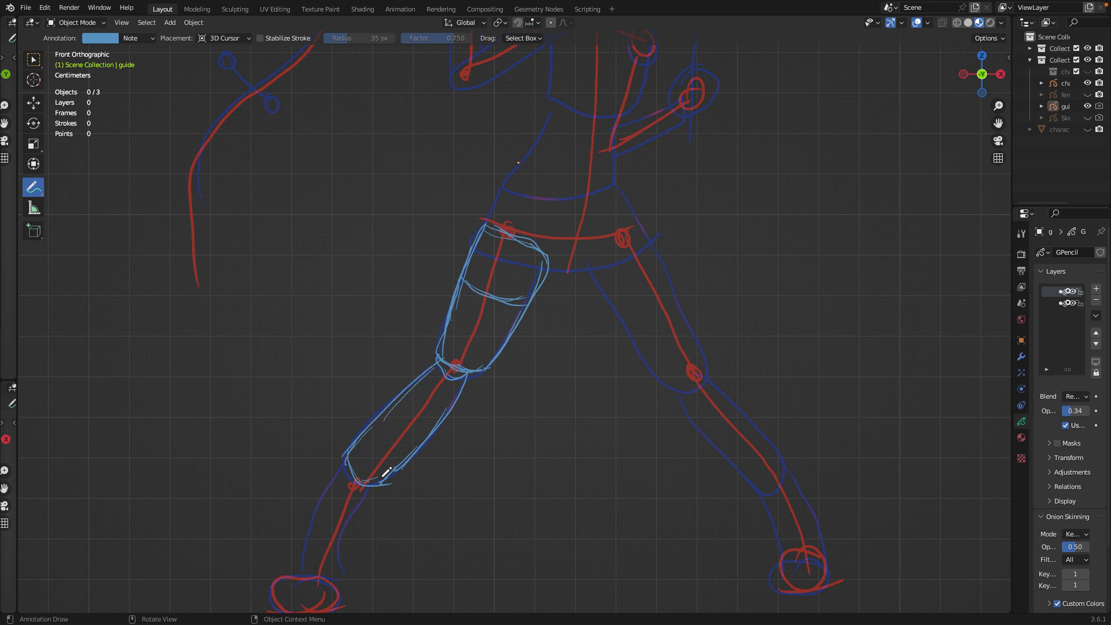
Step: Trace the lowest segment of the right leg down to the foot and add cross-contours to both segments below the thigh
left_click_drag(381, 479, 341, 553)
left_click_drag(376, 485, 345, 553)
key("ctrl+z")
left_click_drag(371, 486, 337, 580)
left_click_drag(343, 466, 305, 566)
mouse_move(322, 508)
left_mouse_down()
mouse_move(306, 568)
mouse_move(343, 577)
left_mouse_up()
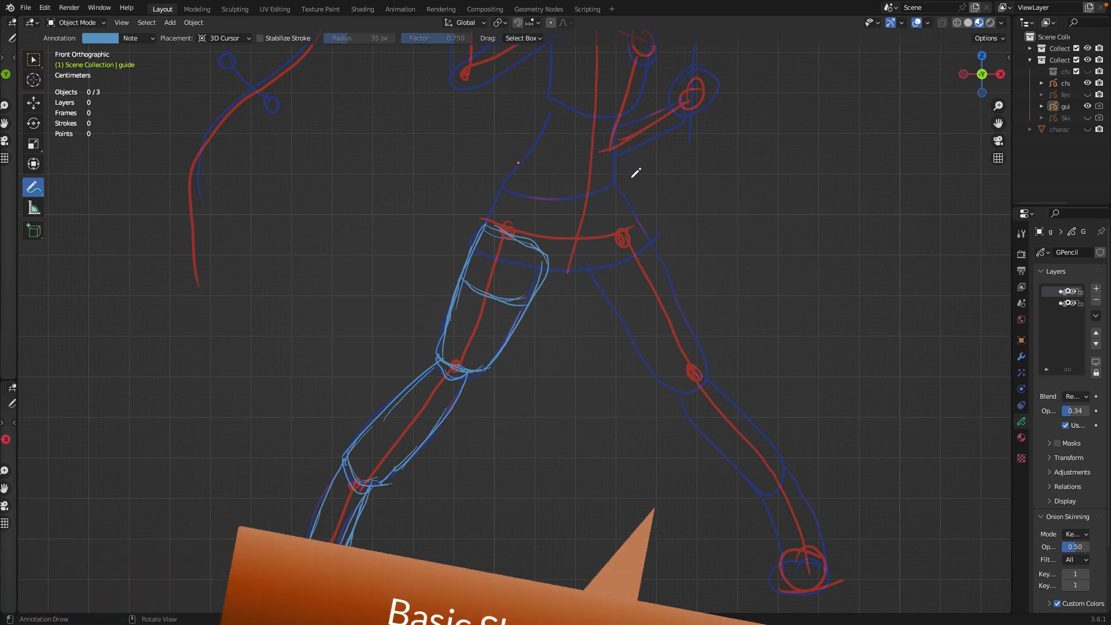
left_click_drag(392, 399, 431, 428)
left_click_drag(344, 493, 334, 503)
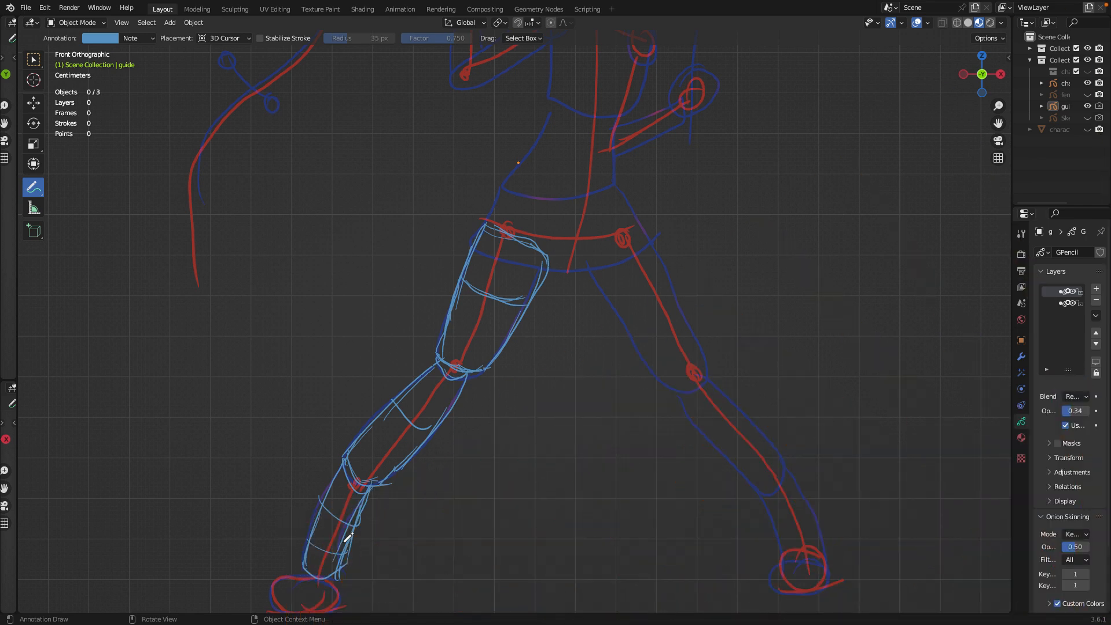
Step: Draw an example cylinder in the empty space beside the right leg, tilted with its upper end open
left_click_drag(195, 426, 249, 320)
left_click_drag(242, 440, 285, 360)
mouse_move(250, 321)
left_mouse_down()
mouse_move(286, 335)
mouse_move(284, 358)
left_mouse_up()
left_click_drag(194, 419, 245, 431)
left_click_drag(195, 424, 245, 441)
mouse_move(248, 321)
left_mouse_down()
mouse_move(283, 364)
mouse_move(291, 348)
mouse_move(292, 359)
left_mouse_up()
left_click_drag(278, 328, 283, 360)
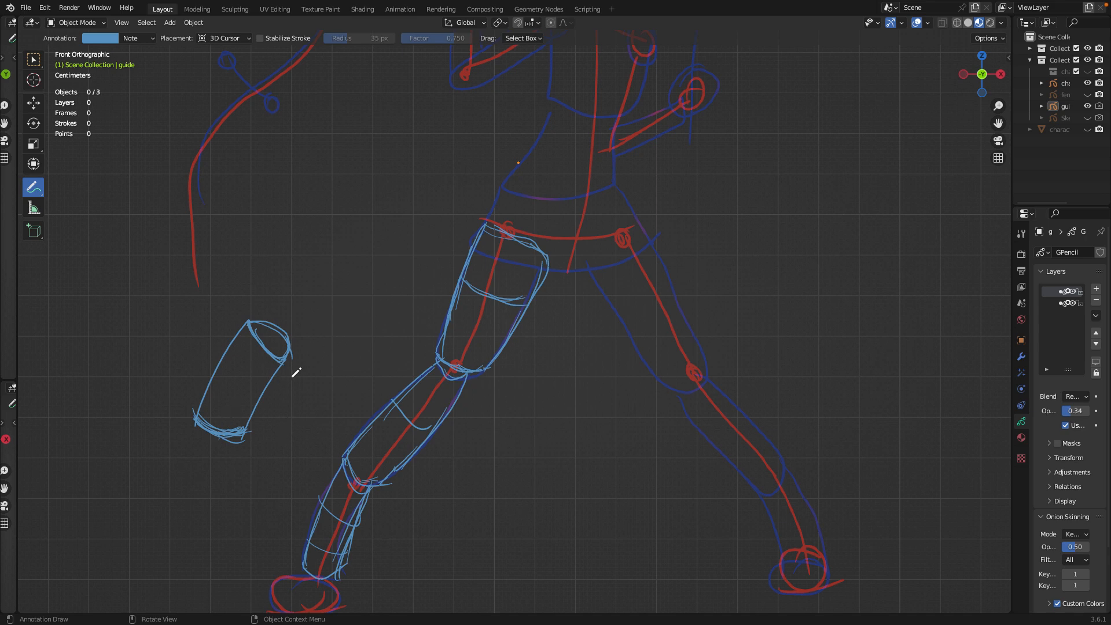
Step: Draw a second, narrower tilted cylinder next to the first, with its lower end visible as an ellipse
left_click_drag(278, 449, 311, 380)
left_click_drag(285, 431, 322, 361)
left_click_drag(317, 463, 351, 376)
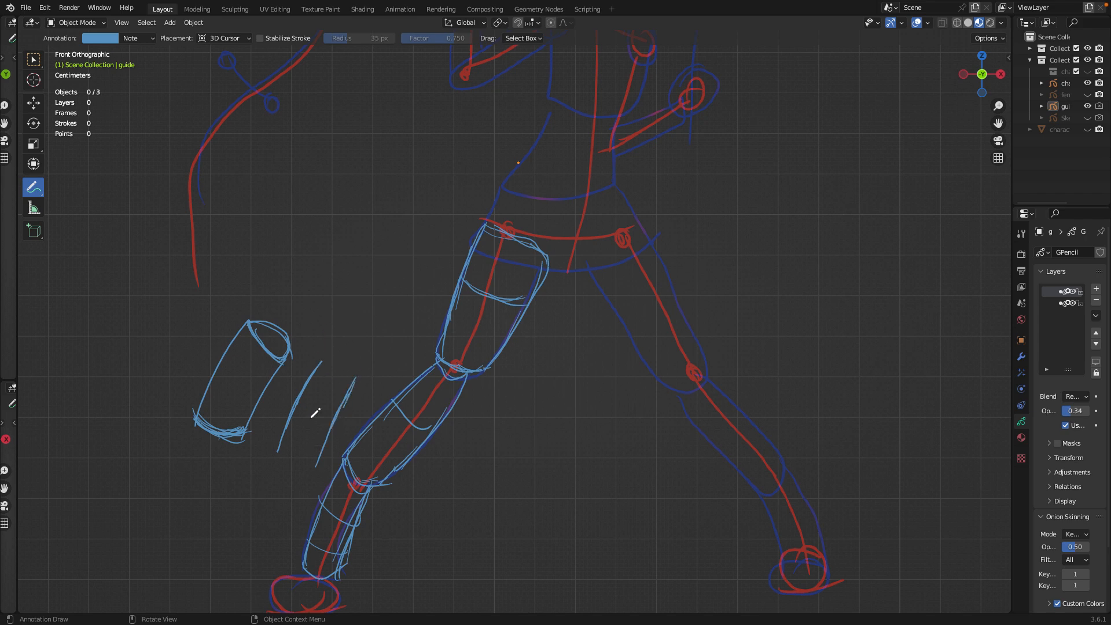
mouse_move(285, 438)
left_mouse_down()
mouse_move(313, 463)
mouse_move(318, 452)
left_mouse_up()
left_click_drag(323, 360, 355, 371)
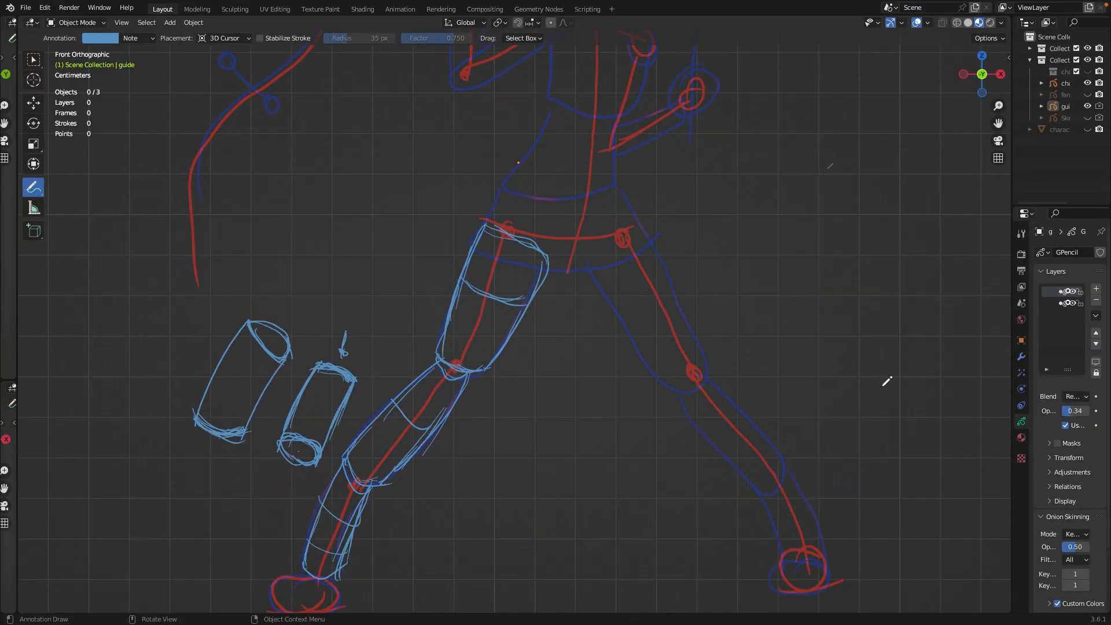
Step: Annotate the raised right arm with an upper-arm cylinder from shoulder to elbow, plus ellipses at the elbow and wrist
scroll(784, 255, "up", 10, "shift")
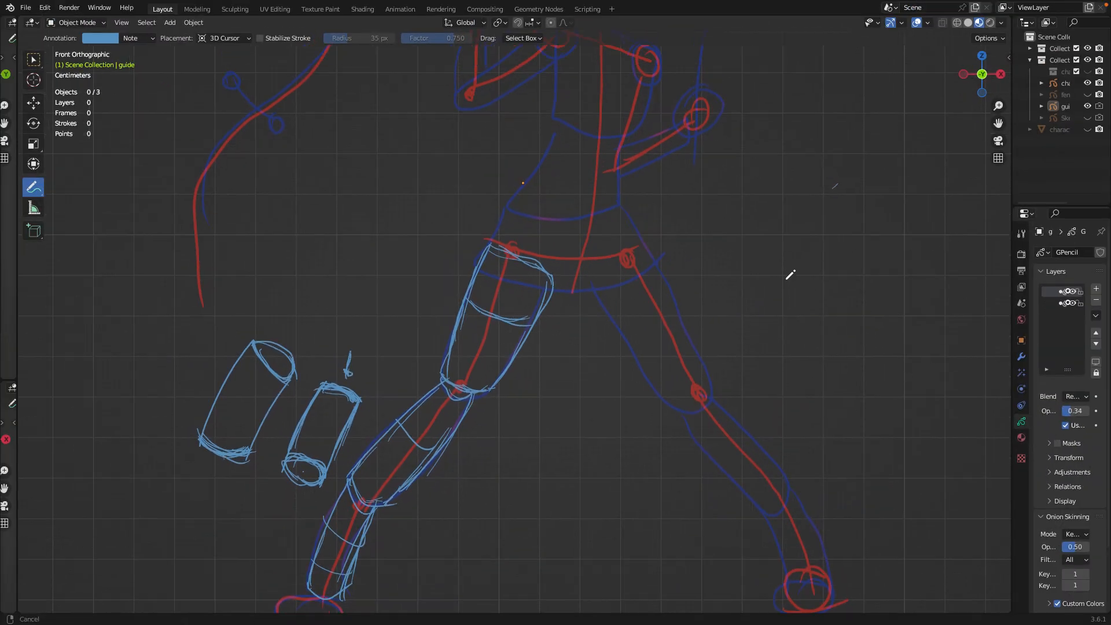
middle_click_drag(772, 401, 767, 461, "shift")
scroll(767, 461, "down", 1)
scroll(793, 401, "up", 2)
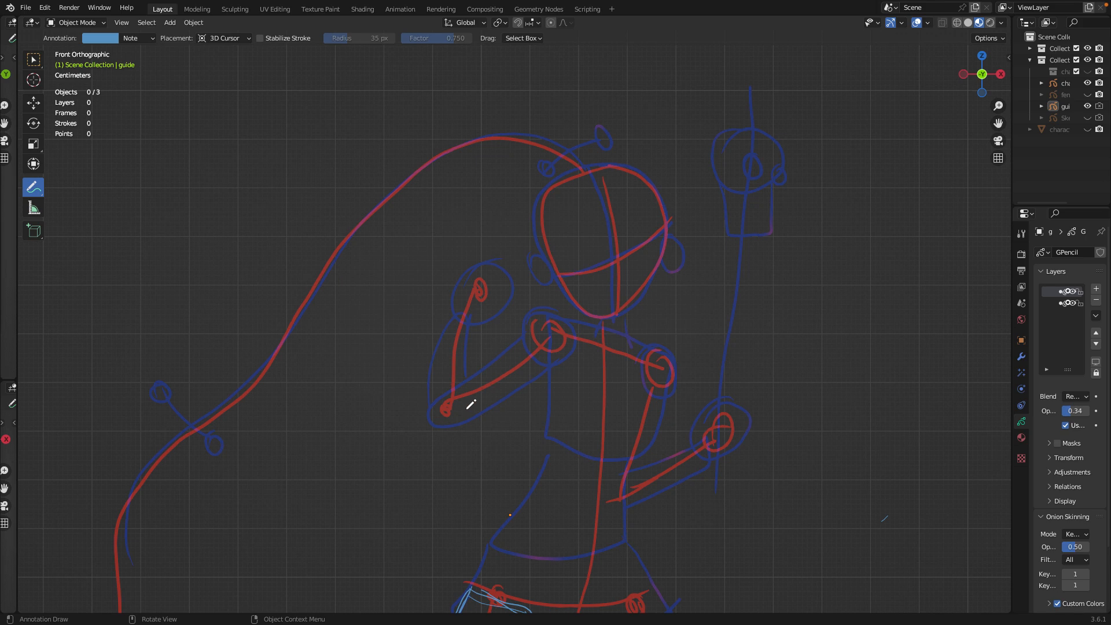
left_click_drag(517, 343, 526, 336)
mouse_move(488, 409)
left_mouse_down()
mouse_move(547, 369)
mouse_move(545, 327)
mouse_move(560, 335)
mouse_move(562, 360)
mouse_move(555, 367)
mouse_move(547, 317)
left_mouse_up()
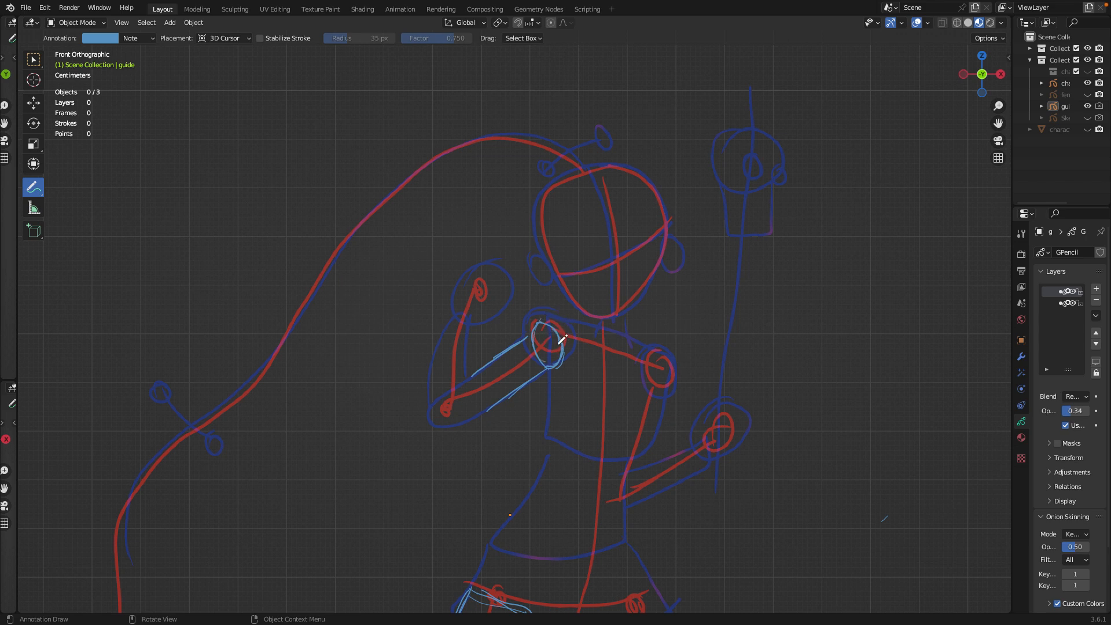
left_click_drag(546, 342, 576, 335)
mouse_move(491, 362)
left_mouse_down()
mouse_move(448, 401)
mouse_move(463, 418)
mouse_move(454, 415)
mouse_move(482, 409)
mouse_move(466, 419)
left_mouse_up()
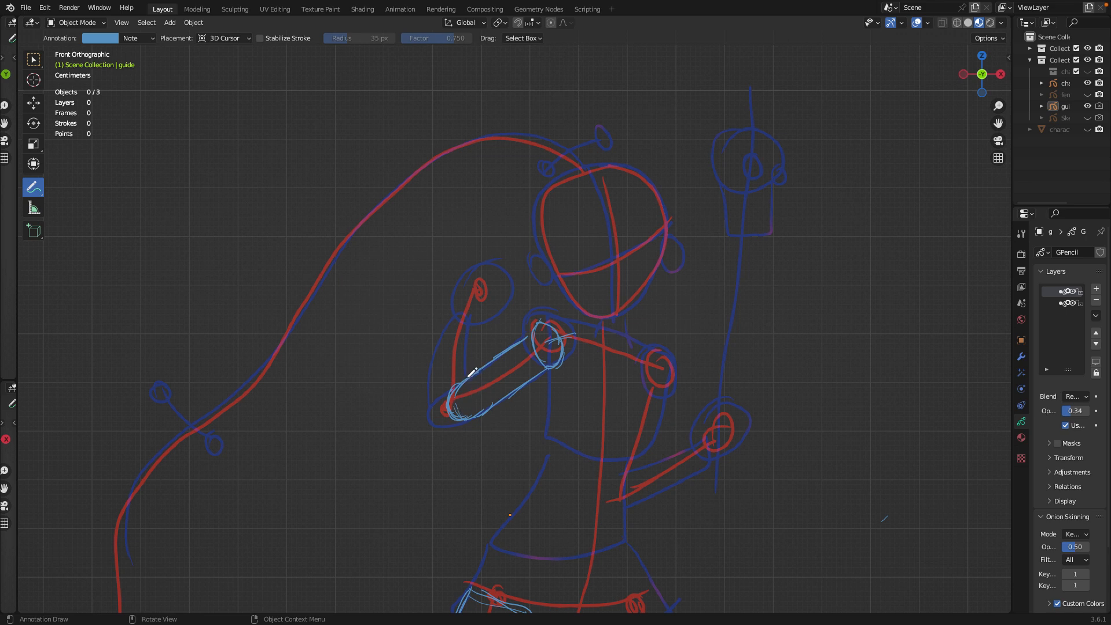
mouse_move(465, 377)
left_mouse_down()
mouse_move(431, 402)
mouse_move(455, 414)
mouse_move(467, 376)
mouse_move(452, 412)
mouse_move(428, 416)
left_mouse_up()
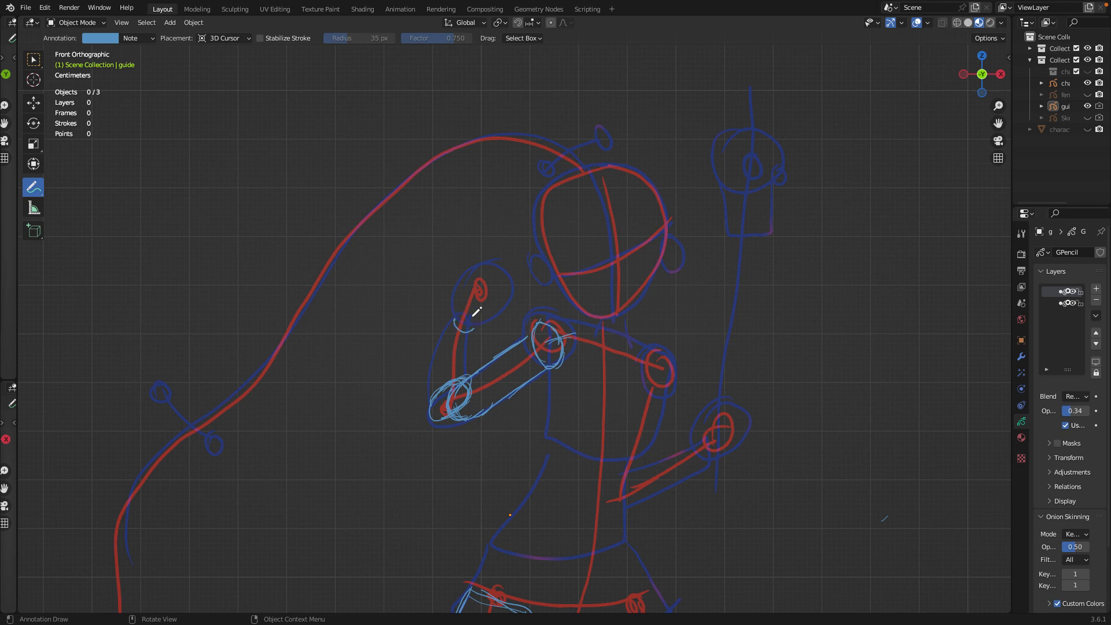
mouse_move(461, 315)
left_mouse_down()
mouse_move(481, 317)
mouse_move(476, 327)
left_mouse_up()
Step: Draw a small example cylinder with an open upper end in the empty space beyond the ponytail
left_click_drag(173, 247, 220, 263)
mouse_move(199, 204)
left_mouse_down()
mouse_move(240, 219)
mouse_move(221, 264)
mouse_move(199, 204)
mouse_move(229, 235)
left_mouse_up()
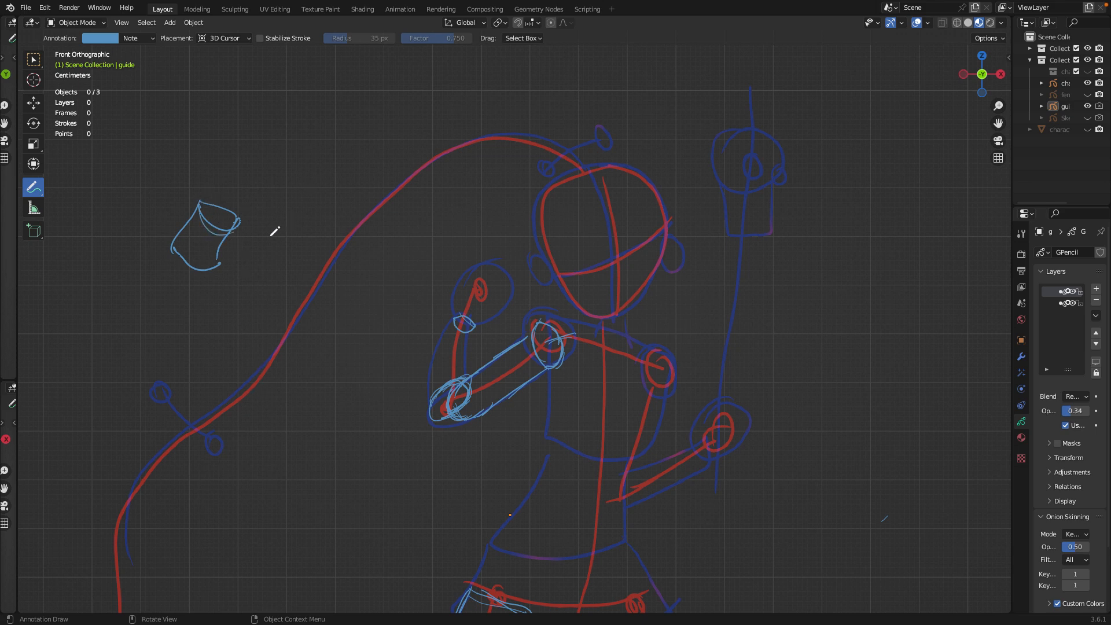
Step: Draw a second small tilted cylinder beside the example beyond the ponytail, with both ends visible and a line pointing into each end
left_click_drag(289, 229, 309, 239)
mouse_move(296, 201)
left_mouse_down()
mouse_move(320, 195)
mouse_move(279, 226)
mouse_move(308, 234)
left_mouse_up()
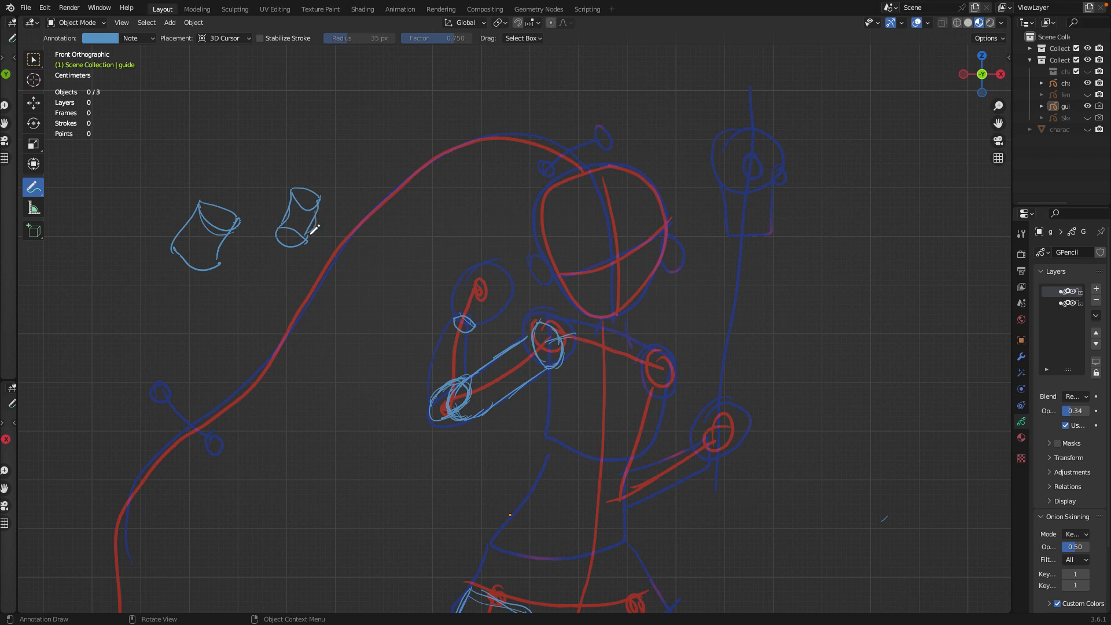
left_click_drag(335, 154, 308, 186)
left_click_drag(288, 234, 274, 273)
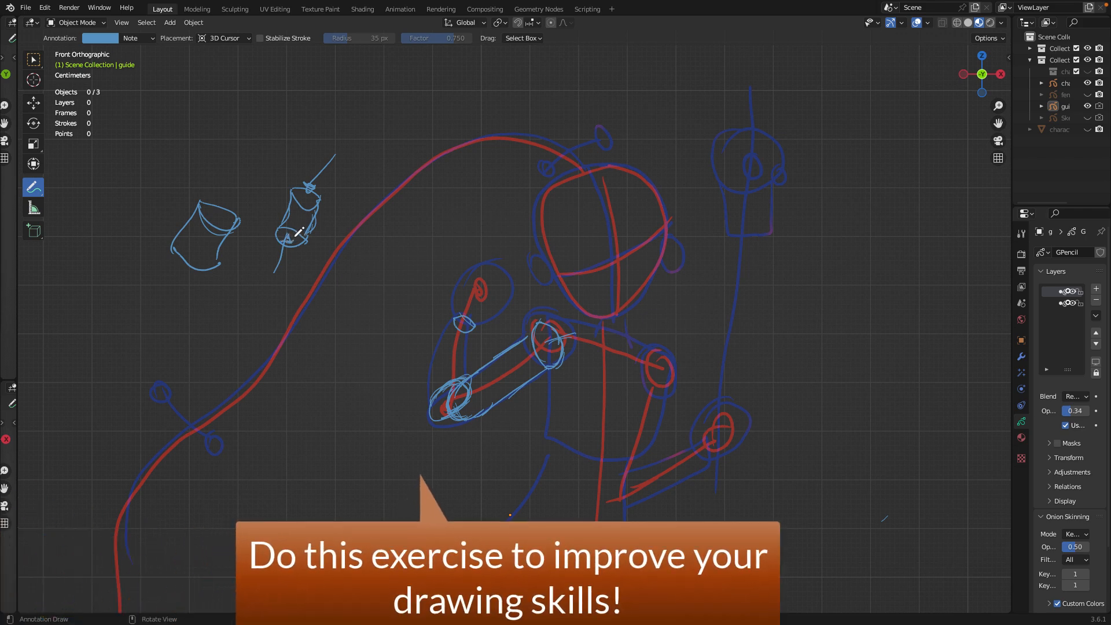
Step: Add a mesh cylinder and scale it down to about 0.169 of its size
left_click(168, 24)
mouse_move(191, 36)
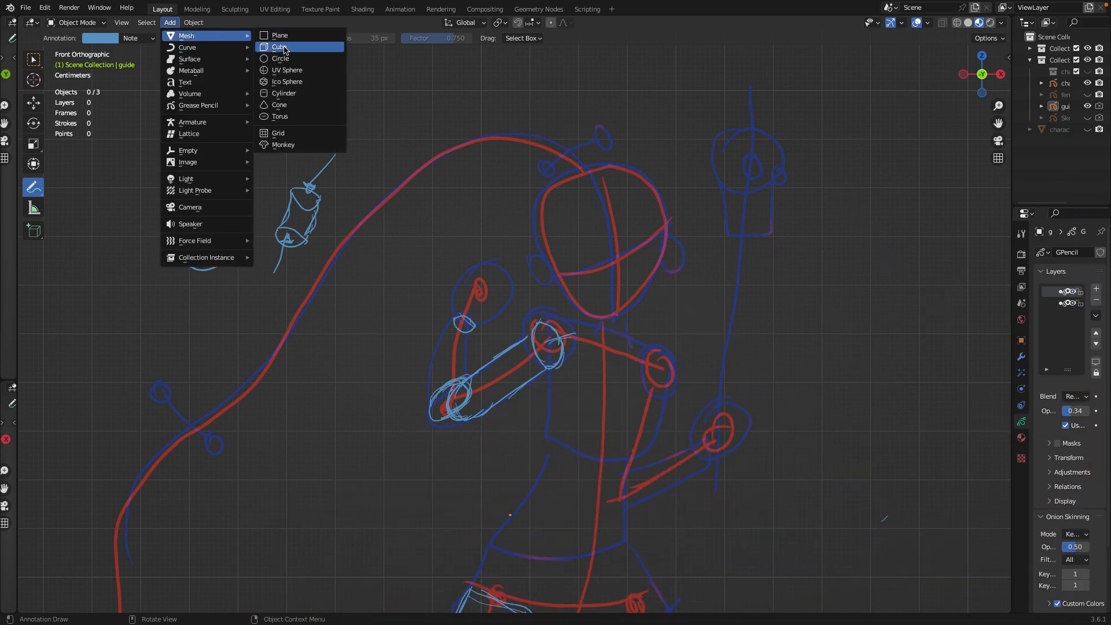
left_click(292, 94)
scroll(457, 383, "down", 5)
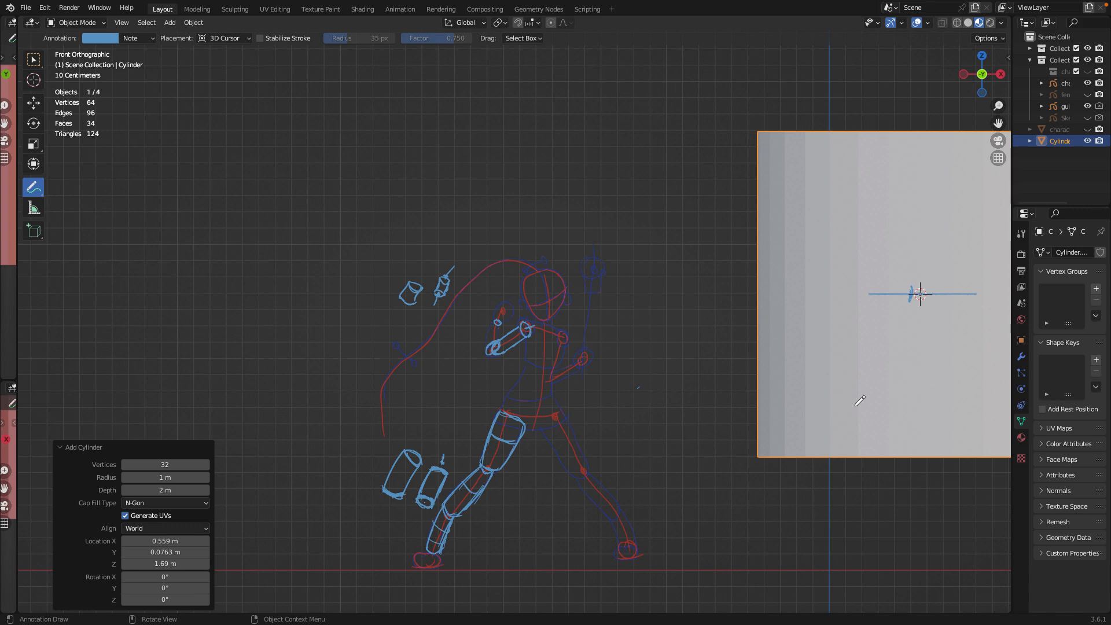
key("s")
left_click(907, 300)
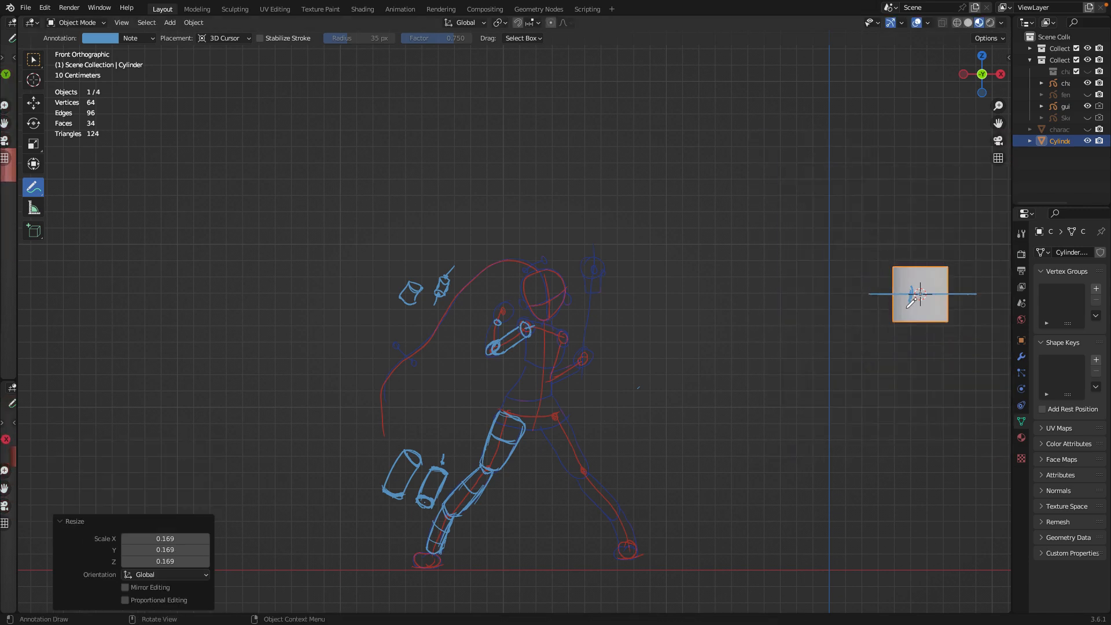
Step: Move the mesh cylinder about 3.59 m across to the empty space beyond the small example cylinders
key("g")
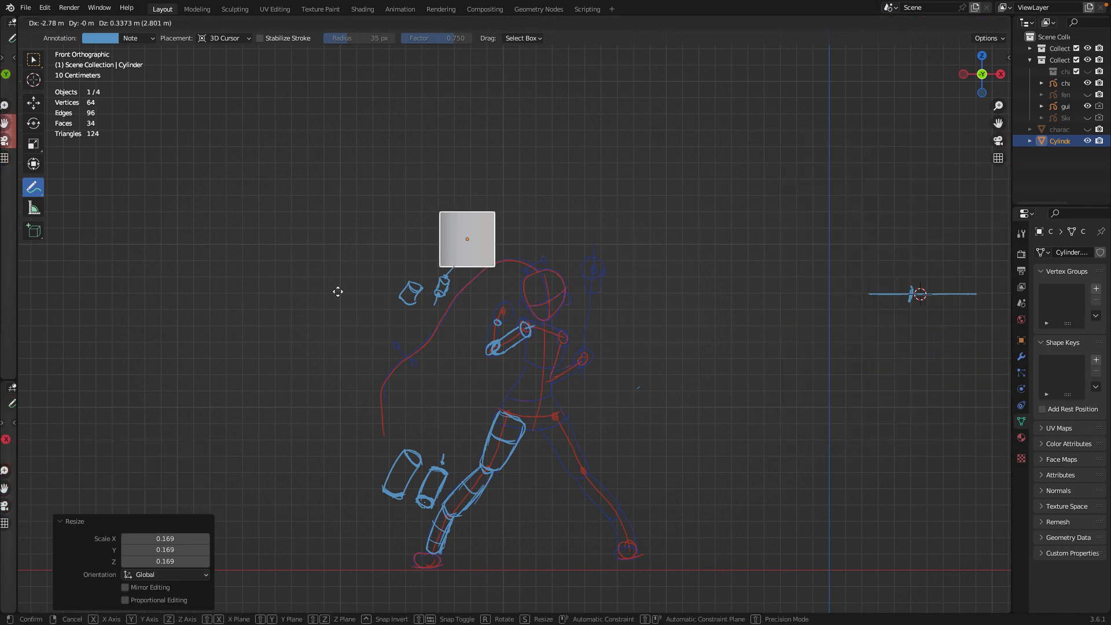
left_click(318, 359)
scroll(384, 334, "up", 5)
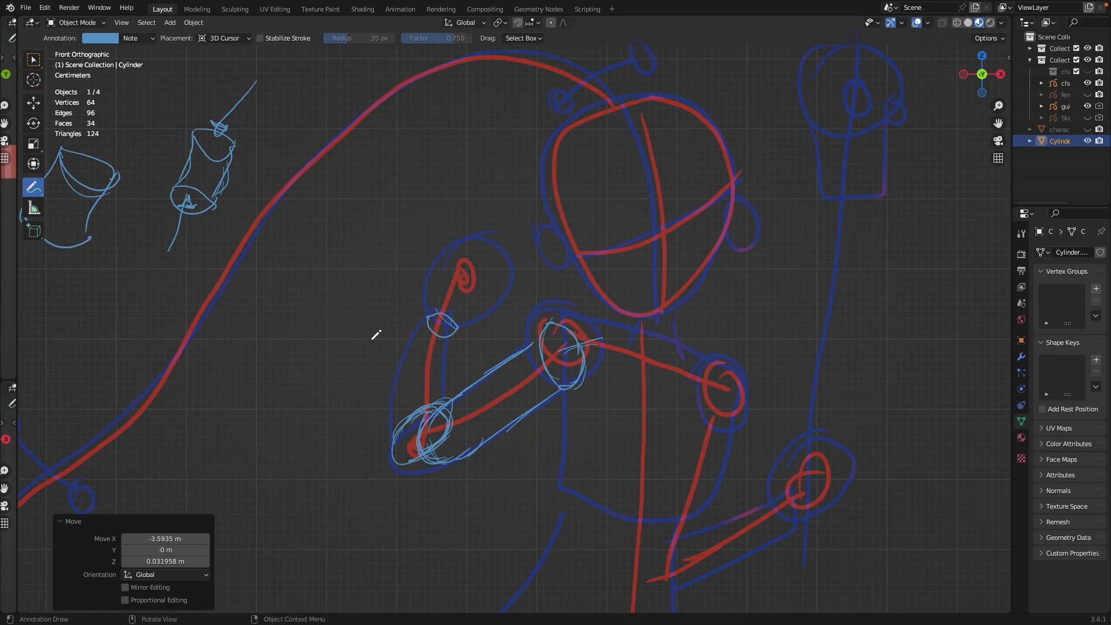
Step: Scale the mesh cylinder down again to about 0.538 of its size
middle_click_drag(312, 340, 842, 425, "shift")
middle_click_drag(402, 231, 529, 255, "shift")
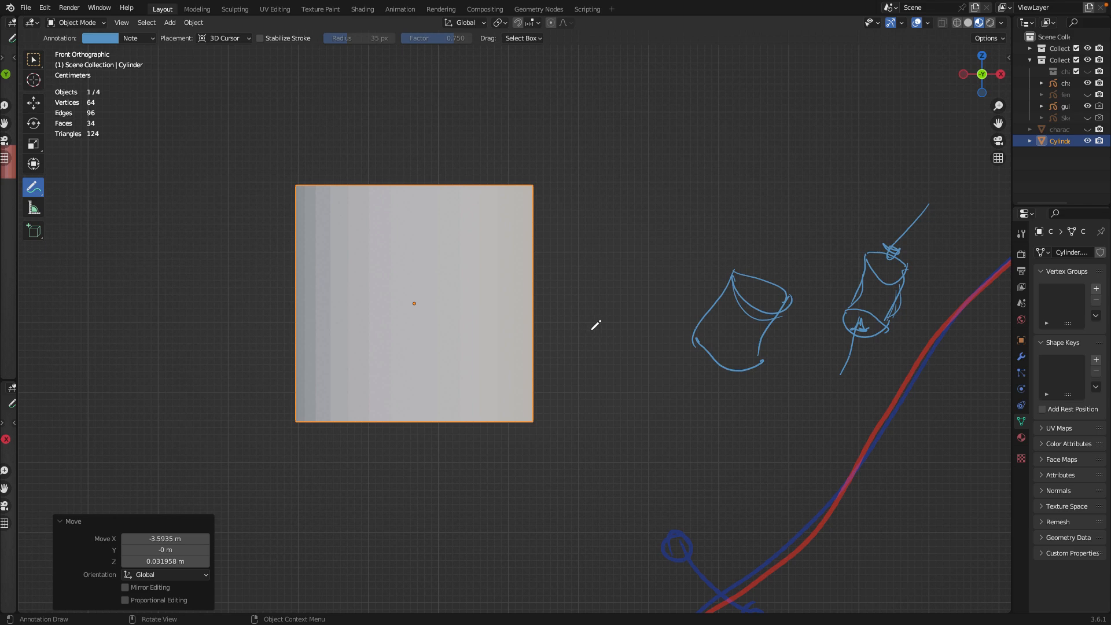
key("s")
left_click(525, 316)
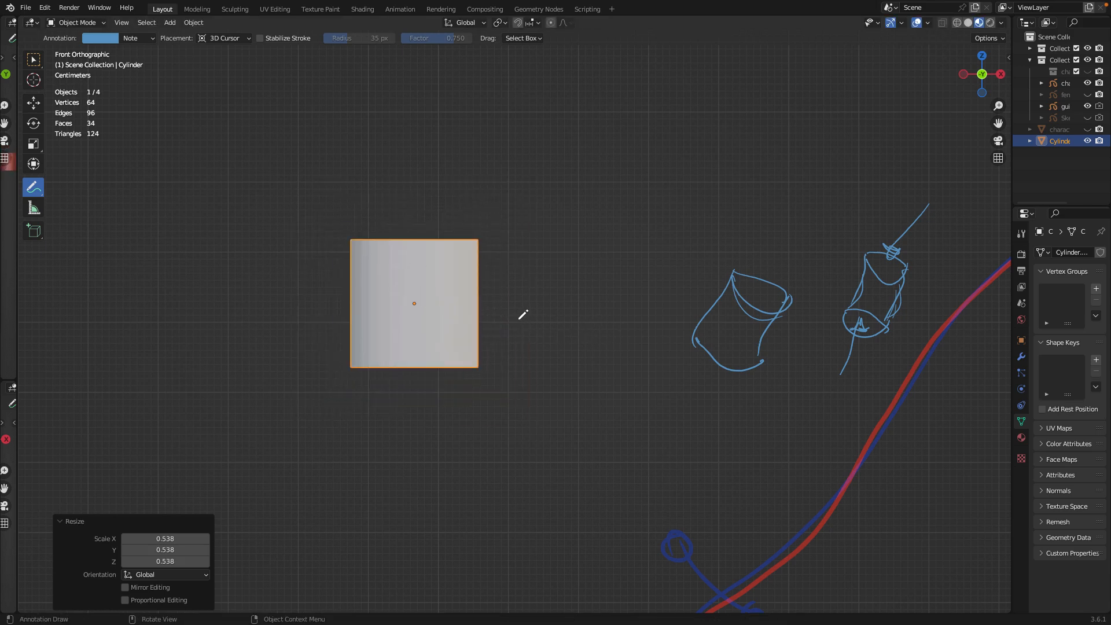
middle_click_drag(547, 324, 553, 347, "shift")
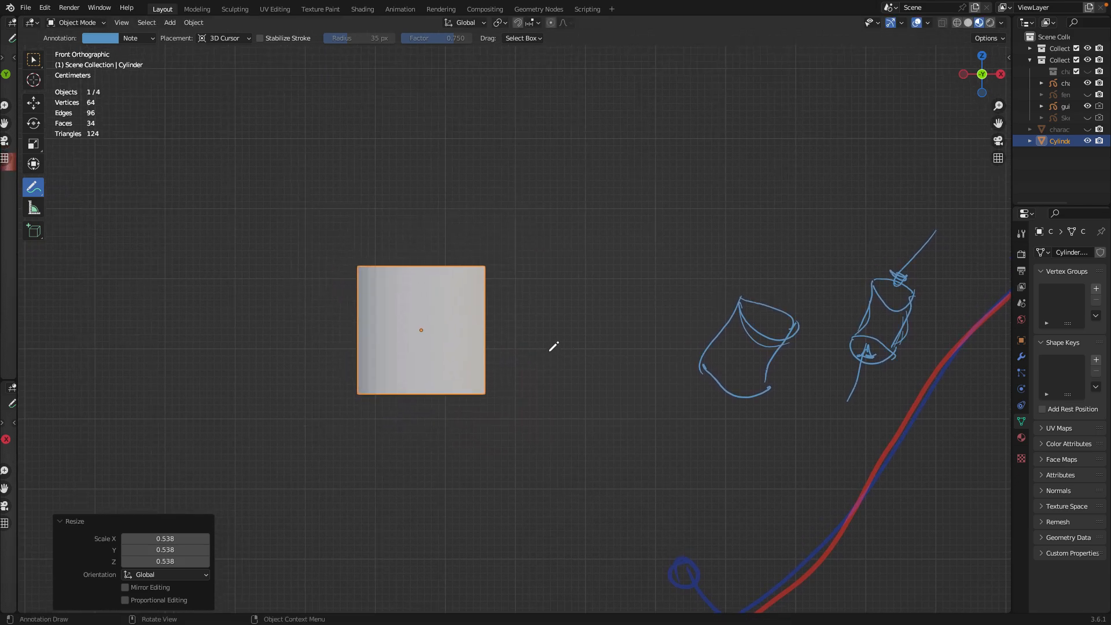
scroll(544, 344, "up", 4)
scroll(542, 342, "down", 1)
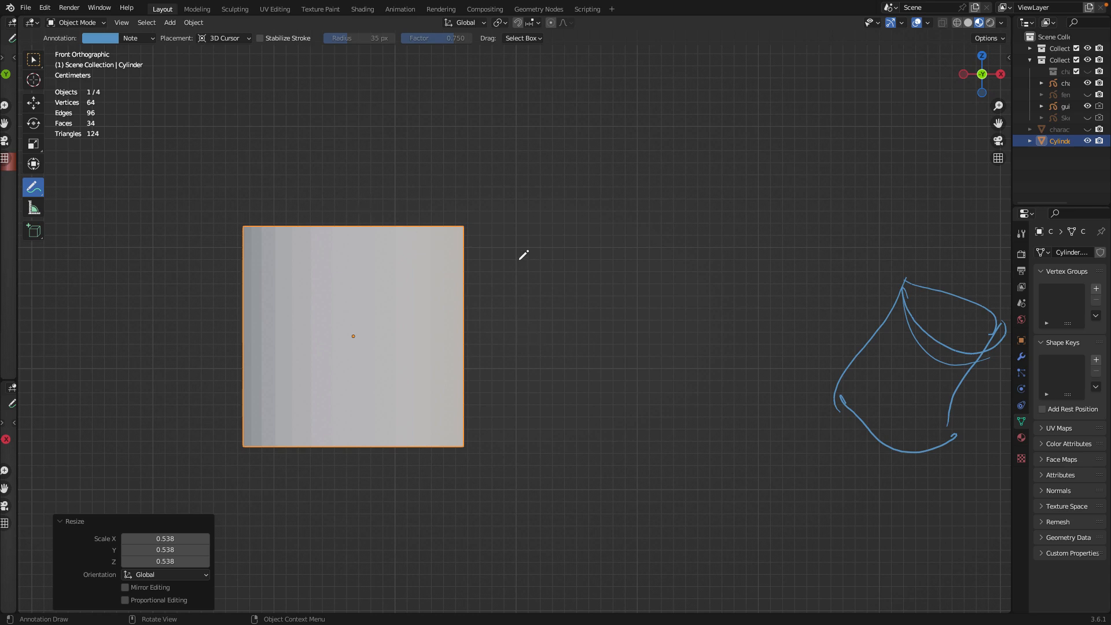
Step: Trace the rectangular front silhouette of the mesh cylinder with annotation strokes along its upper, lower and side edges
left_click(945, 310)
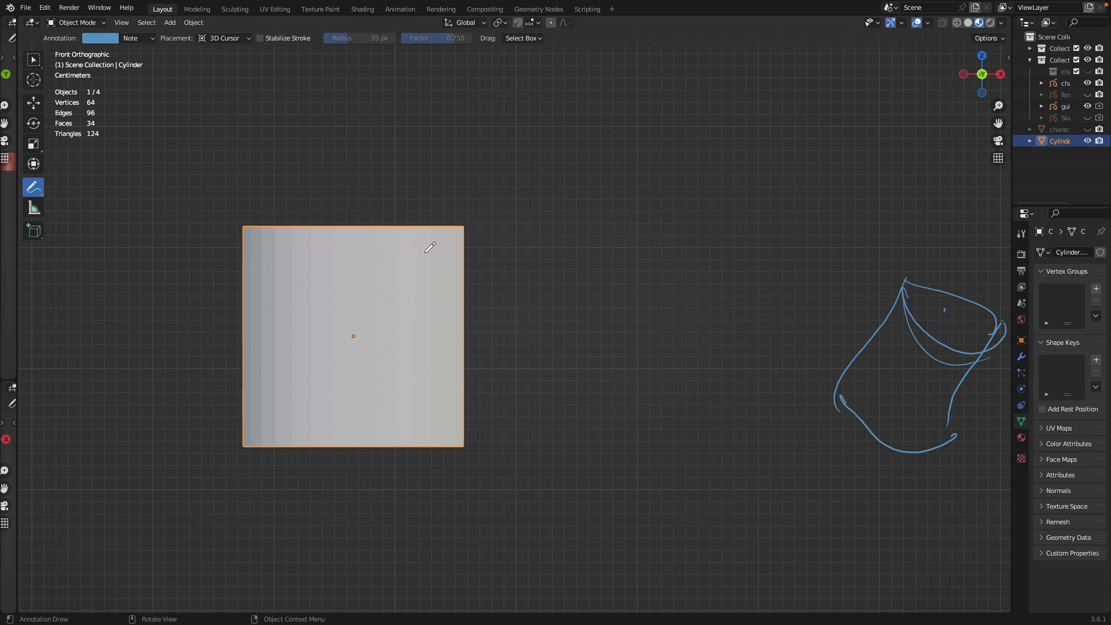
mouse_move(248, 224)
left_mouse_down()
mouse_move(429, 203)
mouse_move(459, 216)
mouse_move(465, 296)
left_mouse_up()
left_click_drag(464, 334, 468, 368)
left_click_drag(467, 231, 461, 441)
left_click_drag(462, 258, 469, 435)
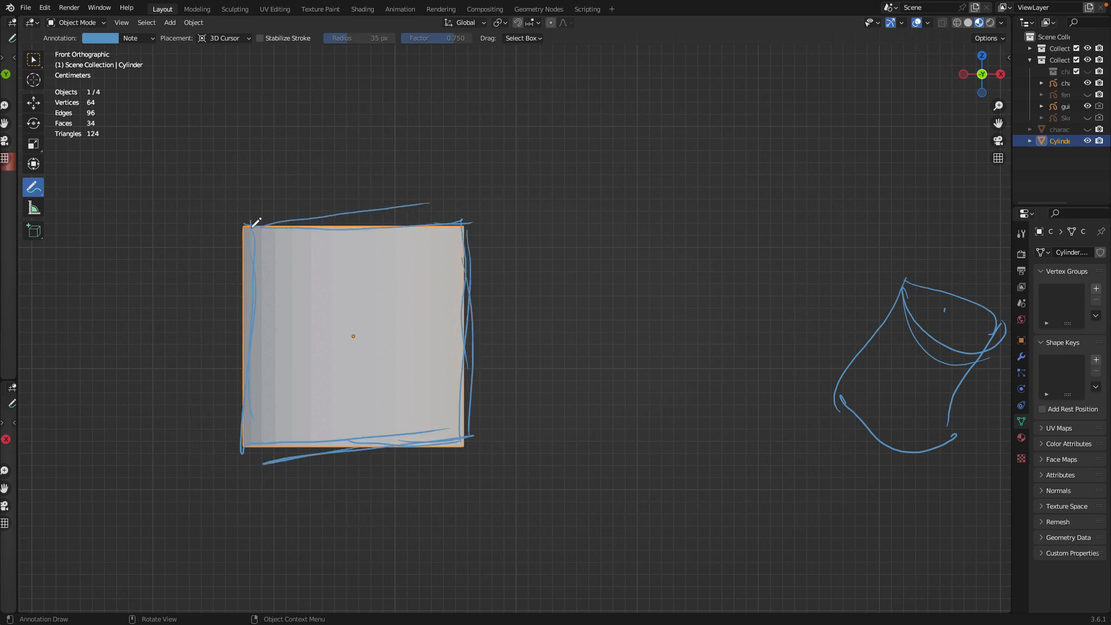
mouse_move(251, 227)
left_mouse_down()
mouse_move(242, 424)
mouse_move(463, 221)
left_mouse_up()
left_click_drag(461, 223, 465, 386)
left_click_drag(465, 280, 469, 435)
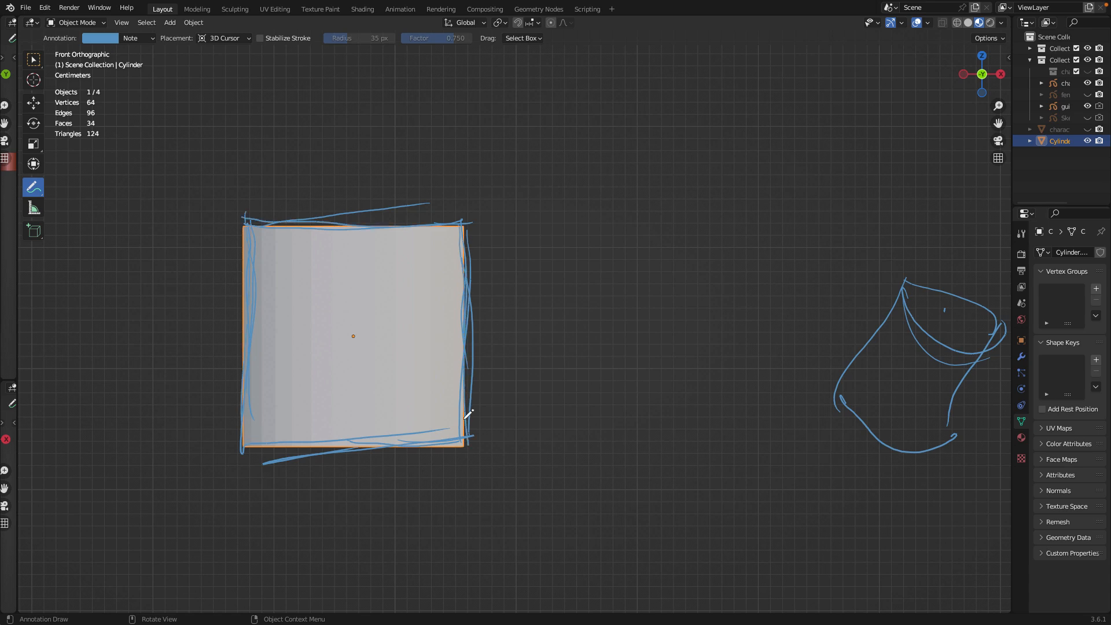
Step: Examine the mesh cylinder in perspective from below, with its bottom face and curved side both in view
mouse_move(480, 371)
middle_mouse_down()
mouse_move(475, 363)
mouse_move(529, 318)
mouse_move(553, 220)
middle_mouse_up()
scroll(470, 371, "down", 3)
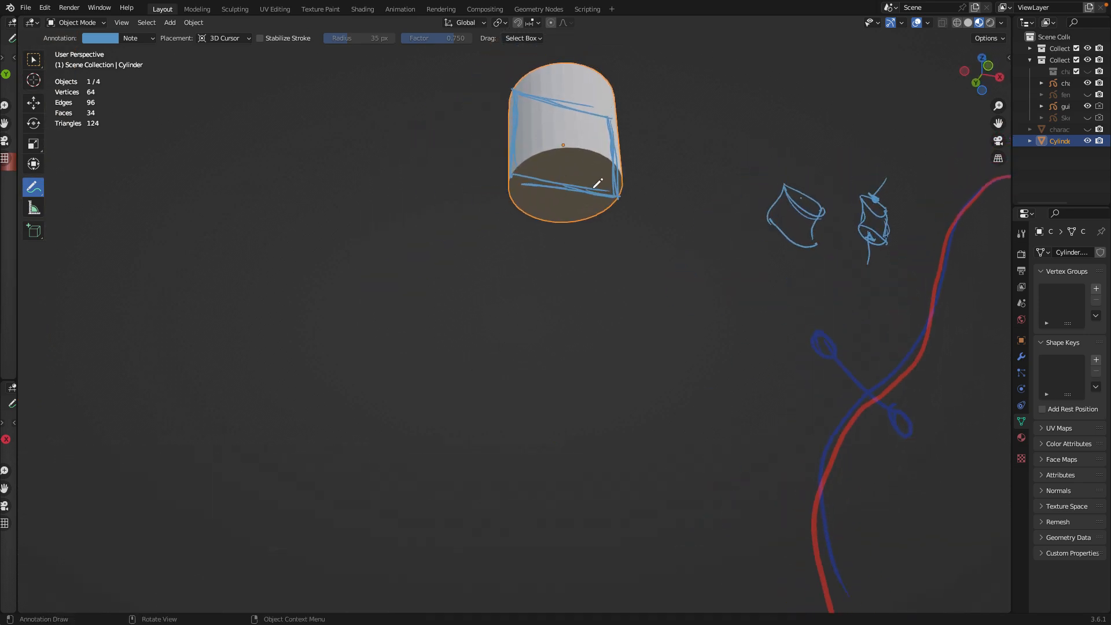
middle_click_drag(590, 191, 587, 168)
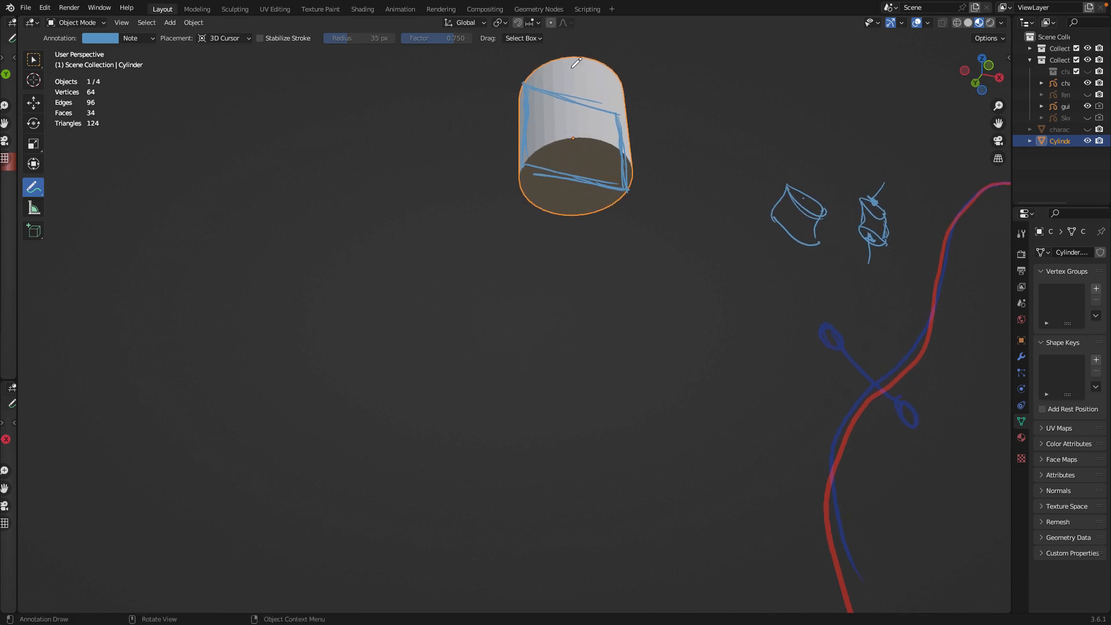
middle_click_drag(622, 83, 625, 340)
mouse_move(658, 396)
middle_mouse_down()
mouse_move(668, 377)
mouse_move(650, 347)
mouse_move(663, 350)
mouse_move(550, 146)
mouse_move(572, 175)
middle_mouse_up()
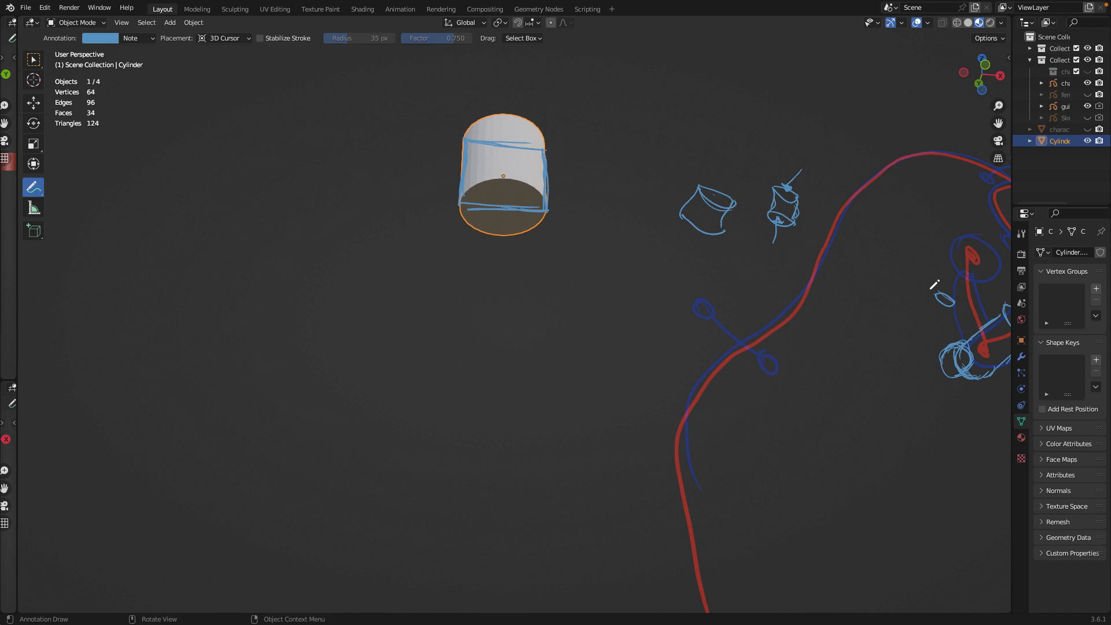
scroll(569, 222, "up", 1)
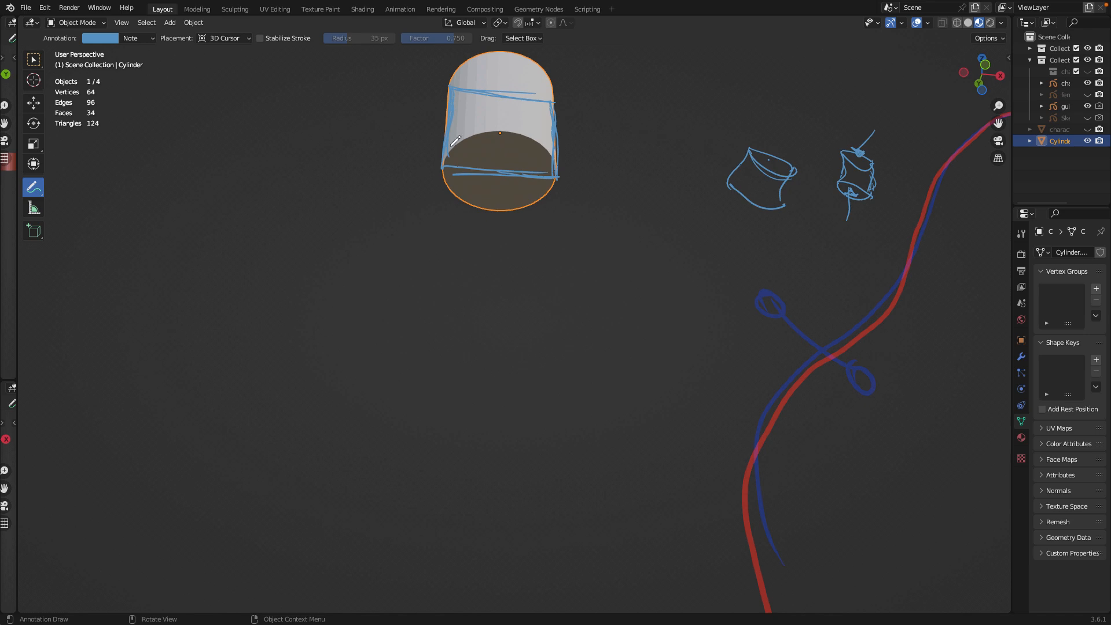
Step: Draw a tilted example cylinder away from the mesh cylinder, with a round near end, parallel sides and a curved far end
mouse_move(226, 253)
left_mouse_down()
mouse_move(275, 256)
mouse_move(241, 250)
mouse_move(277, 297)
mouse_move(287, 285)
mouse_move(302, 294)
left_mouse_up()
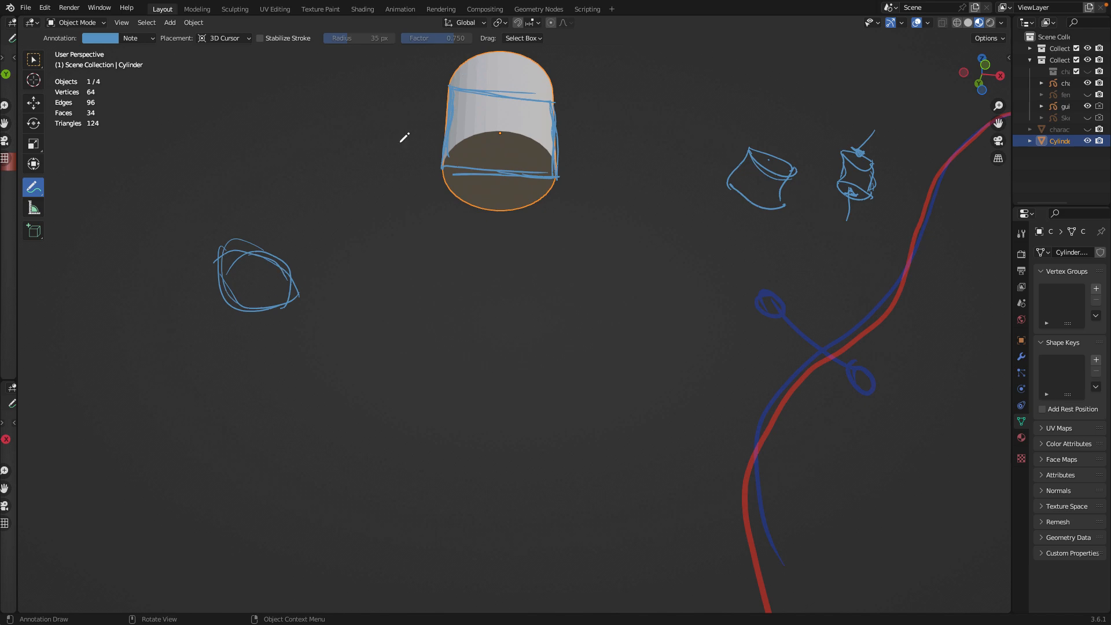
left_click_drag(225, 242, 282, 174)
left_click_drag(299, 296, 330, 242)
left_click_drag(349, 220, 316, 268)
mouse_move(279, 173)
left_mouse_down()
mouse_move(334, 203)
mouse_move(342, 220)
left_mouse_up()
left_click_drag(287, 180, 341, 217)
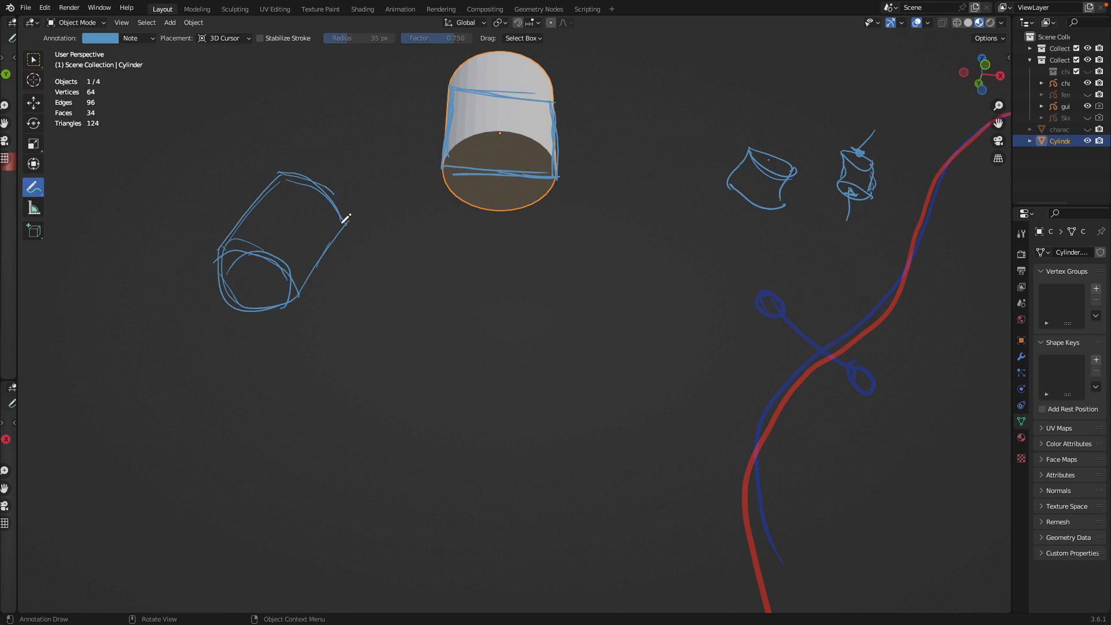
Step: Draw an upright example cylinder between the mesh cylinder and the small sketches, with an elliptical lower end and an arched upper edge
left_click_drag(590, 209, 599, 136)
left_click_drag(592, 180, 605, 71)
mouse_move(684, 110)
left_mouse_down()
mouse_move(685, 191)
mouse_move(683, 97)
left_mouse_up()
mouse_move(602, 195)
left_mouse_down()
mouse_move(641, 182)
mouse_move(675, 192)
left_mouse_up()
mouse_move(602, 168)
left_mouse_down()
mouse_move(660, 154)
mouse_move(608, 173)
left_mouse_up()
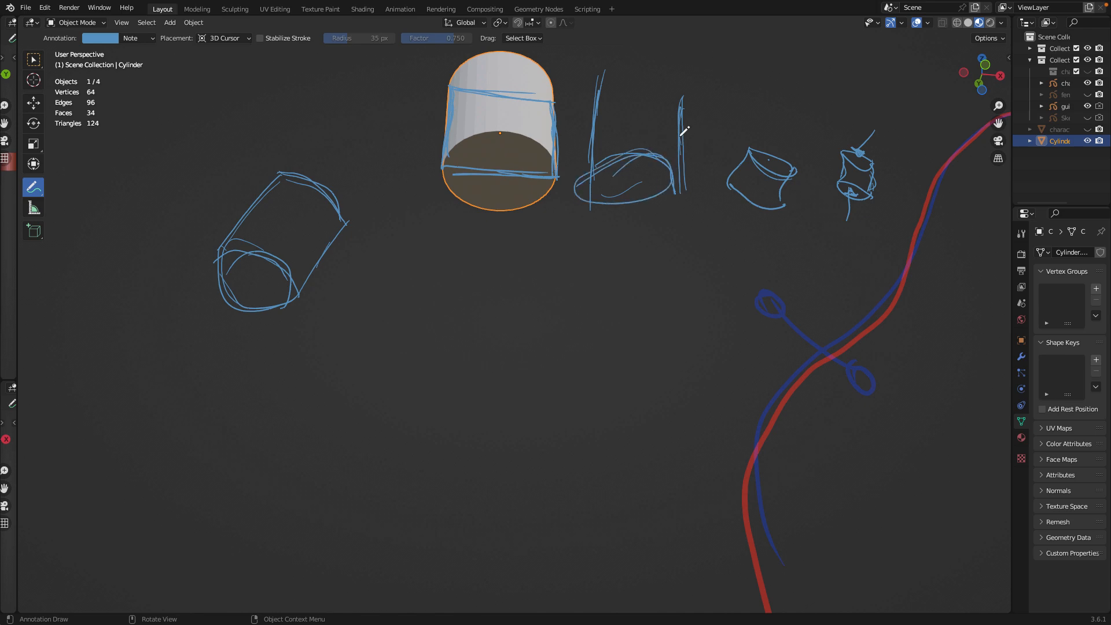
left_click_drag(597, 79, 685, 94)
Step: Trace the mesh cylinder's perspective outline with an ellipse around its bottom face, strokes along its sides and an arc over its top
mouse_move(529, 142)
left_mouse_down()
mouse_move(452, 164)
mouse_move(476, 138)
mouse_move(527, 127)
mouse_move(547, 156)
mouse_move(480, 139)
left_mouse_up()
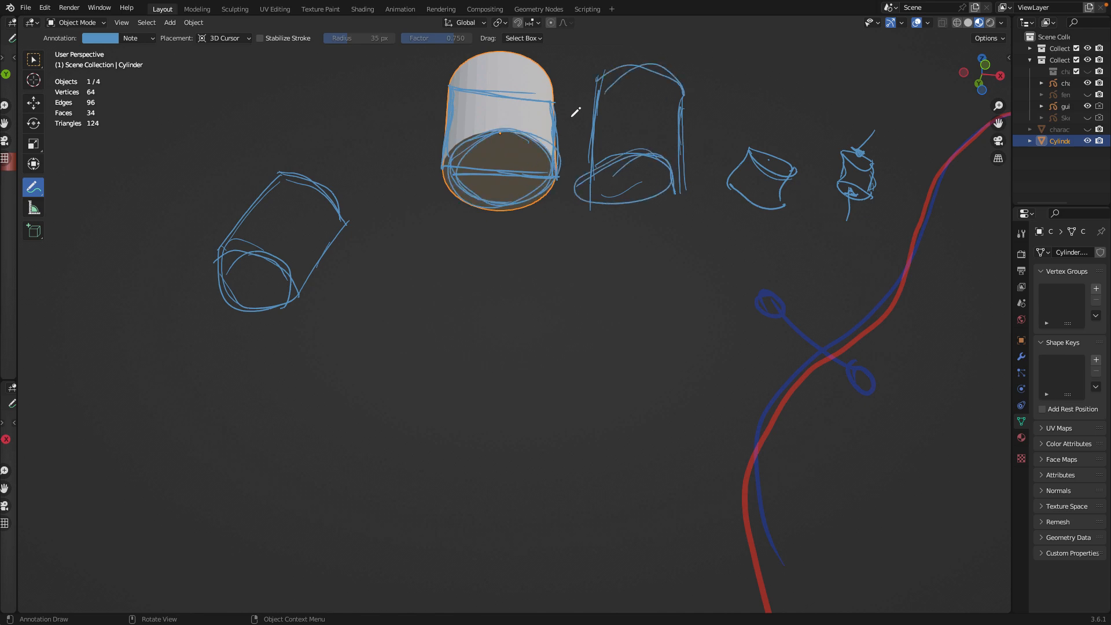
left_click_drag(549, 54, 552, 116)
mouse_move(443, 155)
left_mouse_down()
mouse_move(452, 73)
mouse_move(525, 54)
mouse_move(452, 65)
left_mouse_up()
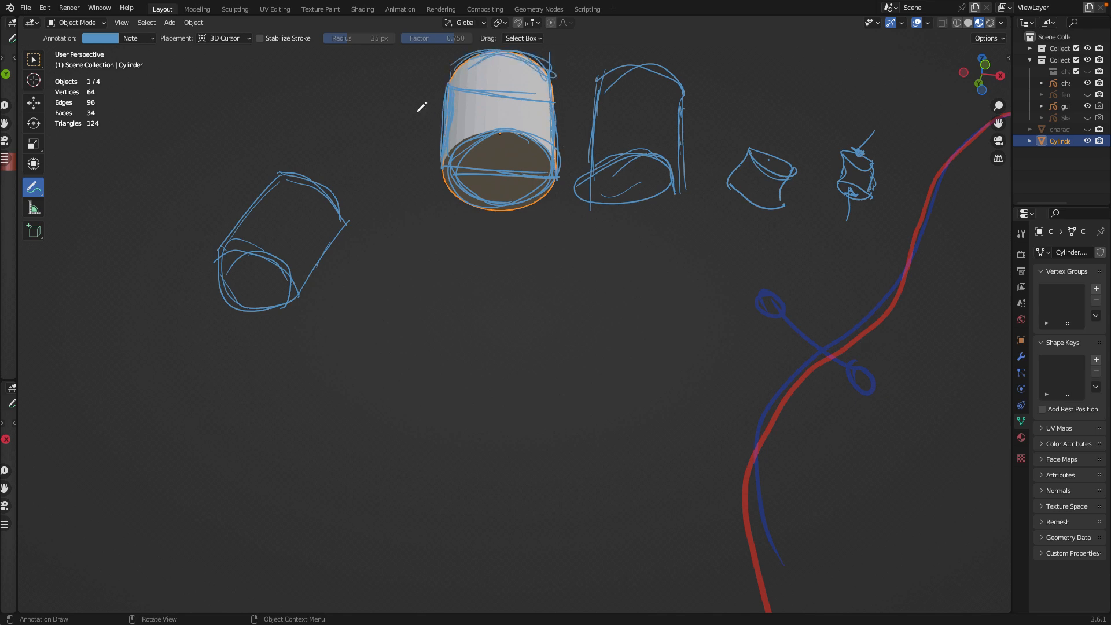
mouse_move(548, 53)
left_mouse_down()
mouse_move(547, 142)
mouse_move(559, 170)
mouse_move(470, 165)
left_mouse_up()
Step: Draw an upright example cylinder below the mesh cylinder, with a round lower end, straight sides and an arched upper edge
mouse_move(471, 347)
left_mouse_down()
mouse_move(538, 312)
mouse_move(533, 298)
mouse_move(521, 301)
mouse_move(444, 351)
mouse_move(463, 248)
mouse_move(460, 341)
left_mouse_up()
mouse_move(555, 322)
left_mouse_down()
mouse_move(544, 263)
mouse_move(540, 318)
left_mouse_up()
mouse_move(470, 254)
left_mouse_down()
mouse_move(544, 279)
mouse_move(466, 269)
left_mouse_up()
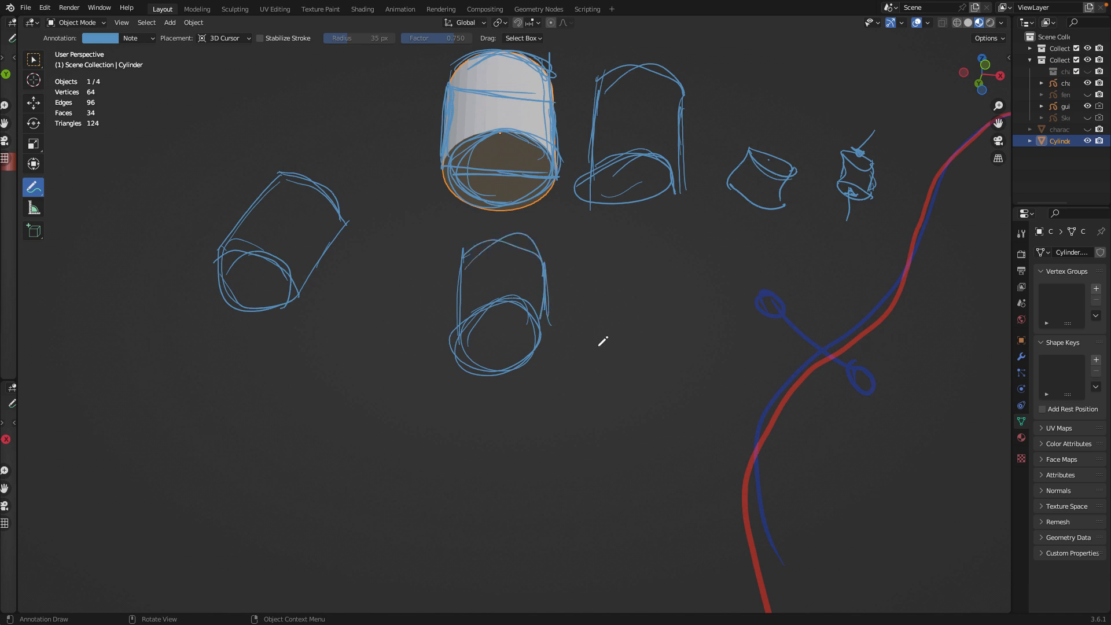
Step: Draw a slightly tilted example cylinder with a tall oval near end beside it, and reinforce the outer edges of both sketches
mouse_move(617, 260)
left_mouse_down()
mouse_move(601, 302)
mouse_move(674, 311)
mouse_move(638, 345)
left_mouse_up()
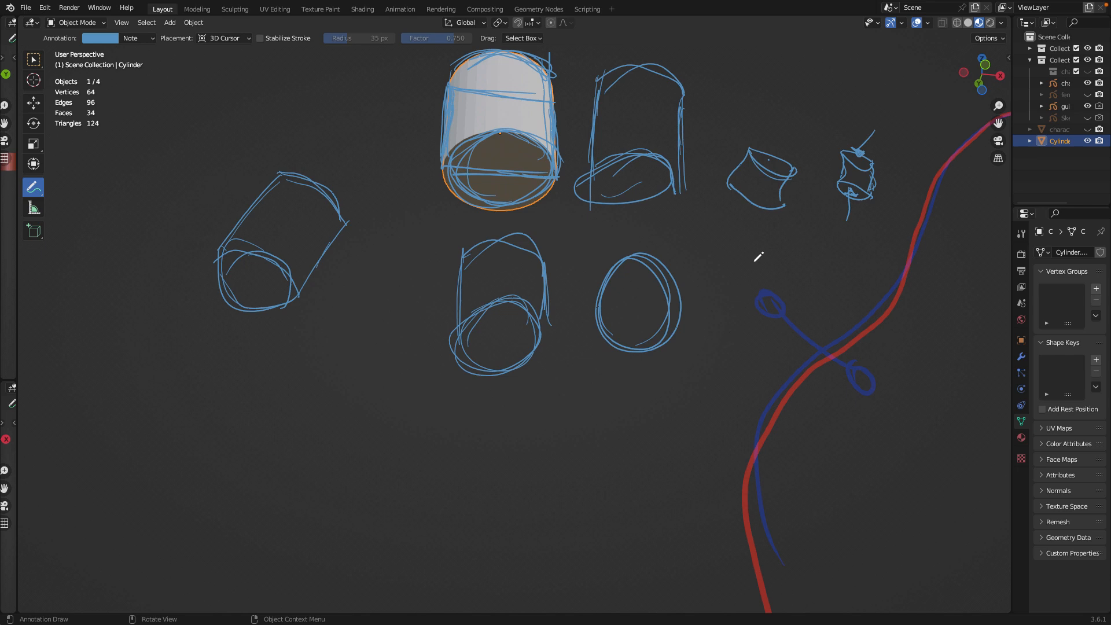
mouse_move(592, 304)
left_mouse_down()
mouse_move(617, 212)
mouse_move(594, 303)
left_mouse_up()
left_click_drag(678, 336, 693, 241)
left_click_drag(611, 219, 687, 263)
mouse_move(687, 262)
left_mouse_down()
mouse_move(613, 248)
mouse_move(689, 238)
mouse_move(687, 256)
left_mouse_up()
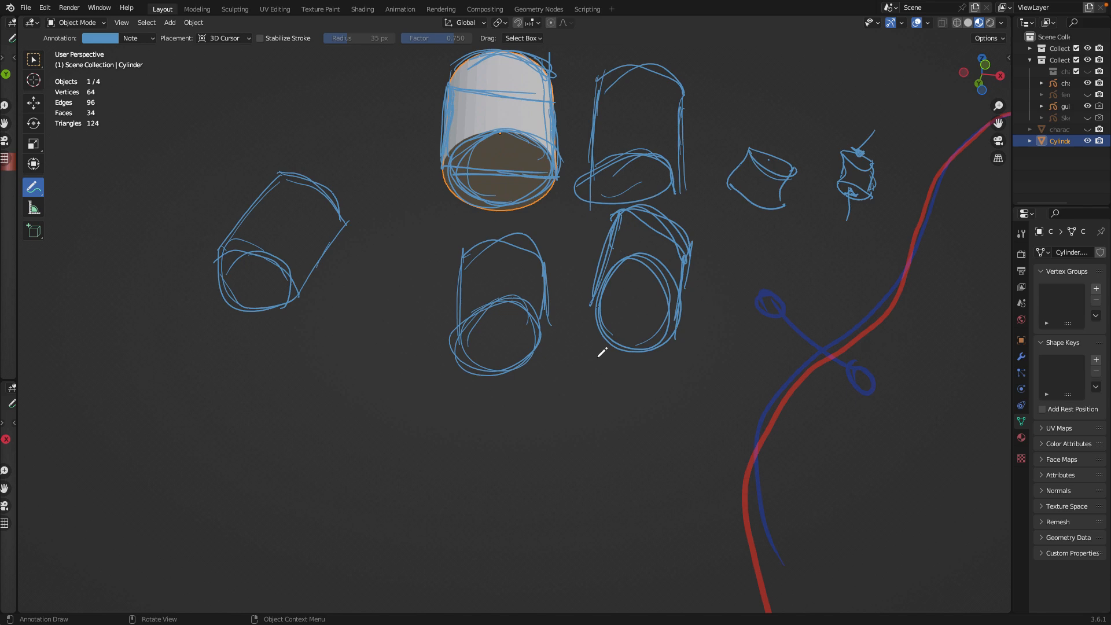
mouse_move(477, 237)
left_mouse_down()
mouse_move(550, 277)
mouse_move(548, 330)
left_mouse_up()
left_click_drag(691, 262, 679, 301)
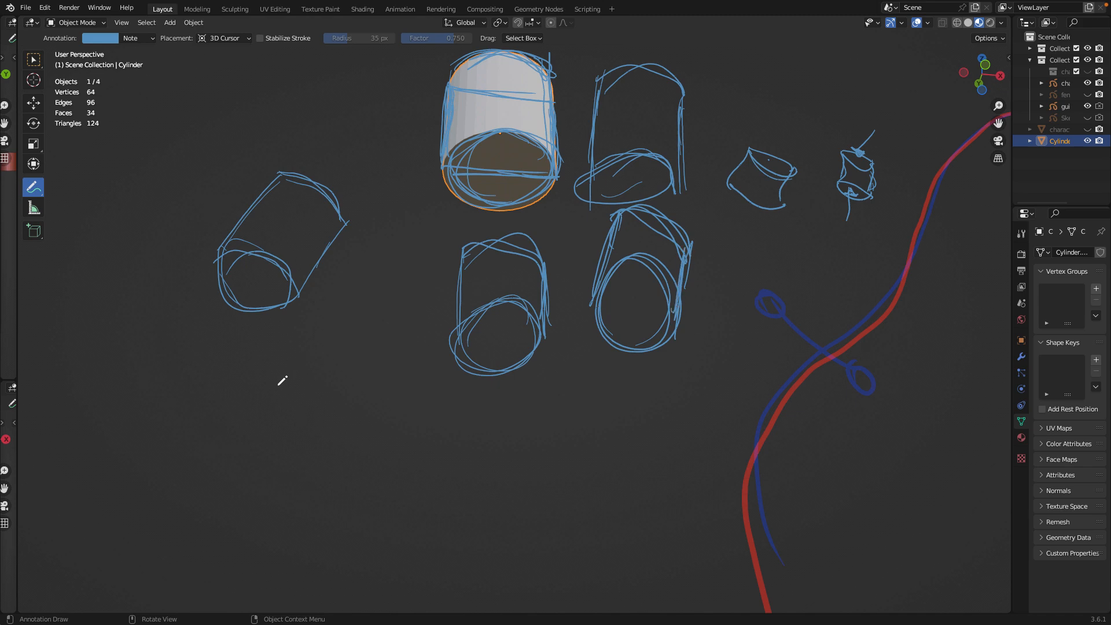
Step: Draw another tilted example cylinder below the first tilted one, from a near circle, two parallel sides and a curved far end
mouse_move(286, 368)
left_mouse_down()
mouse_move(295, 427)
mouse_move(336, 421)
left_mouse_up()
mouse_move(280, 378)
left_mouse_down()
mouse_move(324, 364)
mouse_move(345, 416)
left_mouse_up()
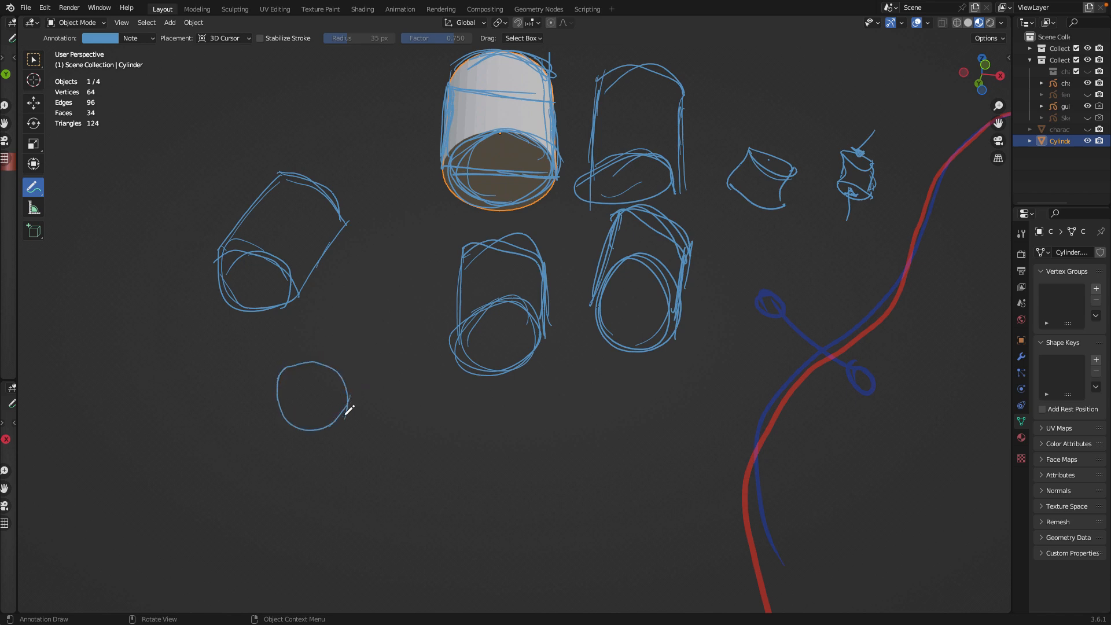
left_click_drag(284, 367, 342, 316)
left_click_drag(345, 414, 400, 354)
mouse_move(346, 311)
left_mouse_down()
mouse_move(396, 327)
mouse_move(398, 356)
left_mouse_up()
left_click_drag(341, 312, 398, 353)
left_click_drag(347, 310, 401, 361)
left_click_drag(355, 313, 405, 362)
left_click_drag(360, 318, 403, 358)
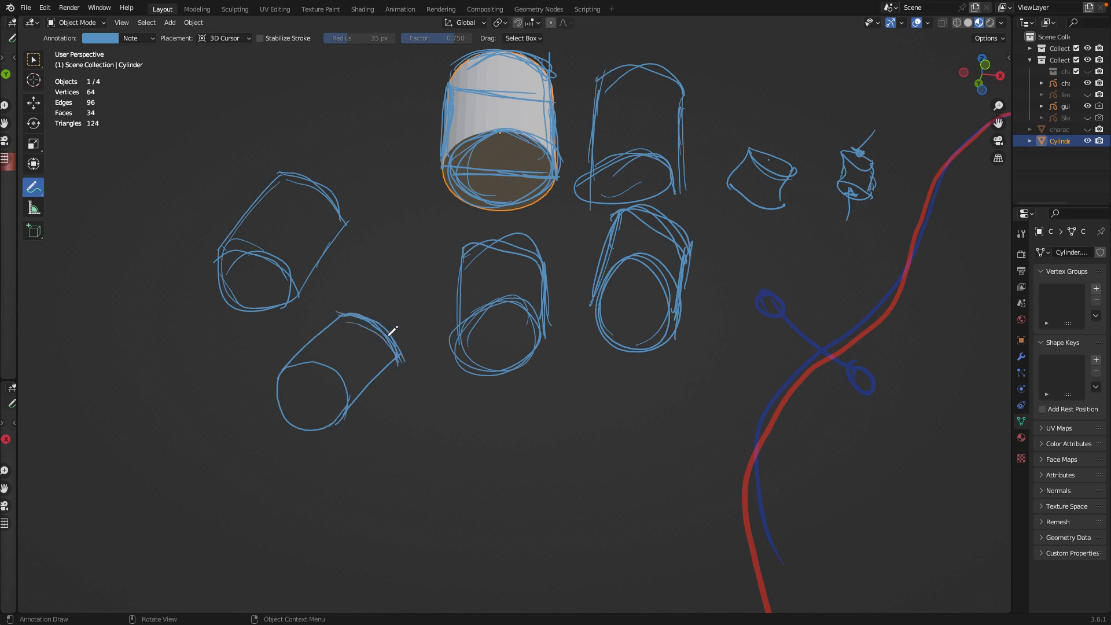
Step: Reinforce the sides and near circle of the lower tilted example cylinder with extra strokes
left_click_drag(346, 314, 301, 351)
left_click_drag(401, 351, 359, 395)
mouse_move(296, 365)
left_mouse_down()
mouse_move(343, 367)
mouse_move(346, 416)
left_mouse_up()
mouse_move(282, 370)
left_mouse_down()
mouse_move(300, 429)
mouse_move(325, 425)
left_mouse_up()
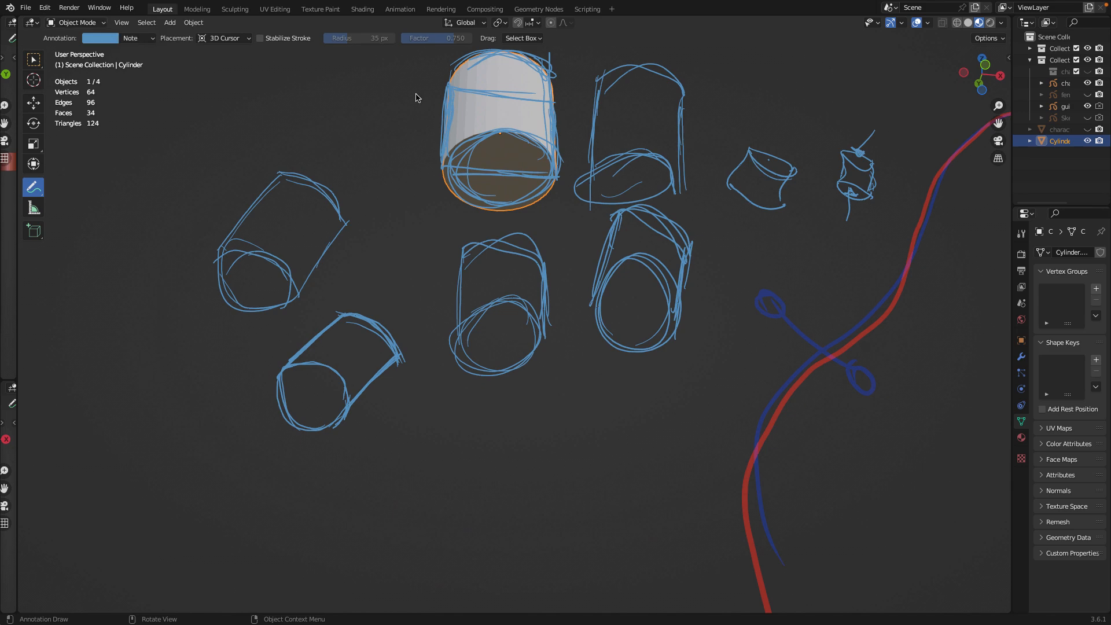
Step: Switch to the selection tool and move the mesh cylinder next to the lower tilted example cylinder
left_click(34, 59)
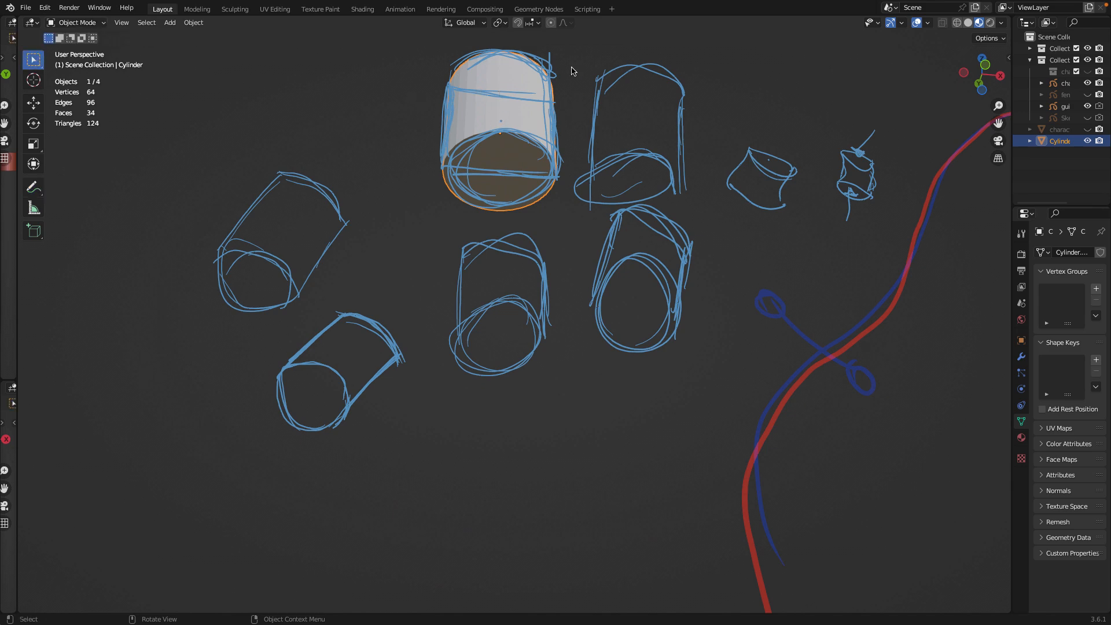
key("g")
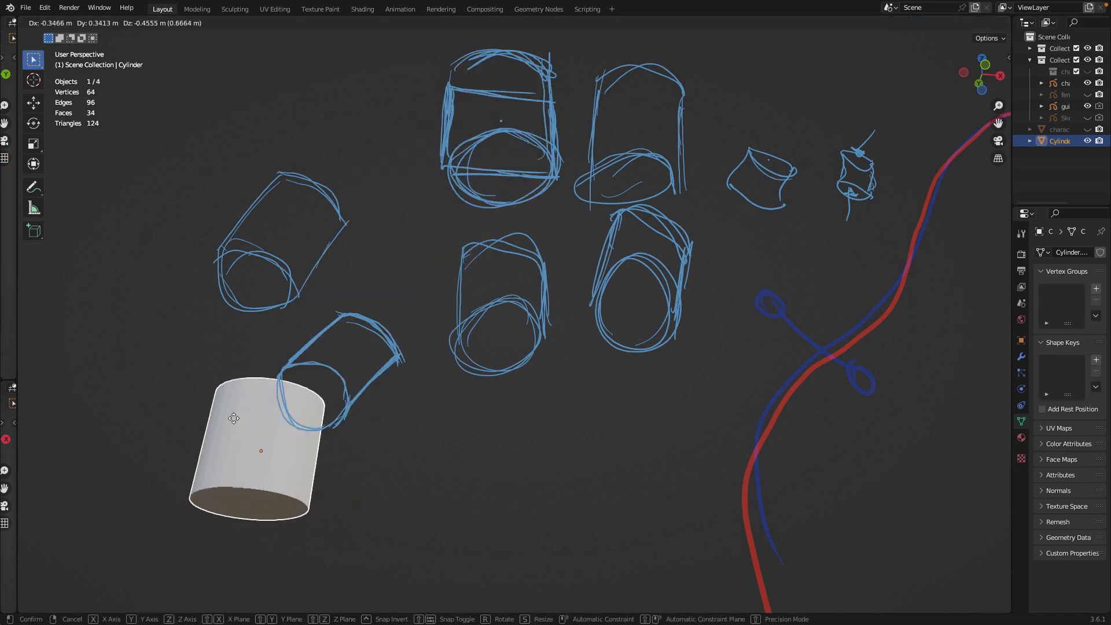
left_click(210, 404)
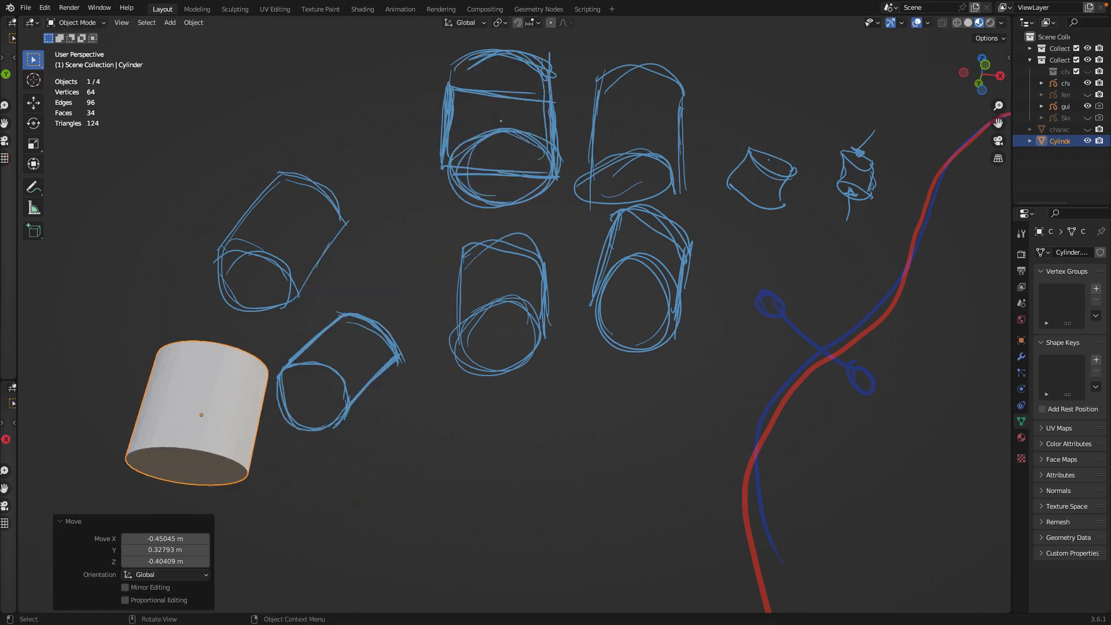
Step: Rotate the mesh cylinder about 243° so it tilts with a flat end facing the view, and move it slightly away from the sketch
key("r")
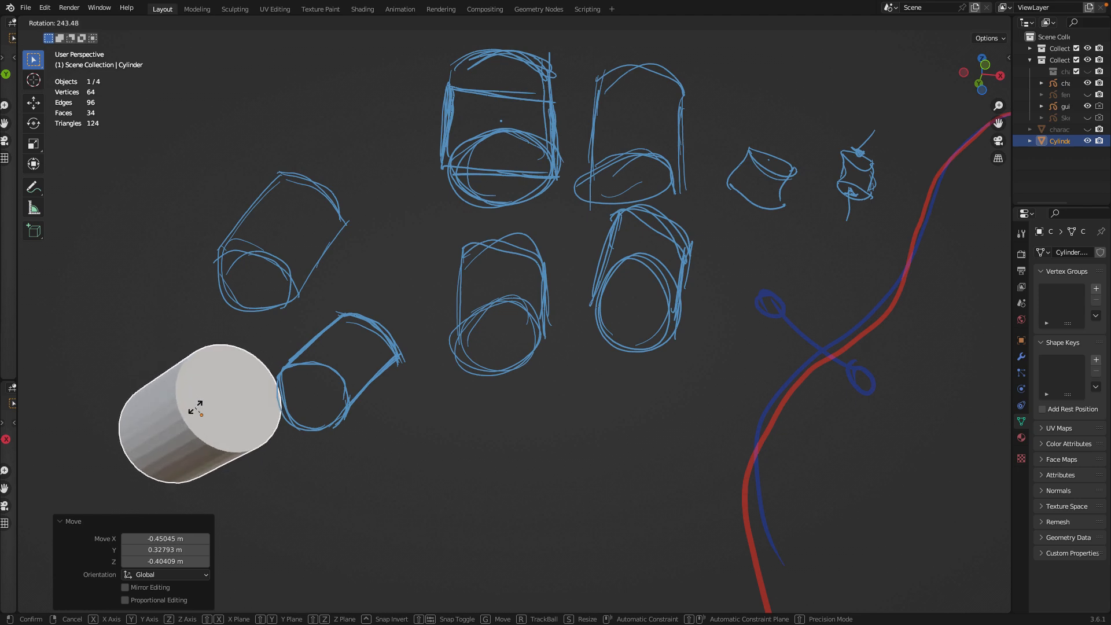
left_click(195, 408)
key("g")
left_click(253, 457)
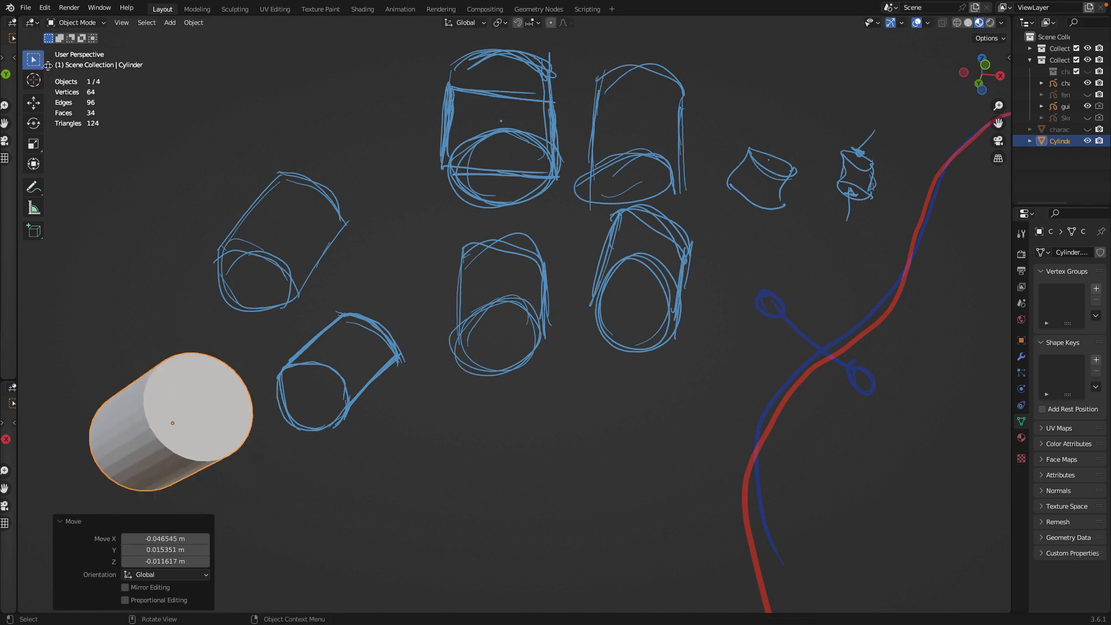
Step: Switch to the Annotate tool, trace the mesh cylinder's flat end and curved far end, and mark the flat face with an asterisk
left_click(33, 190)
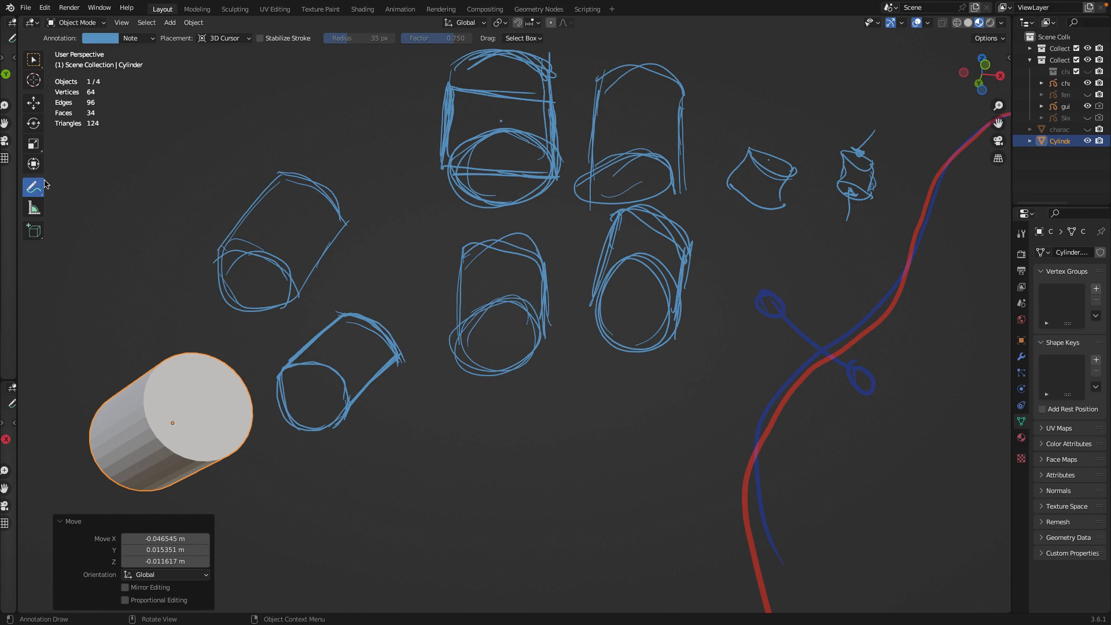
left_click_drag(191, 349, 157, 400)
mouse_move(184, 349)
left_mouse_down()
mouse_move(157, 418)
mouse_move(184, 445)
mouse_move(226, 443)
left_mouse_up()
mouse_move(160, 389)
left_mouse_down()
mouse_move(181, 445)
mouse_move(238, 449)
mouse_move(259, 414)
left_mouse_up()
left_click_drag(173, 357, 249, 430)
left_click_drag(215, 362, 246, 446)
left_click_drag(244, 386, 241, 430)
mouse_move(97, 407)
left_mouse_down()
mouse_move(113, 472)
mouse_move(163, 482)
left_mouse_up()
mouse_move(203, 386)
left_mouse_down()
mouse_move(204, 404)
mouse_move(214, 399)
mouse_move(195, 402)
left_mouse_up()
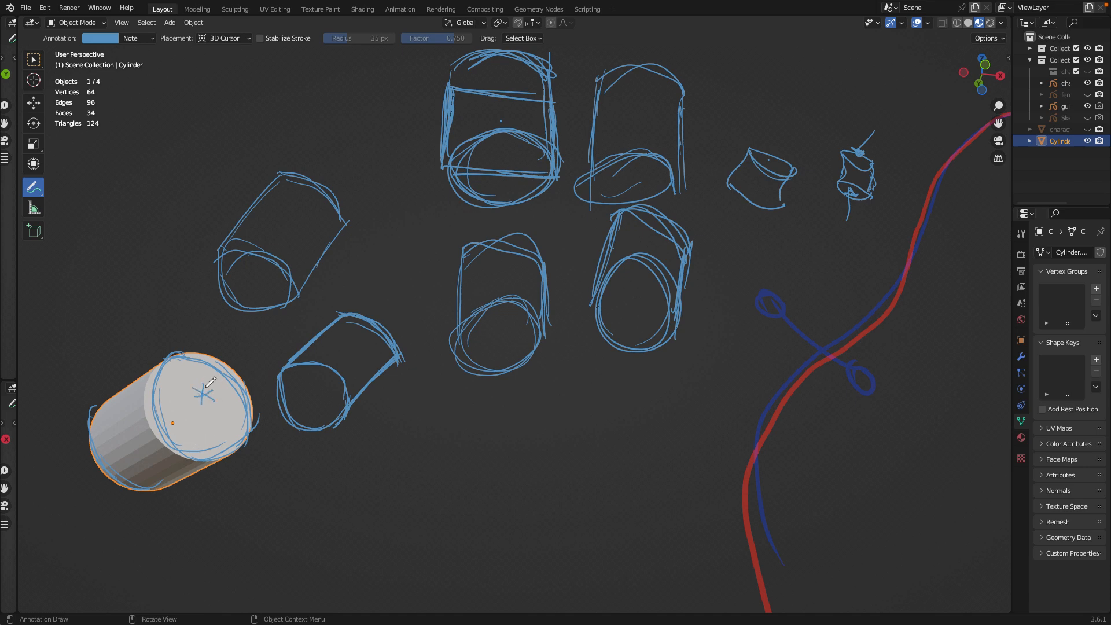
Step: Reinforce the traced far end, sides and flat-face edge of the mesh cylinder with extra annotation strokes
mouse_move(95, 406)
left_mouse_down()
mouse_move(109, 458)
mouse_move(167, 488)
left_mouse_up()
left_click_drag(92, 410, 154, 371)
mouse_move(234, 451)
left_mouse_down()
mouse_move(163, 485)
mouse_move(207, 459)
left_mouse_up()
left_click_drag(172, 358, 172, 428)
Step: Draw a tilted example cylinder below the middle sketches from an oval end, two parallel sides and a curved far end, with retraced inner curves
mouse_move(463, 406)
left_mouse_down()
mouse_move(476, 480)
mouse_move(508, 461)
mouse_move(499, 435)
left_mouse_up()
left_click_drag(463, 403, 396, 456)
left_click_drag(505, 474, 445, 511)
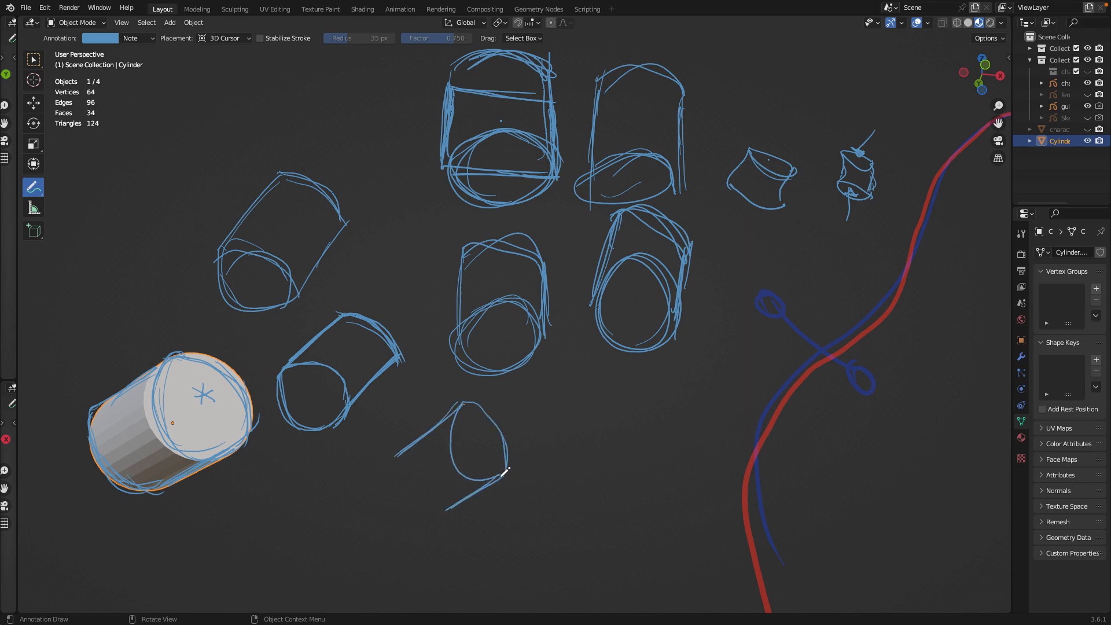
left_click_drag(400, 453, 445, 504)
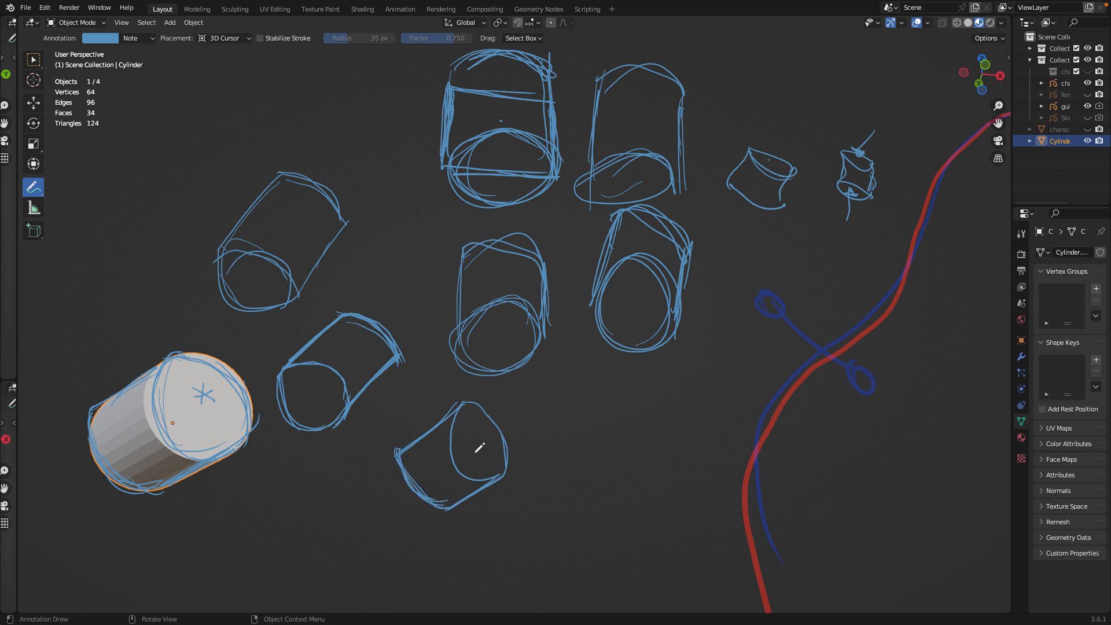
mouse_move(456, 406)
left_mouse_down()
mouse_move(476, 463)
mouse_move(495, 473)
left_mouse_up()
left_click_drag(460, 426, 498, 473)
left_click_drag(463, 407, 485, 458)
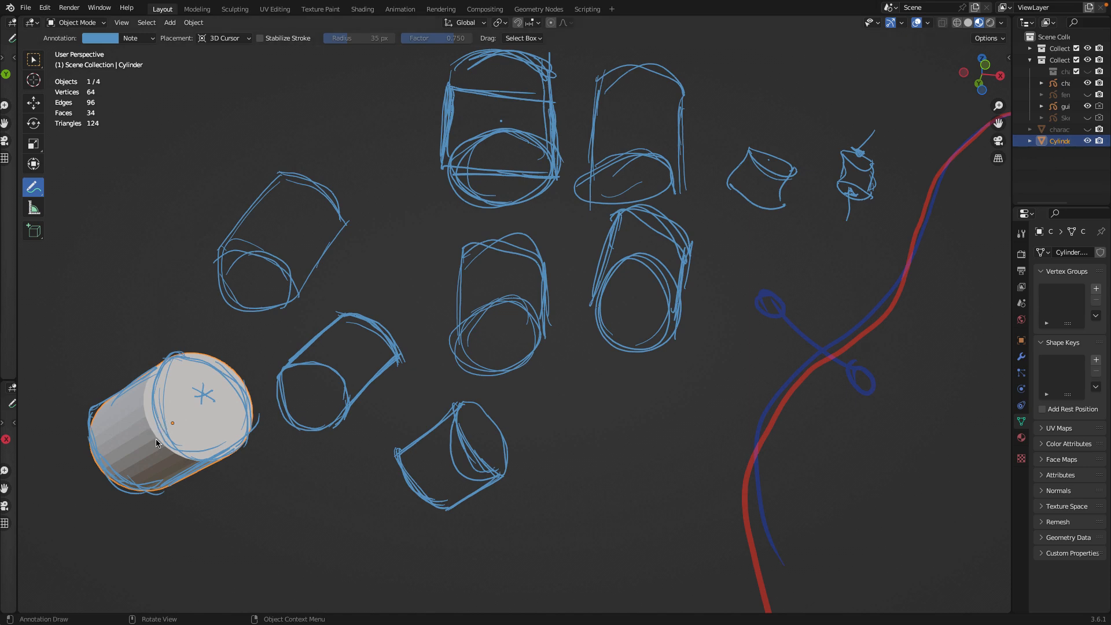
key("x")
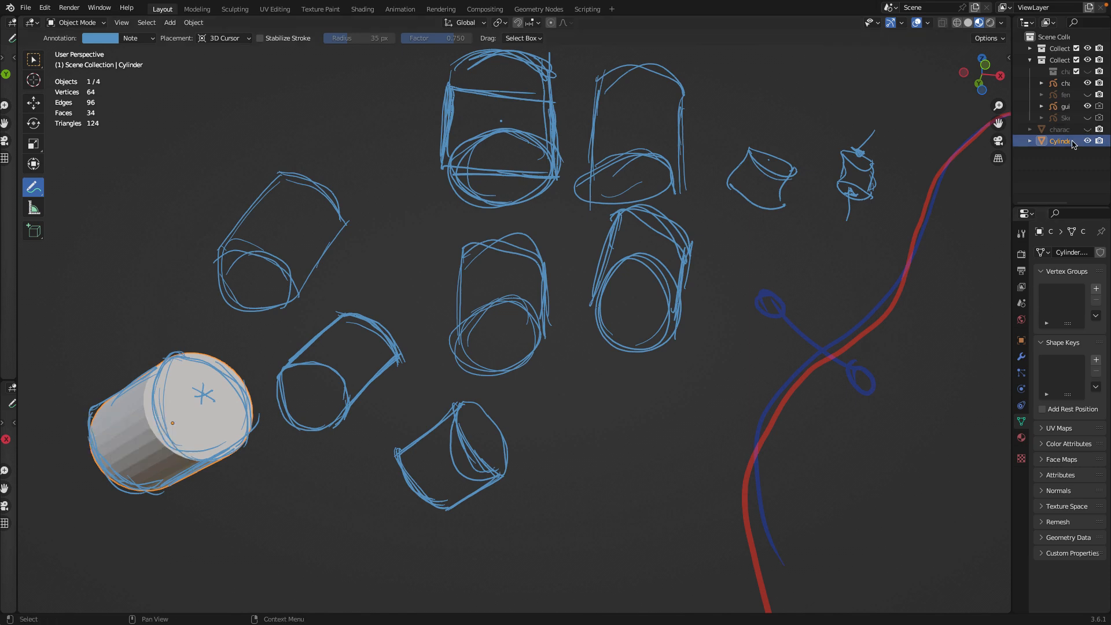
key("x")
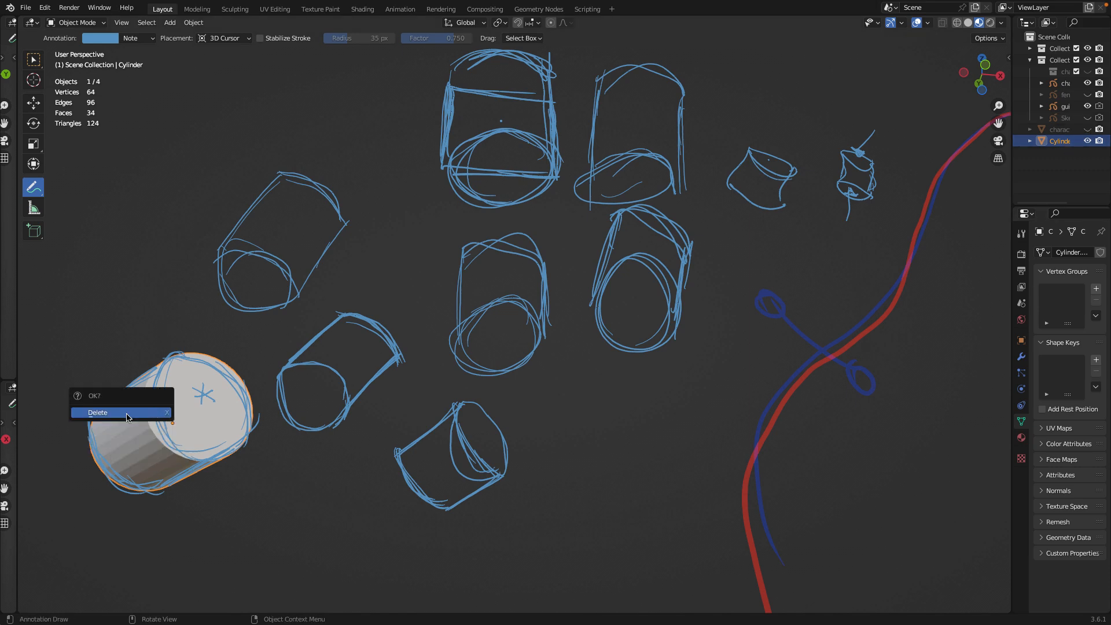
left_click(126, 412)
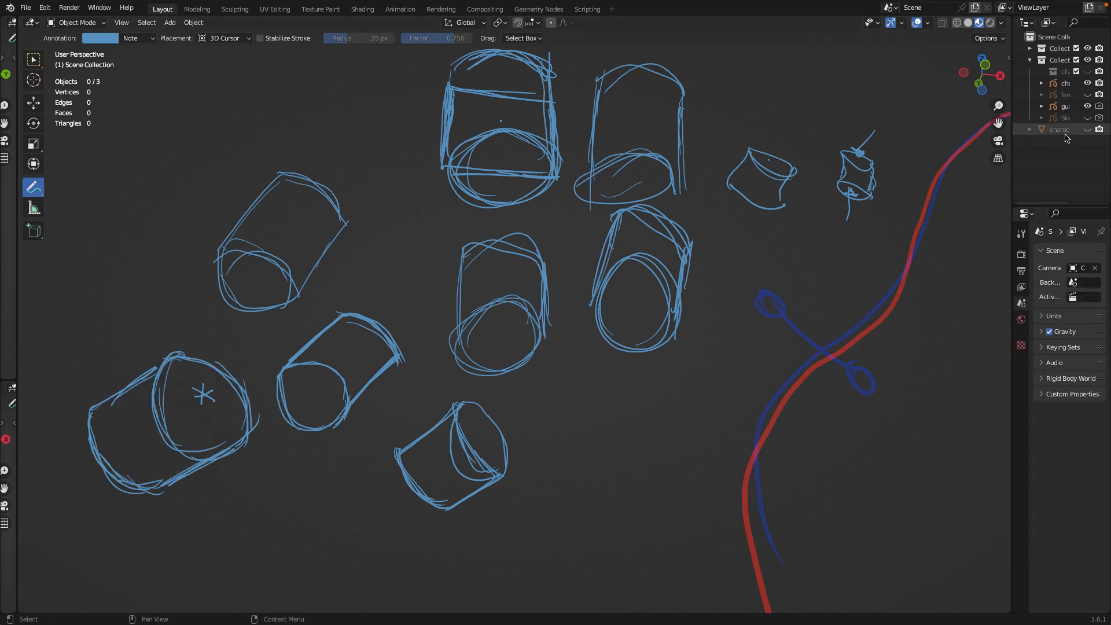
key("ctrl+z")
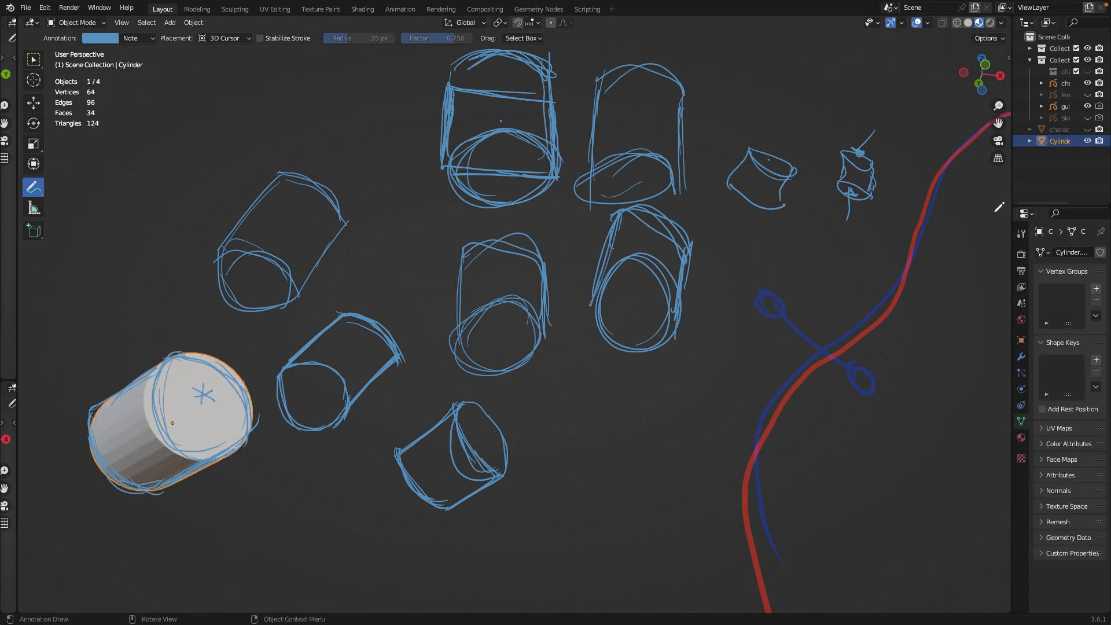
Step: Delete the mesh Cylinder object together with its hierarchy
right_click(1062, 143)
left_click(1063, 143)
right_click(1065, 145)
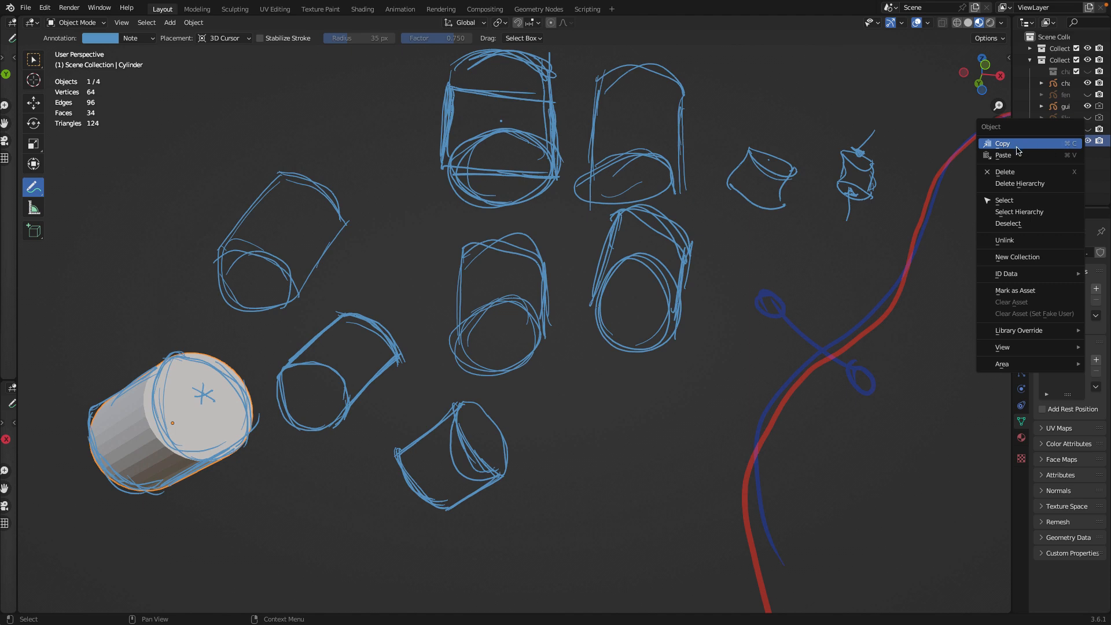
left_click(1033, 184)
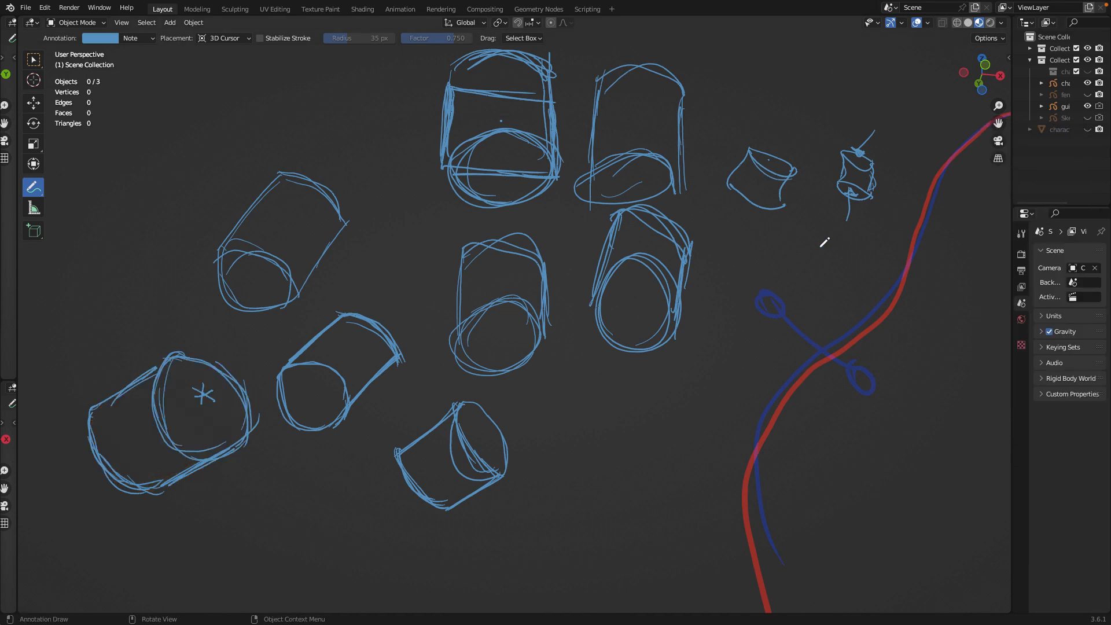
Step: In the front view, draw the warrior's waist as a cylinder that widens toward the hips, with curved upper and lower ends
scroll(690, 269, "down", 2)
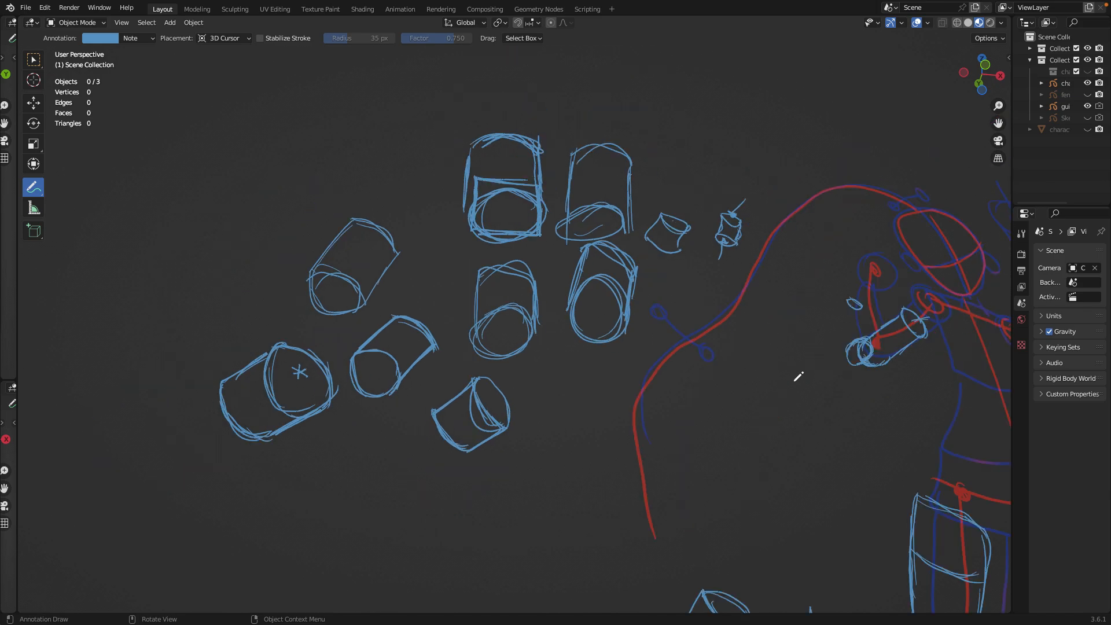
mouse_move(794, 378)
middle_mouse_down("shift")
mouse_move(662, 198)
mouse_move(601, 319)
middle_mouse_up("shift")
middle_click_drag(665, 243, 643, 326, "shift")
key("KP_1")
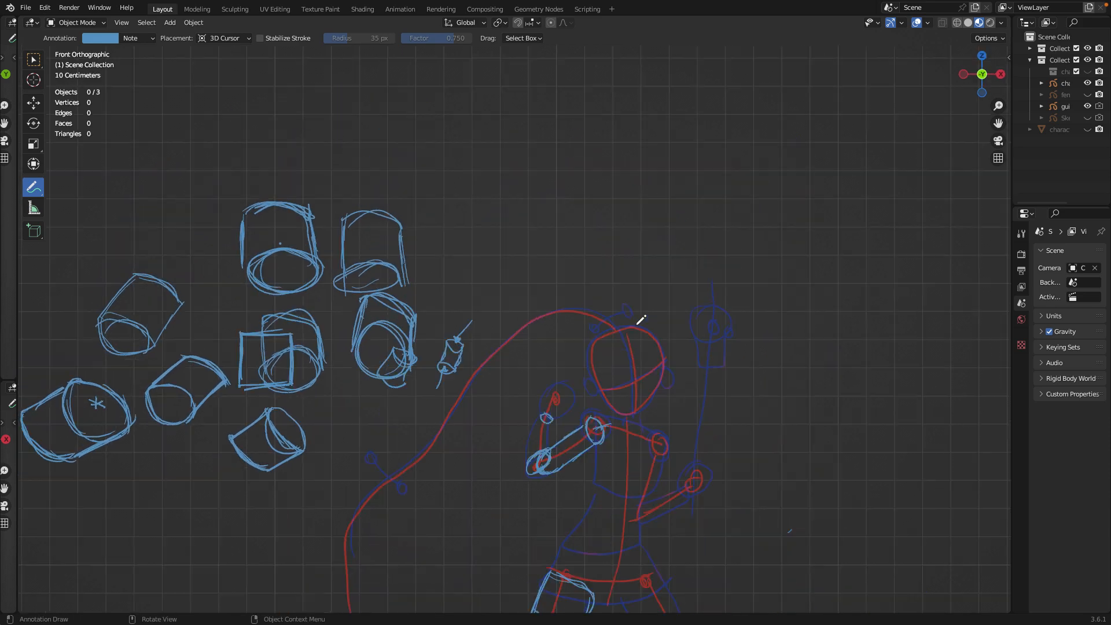
middle_click_drag(632, 426, 650, 278, "shift")
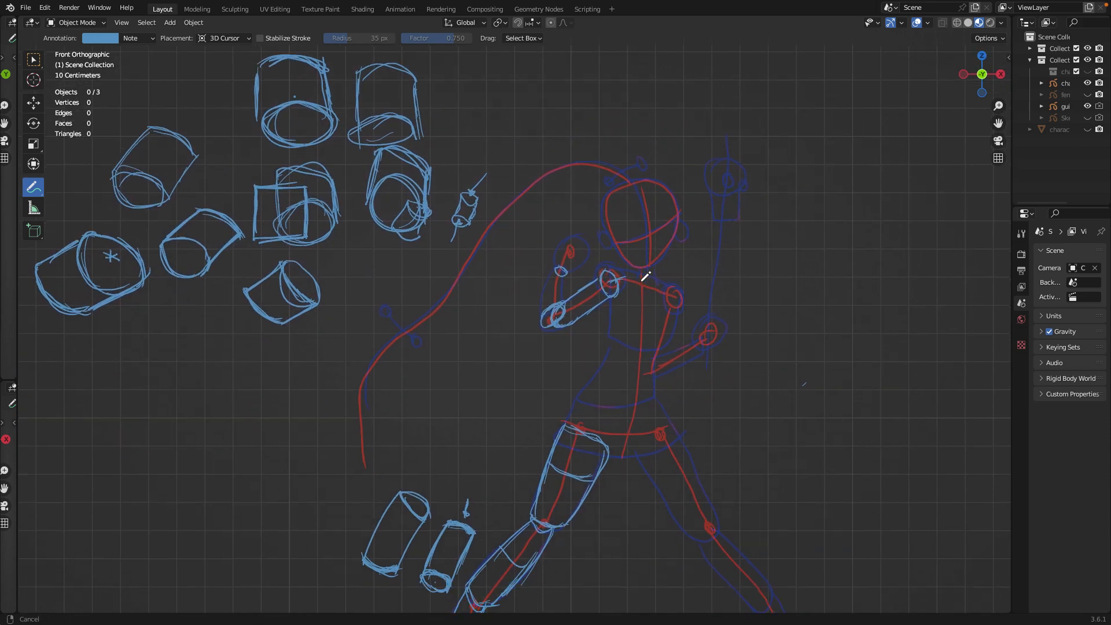
mouse_move(665, 317)
middle_mouse_down("shift")
mouse_move(648, 225)
mouse_move(623, 257)
middle_mouse_up("shift")
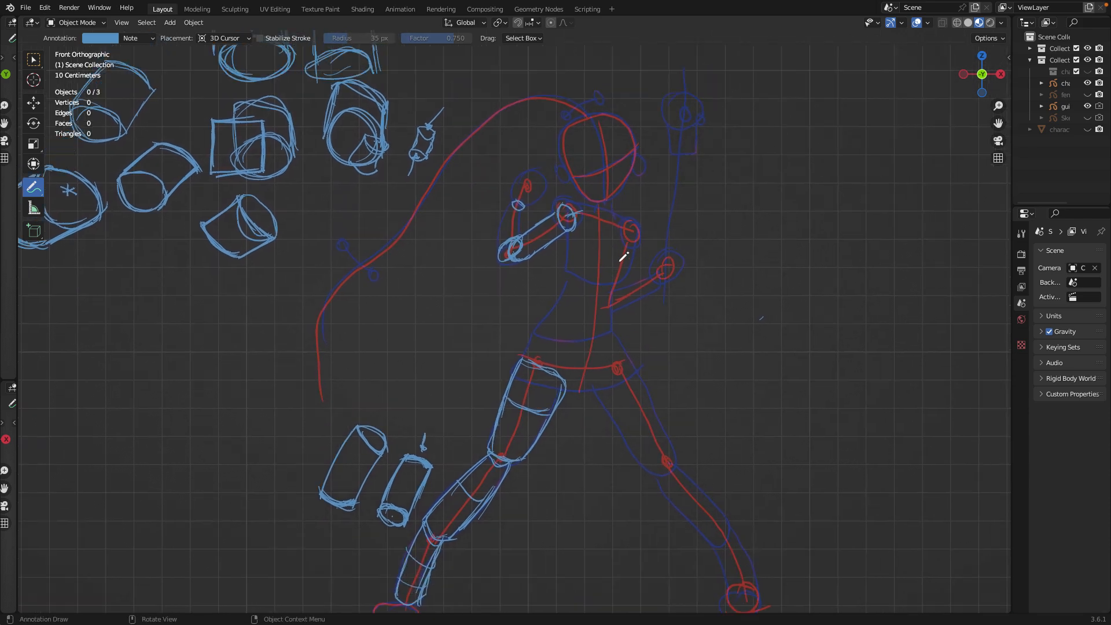
mouse_move(575, 271)
left_mouse_down()
mouse_move(546, 336)
mouse_move(587, 339)
mouse_move(615, 327)
left_mouse_up()
mouse_move(547, 321)
left_mouse_down()
mouse_move(630, 318)
mouse_move(614, 318)
left_mouse_up()
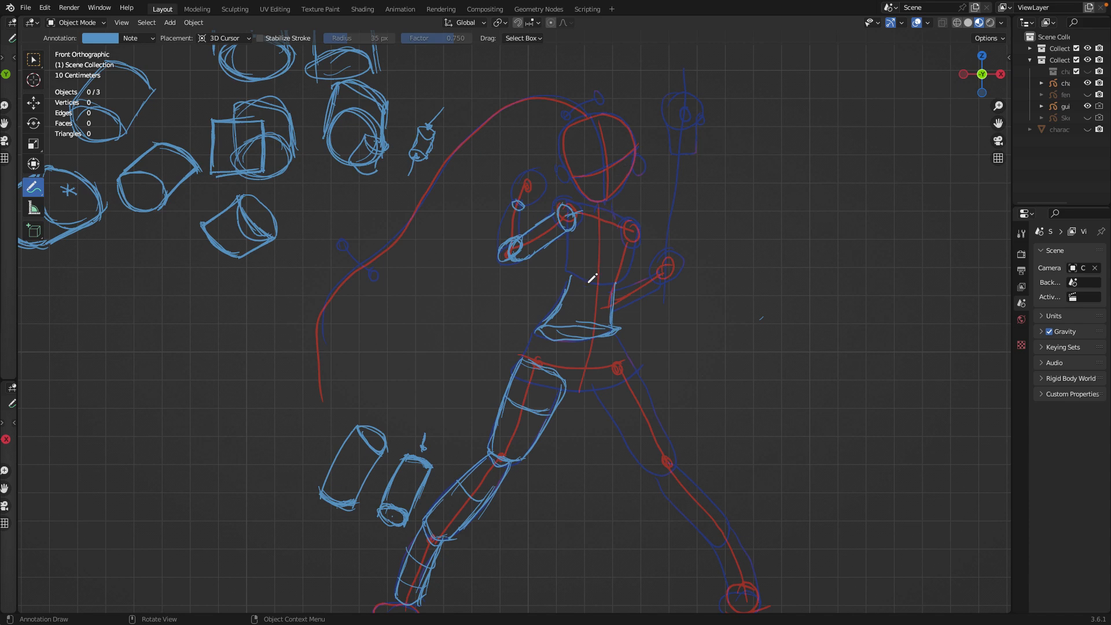
mouse_move(576, 279)
left_mouse_down()
mouse_move(597, 290)
mouse_move(617, 276)
mouse_move(621, 326)
left_mouse_up()
left_click_drag(613, 287, 619, 330)
Step: Write "3D" beside the warrior and draw a narrow upright example cylinder with a large check mark next to it
mouse_move(787, 148)
left_mouse_down()
mouse_move(809, 157)
mouse_move(798, 176)
mouse_move(823, 157)
left_mouse_up()
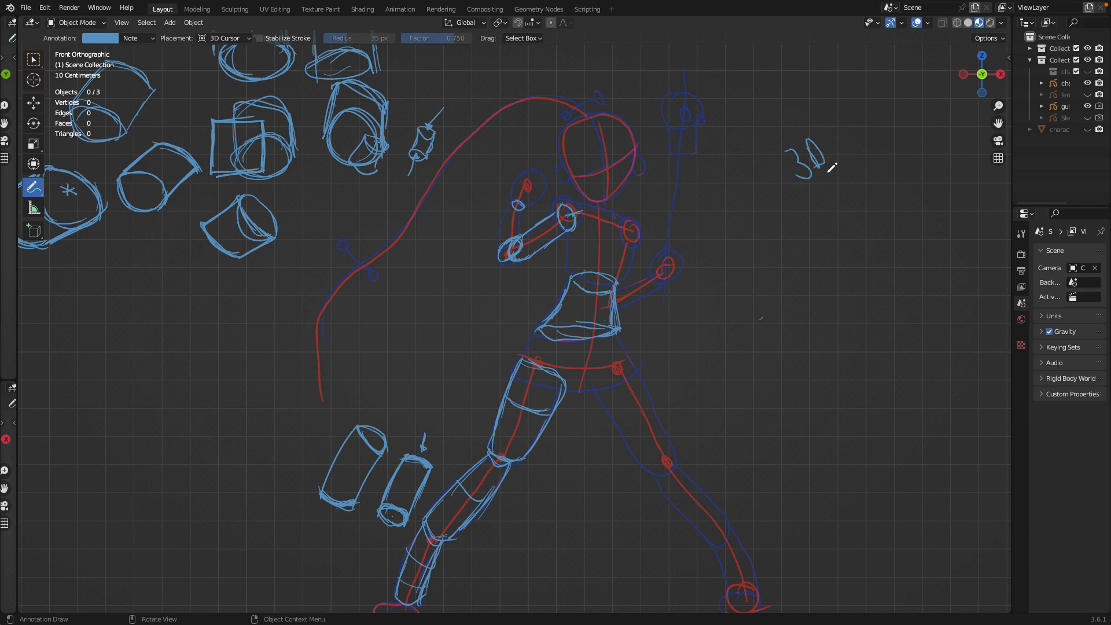
left_click_drag(835, 202, 833, 274)
mouse_move(862, 195)
left_mouse_down()
mouse_move(857, 267)
mouse_move(860, 198)
left_mouse_up()
left_click_drag(833, 254, 852, 254)
left_click_drag(880, 202, 965, 152)
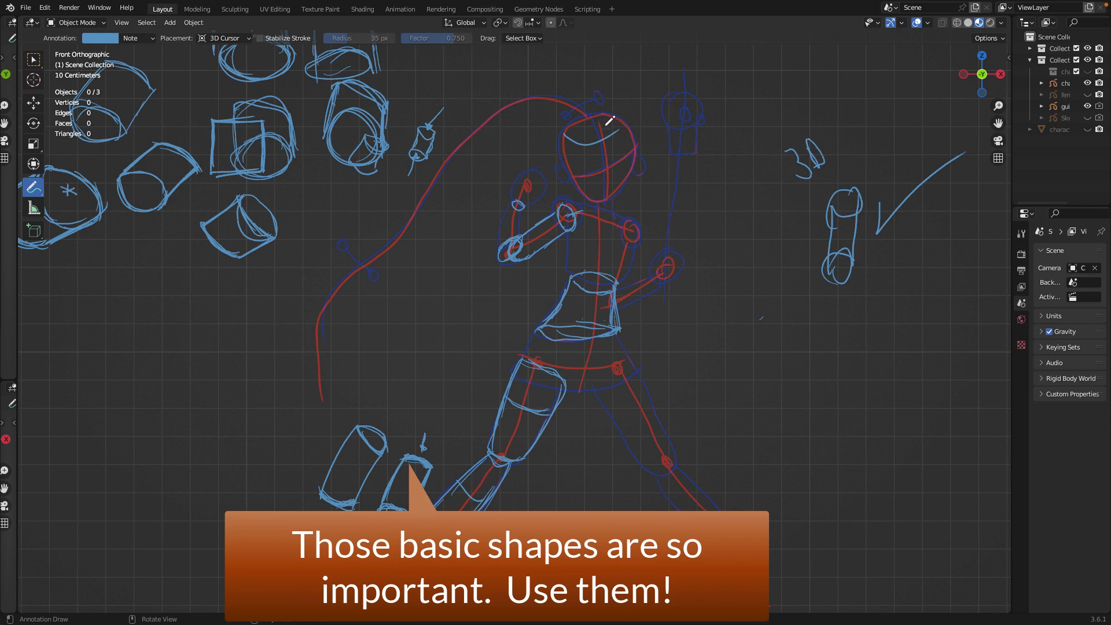
Step: Draw a tapered cylinder over the warrior's head with an oval top and sides narrowing to the chin
mouse_move(569, 131)
left_mouse_down()
mouse_move(627, 129)
mouse_move(582, 144)
mouse_move(629, 158)
mouse_move(613, 192)
mouse_move(593, 201)
left_mouse_up()
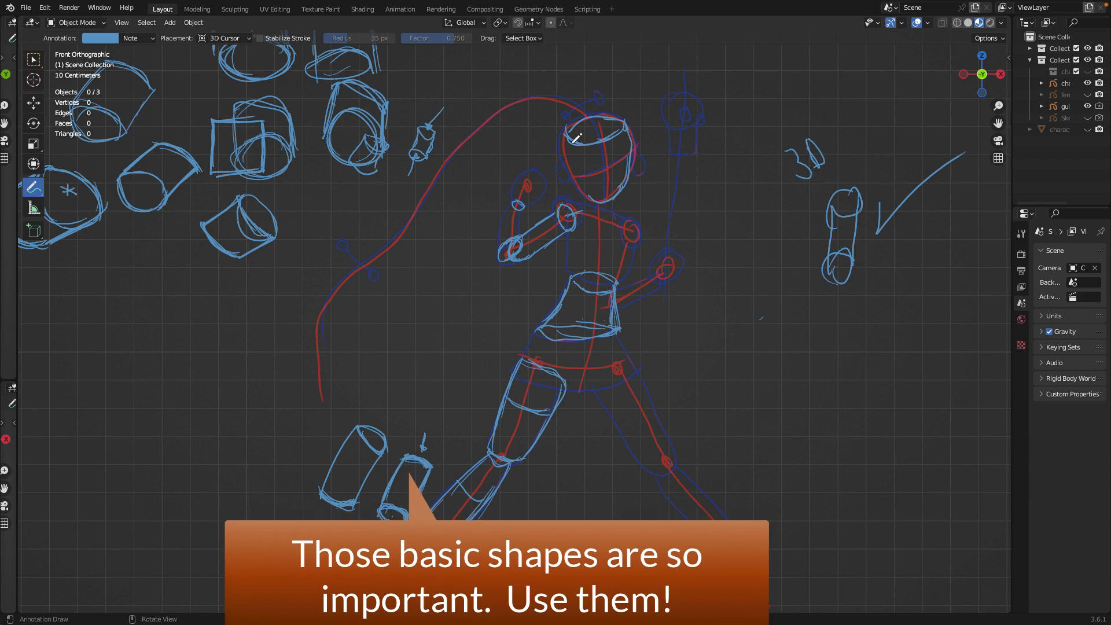
left_click_drag(566, 132, 586, 193)
left_click_drag(570, 154, 587, 195)
left_click_drag(566, 140, 584, 188)
mouse_move(627, 134)
left_mouse_down()
mouse_move(631, 175)
mouse_move(618, 194)
left_mouse_up()
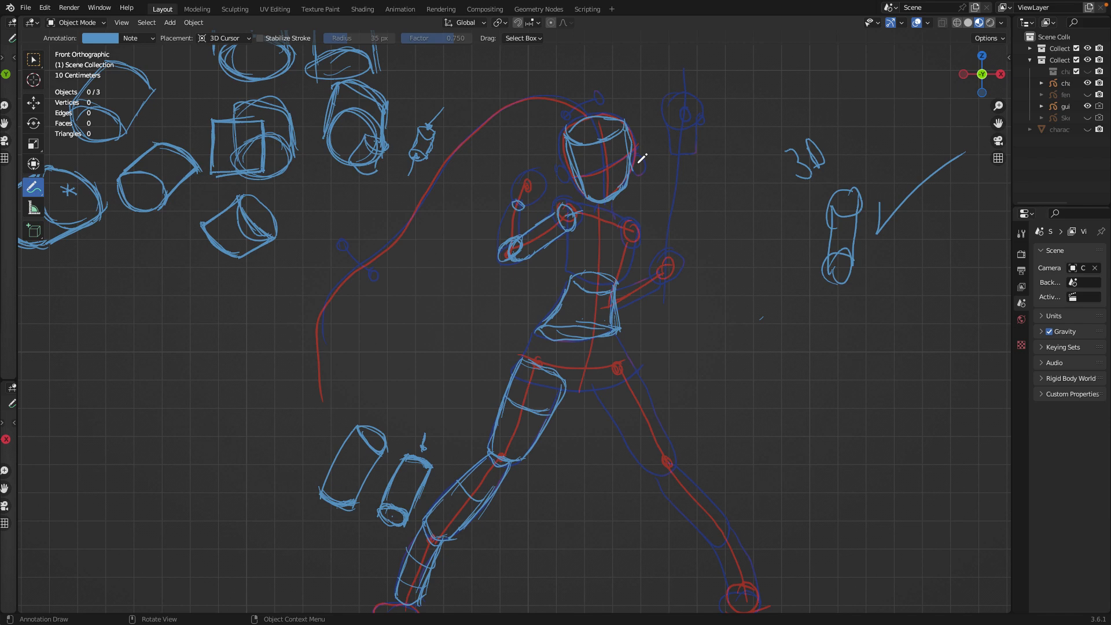
left_click(193, 23)
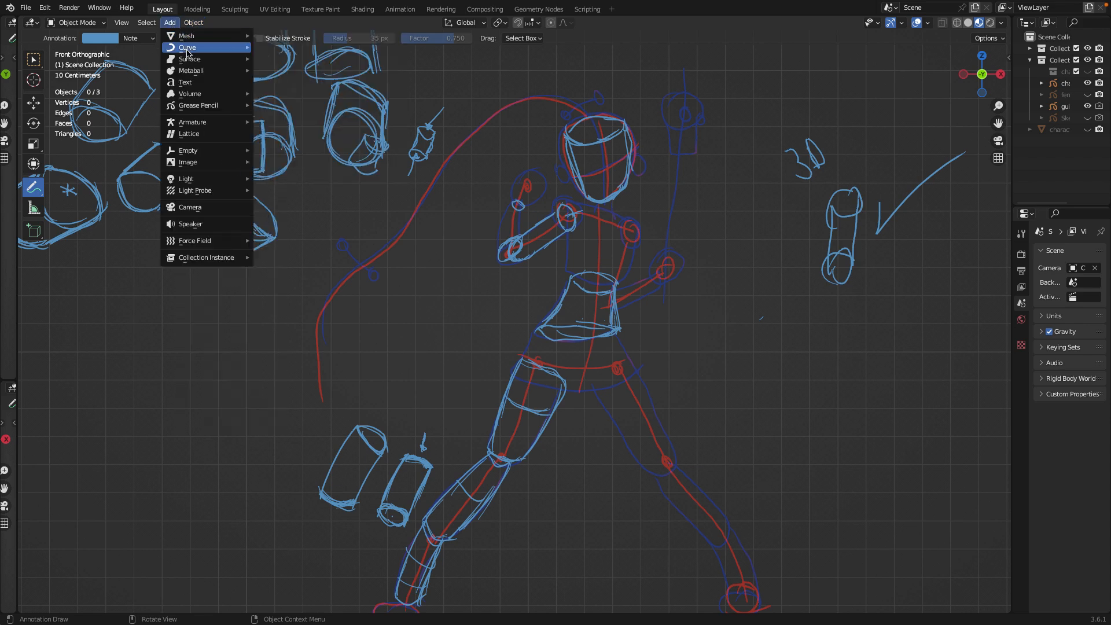
mouse_move(191, 38)
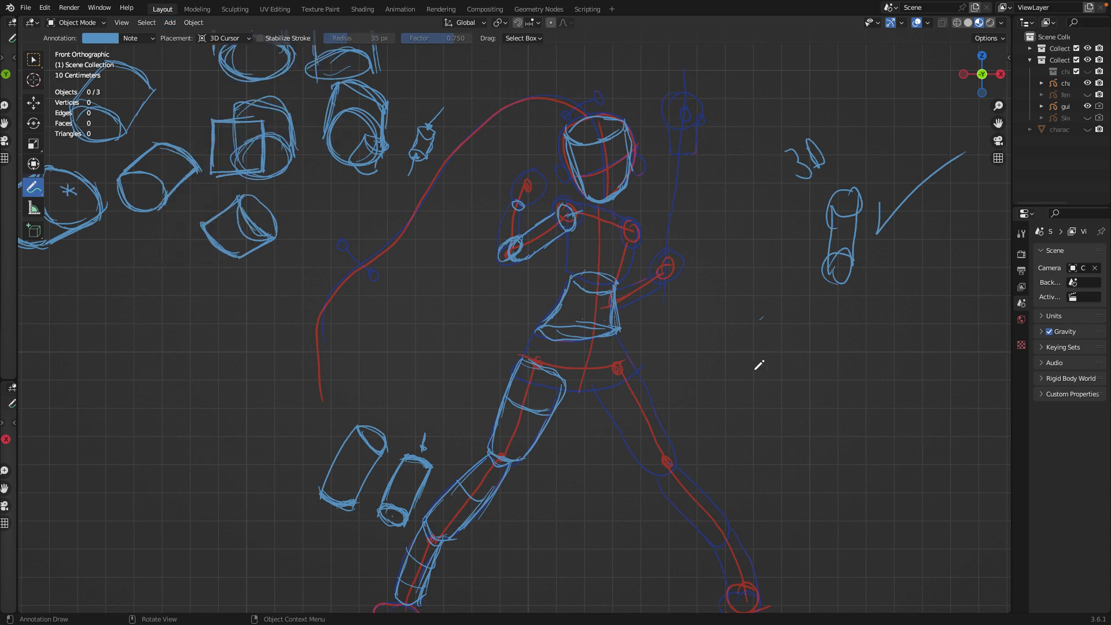
Step: Write the words "Lines" and "shapes" beside the warrior's legs and emphasise "shapes" with a zigzag underline
mouse_move(763, 317)
left_mouse_down()
mouse_move(778, 359)
mouse_move(817, 341)
mouse_move(823, 358)
mouse_move(868, 356)
left_mouse_up()
left_click(797, 325)
mouse_move(796, 387)
left_mouse_down()
mouse_move(775, 414)
mouse_move(851, 412)
mouse_move(893, 389)
mouse_move(900, 407)
left_mouse_up()
left_click_drag(916, 372, 908, 410)
left_click_drag(782, 435, 867, 493)
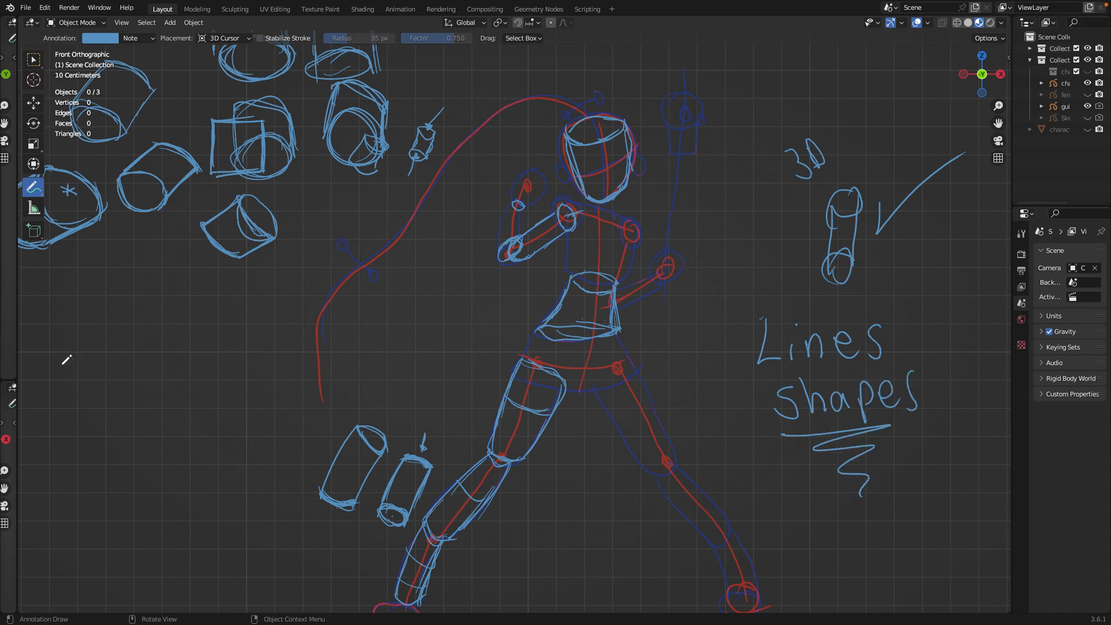
Step: Draw four loose freehand circles in the empty area beside the warrior's leg and the example cylinders
left_click_drag(147, 323, 191, 401)
mouse_move(132, 369)
left_mouse_down()
mouse_move(156, 323)
mouse_move(182, 400)
left_mouse_up()
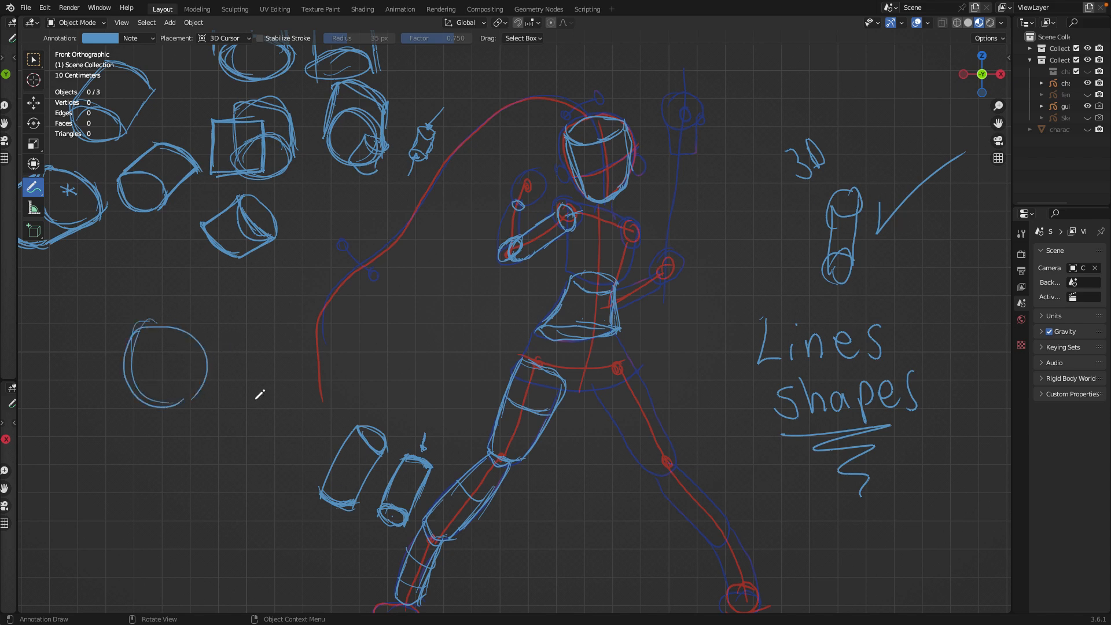
mouse_move(188, 438)
left_mouse_down()
mouse_move(240, 467)
mouse_move(235, 498)
left_mouse_up()
mouse_move(261, 366)
left_mouse_down()
mouse_move(311, 409)
mouse_move(301, 433)
left_mouse_up()
mouse_move(375, 328)
left_mouse_down()
mouse_move(405, 387)
mouse_move(423, 385)
left_mouse_up()
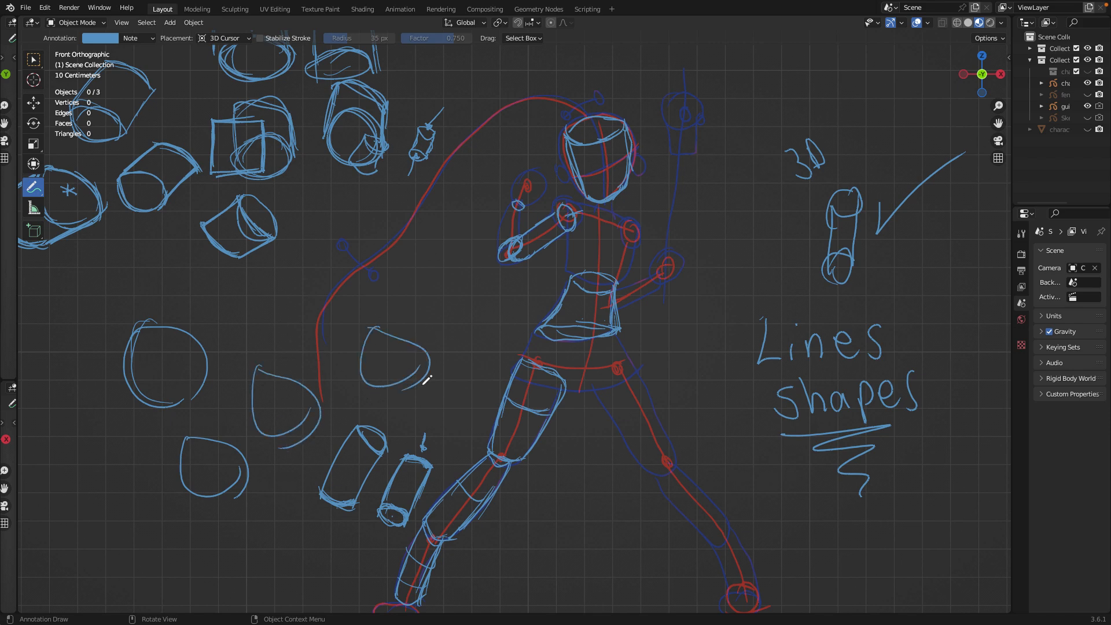
Step: Draw a small oval near the staff's tip, write "hot" with a zigzag underline below "shapes", and retrace its letter o
left_click_drag(767, 58, 778, 97)
mouse_move(798, 509)
left_mouse_down()
mouse_move(806, 560)
mouse_move(850, 562)
mouse_move(857, 531)
left_mouse_up()
mouse_move(880, 512)
left_mouse_down()
mouse_move(875, 560)
mouse_move(886, 530)
left_mouse_up()
mouse_move(816, 570)
left_mouse_down()
mouse_move(868, 576)
mouse_move(881, 596)
left_mouse_up()
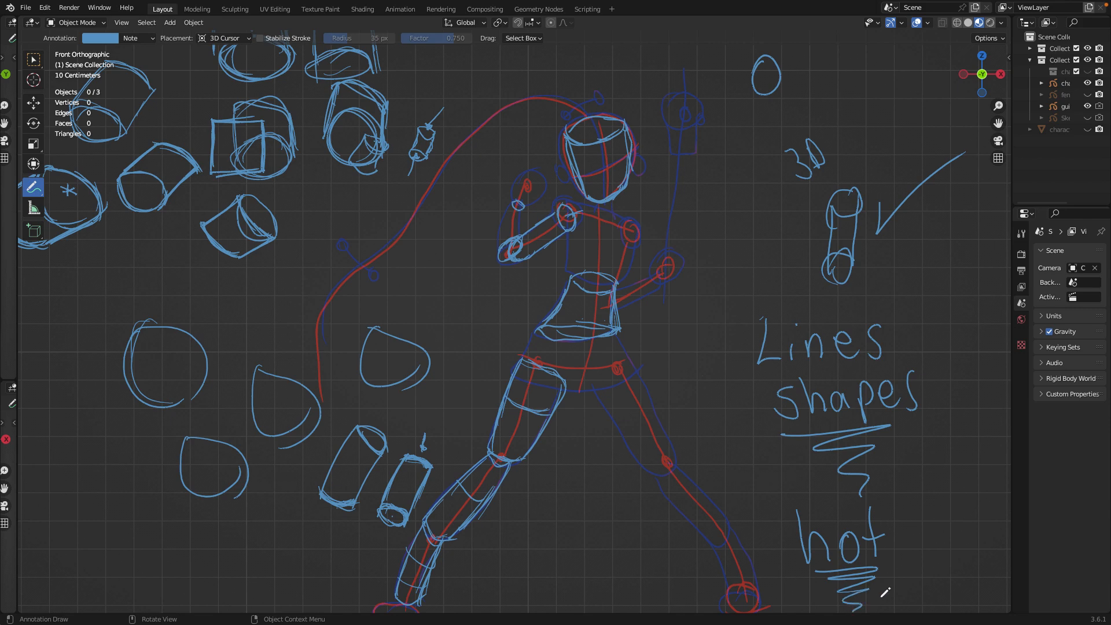
left_click_drag(853, 533, 847, 566)
Step: Draw a vertical column of six small ovals beside the written words
left_click_drag(938, 447, 940, 449)
mouse_move(952, 498)
left_mouse_down()
mouse_move(937, 524)
mouse_move(954, 499)
left_mouse_up()
left_click_drag(961, 545, 963, 547)
left_click_drag(952, 354, 950, 357)
left_click_drag(955, 285, 954, 288)
mouse_move(942, 227)
left_mouse_down()
mouse_move(928, 247)
mouse_move(944, 226)
mouse_move(952, 270)
left_mouse_up()
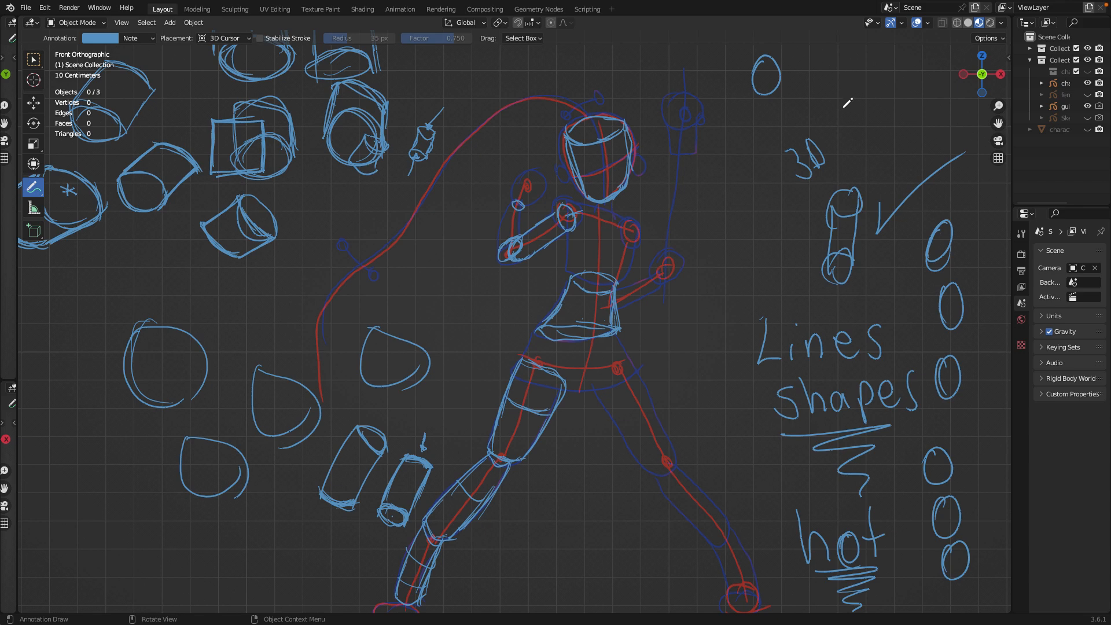
Step: Write "1:" above the "3D" note and enclose the column of six ovals in a tall outline
mouse_move(844, 84)
left_mouse_down()
mouse_move(847, 122)
mouse_move(862, 101)
left_mouse_up()
left_click_drag(965, 215, 968, 298)
mouse_move(984, 368)
left_mouse_down()
mouse_move(953, 584)
mouse_move(942, 314)
mouse_move(959, 190)
mouse_move(974, 315)
left_mouse_up()
Step: Draw three ovals between the warrior and the words, add check marks to the lower two, and draw a larger circle above "Lines"
left_click_drag(673, 316, 701, 325)
mouse_move(704, 376)
left_mouse_down()
mouse_move(702, 405)
mouse_move(716, 408)
mouse_move(725, 388)
mouse_move(710, 380)
left_mouse_up()
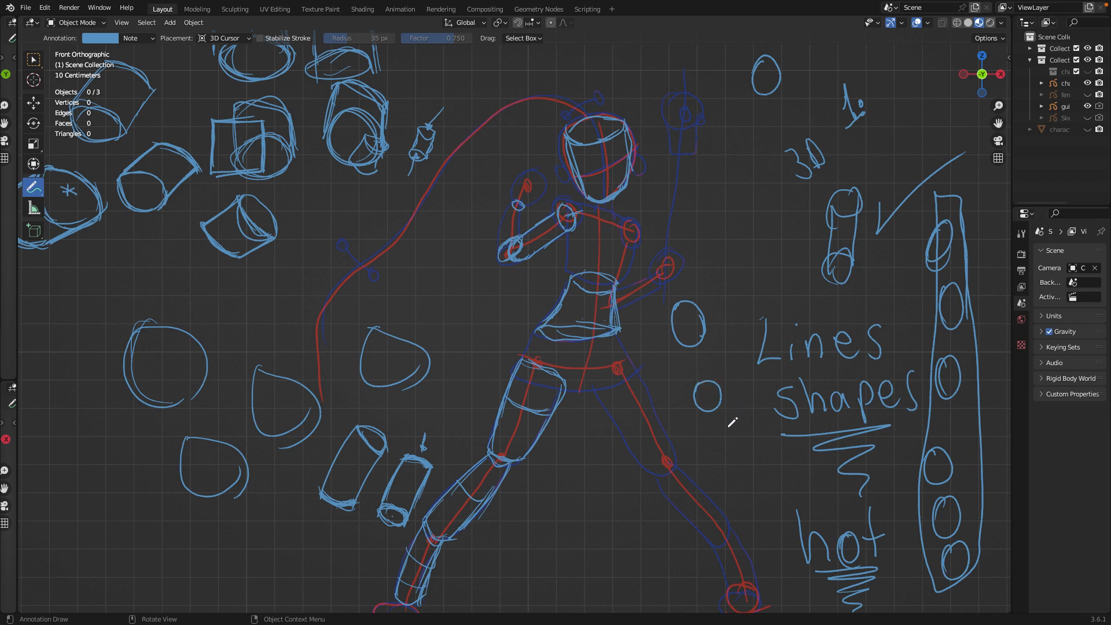
left_click_drag(733, 380, 757, 380)
mouse_move(713, 437)
left_mouse_down()
mouse_move(707, 451)
mouse_move(719, 459)
mouse_move(723, 436)
mouse_move(741, 440)
mouse_move(756, 424)
left_mouse_up()
mouse_move(747, 262)
left_mouse_down()
mouse_move(797, 240)
mouse_move(749, 228)
mouse_move(757, 253)
left_mouse_up()
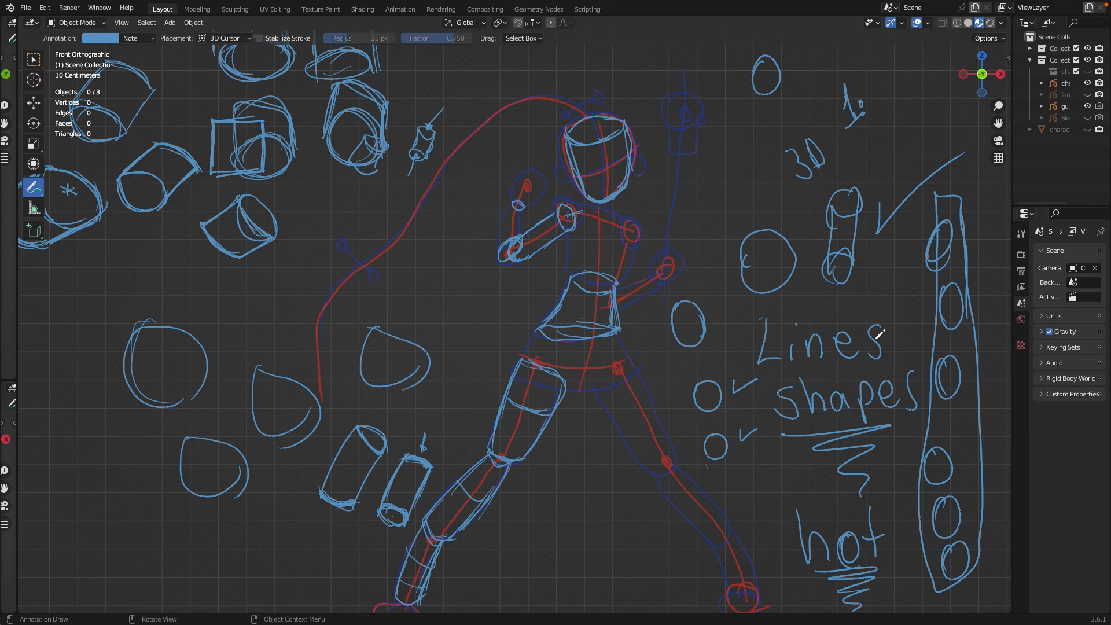
Step: Reinforce the side and chin of the warrior's head cylinder and the ends of the waist cylinder
mouse_move(636, 162)
left_mouse_down()
mouse_move(639, 177)
mouse_move(615, 199)
mouse_move(639, 179)
left_mouse_up()
mouse_move(625, 124)
left_mouse_down()
mouse_move(631, 142)
mouse_move(614, 120)
left_mouse_up()
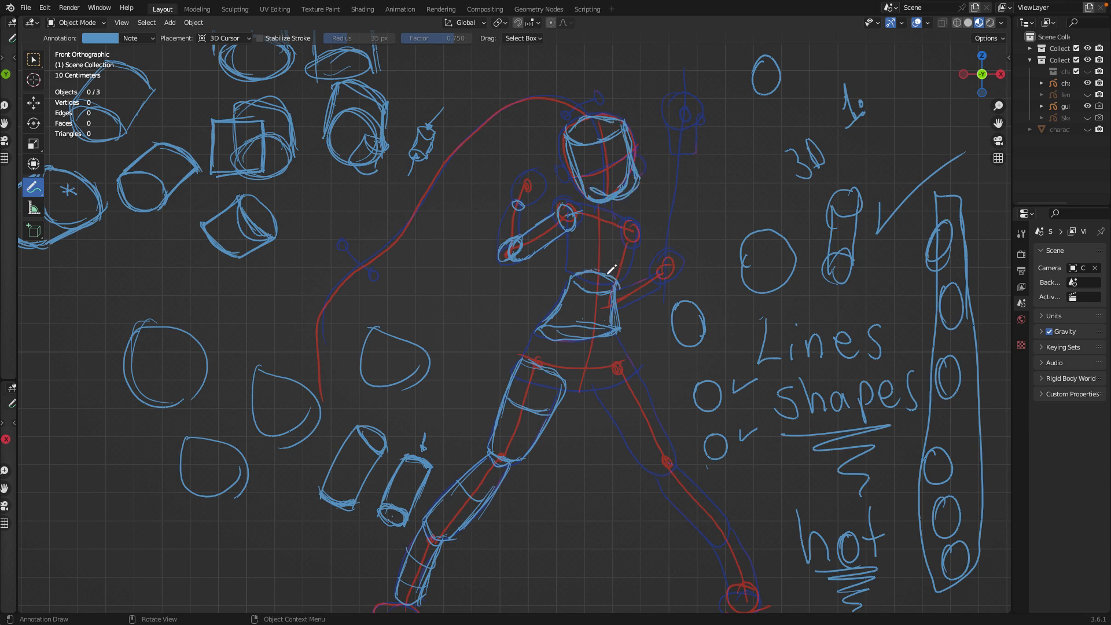
left_click_drag(617, 326, 541, 327)
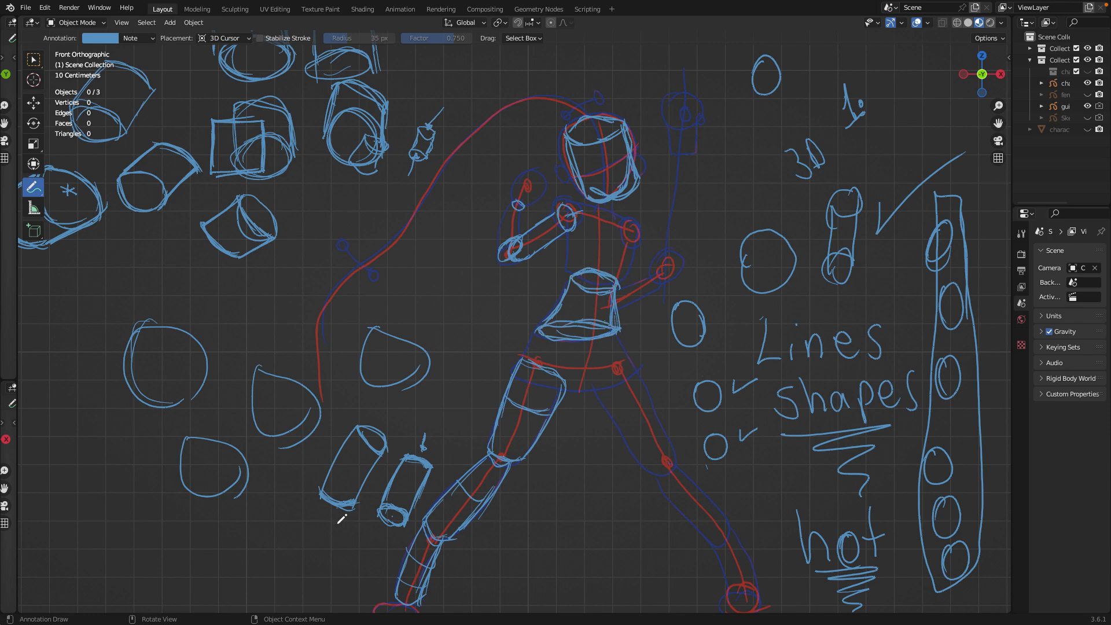
Step: Sketch a small cylinder with oval ends directly below the lowest freehand circle
mouse_move(237, 526)
left_mouse_down()
mouse_move(249, 555)
mouse_move(252, 531)
left_mouse_up()
mouse_move(194, 505)
left_mouse_down()
mouse_move(246, 495)
mouse_move(203, 493)
mouse_move(216, 506)
left_mouse_up()
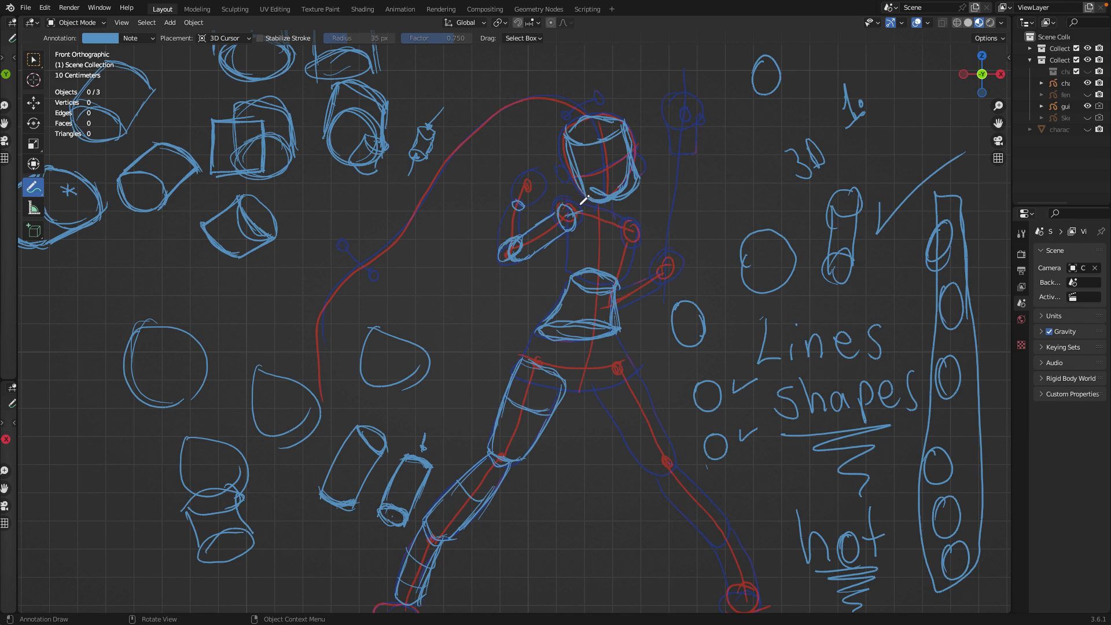
Step: Draw a cylinder across the warrior's shoulders, reinforce it, and sketch two small example cylinders beside it, one with a direction arrow
mouse_move(570, 207)
left_mouse_down()
mouse_move(564, 218)
mouse_move(587, 197)
mouse_move(637, 212)
mouse_move(608, 227)
mouse_move(627, 222)
left_mouse_up()
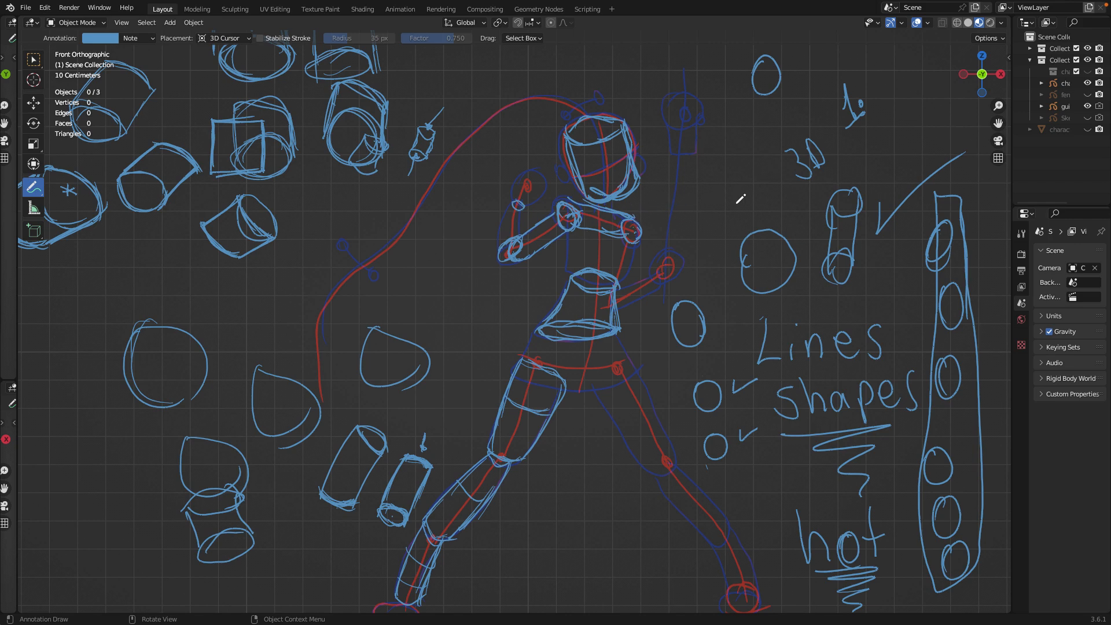
mouse_move(695, 198)
left_mouse_down()
mouse_move(751, 200)
mouse_move(711, 201)
mouse_move(753, 212)
mouse_move(775, 184)
mouse_move(752, 211)
left_mouse_up()
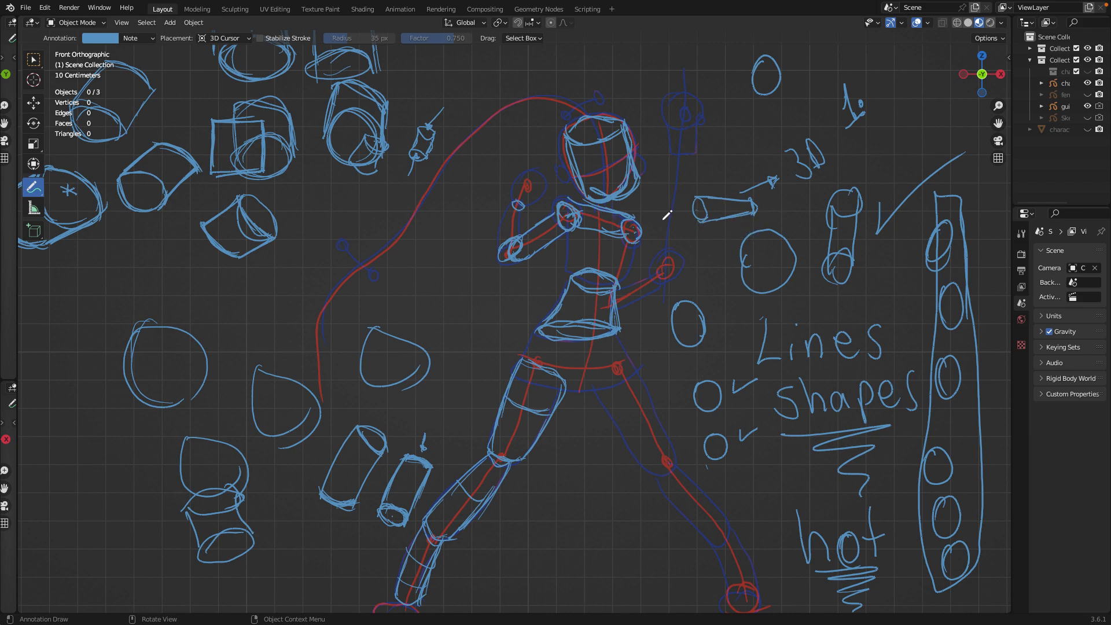
left_click_drag(582, 214, 635, 230)
left_click_drag(589, 217, 633, 232)
mouse_move(691, 233)
left_mouse_down()
mouse_move(683, 242)
mouse_move(736, 245)
mouse_move(711, 251)
left_mouse_up()
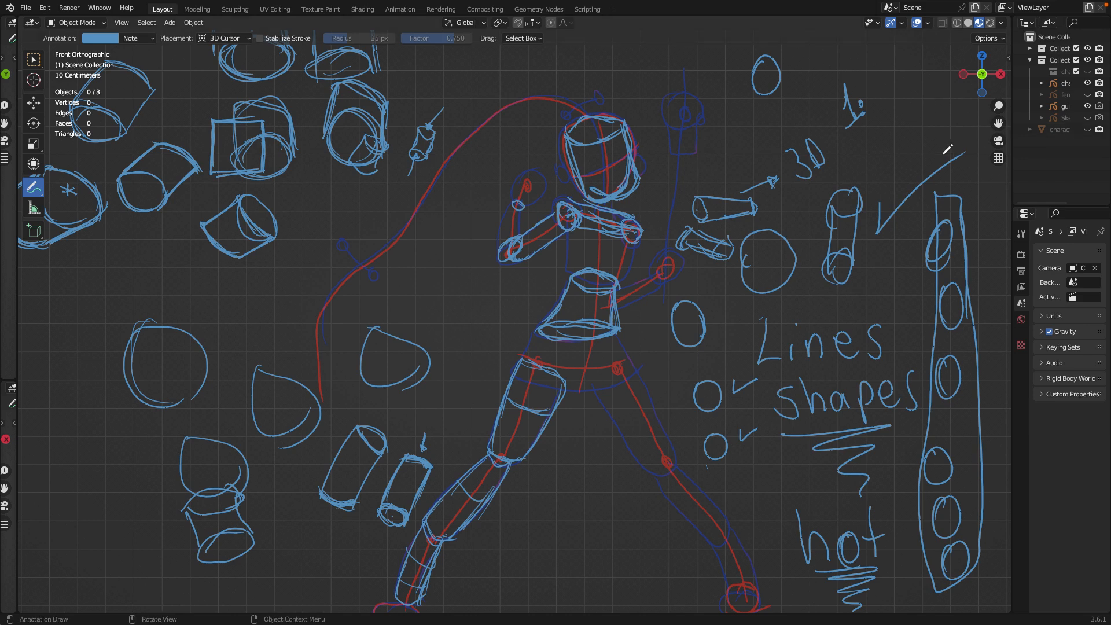
Step: Clear all the annotation sketches from the scene by unlinking their data, and switch back to the Select Box tool
key("n")
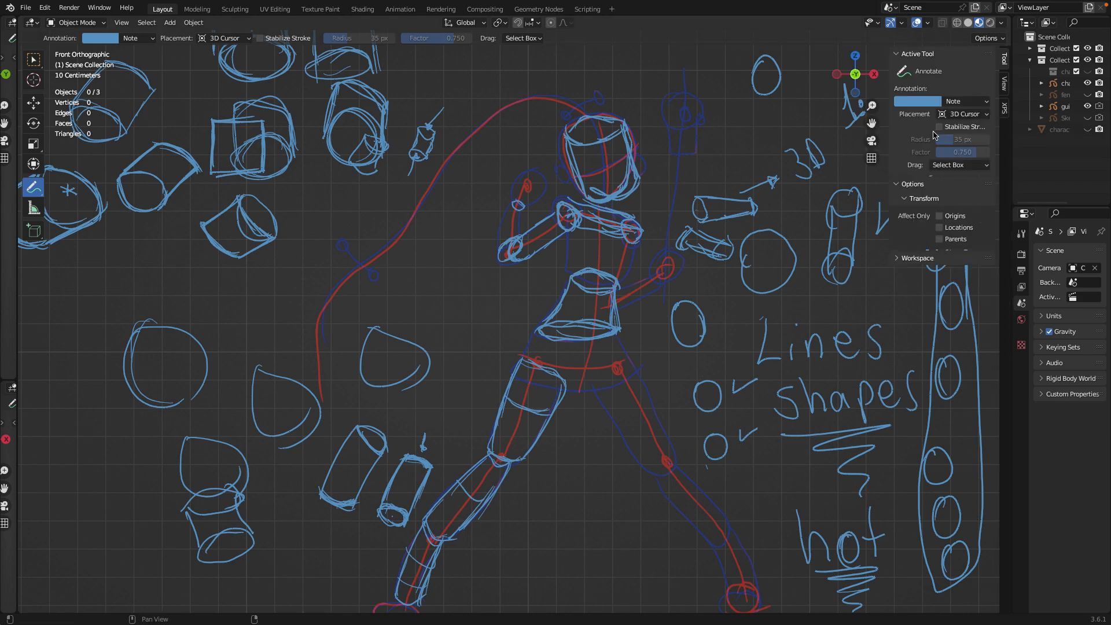
left_click(987, 102)
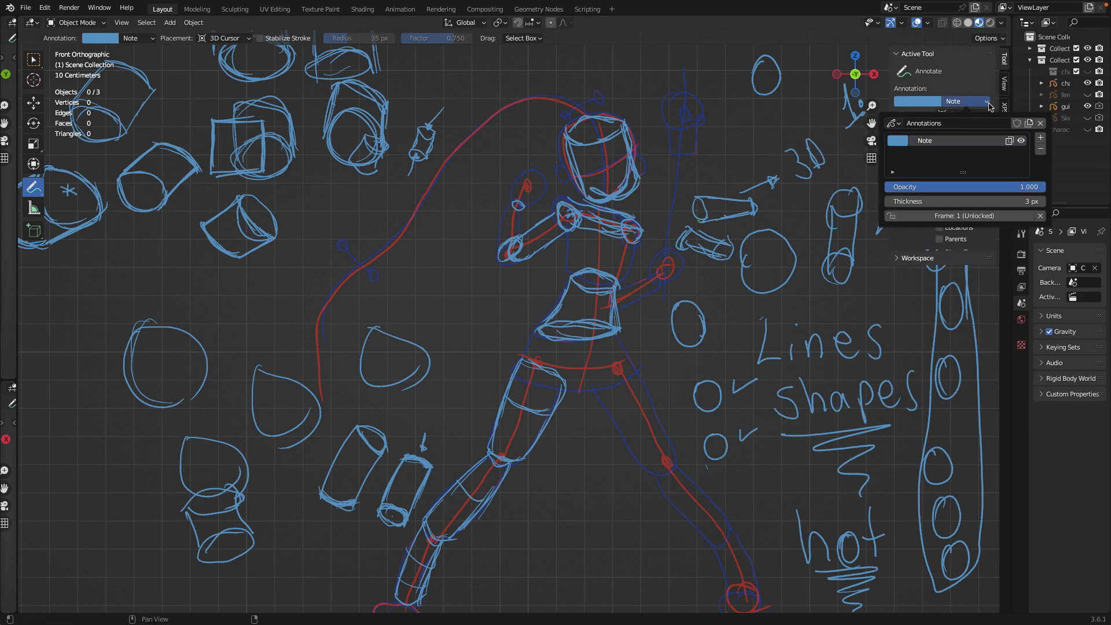
left_click(1044, 129)
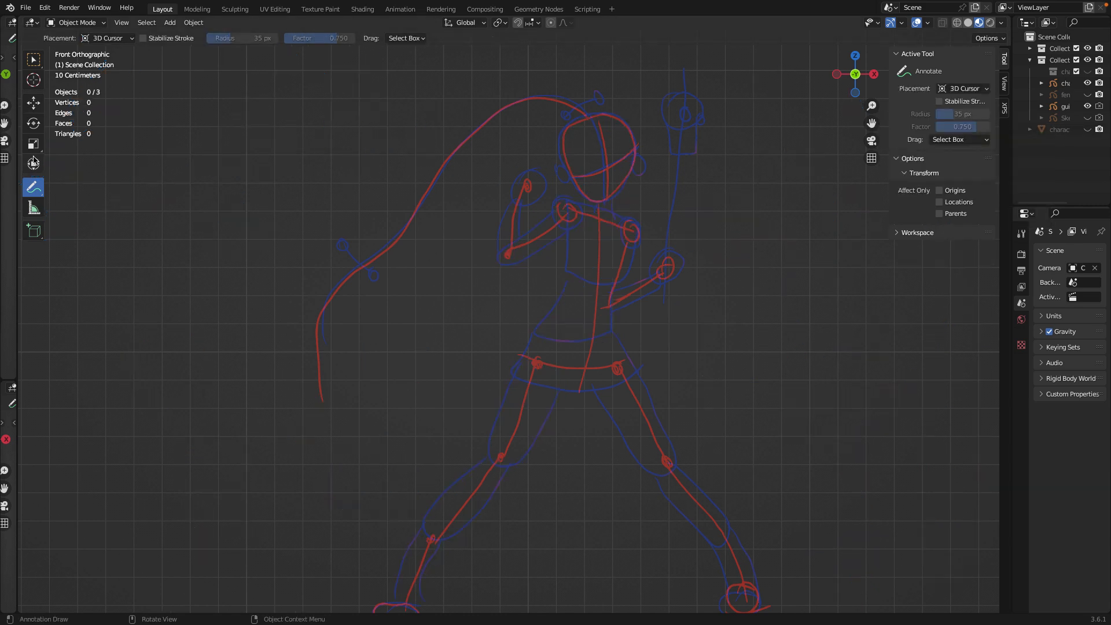
left_click(33, 59)
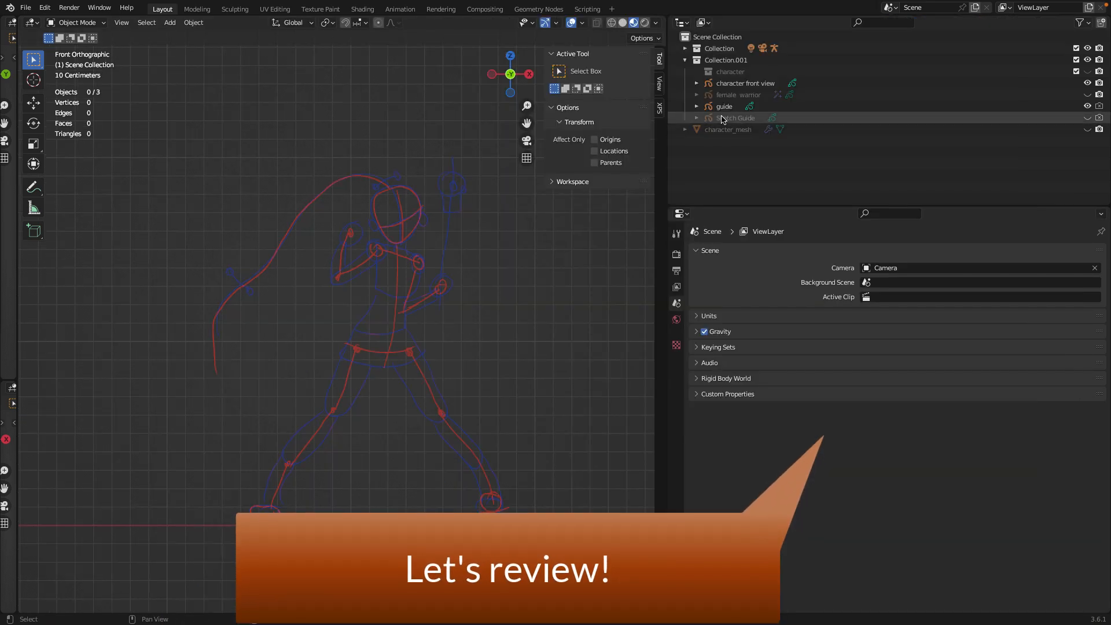
Step: Toggle the stick layer of the guide object to compare the stick figure with the shape outlines, and make the shape layer active
left_click(725, 107)
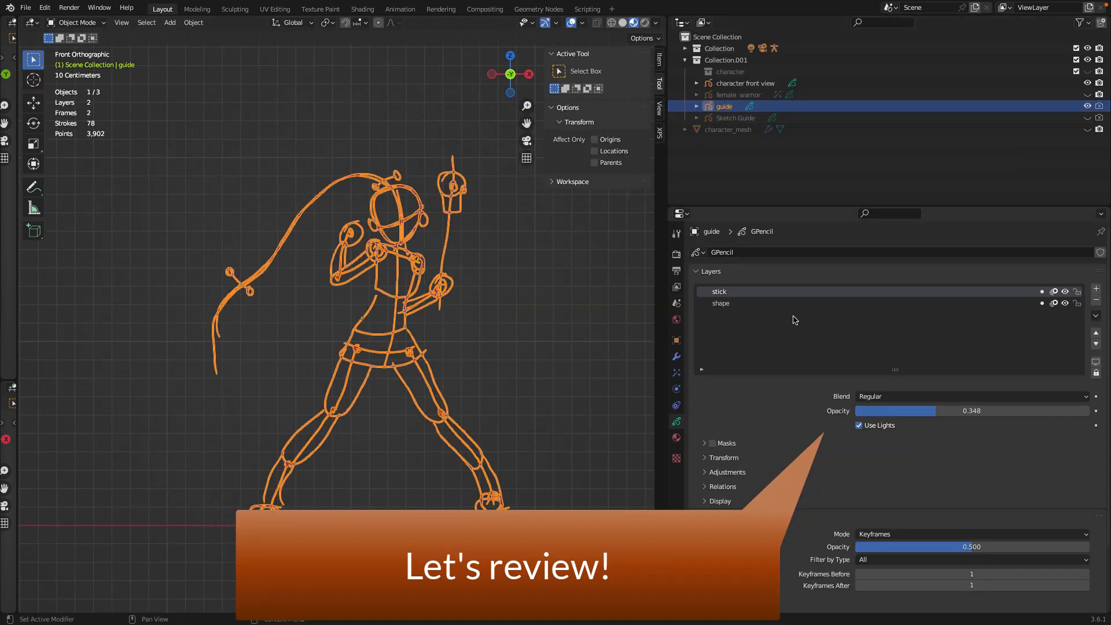
left_click(571, 330)
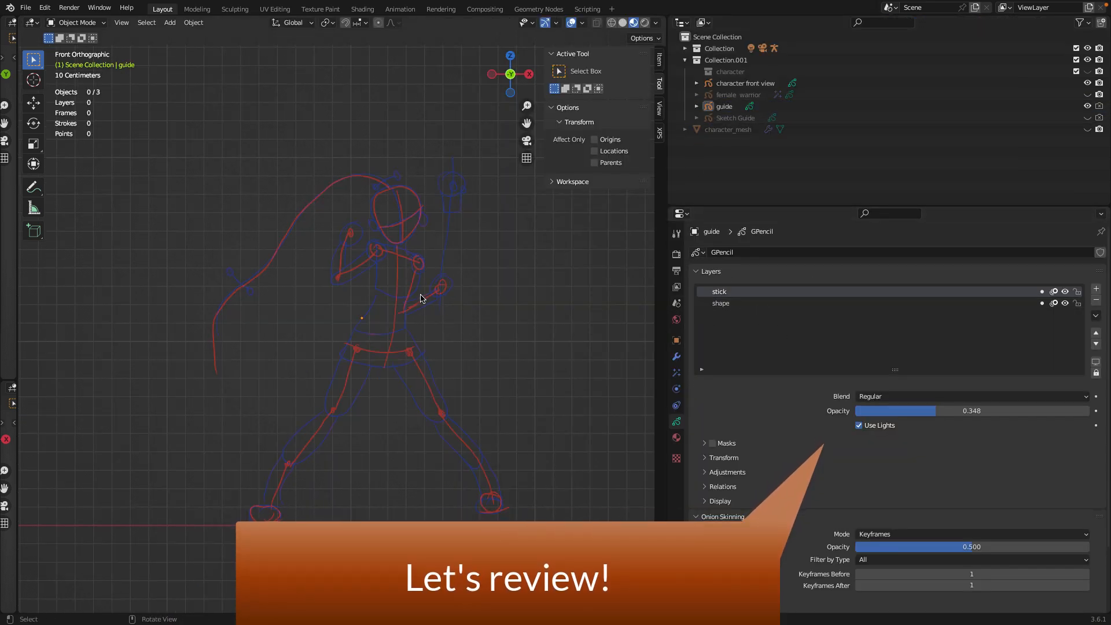
left_click(1066, 292)
left_click(1066, 292)
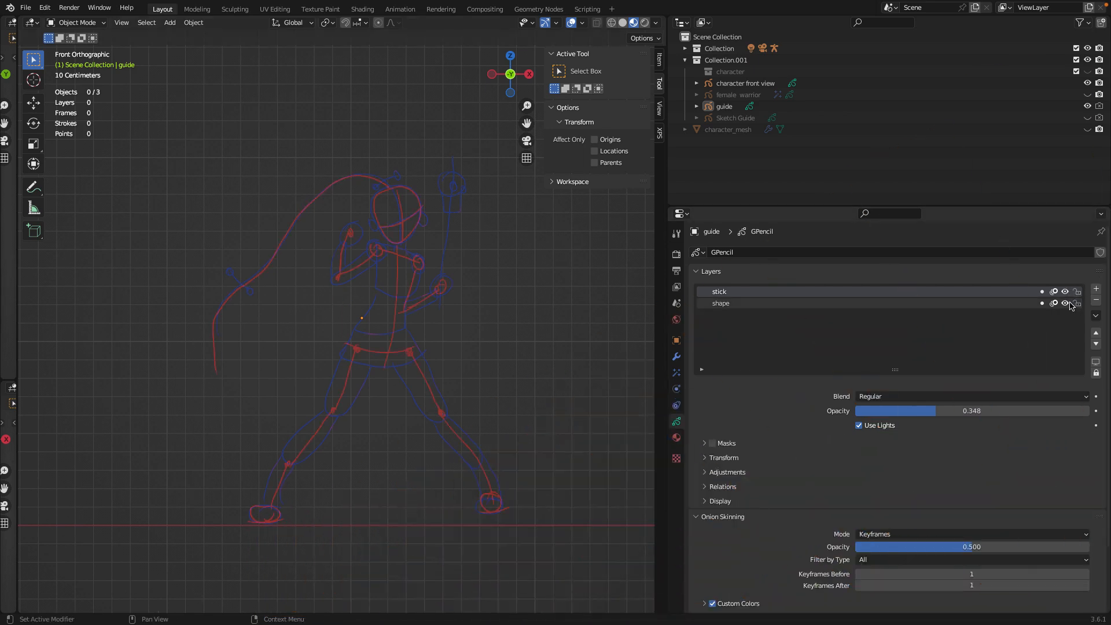
left_click(1068, 291)
left_click(1068, 291)
left_click(1066, 291)
left_click(1065, 303)
scroll(394, 292, "up", 3)
scroll(416, 260, "down", 2)
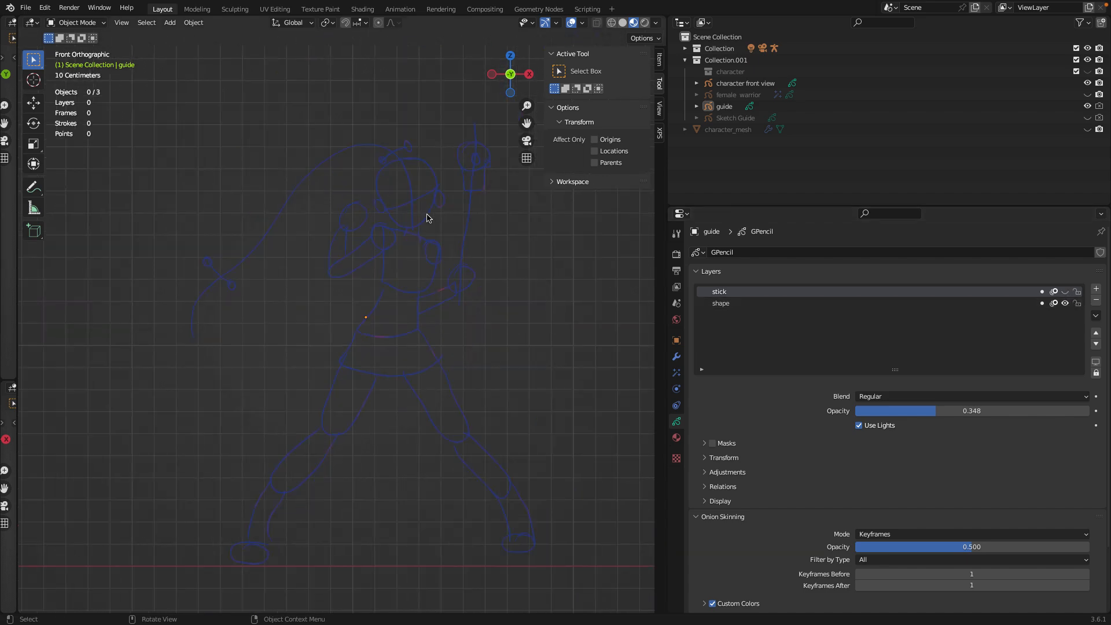
left_click(720, 304)
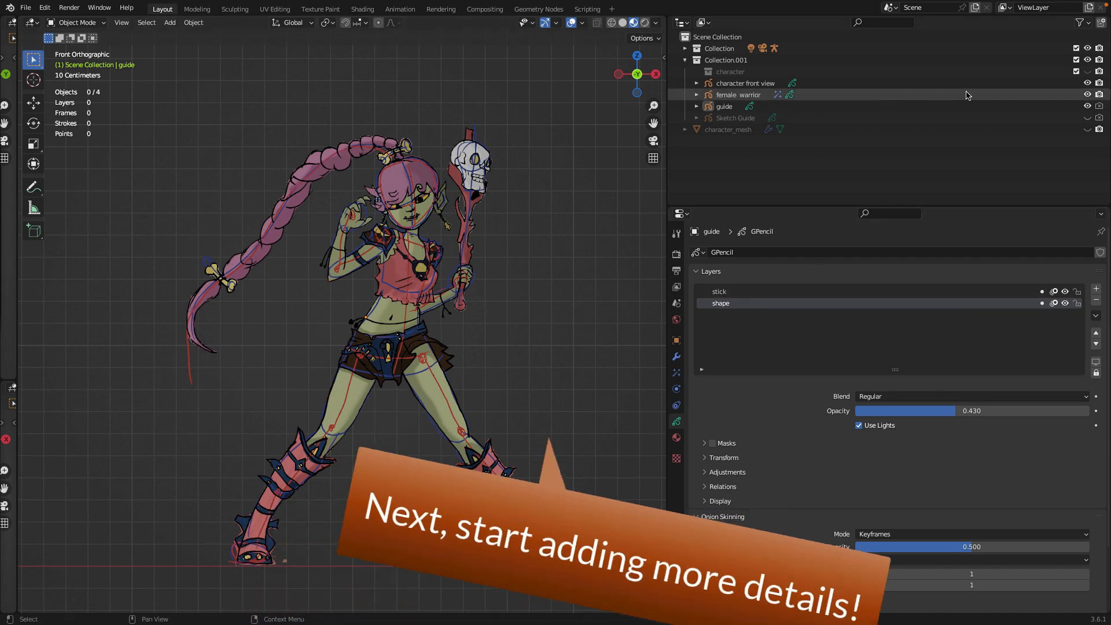
Step: Hide the female_warrior drawing to examine the guide figure, and show it again to inspect how the details follow the guides
left_click(1088, 94)
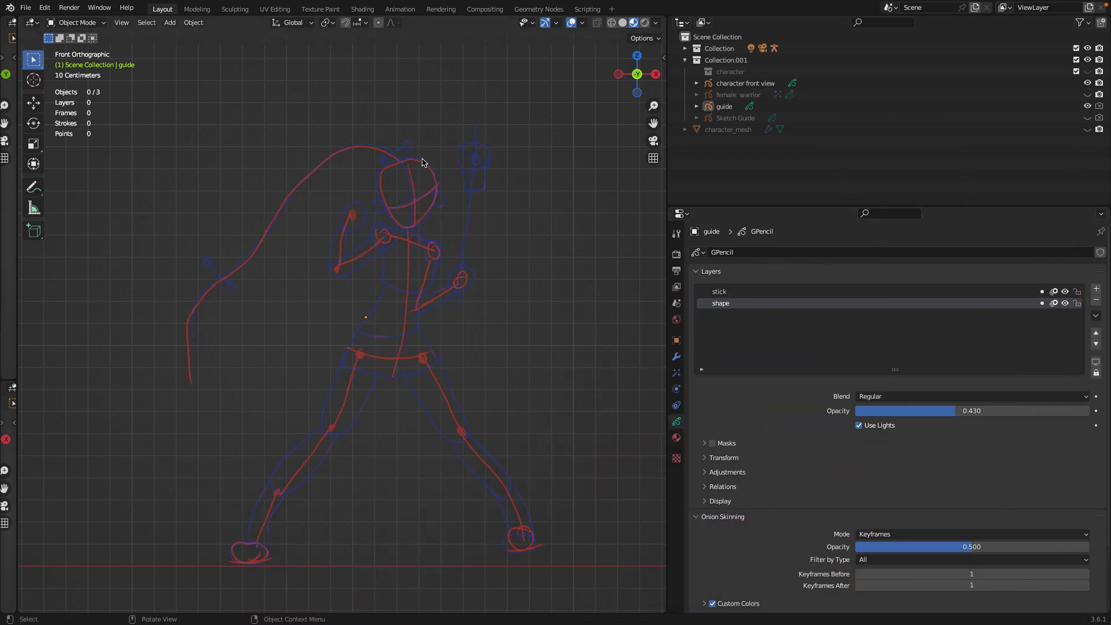
scroll(414, 185, "up", 2)
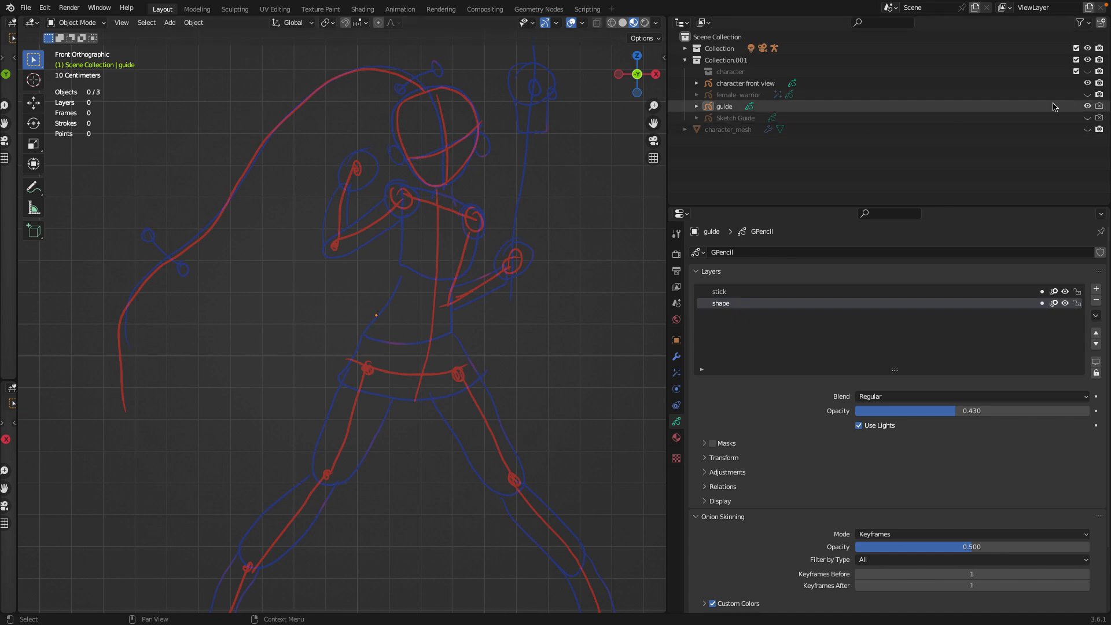
left_click(1088, 94)
scroll(436, 243, "down", 3)
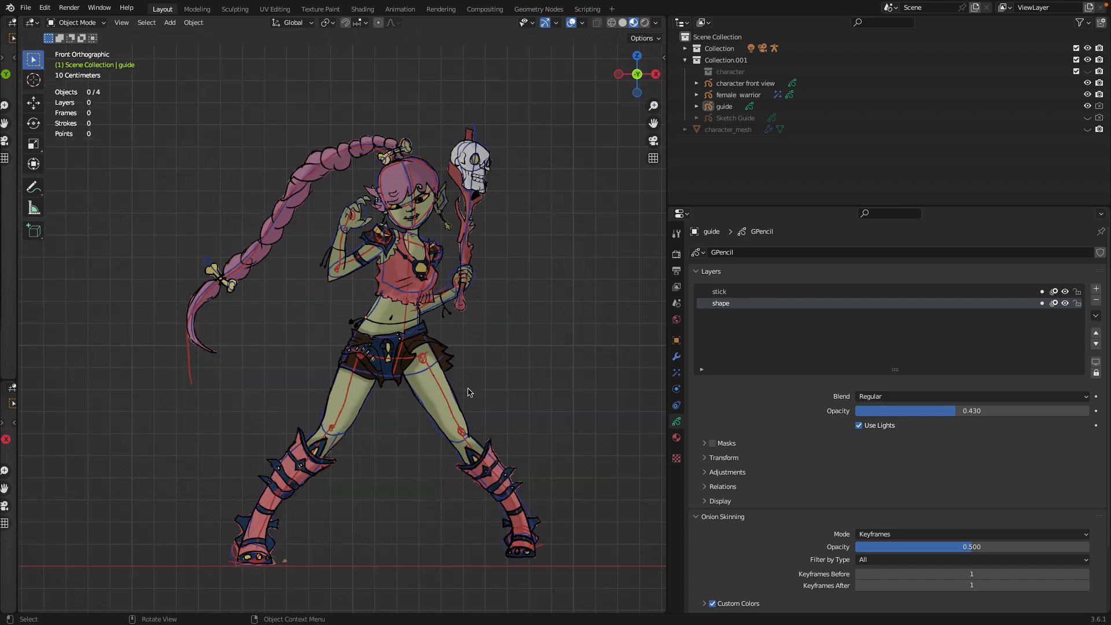
scroll(402, 225, "up", 3)
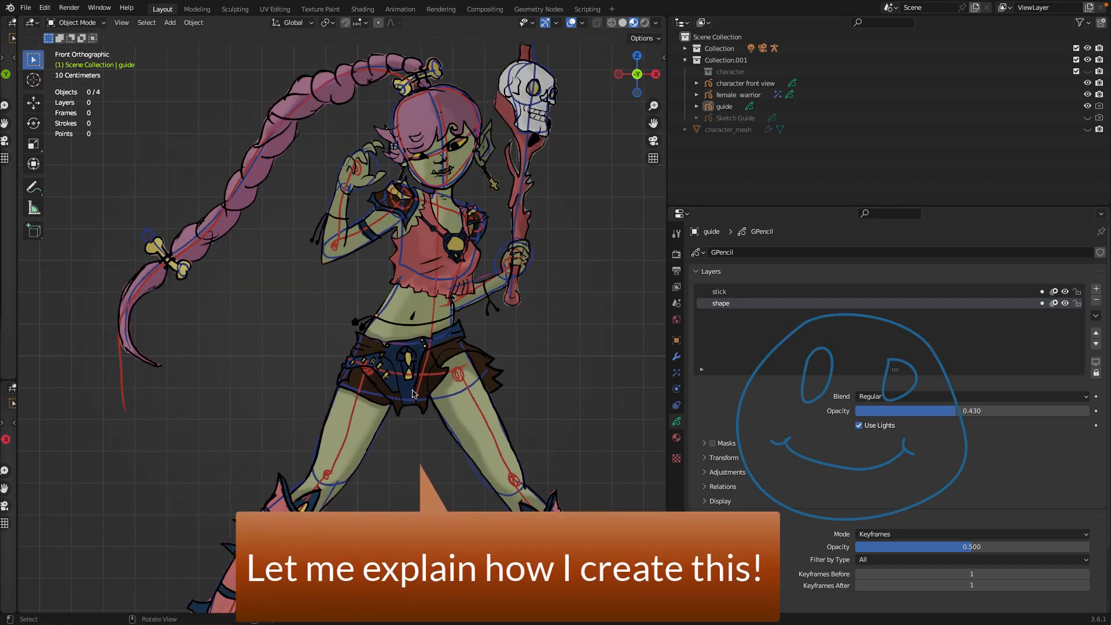
scroll(508, 311, "up", 3)
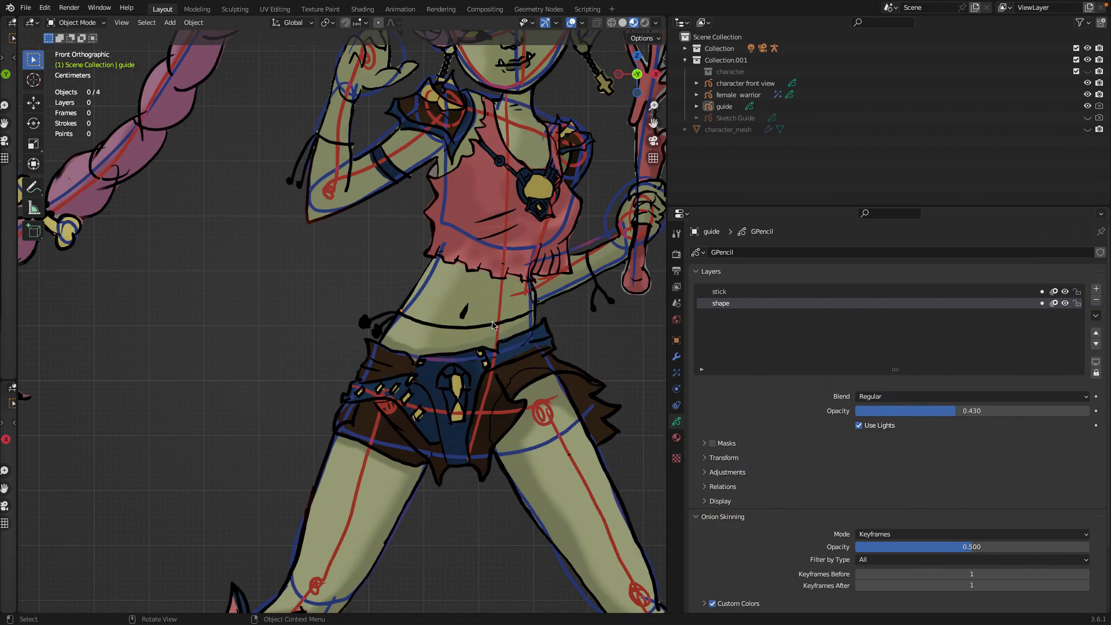
scroll(467, 391, "down", 1)
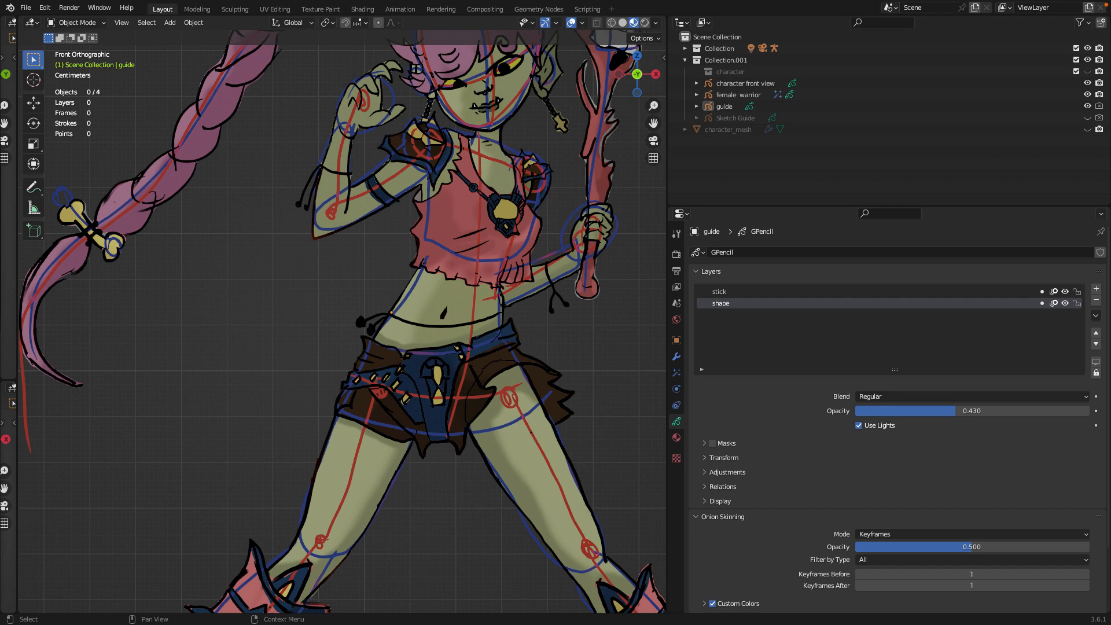
Step: Hide the guide object, select female_warrior, and frame the whole character in a wider viewport
left_click(1087, 105)
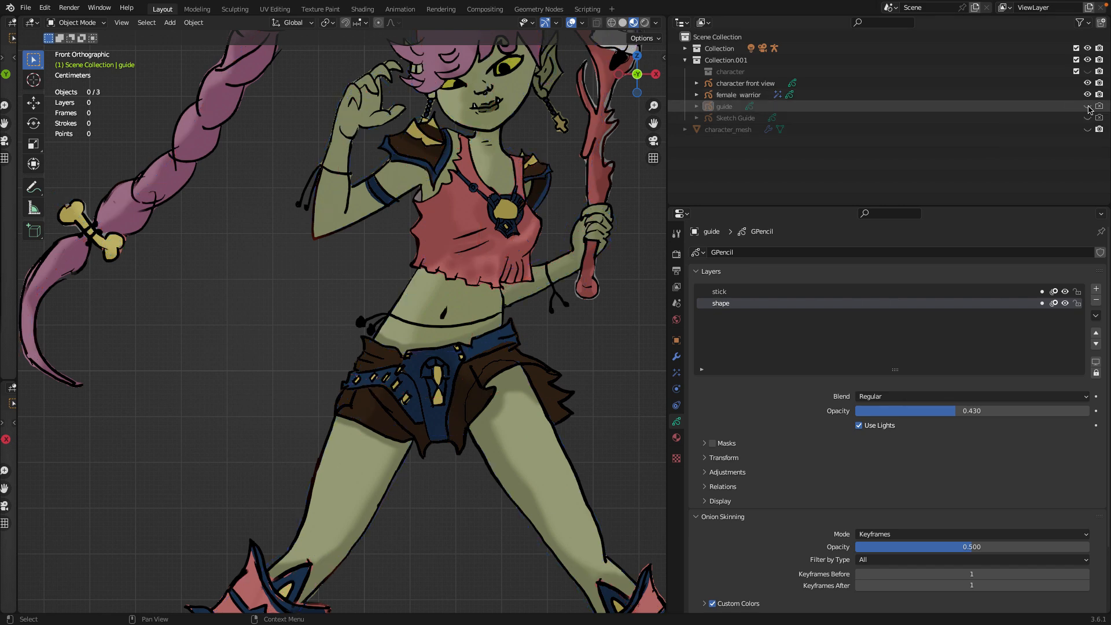
left_click(741, 100)
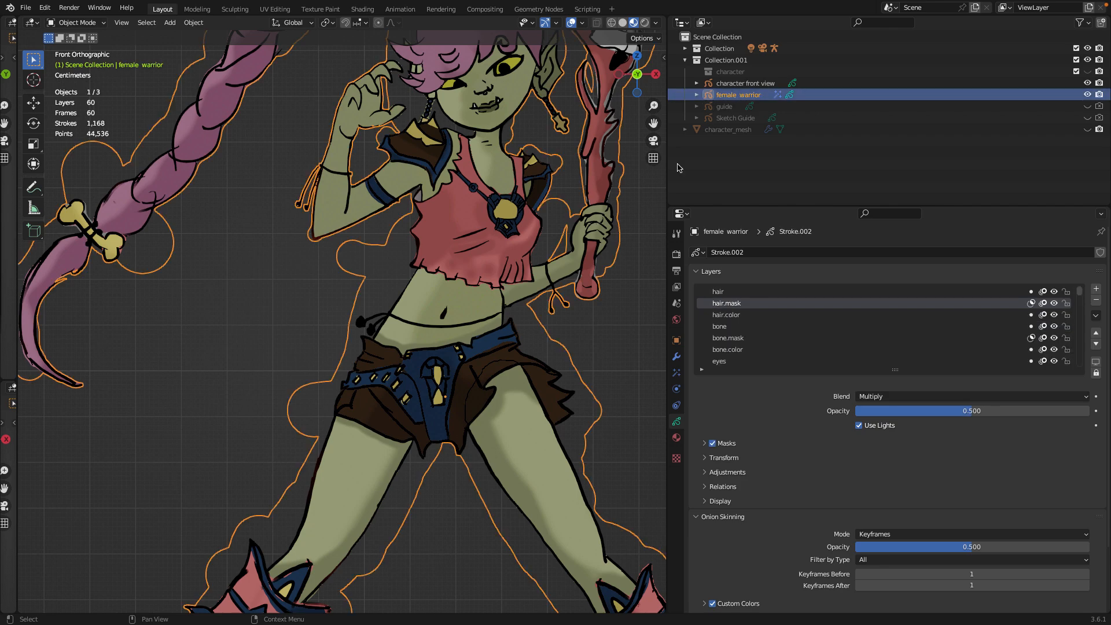
left_click_drag(666, 188, 931, 188)
key("KP_Decimal")
left_click(721, 193)
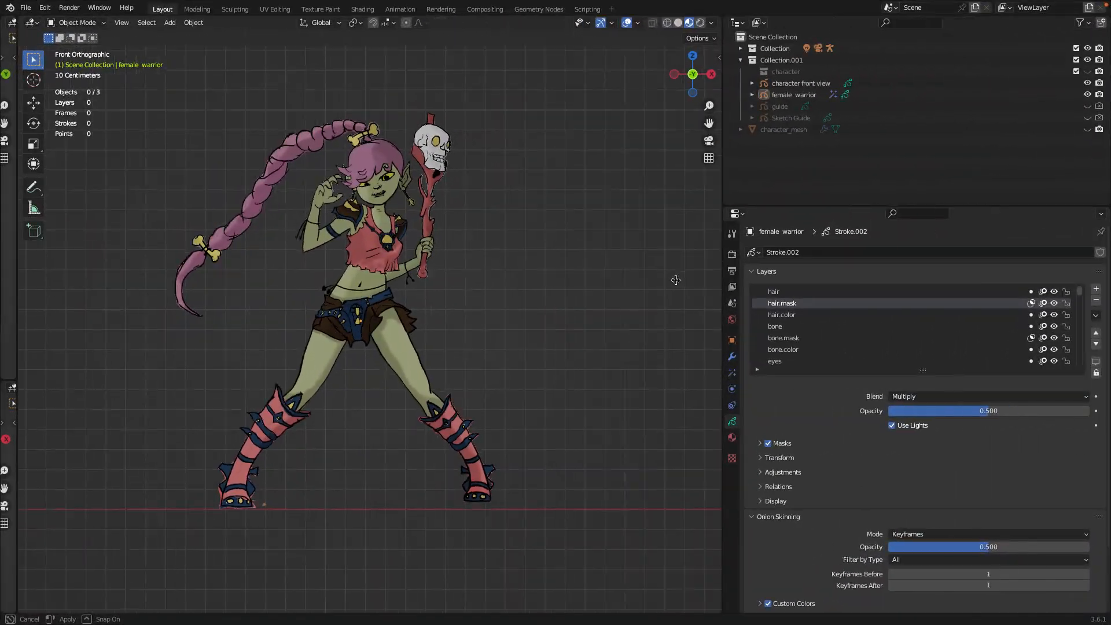
Step: Enlarge the Properties editor over the Outliner and most of the viewport, keeping the warrior in view
left_click_drag(723, 283, 615, 284)
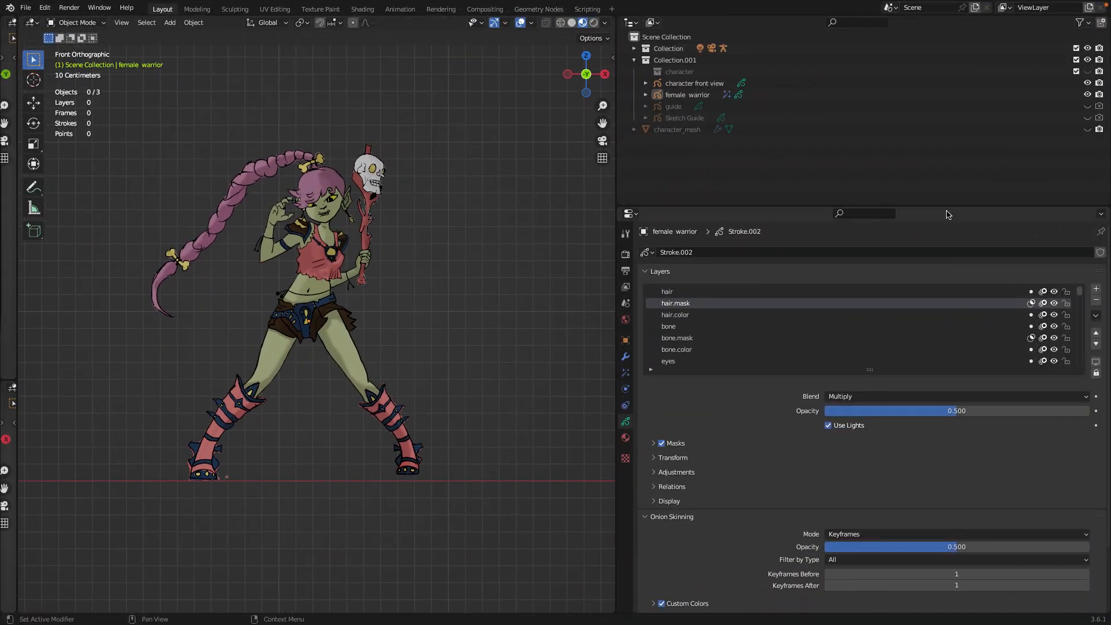
left_click_drag(950, 206, 972, 28)
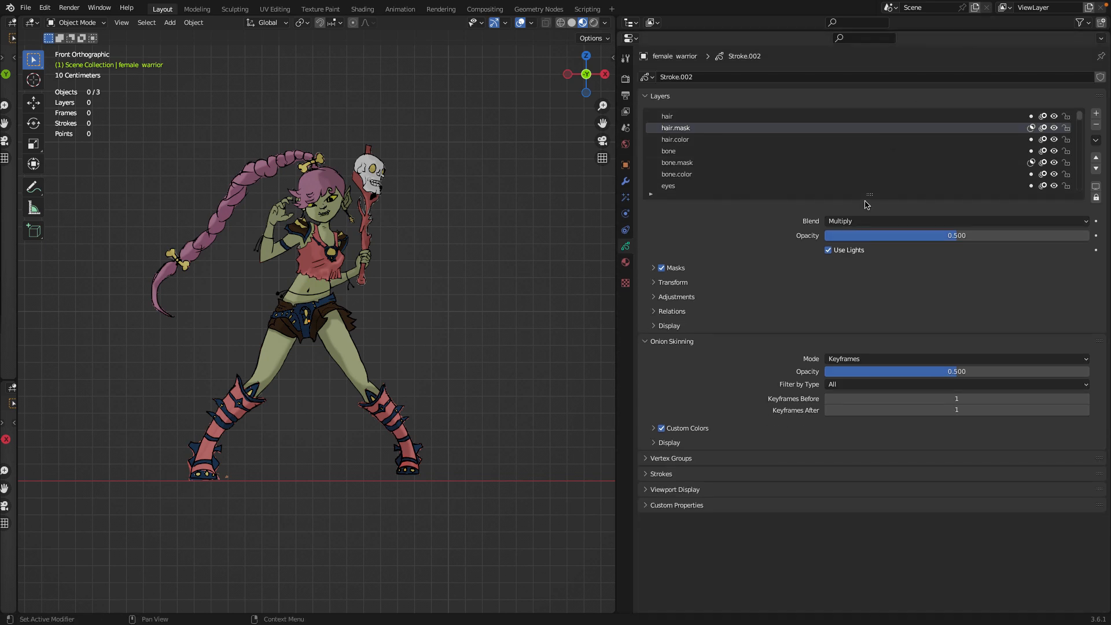
left_click_drag(619, 217, 342, 226)
Step: Look through the complete female_warrior layer list, add a new layer above hair.mask, and undo the addition
scroll(717, 144, "down", 10)
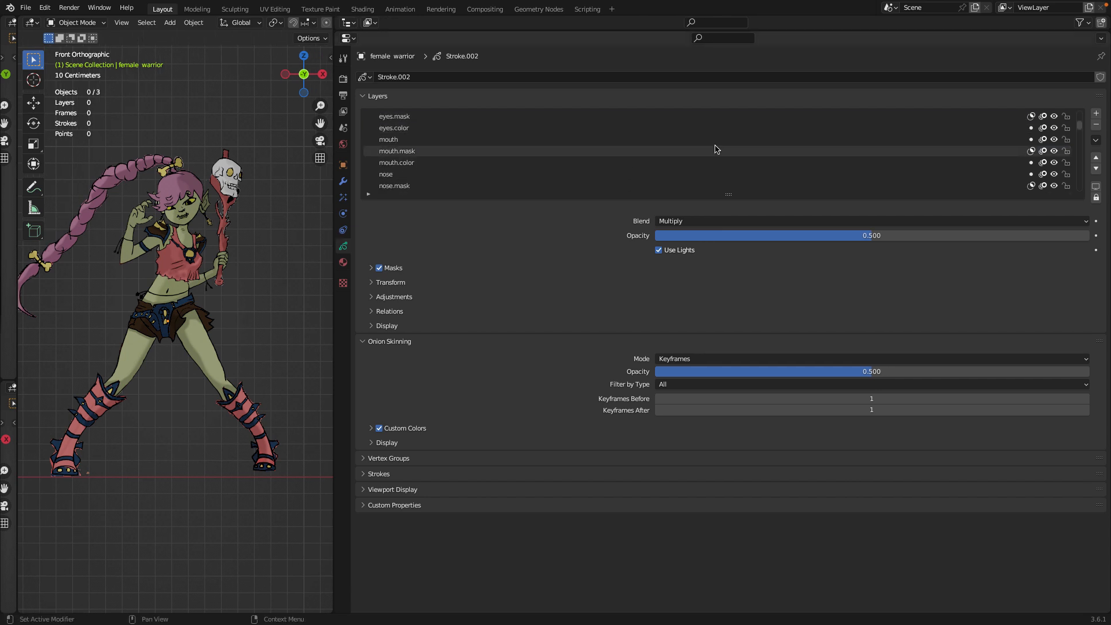
scroll(680, 160, "down", 10)
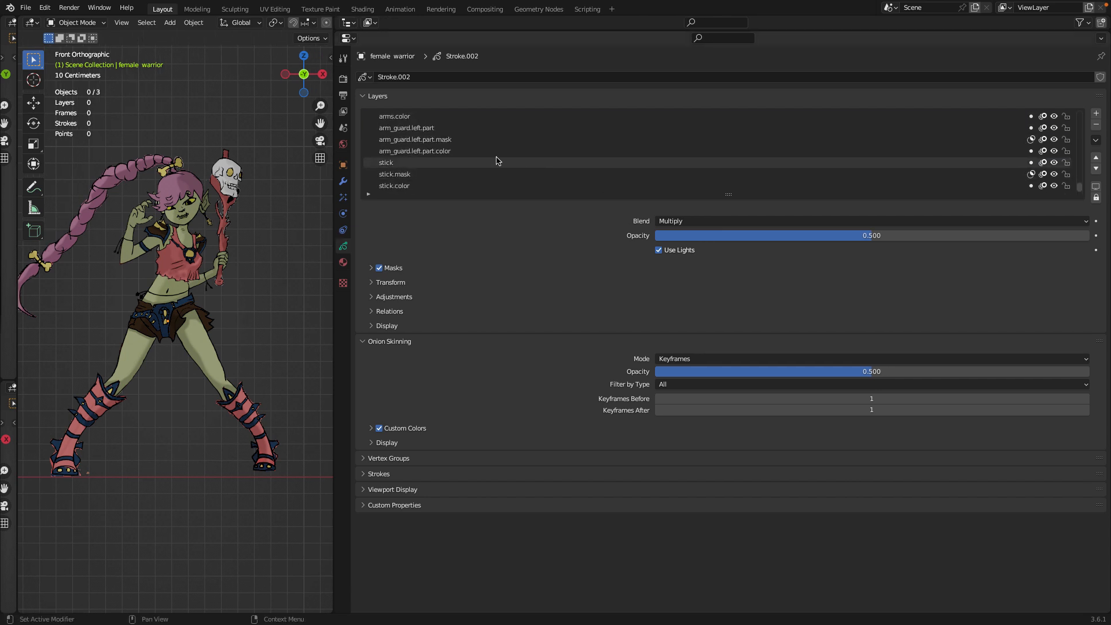
scroll(451, 128, "up", 20)
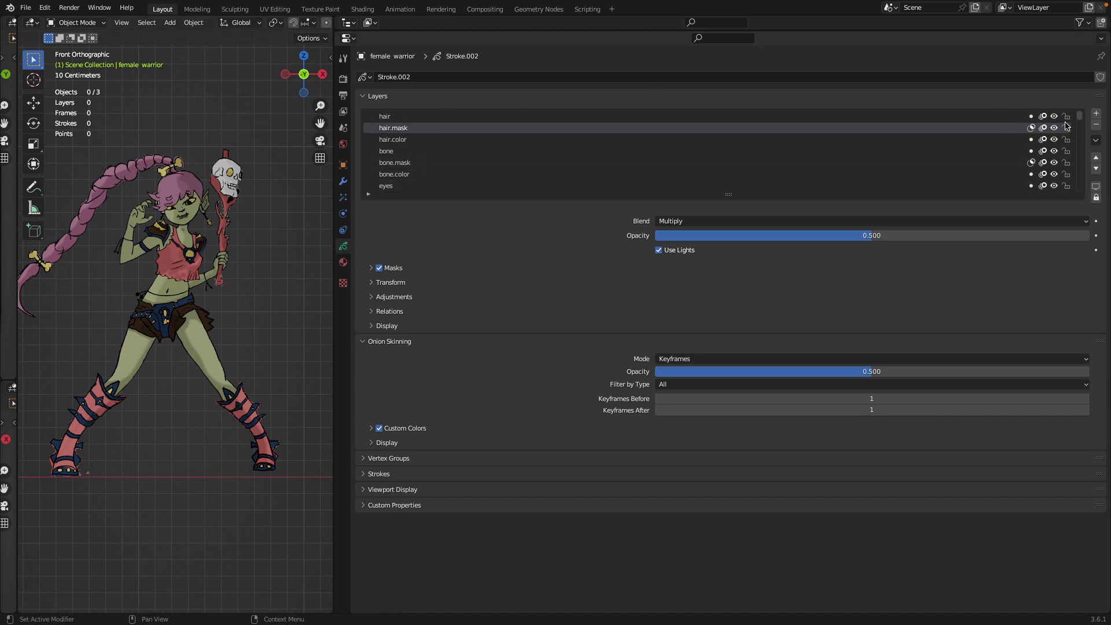
left_click(1097, 113)
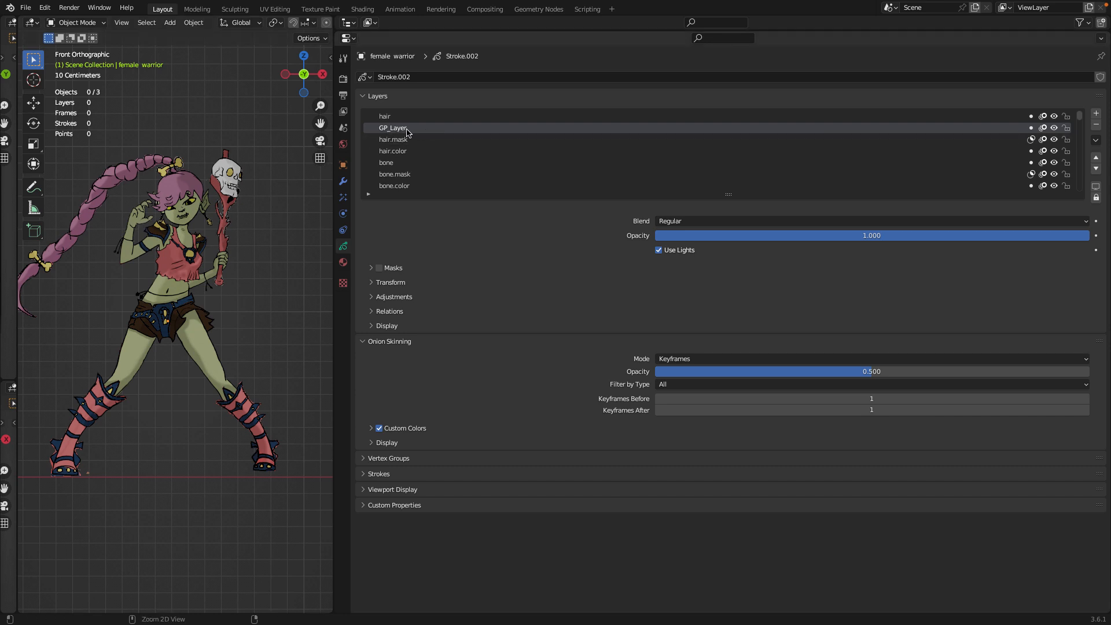
key("ctrl+z")
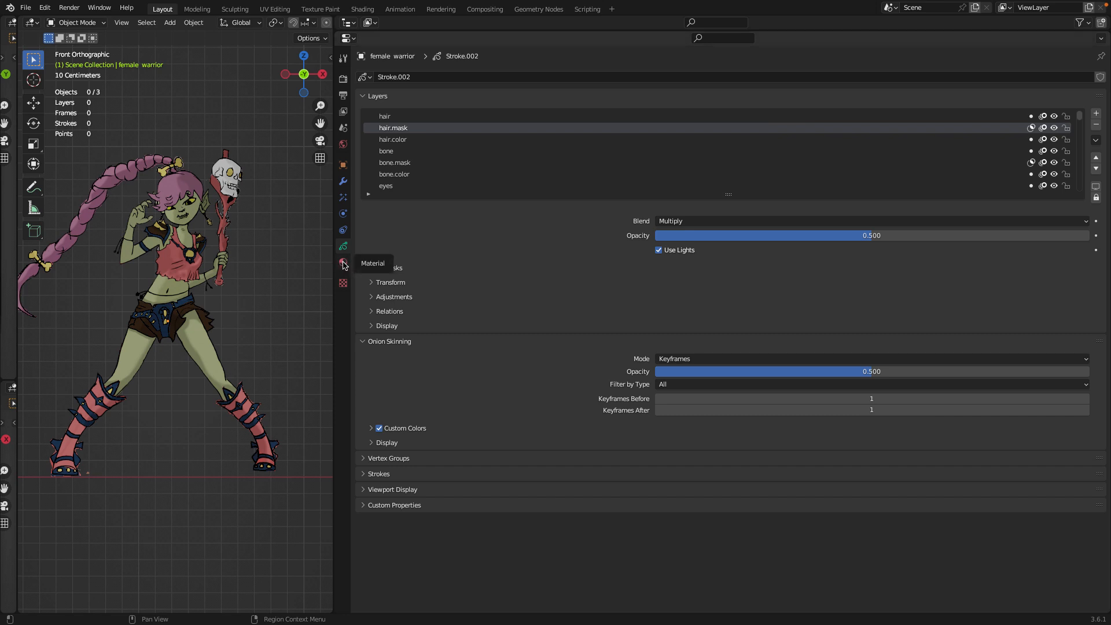
Step: Split the Properties editor horizontally and show the female_warrior's material settings in the lower half
right_click(334, 266)
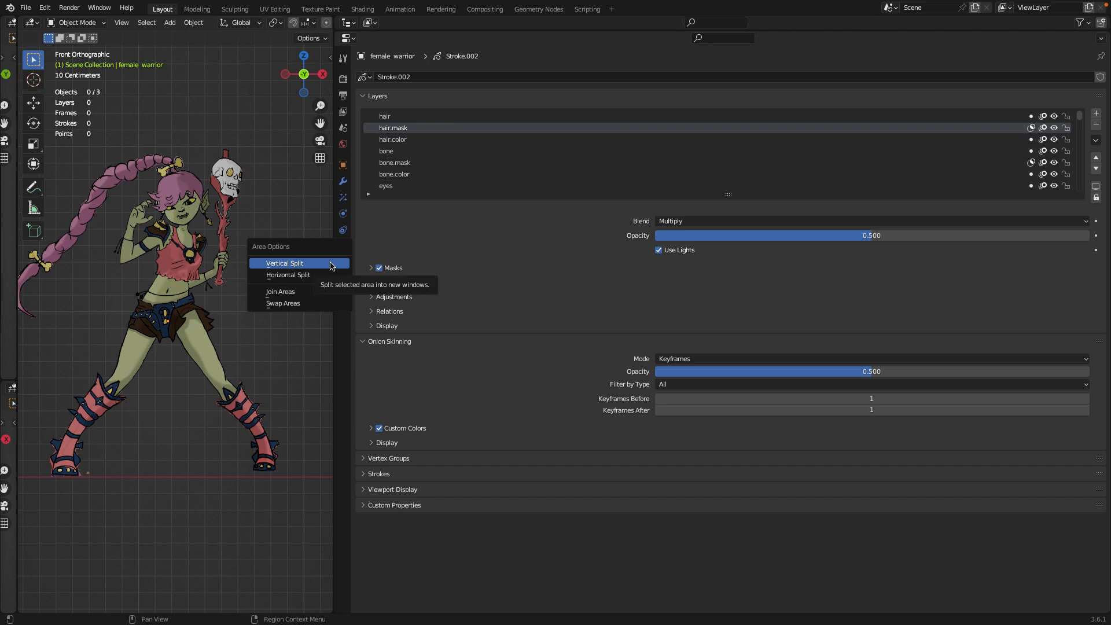
left_click(320, 275)
left_click(421, 297)
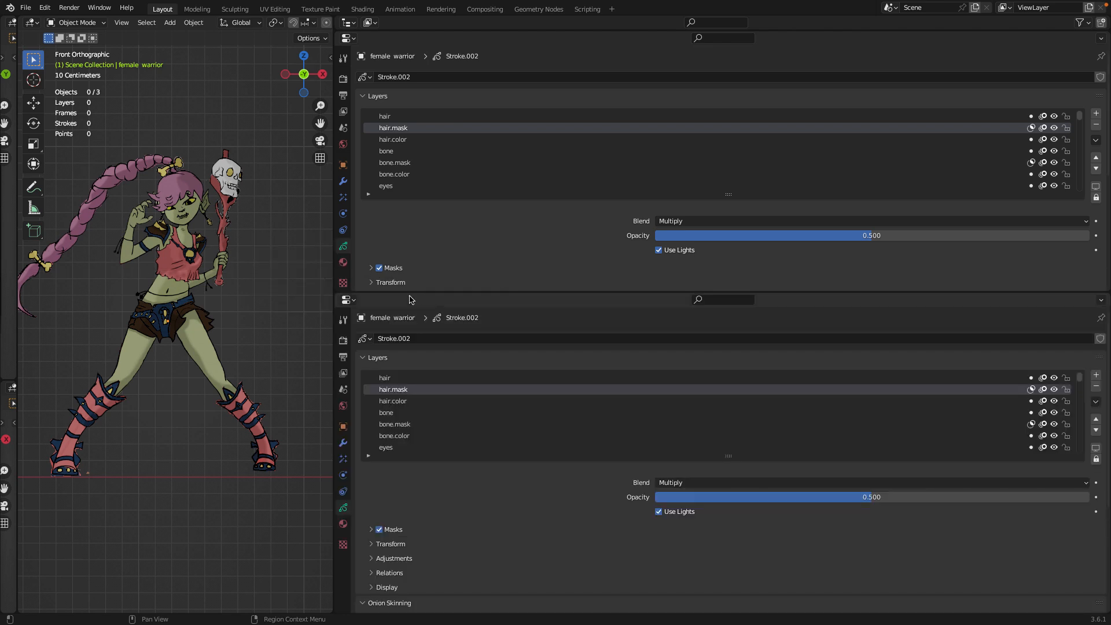
left_click(343, 525)
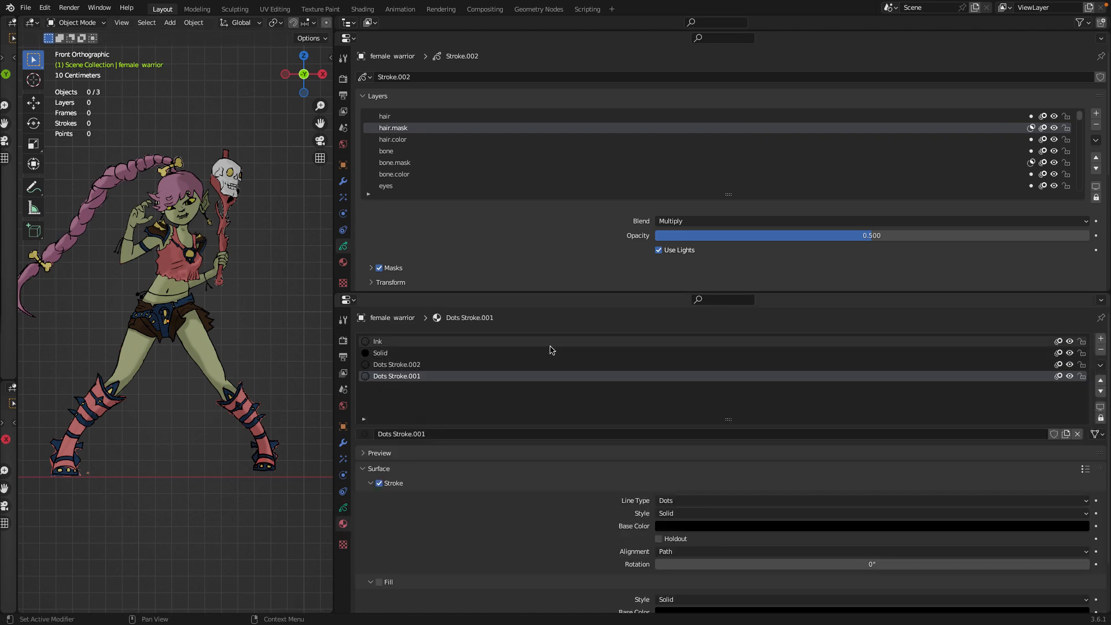
Step: Look through the Ink, Solid and Dots Stroke.002 materials, leaving Dots Stroke.002 as the active material
left_click(402, 343)
left_click(393, 354)
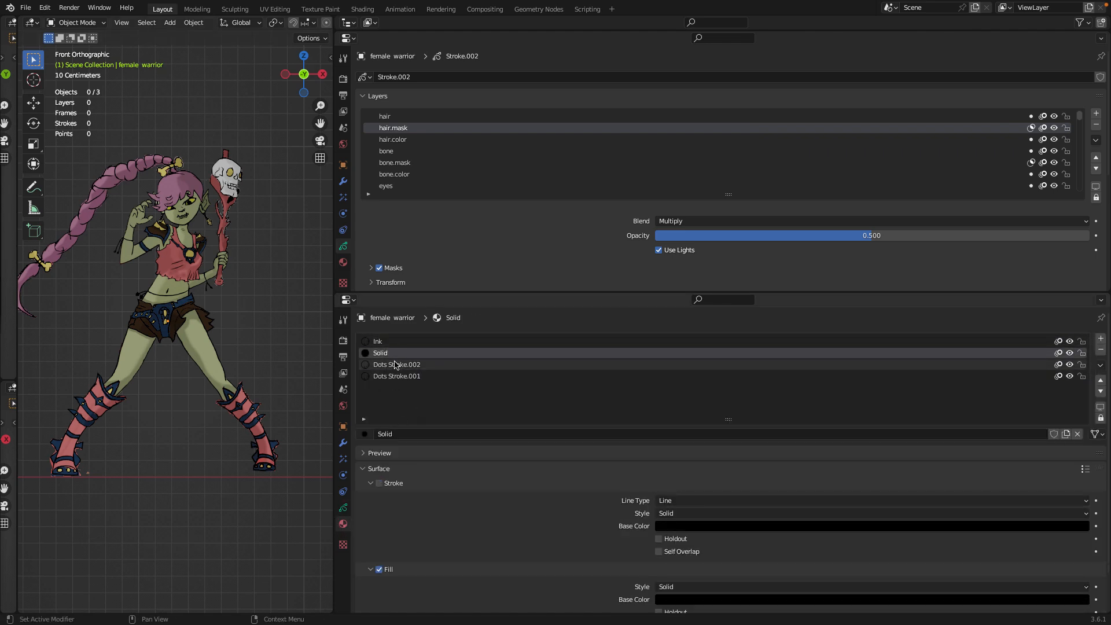
left_click(394, 366)
double_click(383, 342)
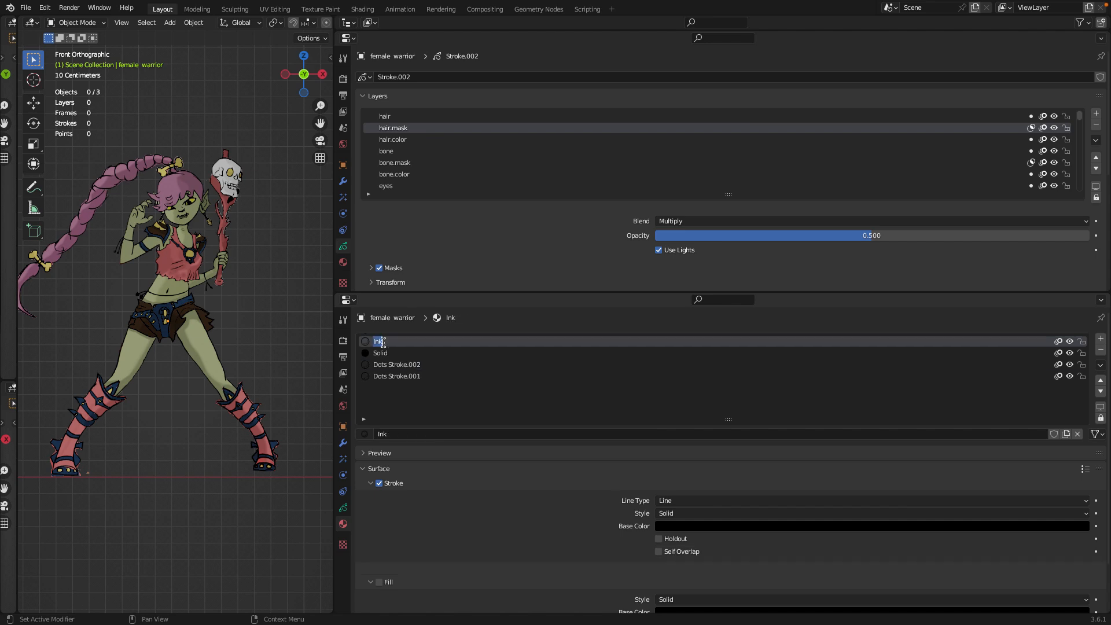
left_click(386, 355)
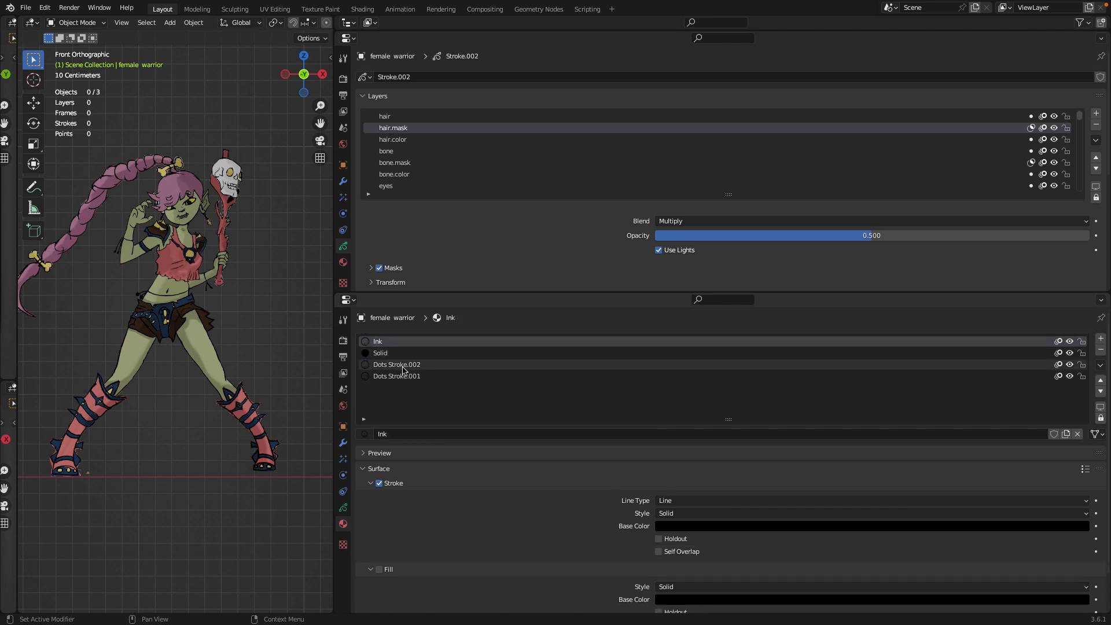
left_click(393, 365)
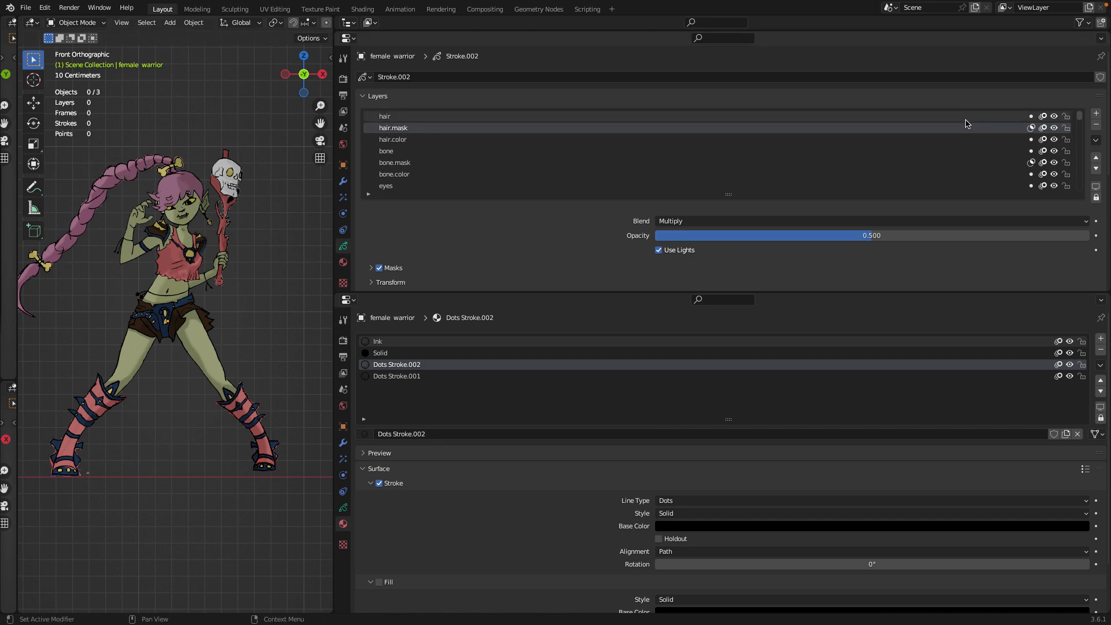
Step: Isolate the hair, hair.mask and hair.color layers by hiding the other layers, and examine the hair drawing up close
left_click(1096, 140)
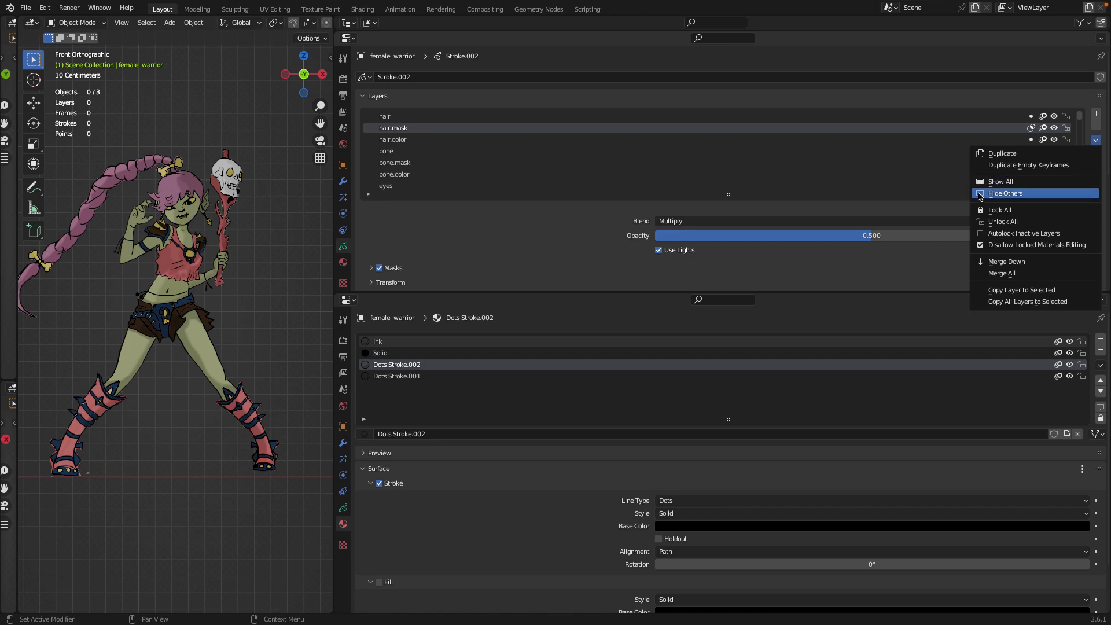
left_click(1007, 193)
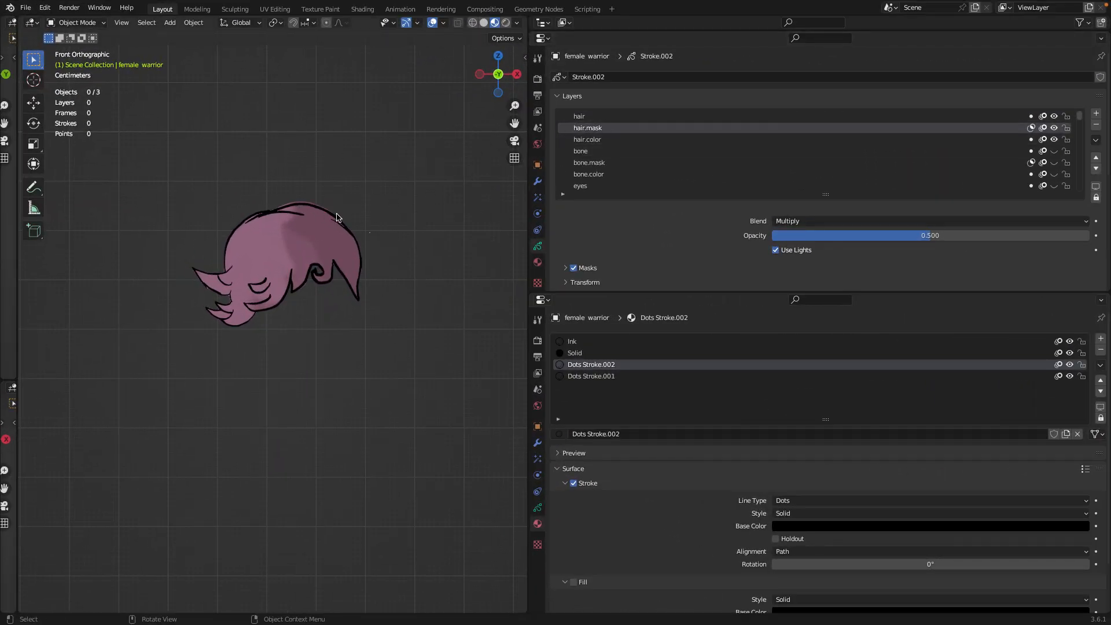
scroll(336, 216, "up", 3)
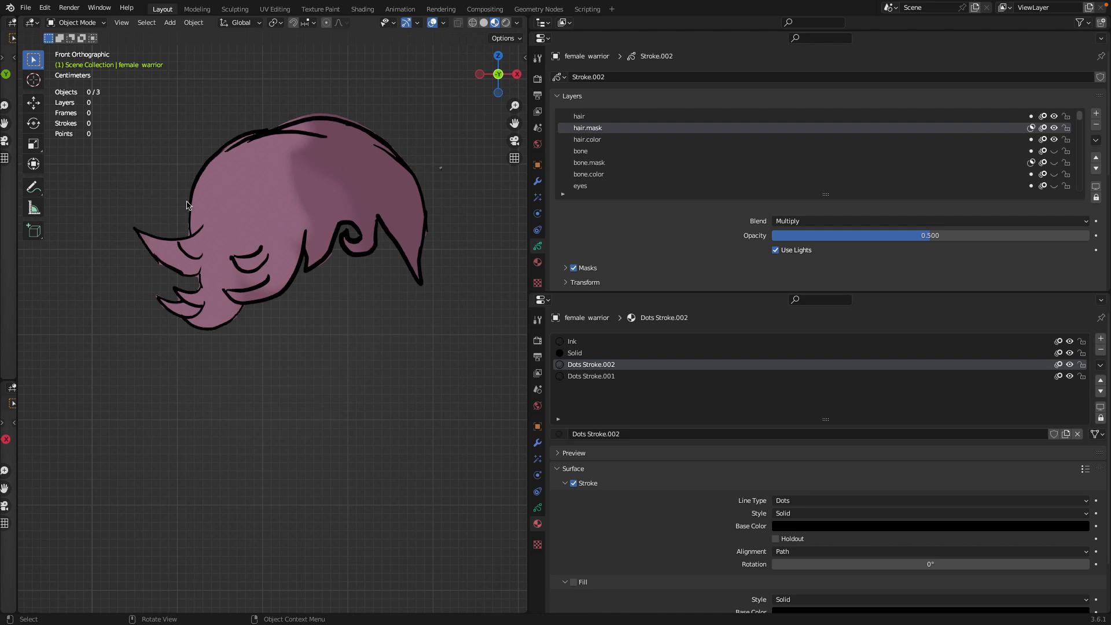
Step: Make hair the active layer, hide hair.mask and hair.color to examine the line art alone, and show hair.color again
left_click(582, 118)
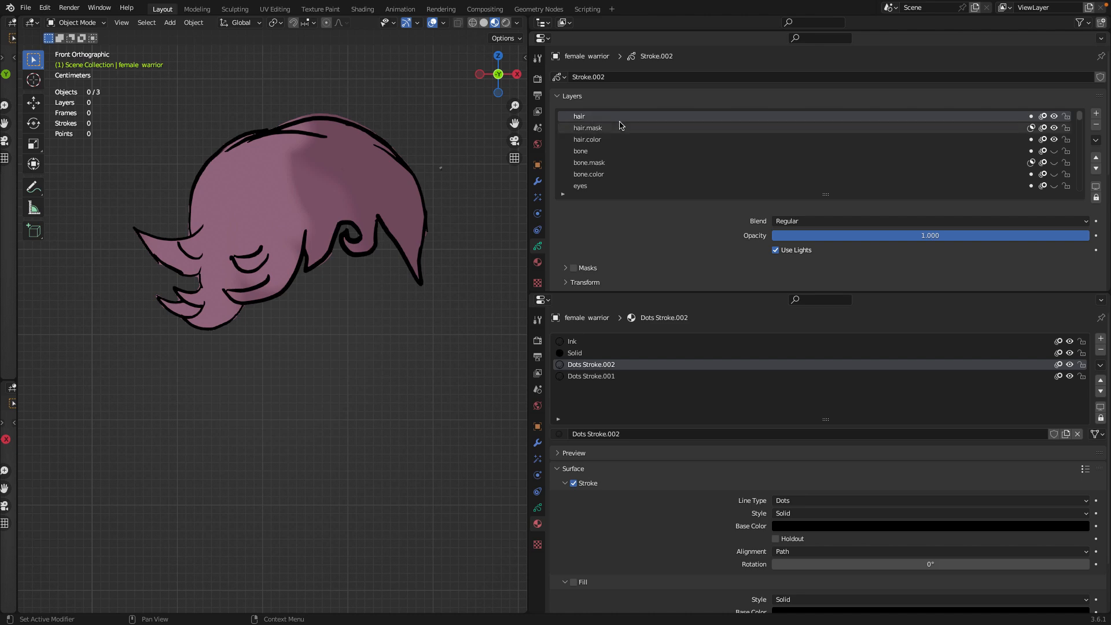
left_click(1054, 128)
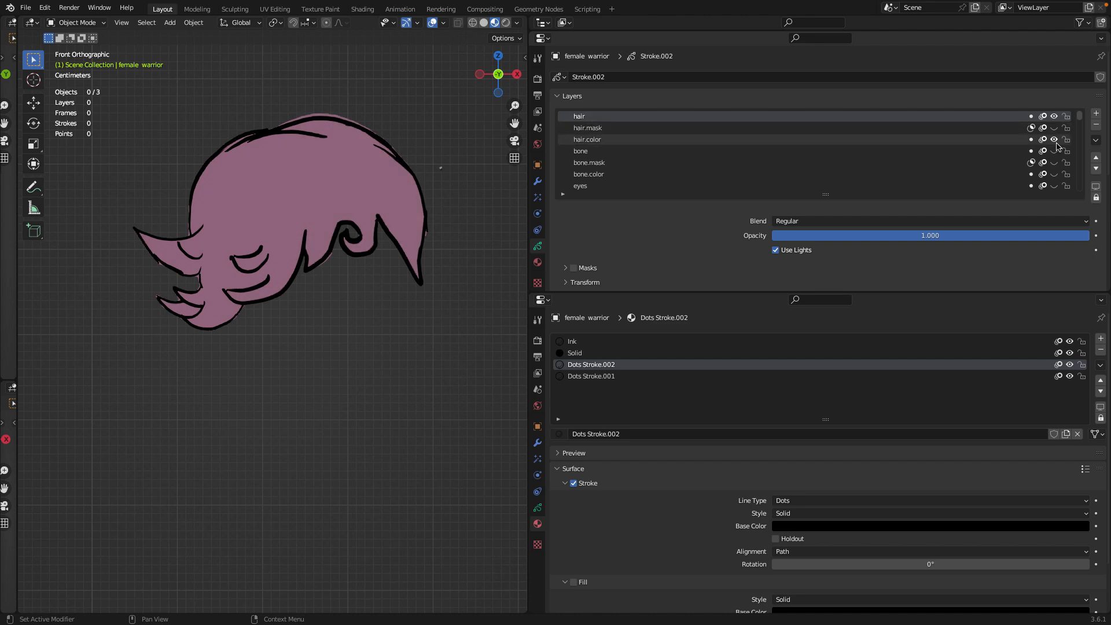
left_click(1055, 142)
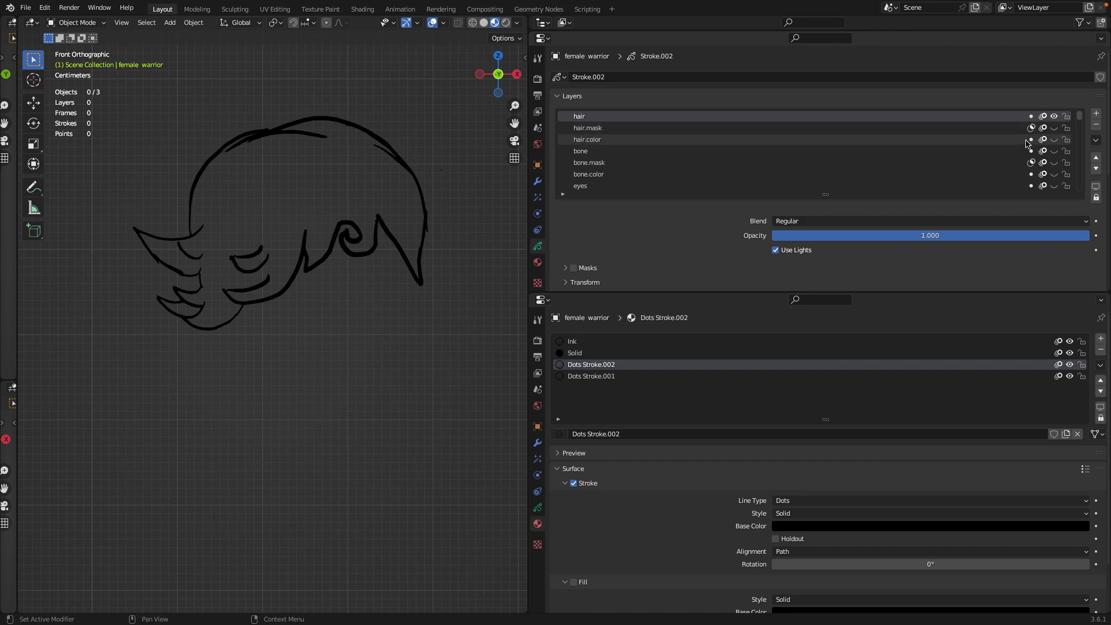
left_click(1055, 140)
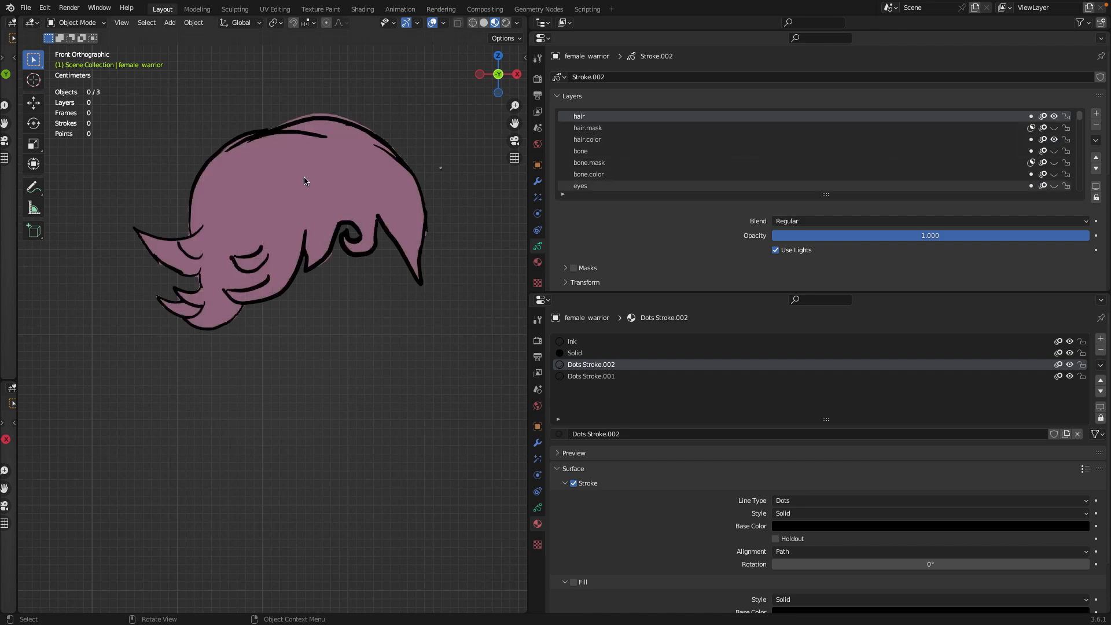
Step: Compare the hair.color and hair layers, and make hair.mask the active layer and visible again
left_click(585, 141)
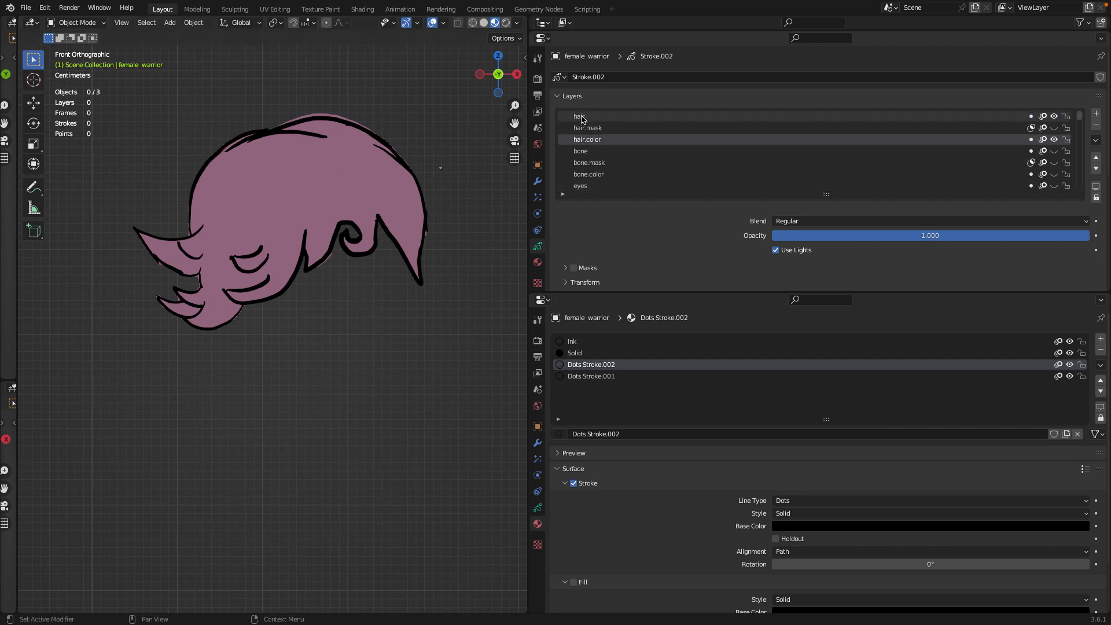
left_click(583, 118)
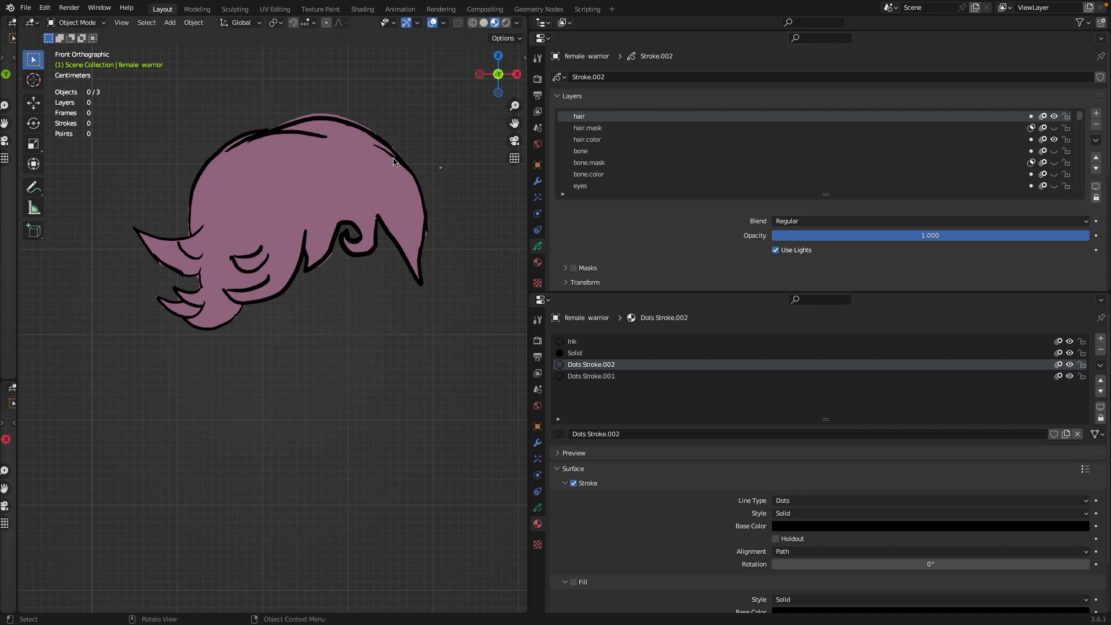
left_click(588, 142)
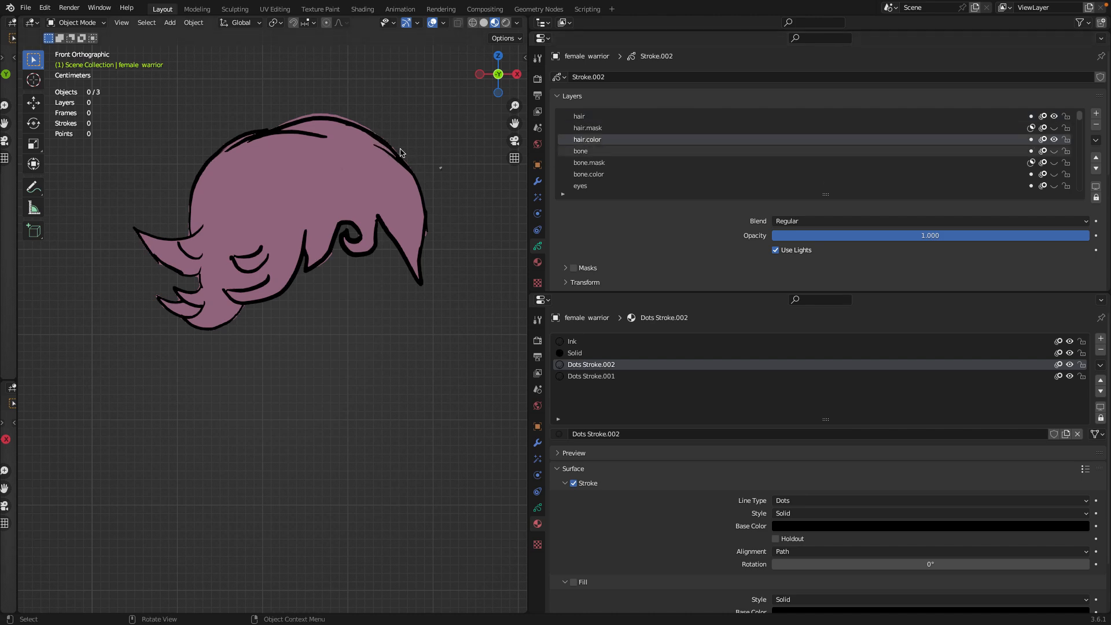
left_click(599, 132)
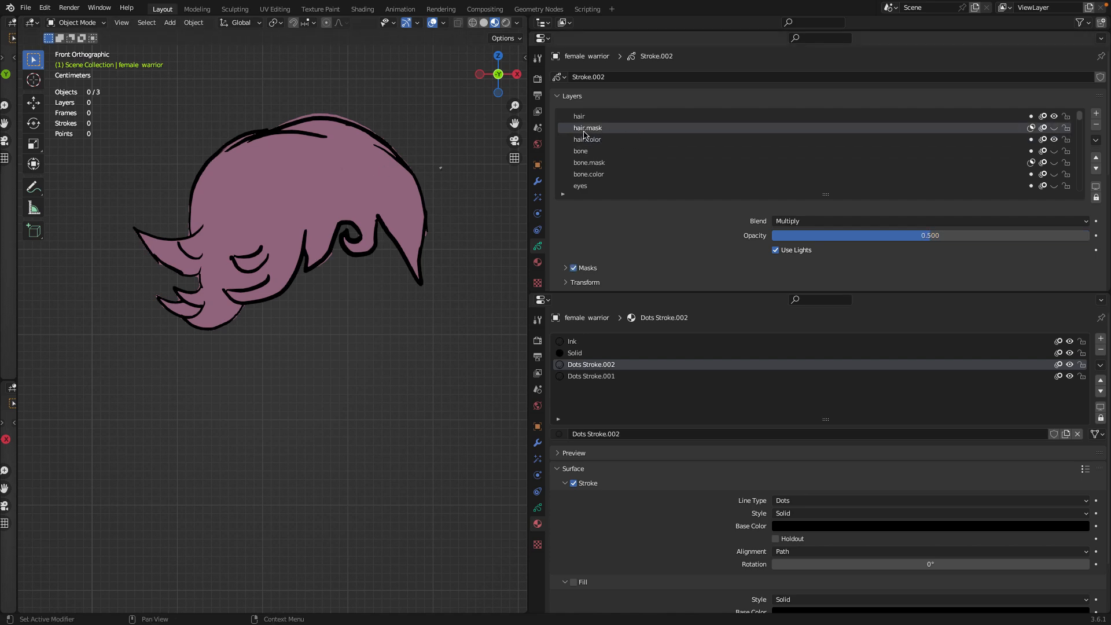
left_click(1054, 127)
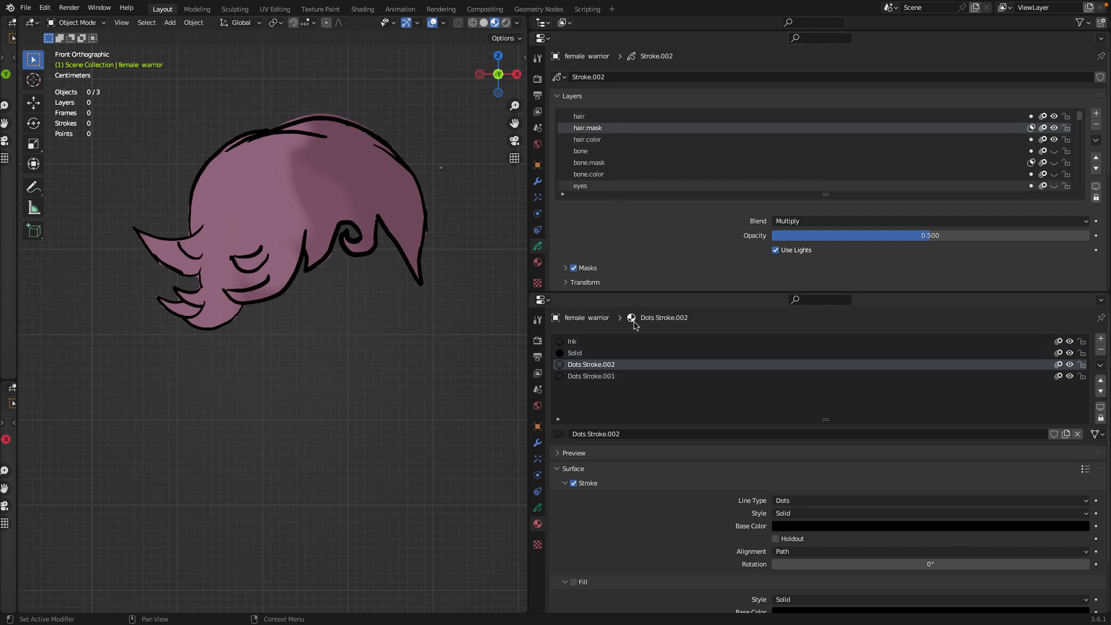
Step: Make Ink the active material, hide it, and examine up close which hair outline strokes remain
left_click(574, 345)
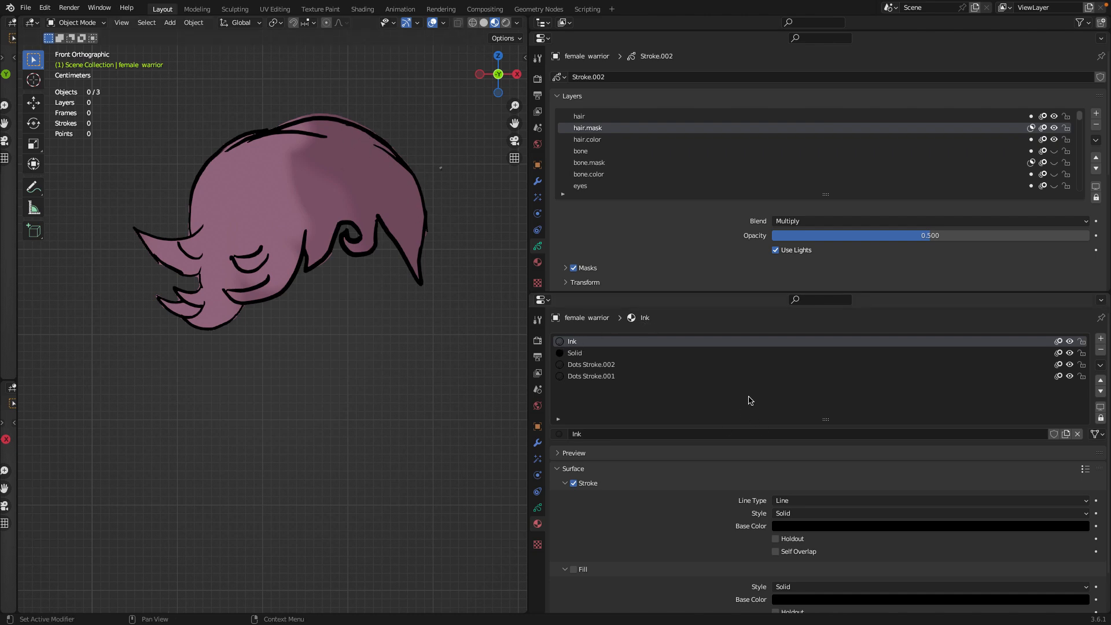
left_click(1070, 342)
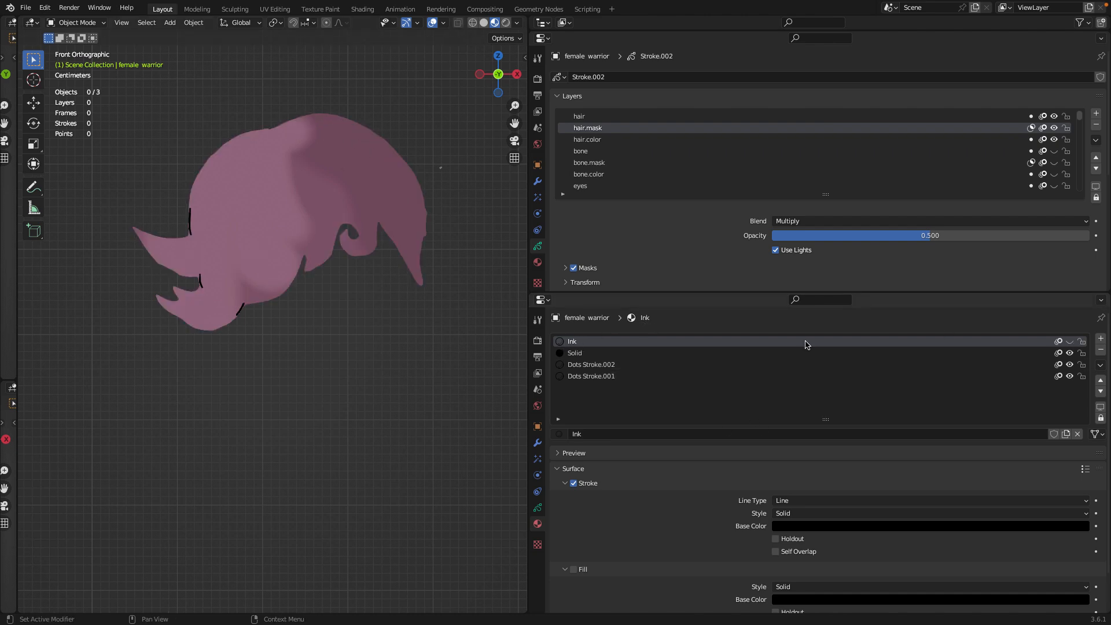
scroll(303, 240, "up", 4)
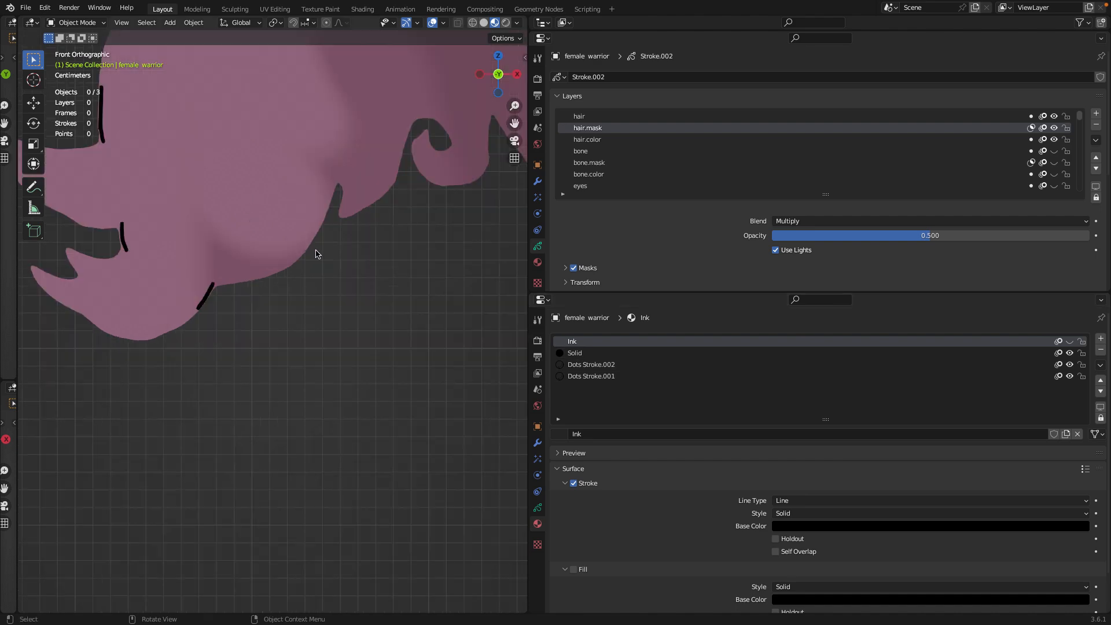
scroll(295, 292, "down", 5)
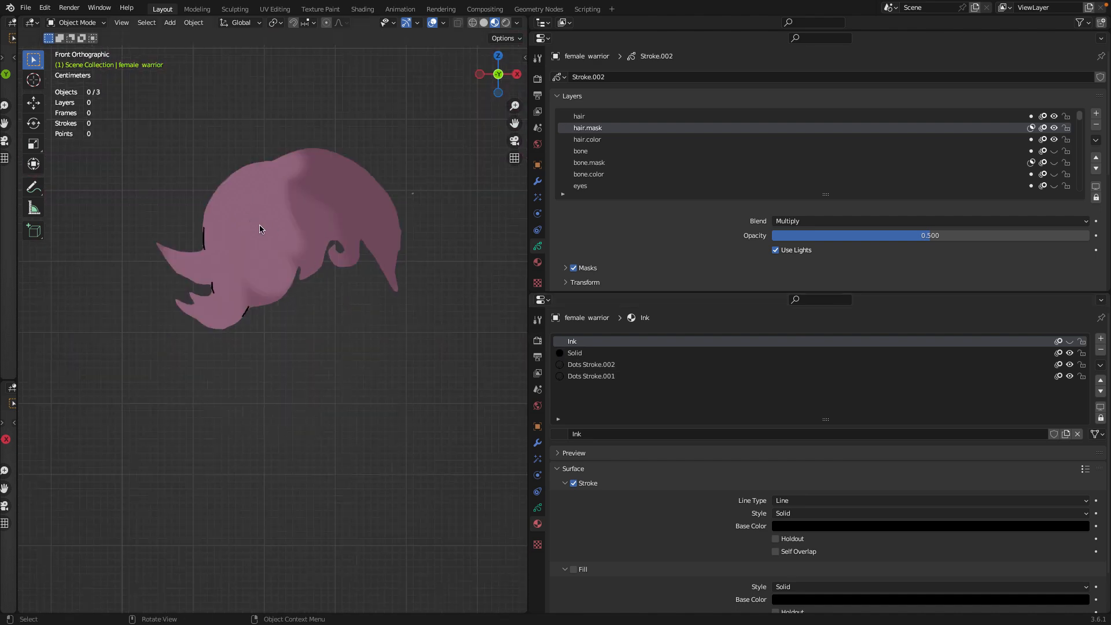
Step: Make hair the active layer, show the Ink material again, and review the layer's blend modes, keeping Regular
left_click(584, 116)
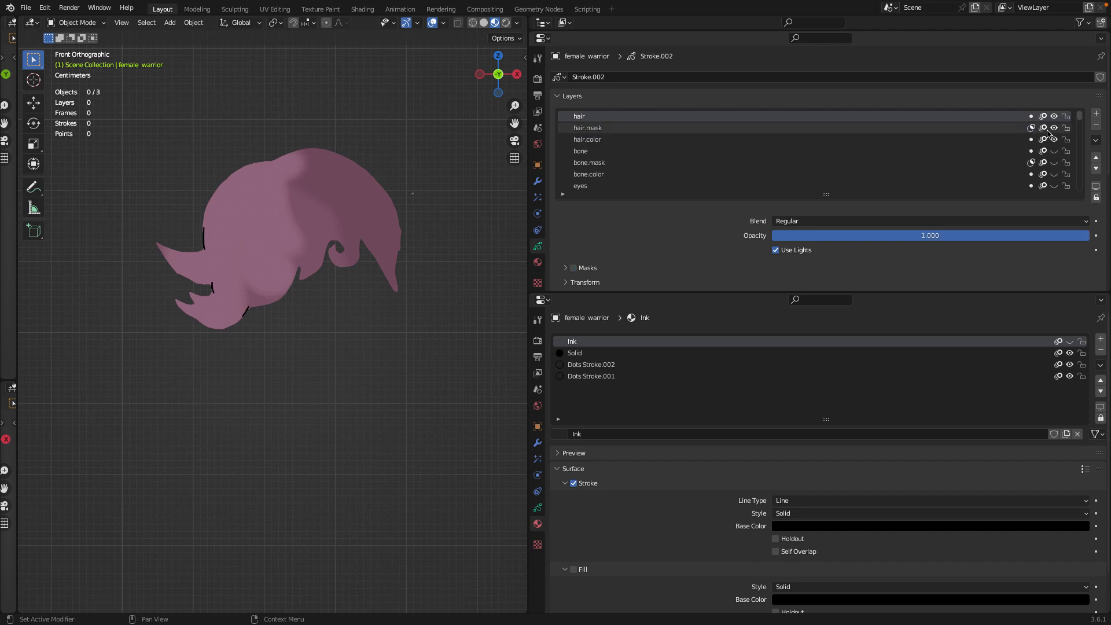
left_click(1071, 341)
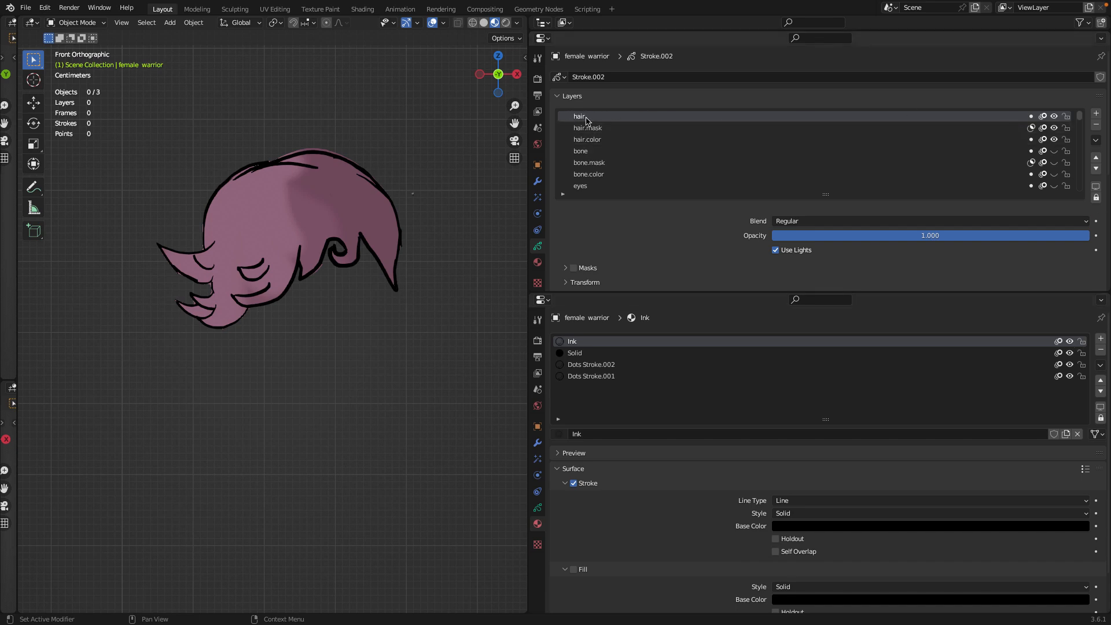
scroll(367, 180, "up", 2)
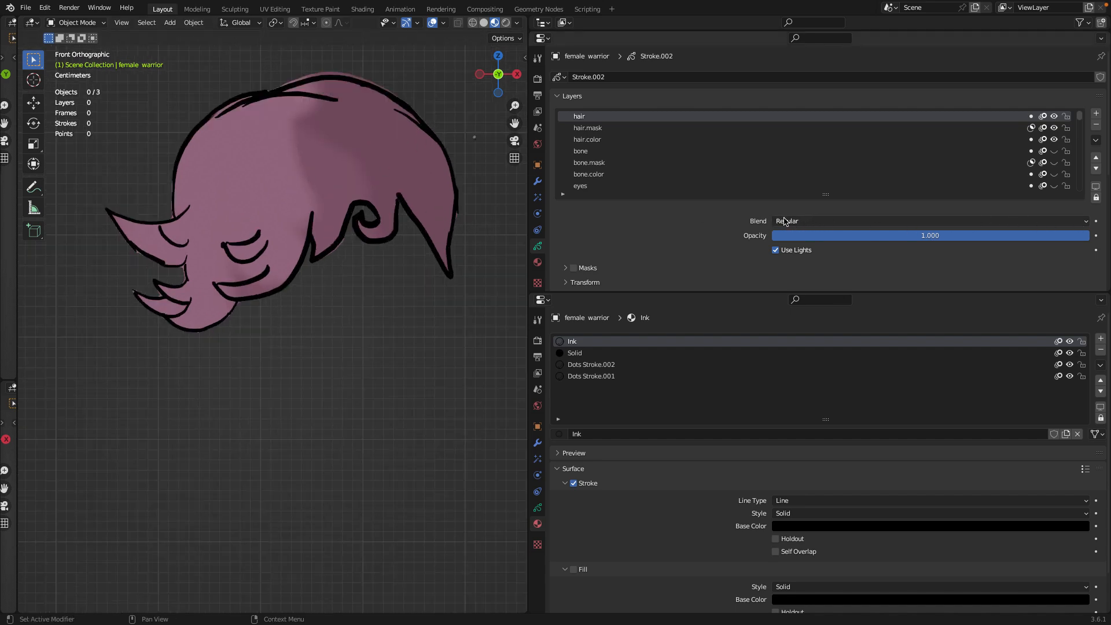
left_click(1088, 223)
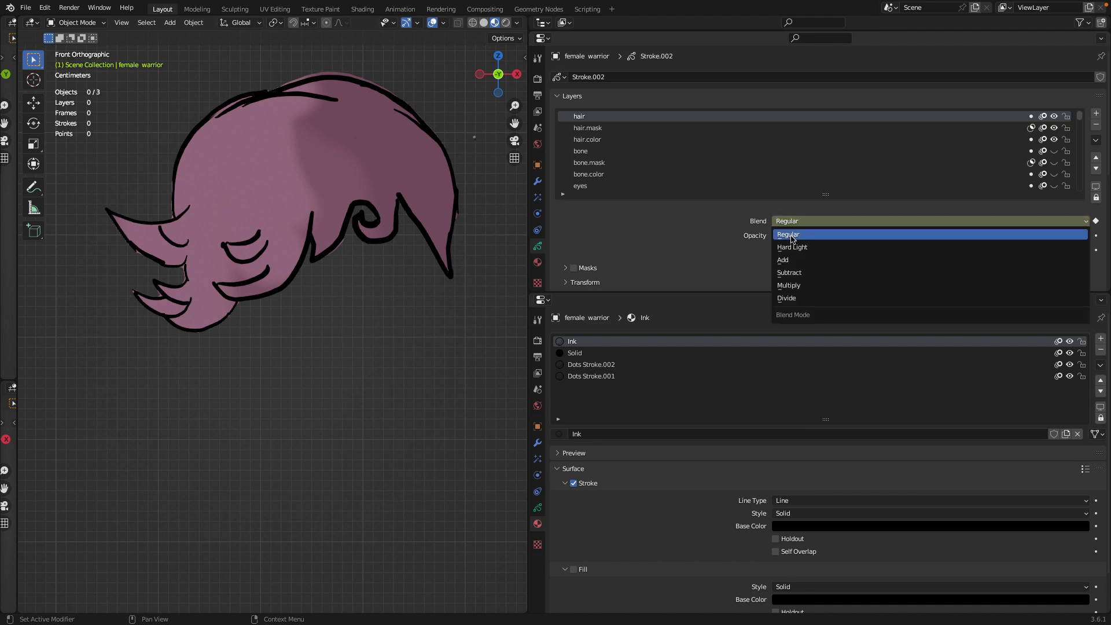
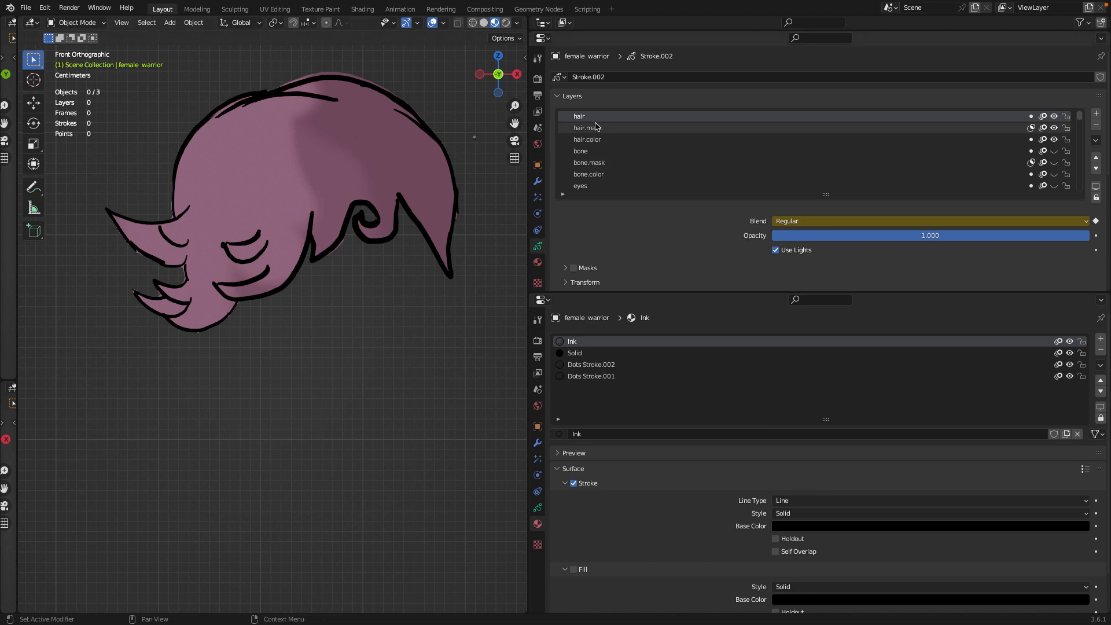
Step: Make hair.color the active layer and compare the surface settings of the Solid and Ink materials
left_click(588, 141)
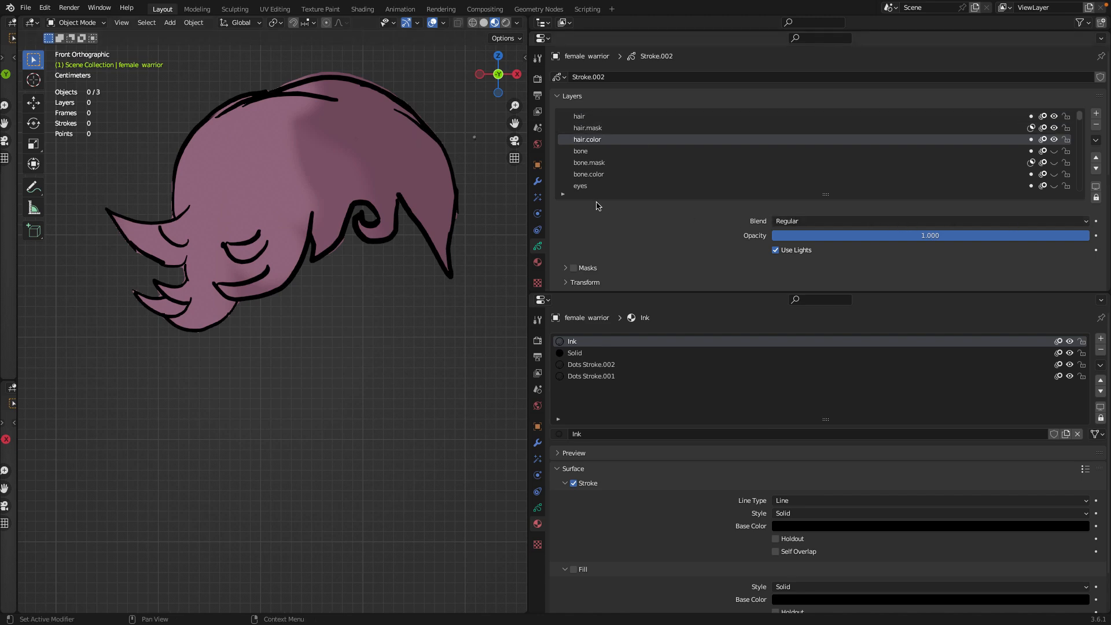
left_click(576, 355)
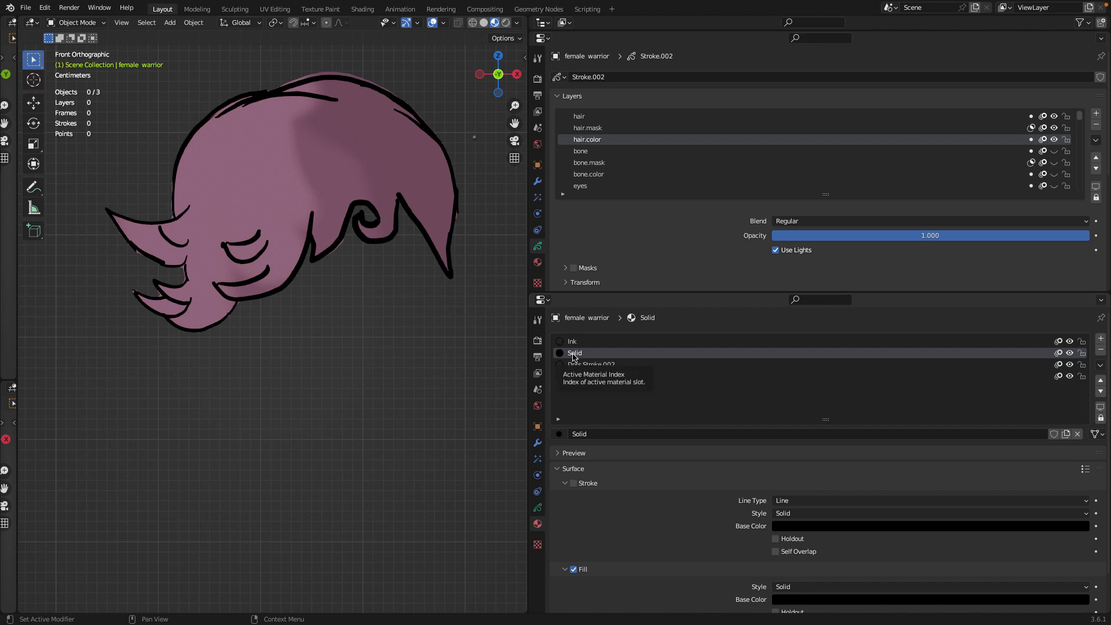
left_click(574, 342)
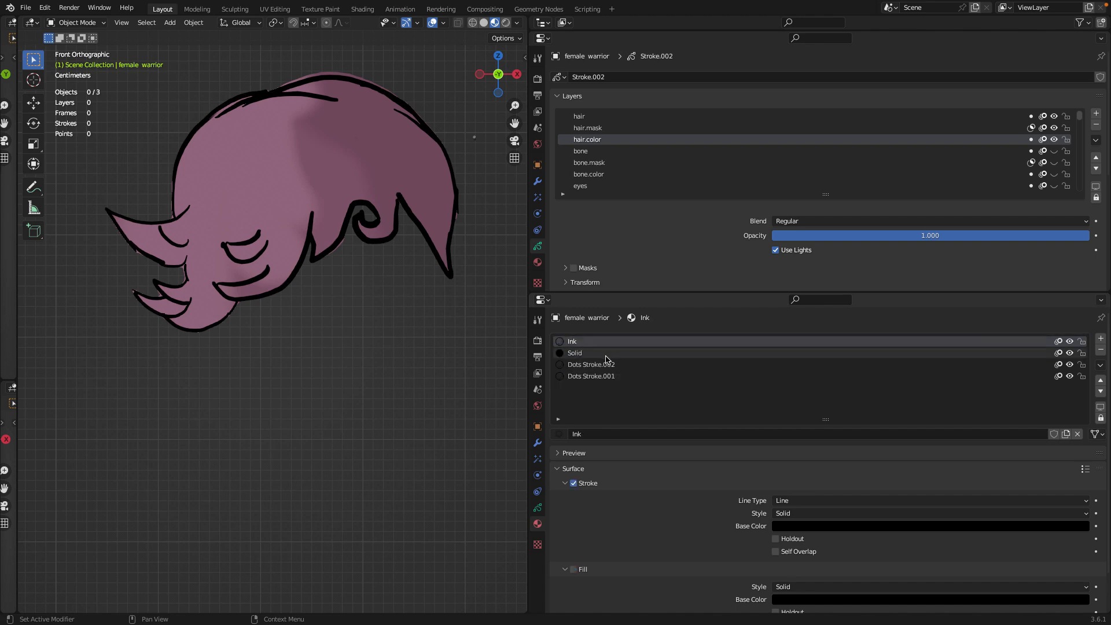
scroll(725, 527, "down", 2)
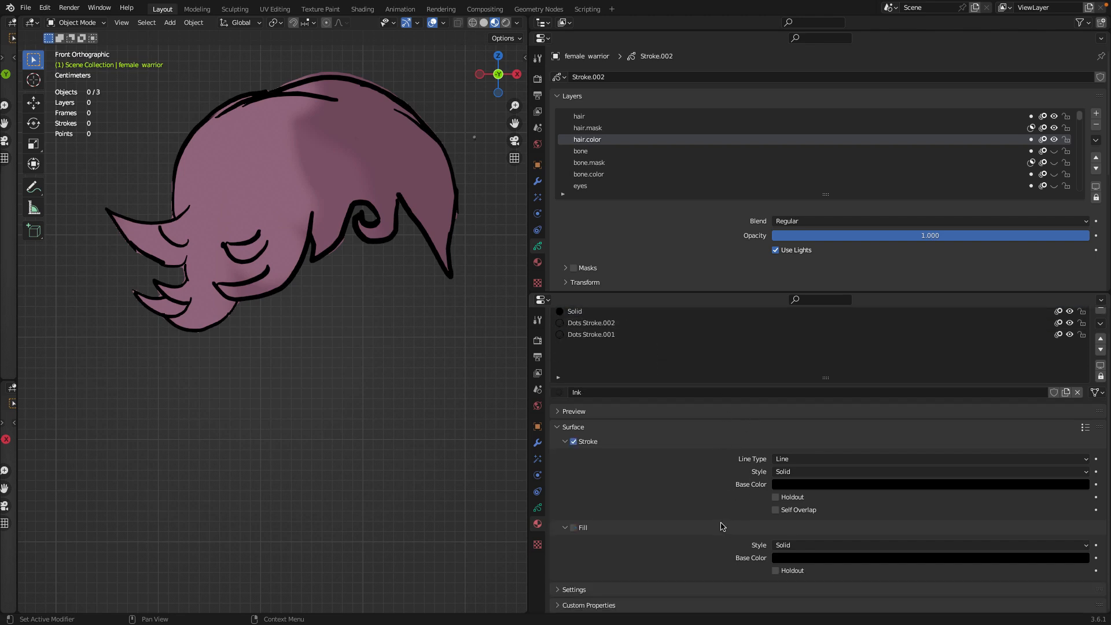
Step: Reopen the Ink material's surface settings and turn its Fill on and back off to preview the effect on the hair
left_click(565, 429)
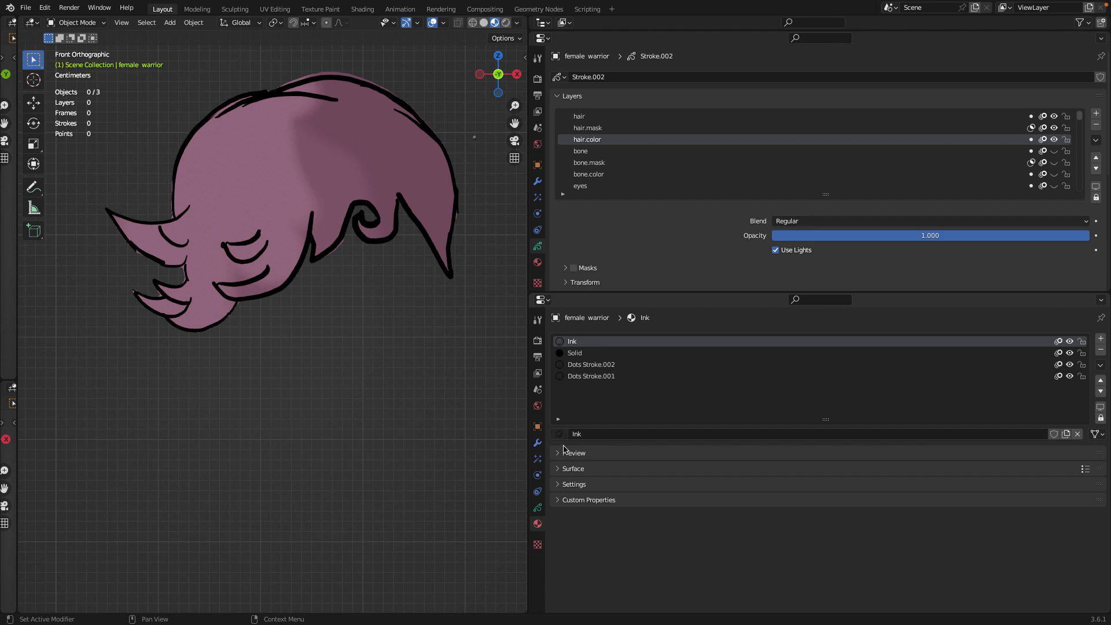
left_click(565, 468)
scroll(637, 347, "up", 2)
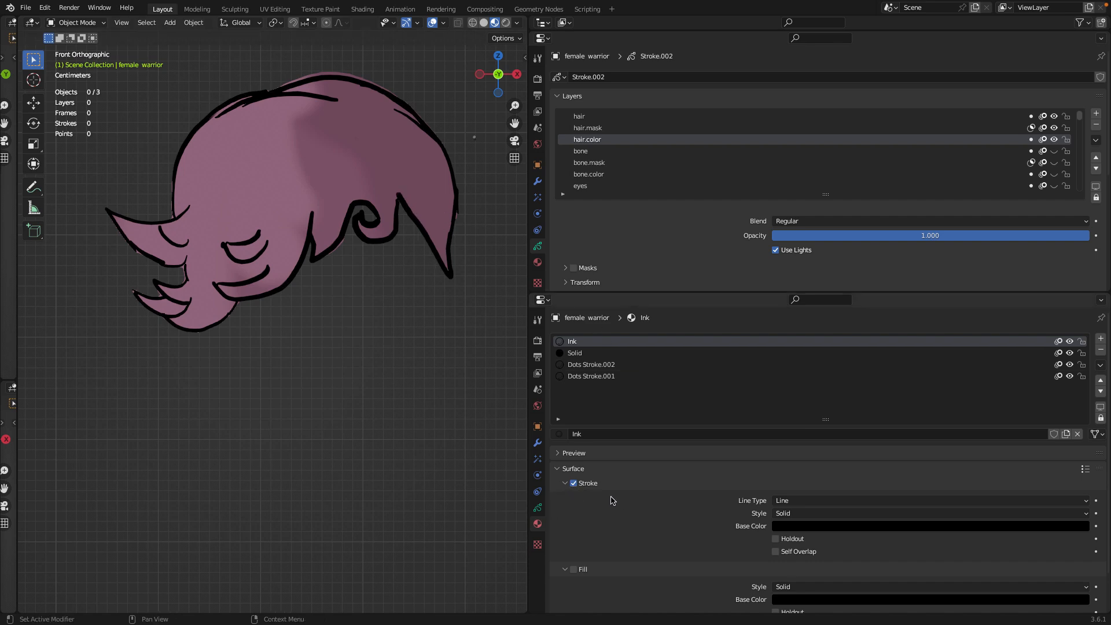
left_click(573, 570)
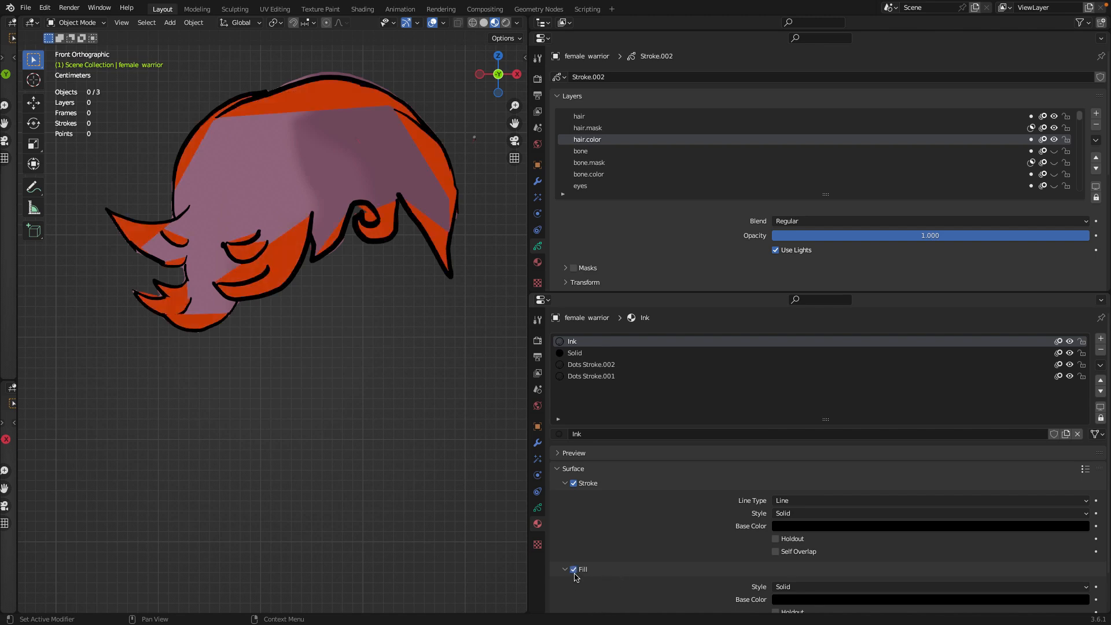
left_click(574, 572)
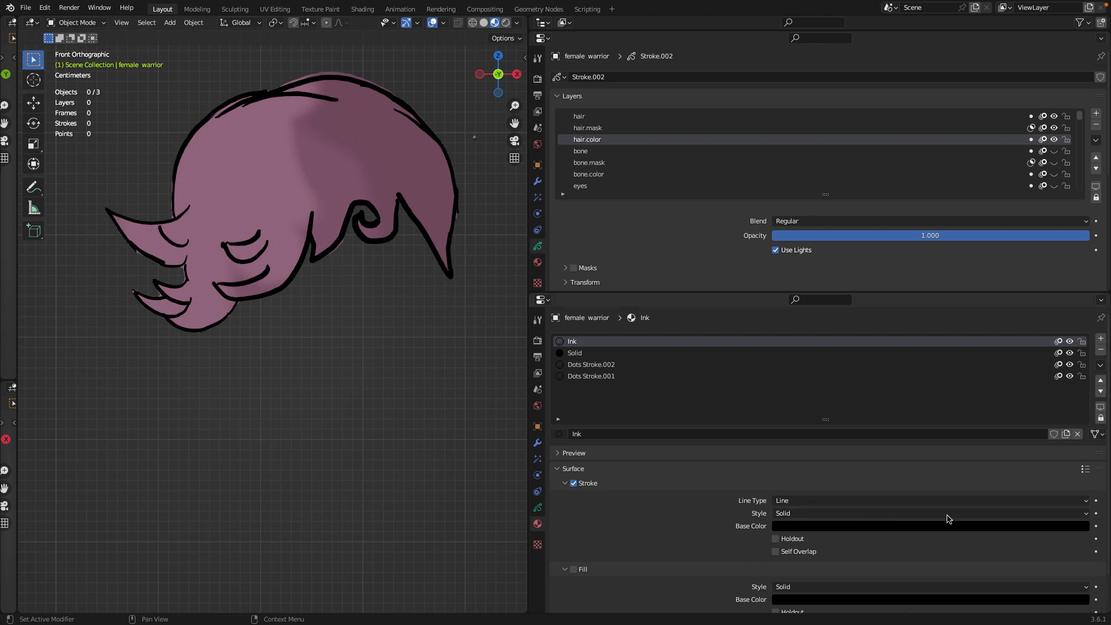
Step: Review the Solid material's stroke and fill settings, and isolate the hair.color layer by hiding hair and hair.mask
left_click(579, 355)
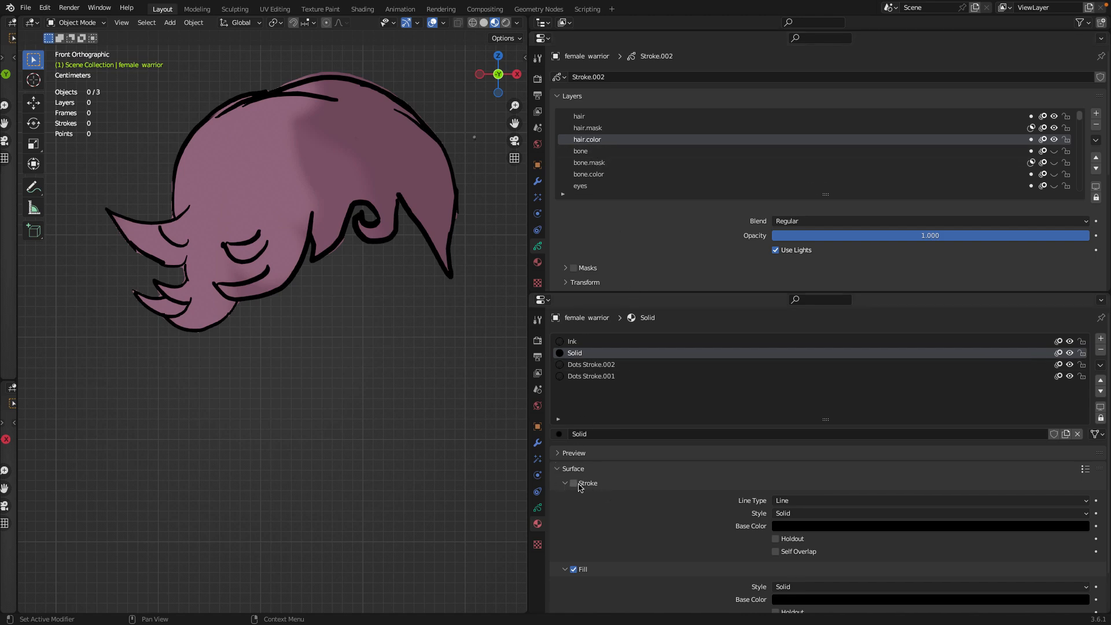
scroll(664, 513, "down", 2)
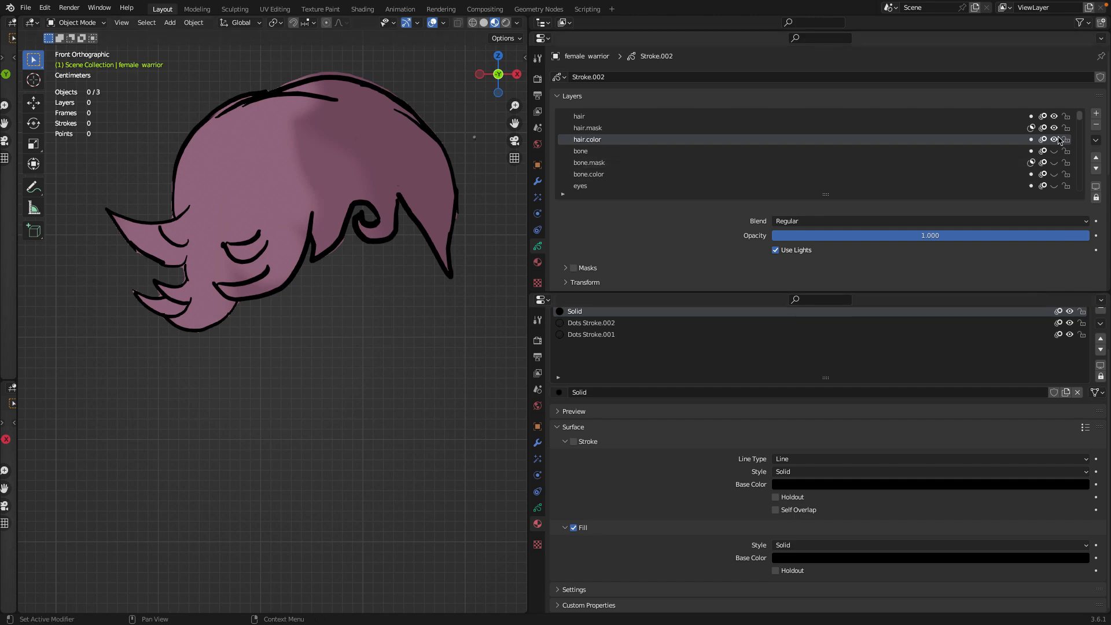
left_click(1054, 117)
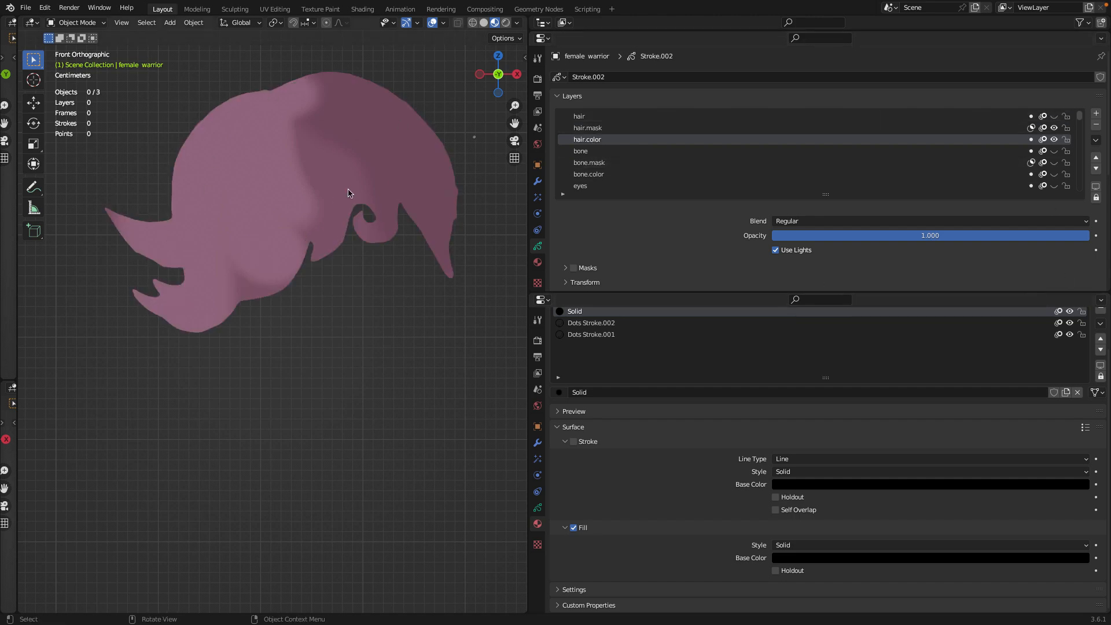
left_click(1054, 128)
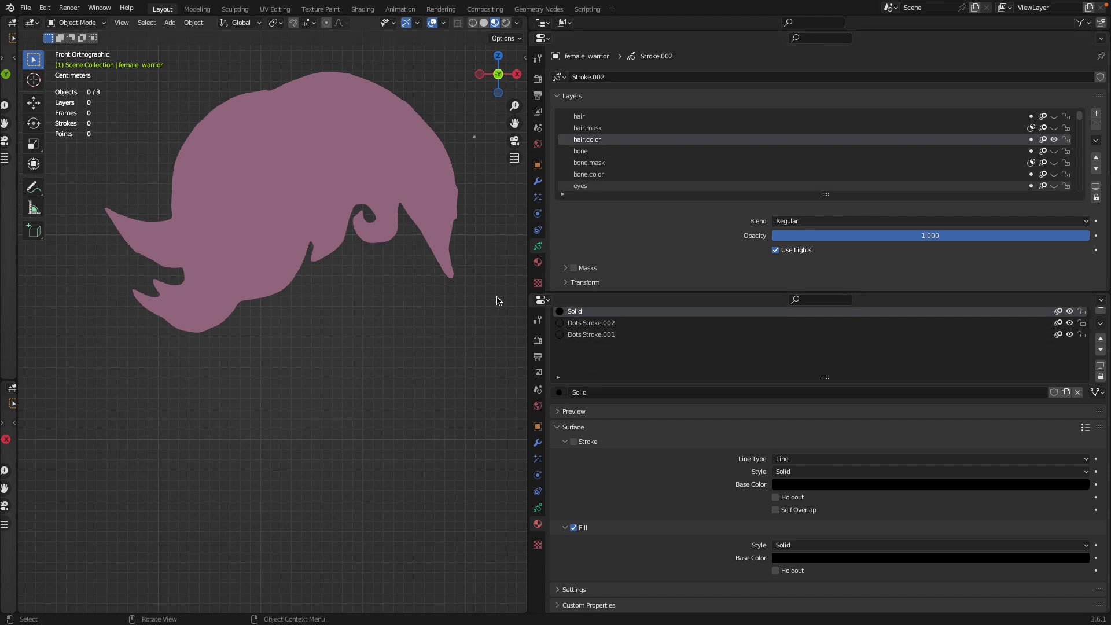
Step: Switch between the Ink and Solid materials for comparison, leaving Solid as the active material
scroll(586, 320, "up", 2)
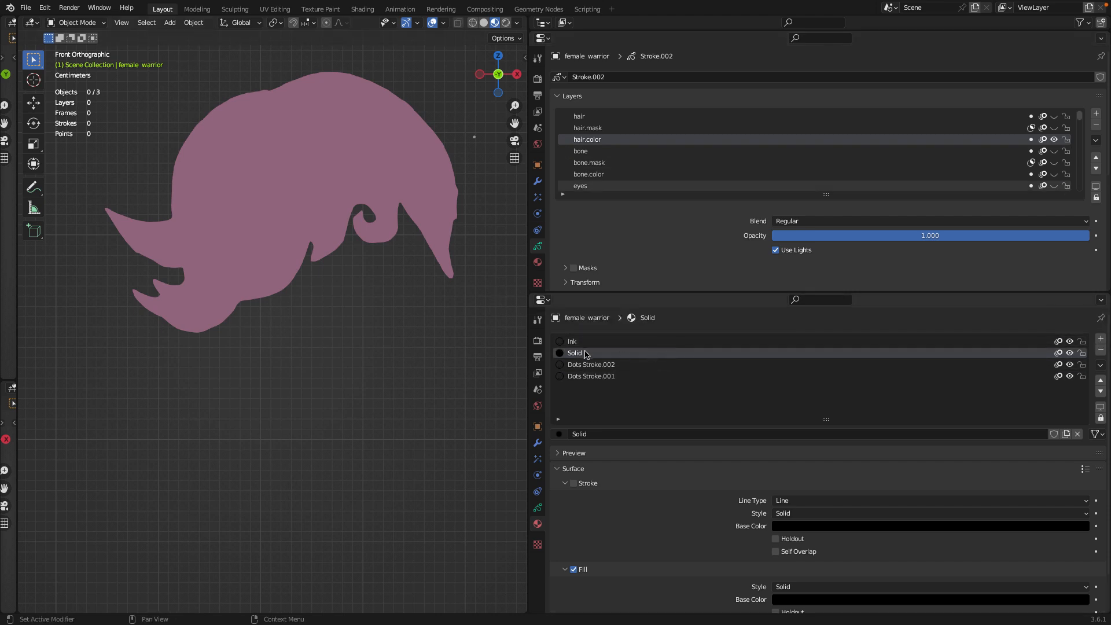
left_click(582, 342)
left_click(580, 355)
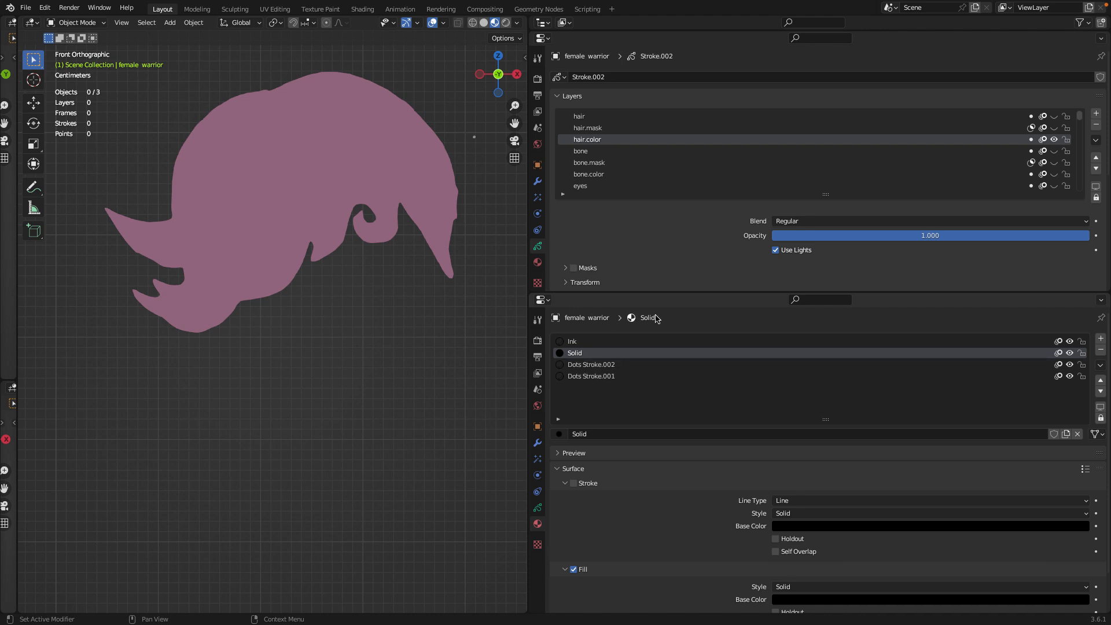
Step: Make hair.mask the active layer, show it over hair.color, and examine the hair shading up close
left_click(602, 128)
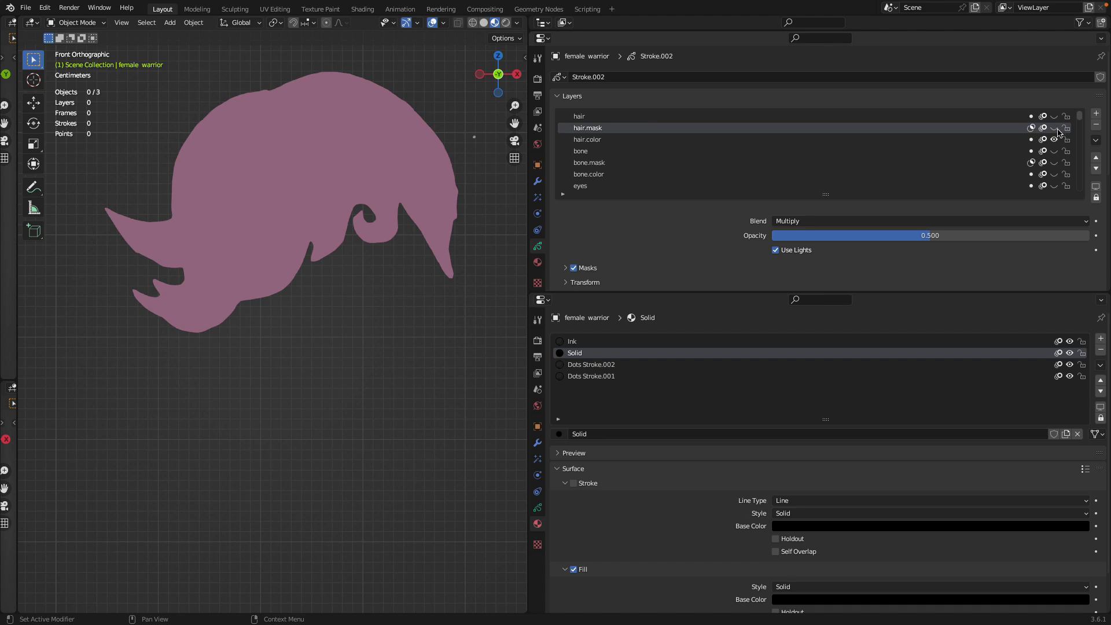
left_click(1055, 128)
scroll(294, 168, "down", 2)
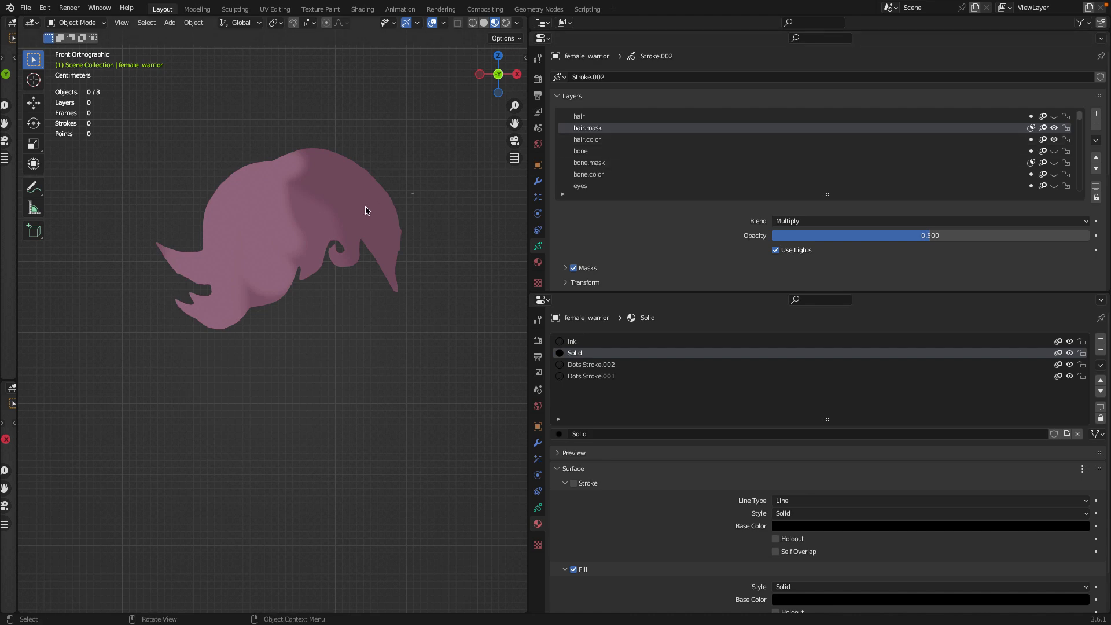
scroll(394, 196, "up", 3)
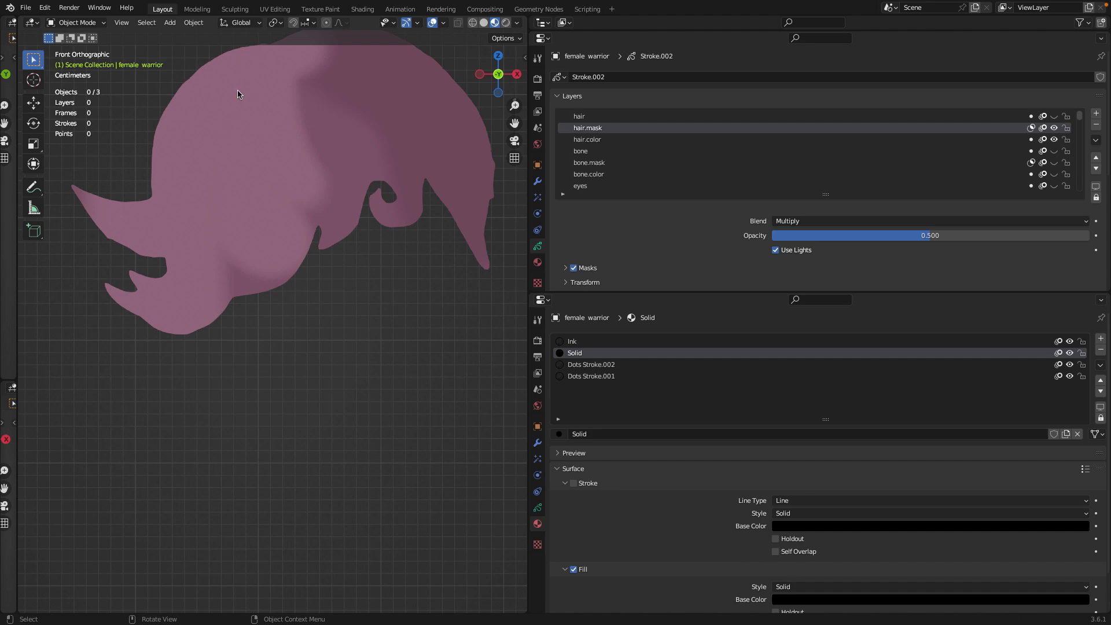
Step: Toggle the hair.mask layer's visibility repeatedly to compare the hair with and without its shading
left_click(1056, 130)
left_click(1055, 130)
left_click(1056, 129)
left_click(1055, 129)
left_click(1055, 130)
left_click(1055, 130)
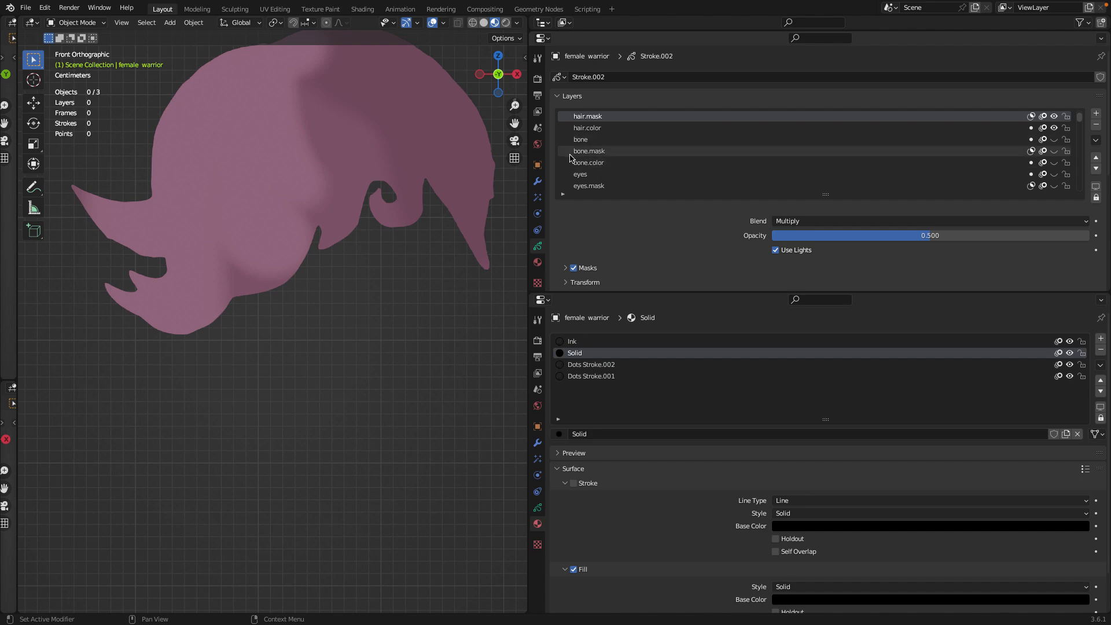
Step: Examine the layer list for how each body part is organized into line, mask and color layers
scroll(617, 167, "down", 2)
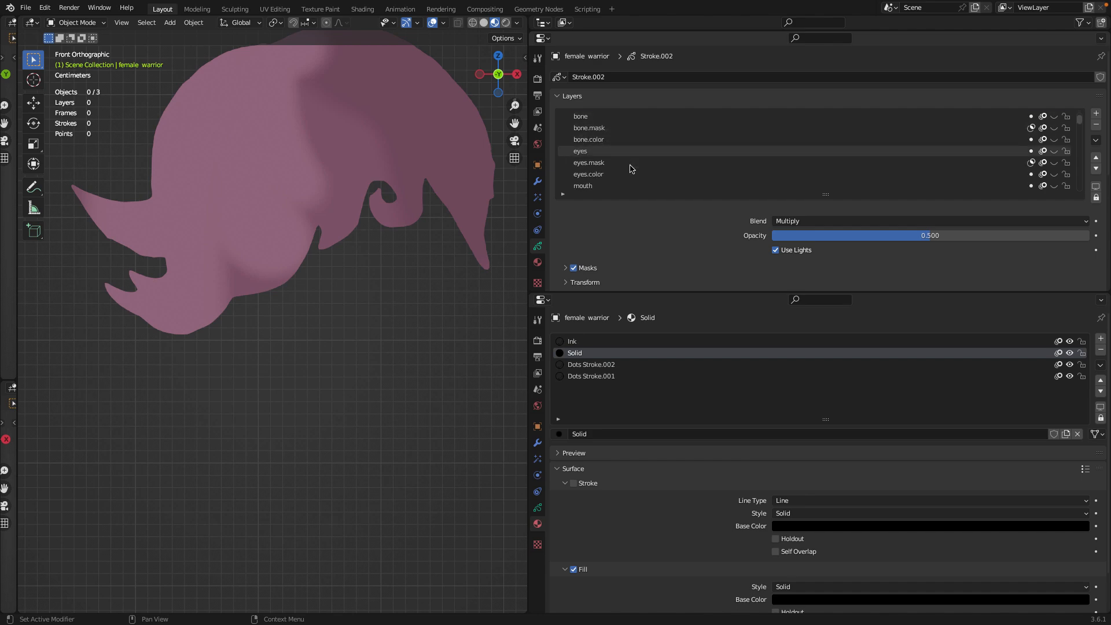
scroll(625, 171, "down", 2)
scroll(637, 174, "down", 2)
scroll(660, 177, "down", 2)
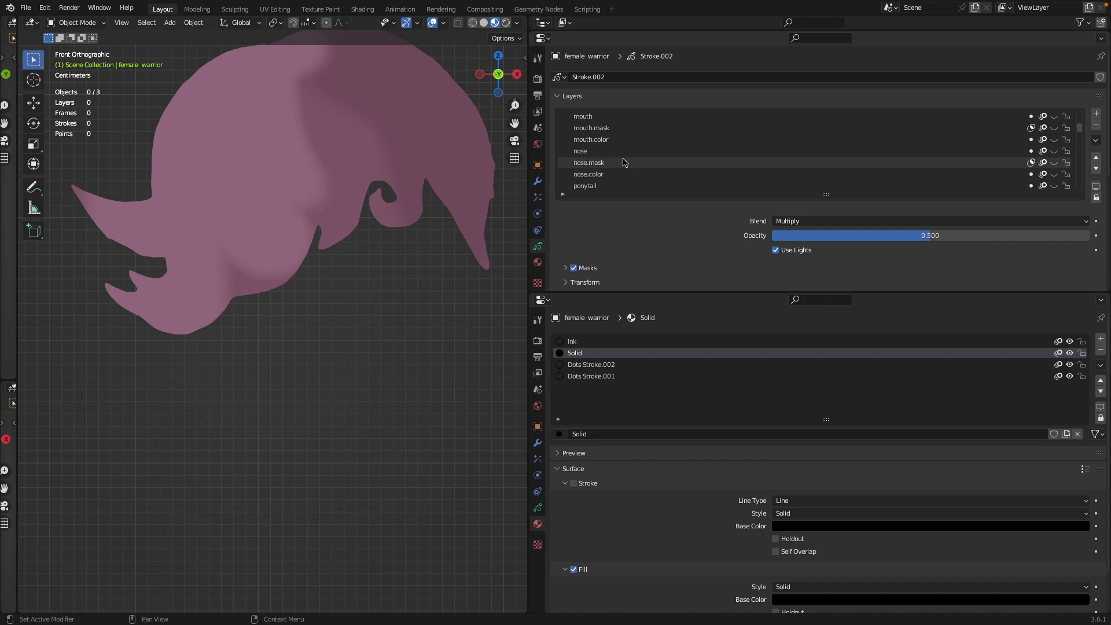
scroll(642, 176, "down", 2)
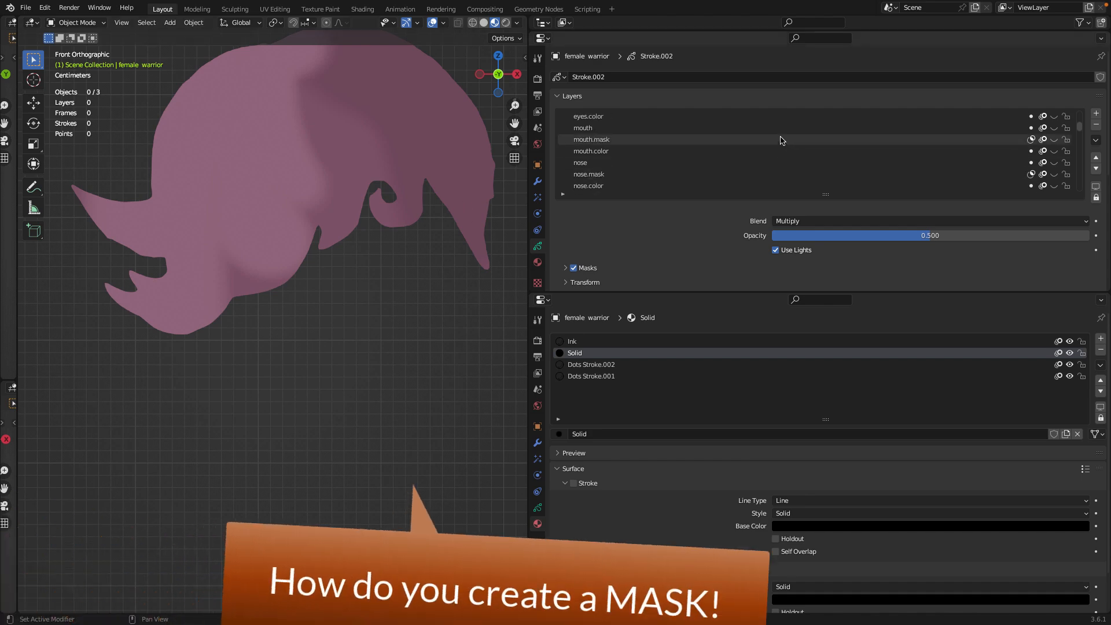
scroll(666, 156, "up", 9)
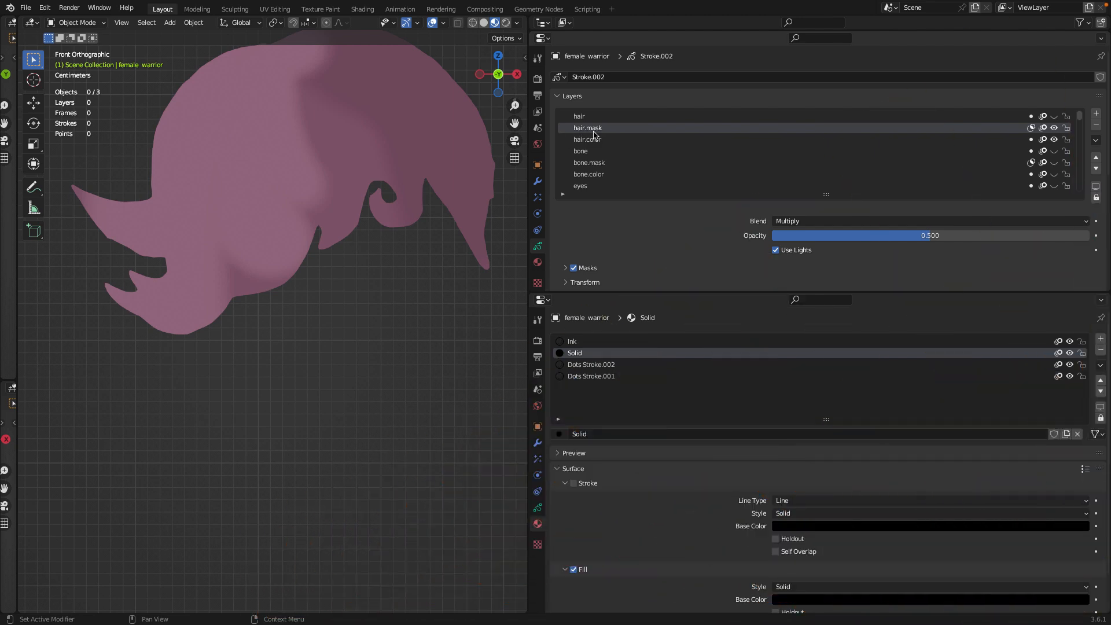
Step: Try a new layer with masking enabled above hair.mask, and undo both changes
left_click(1097, 114)
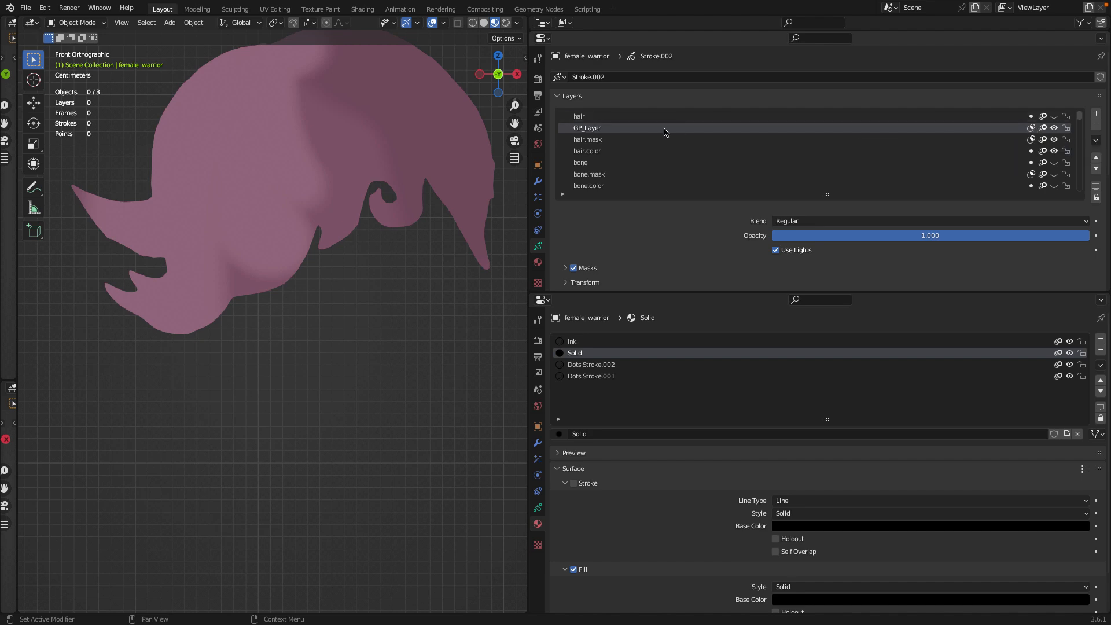
key("ctrl+z")
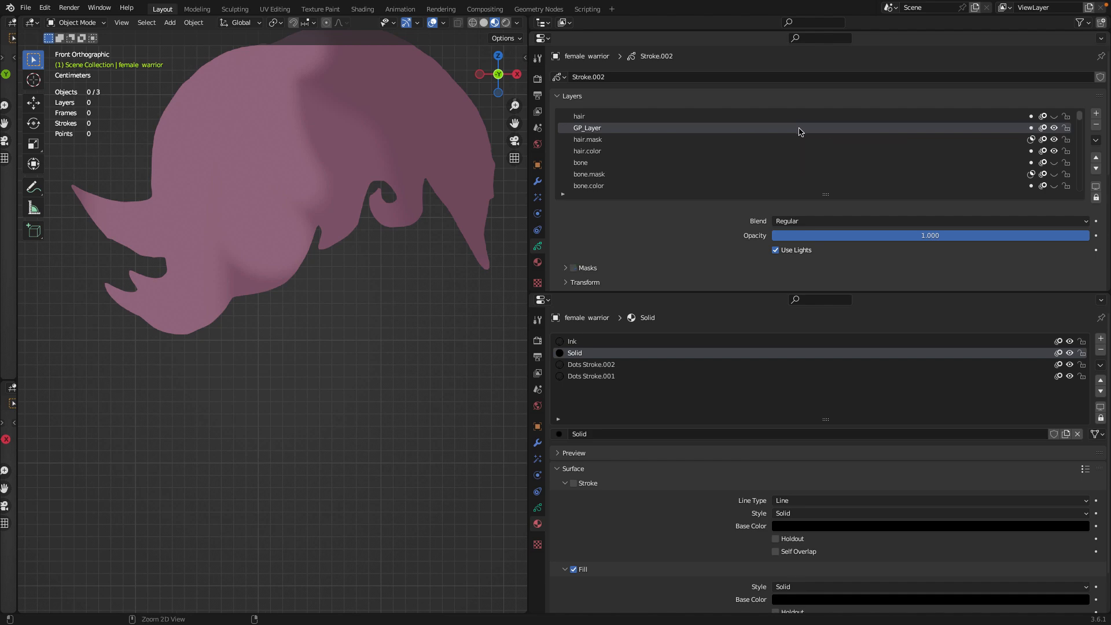
key("ctrl+z")
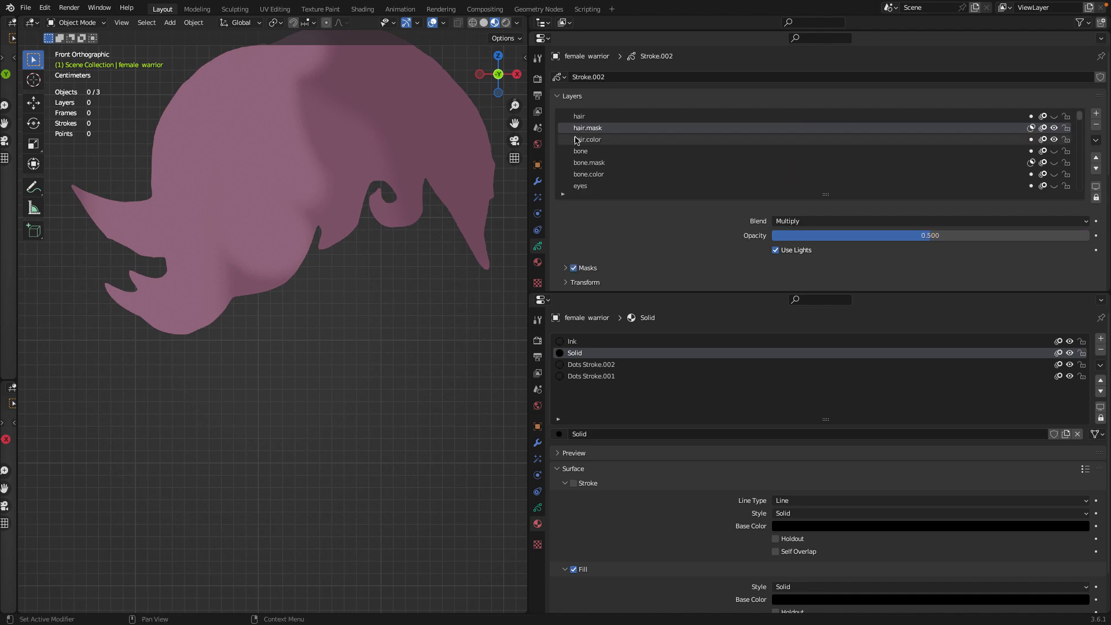
Step: Toggle masking on the hair.mask layer off and back on, comparing the unmasked and masked shading around the whole hair
left_click(1032, 128)
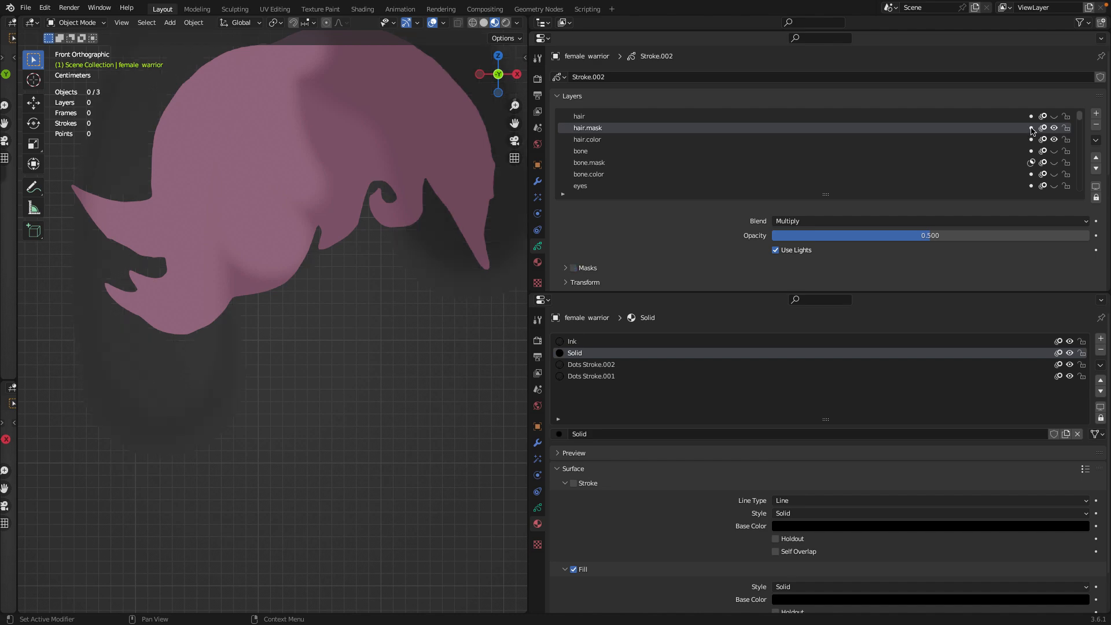
left_click(1032, 128)
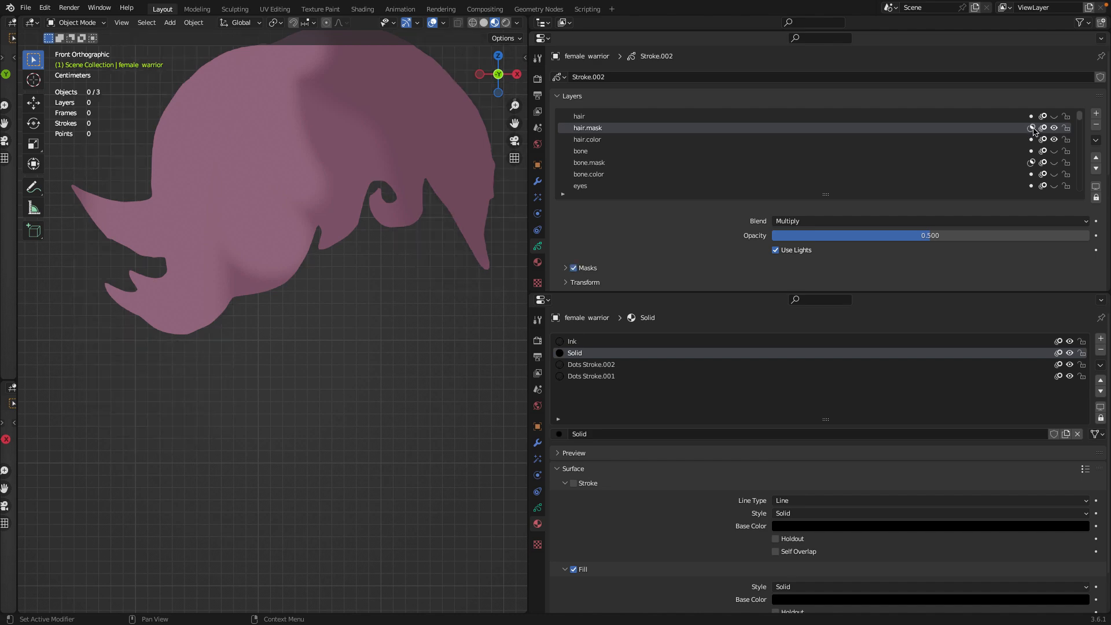
left_click(1032, 127)
scroll(278, 182, "down", 4)
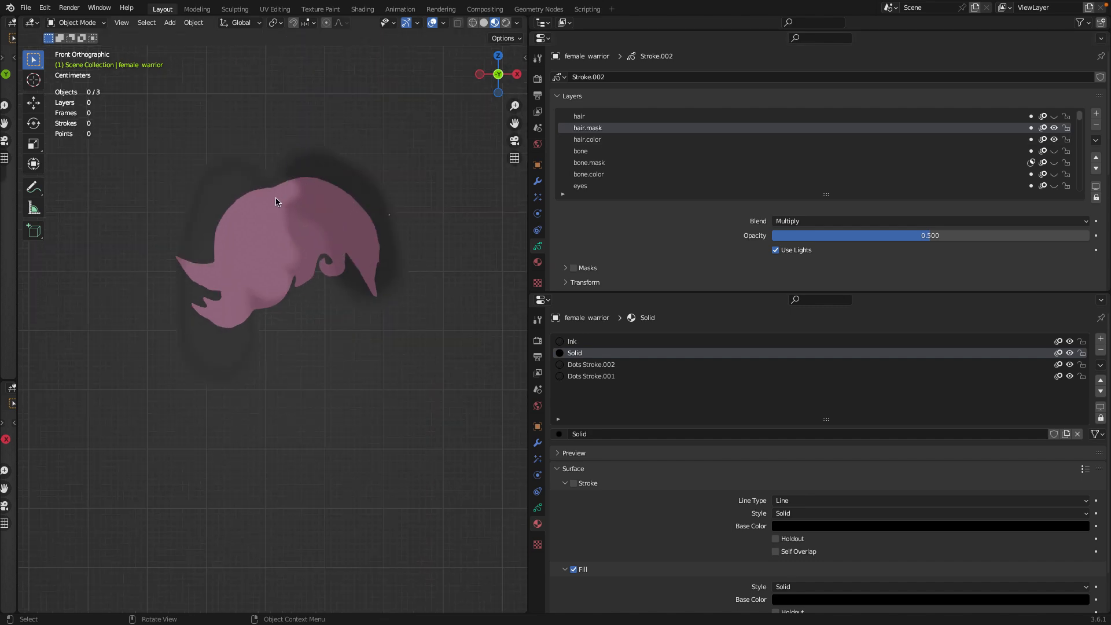
scroll(303, 200, "up", 2)
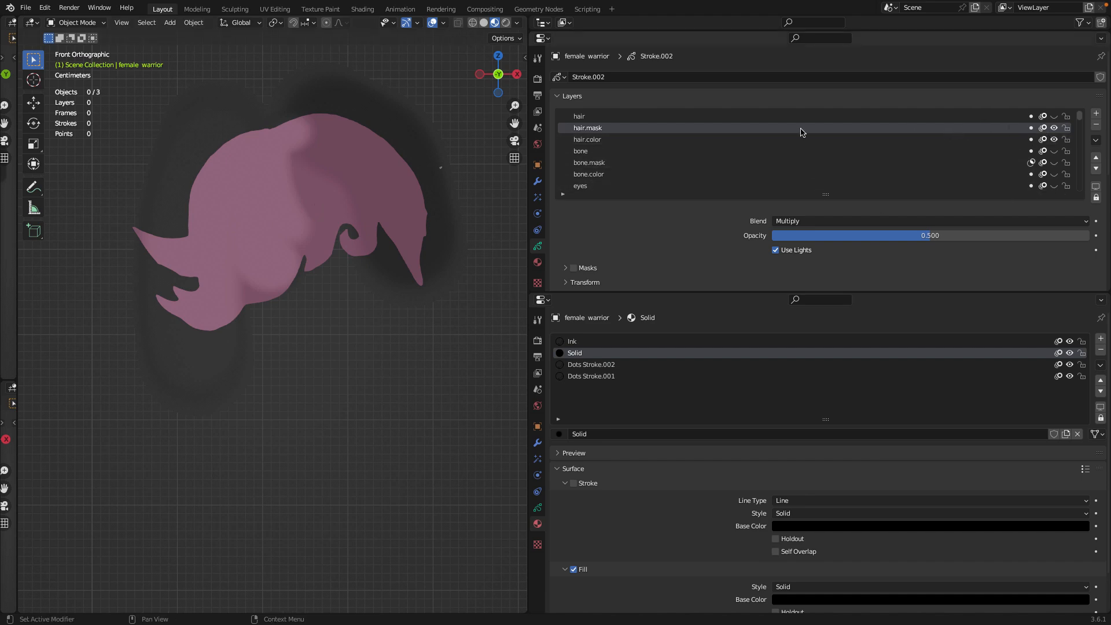
left_click(1030, 128)
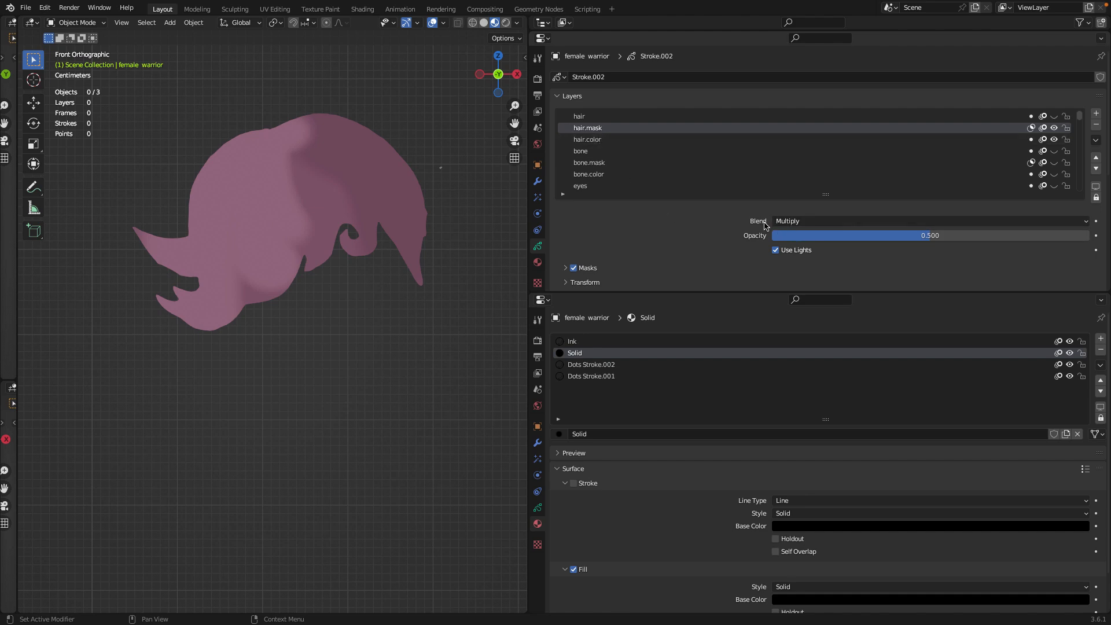
Step: Preview the hair.mask layer with the Regular blend mode, and return it to Multiply
left_click(1087, 222)
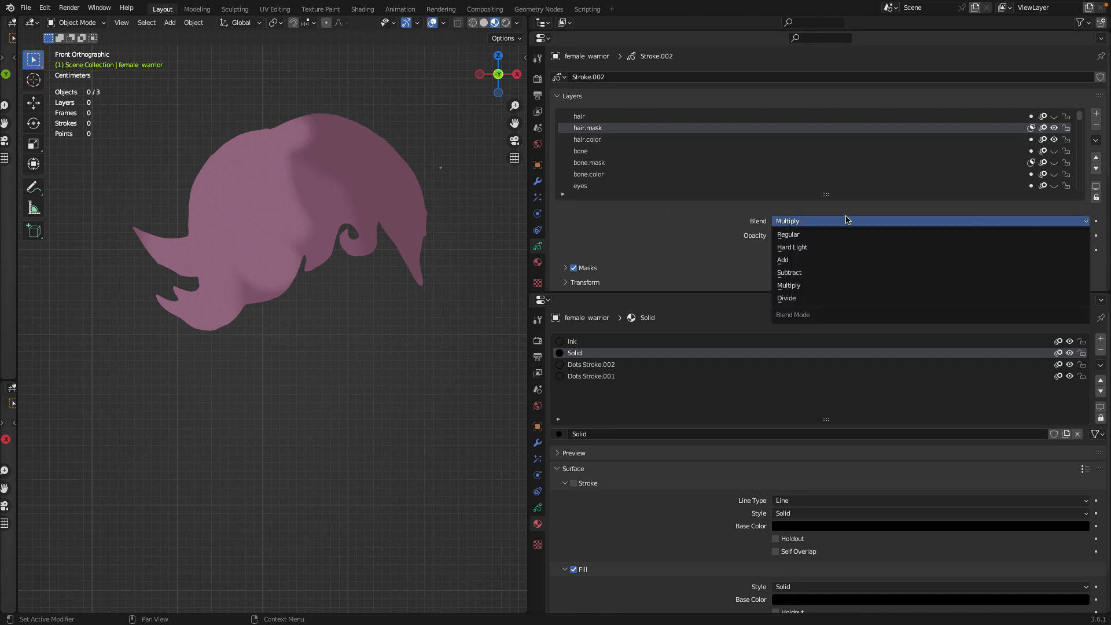
left_click(793, 231)
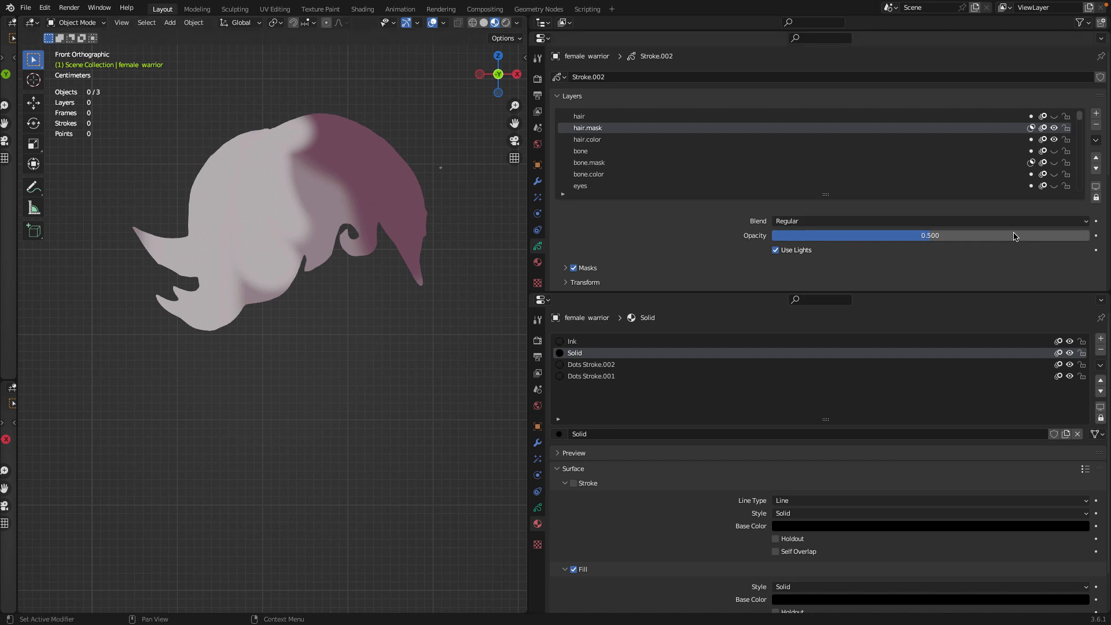
left_click(1085, 222)
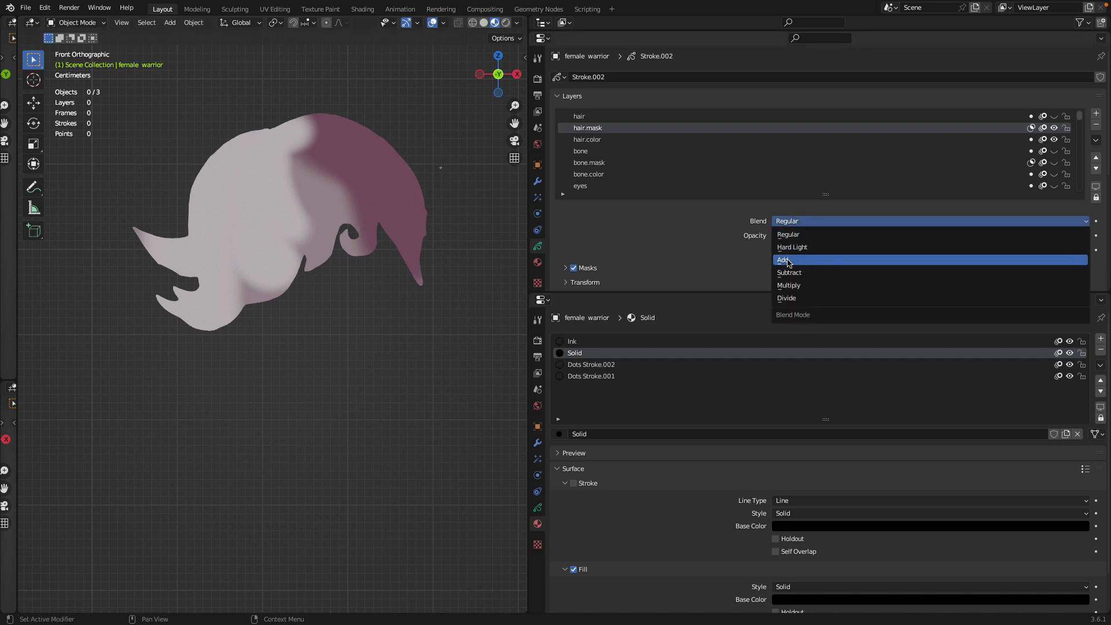
left_click(800, 286)
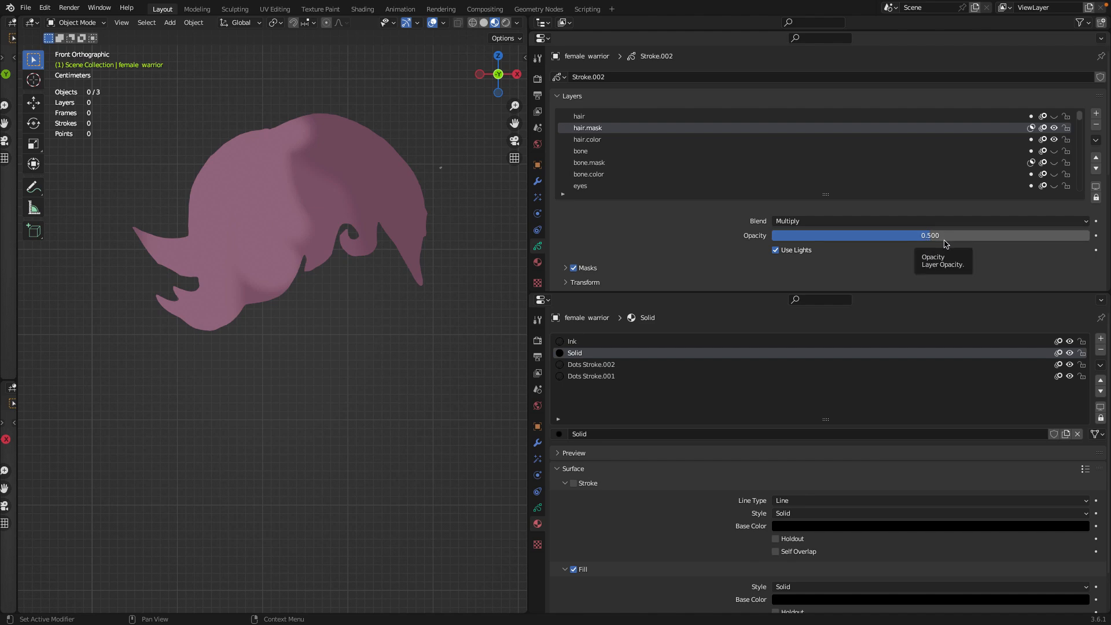
Step: Raise the hair.mask layer's opacity to 1.000 to preview the shading, and set it back to 0.500
left_click_drag(947, 243, 1088, 235)
scroll(355, 178, "down", 1)
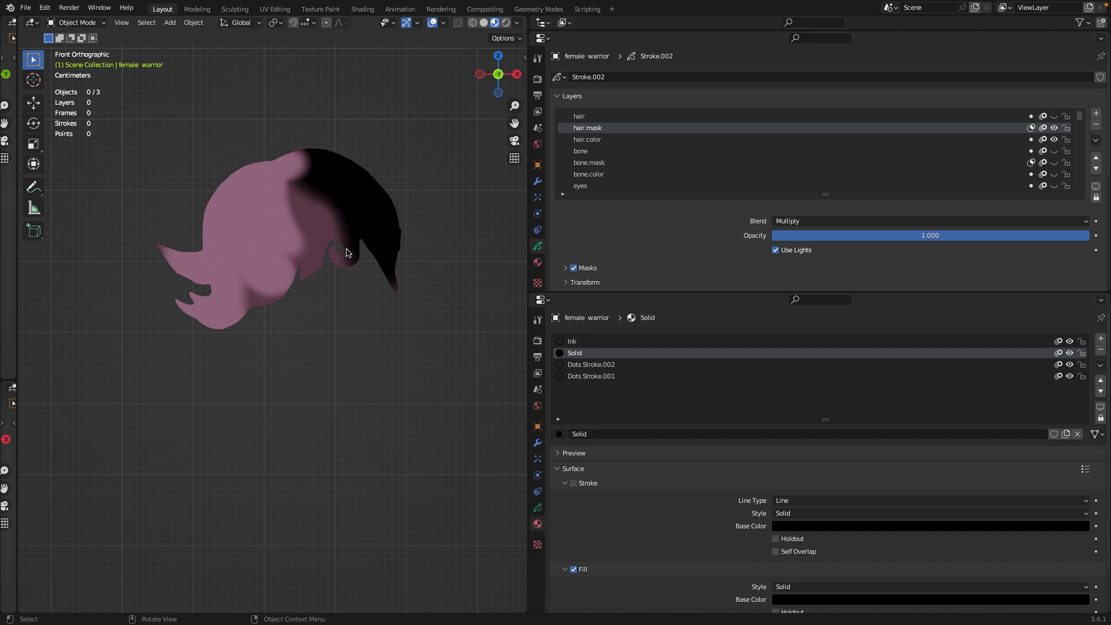
left_click(923, 237)
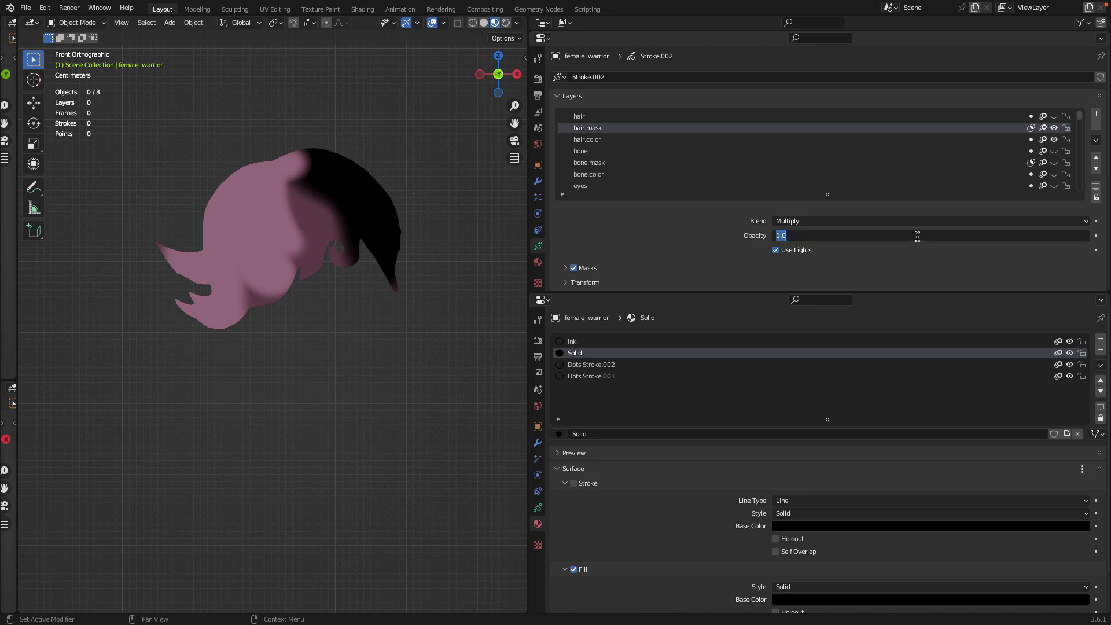
key("BackSpace")
key("Return")
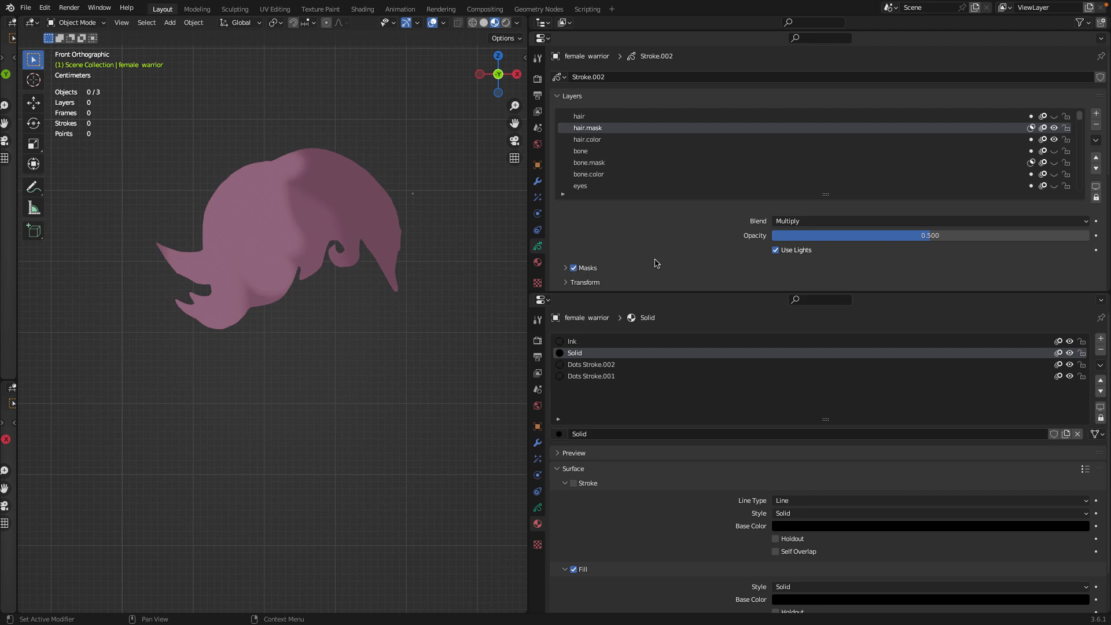
Step: Compare both masking toggles for hair.mask, its layer-row switch and its Masks setting, leaving masking enabled
left_click(1031, 128)
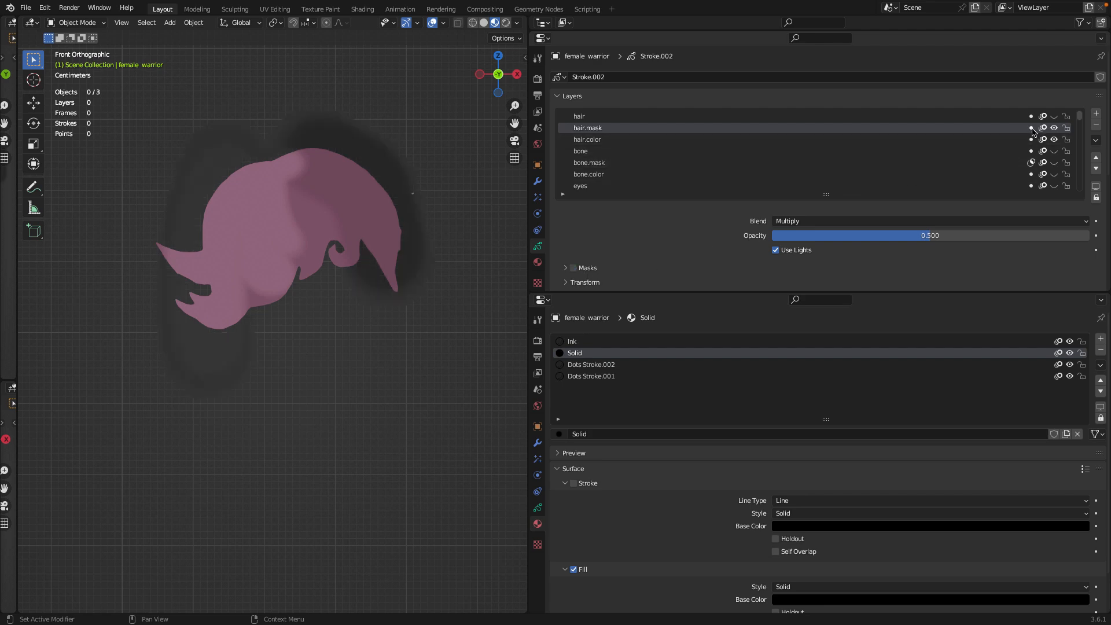
left_click(1032, 127)
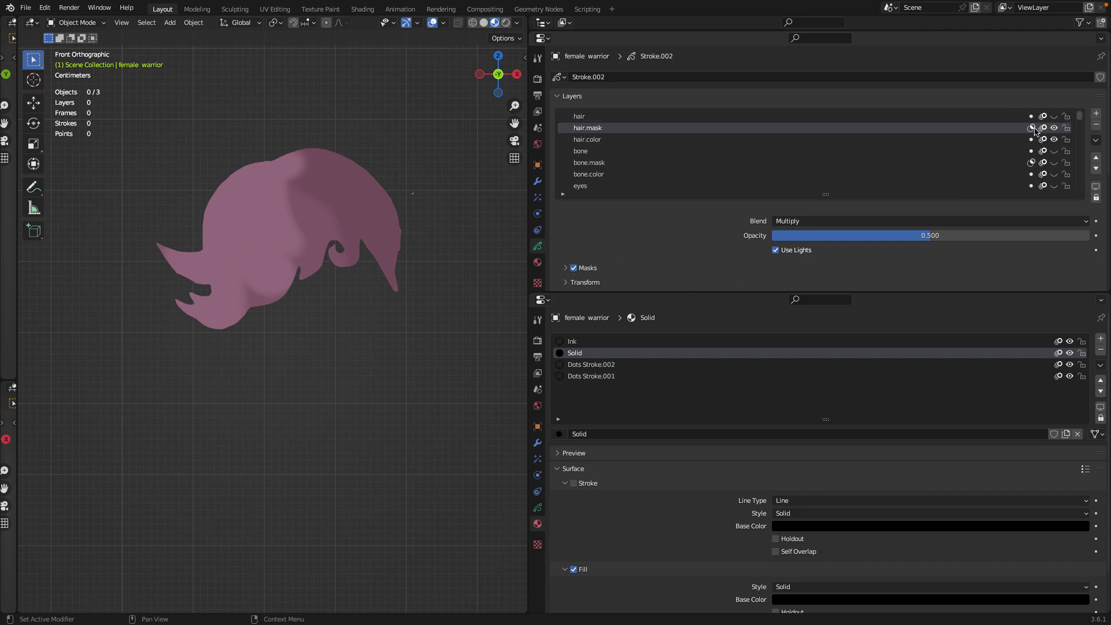
left_click(573, 269)
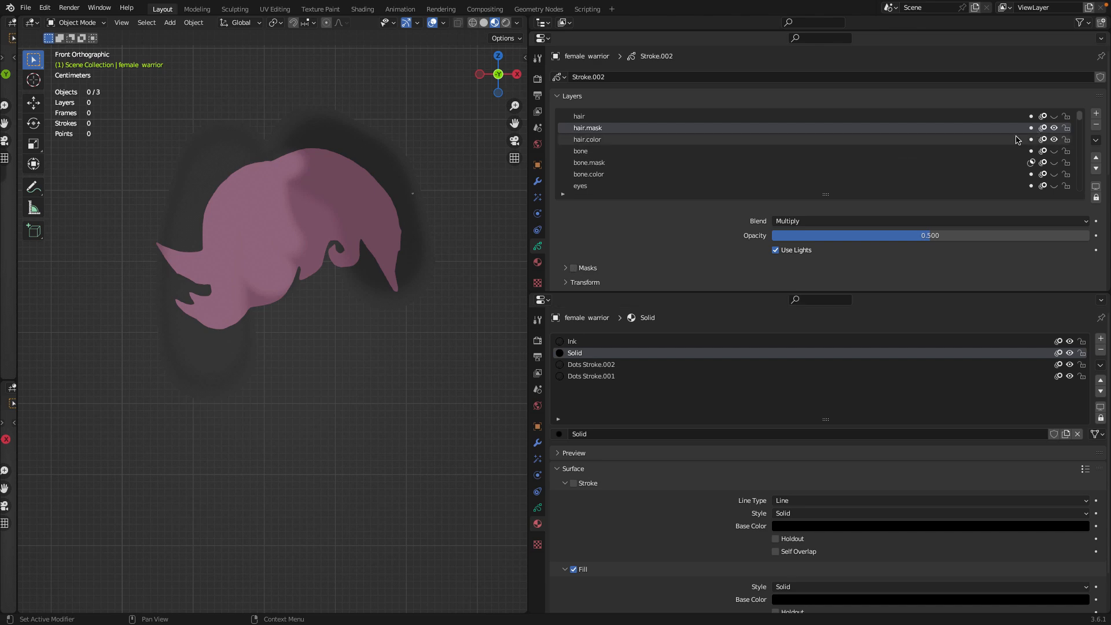
left_click(573, 268)
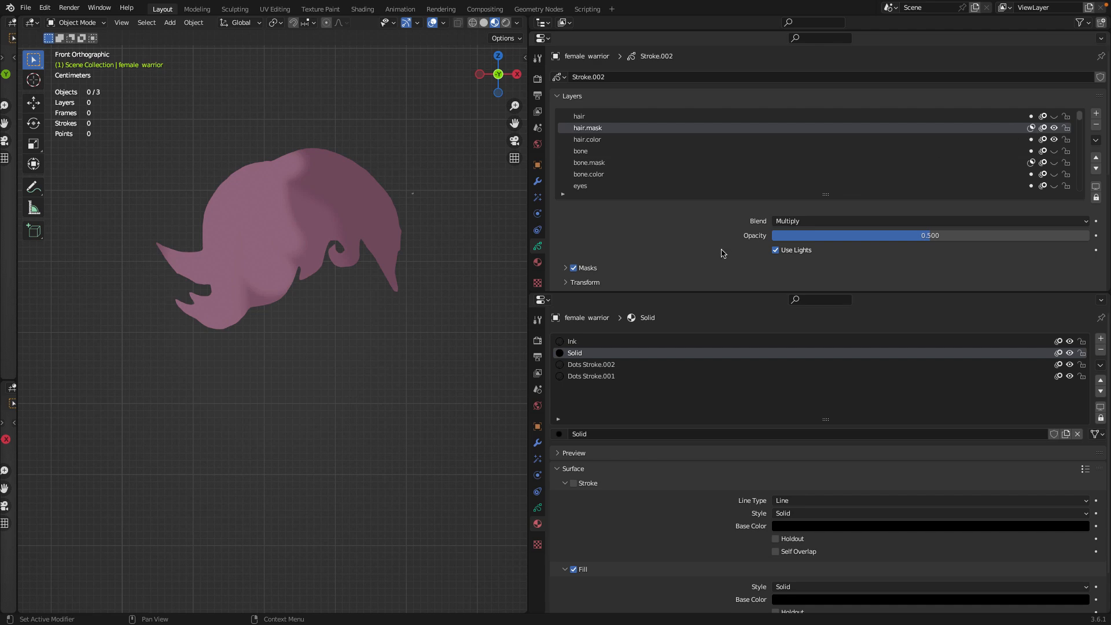
Step: Enlarge the layer properties area, expand the Masks settings of hair.mask, and remove hair.color from its mask list
left_click_drag(628, 294, 618, 444)
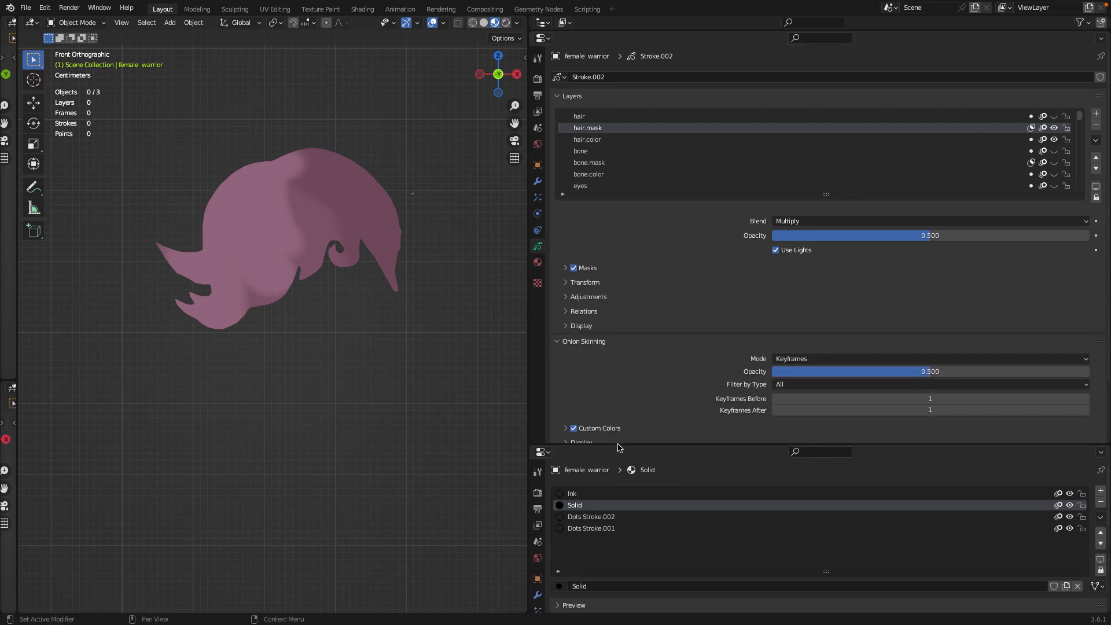
left_click(566, 269)
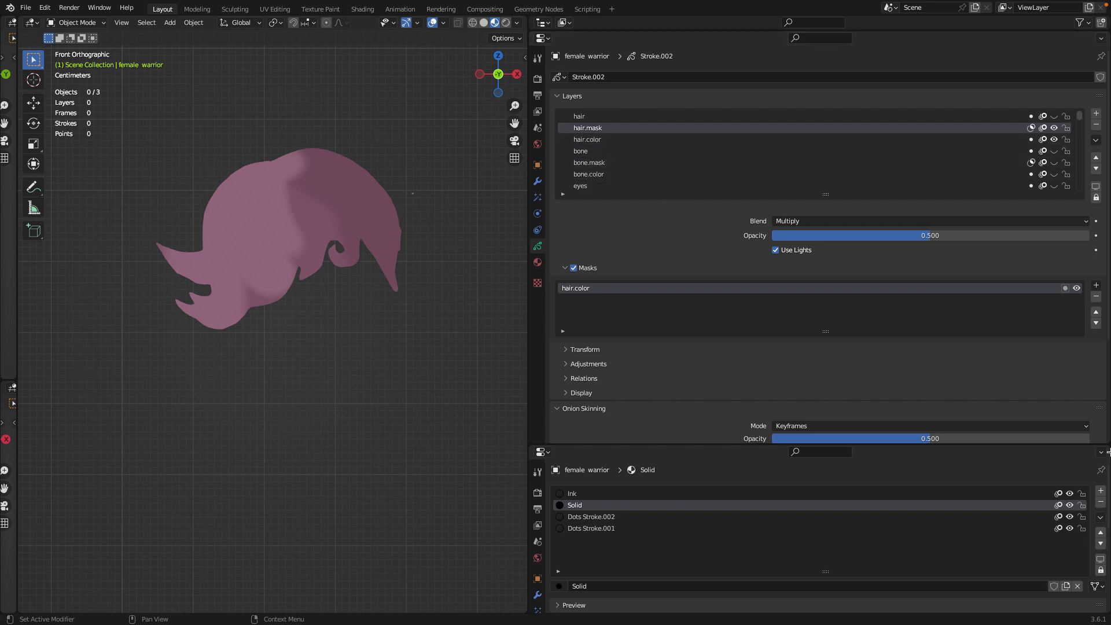
left_click(1097, 298)
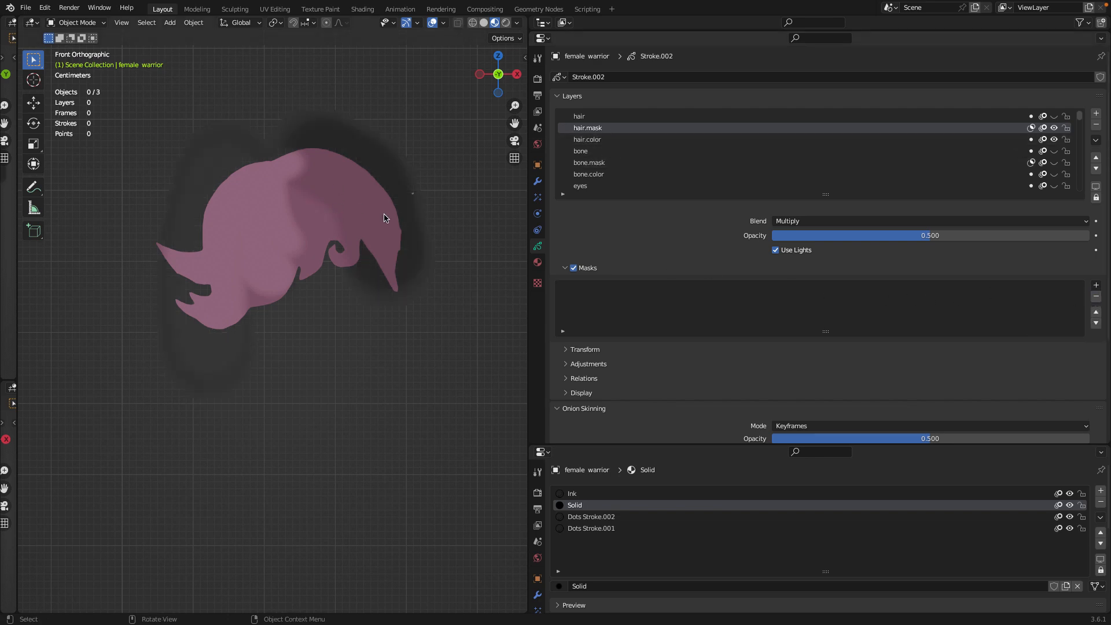
Step: Make hair.color the active layer and enable masks on it
left_click(586, 118)
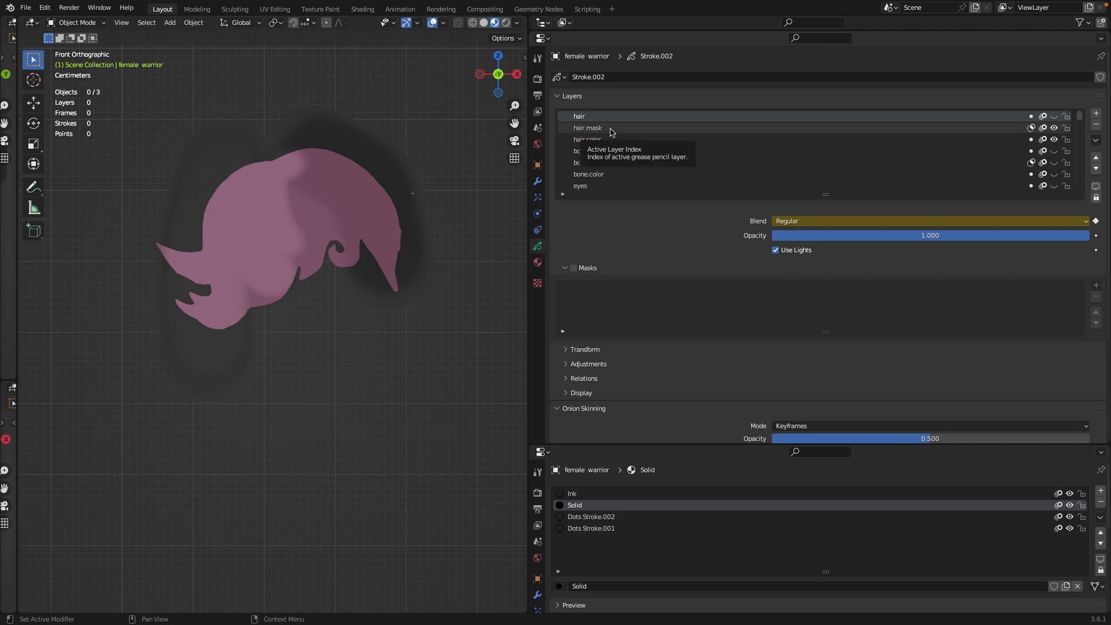
left_click(596, 142)
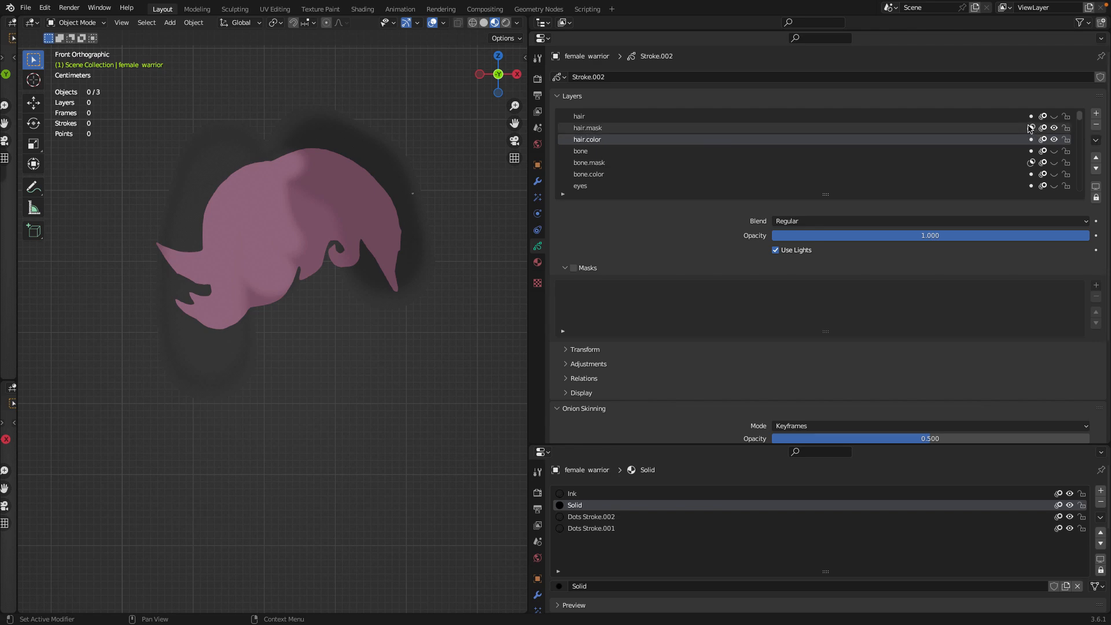
left_click(573, 269)
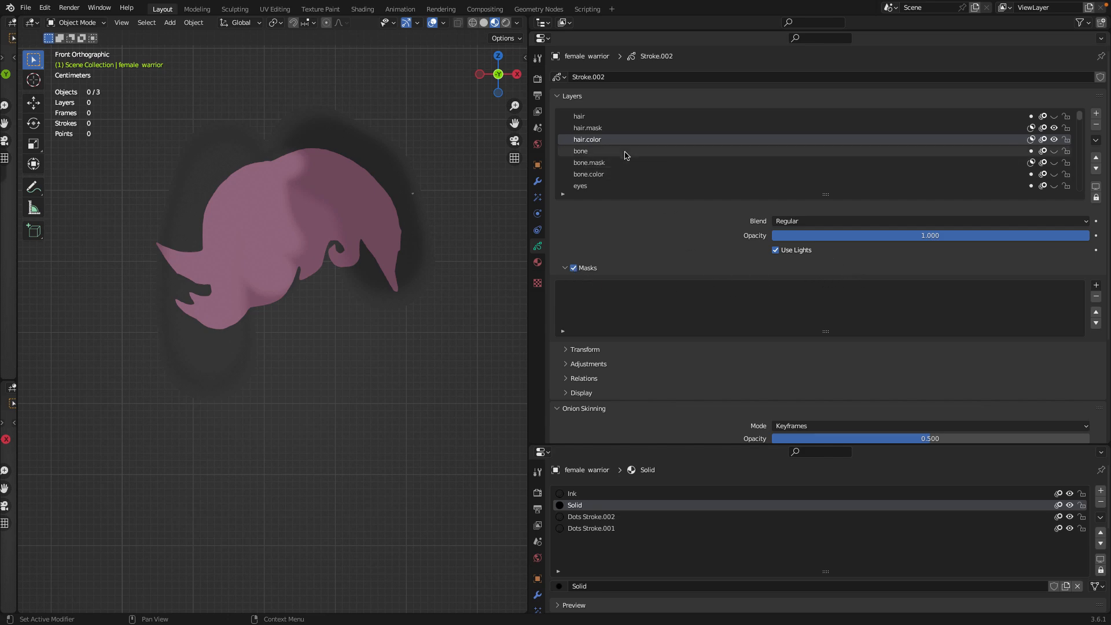
Step: Return to the hair.mask layer and add hair.color to its mask list as the masking layer
left_click(625, 129)
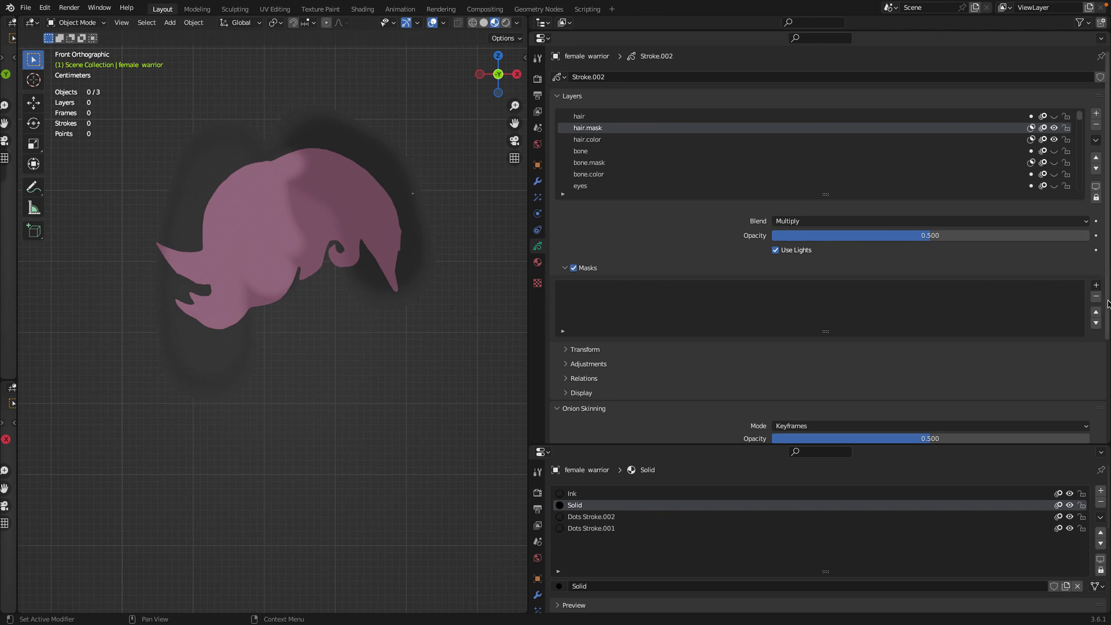
left_click(1096, 286)
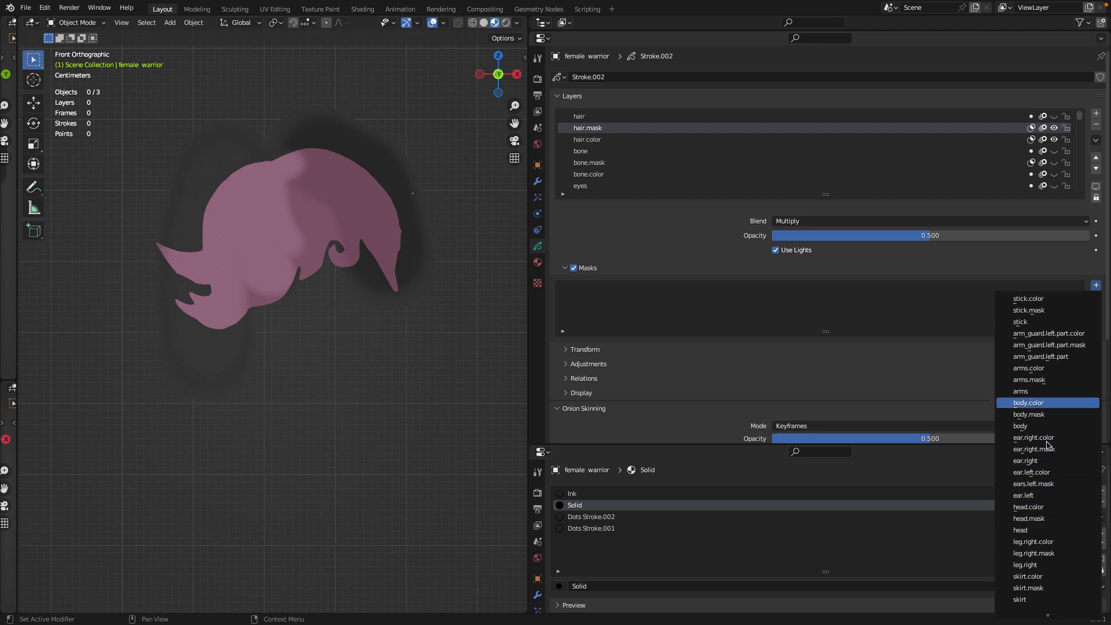
scroll(1053, 533, "down", 15)
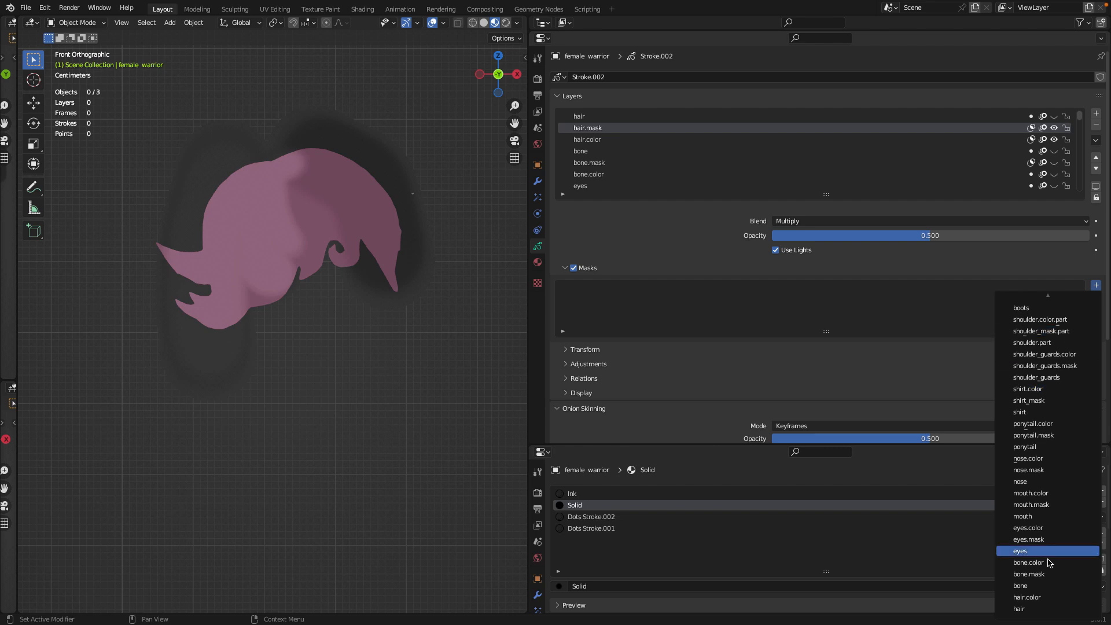
scroll(1032, 612, "up", 5)
scroll(1032, 612, "down", 2)
scroll(1033, 612, "down", 5)
scroll(1029, 612, "up", 6)
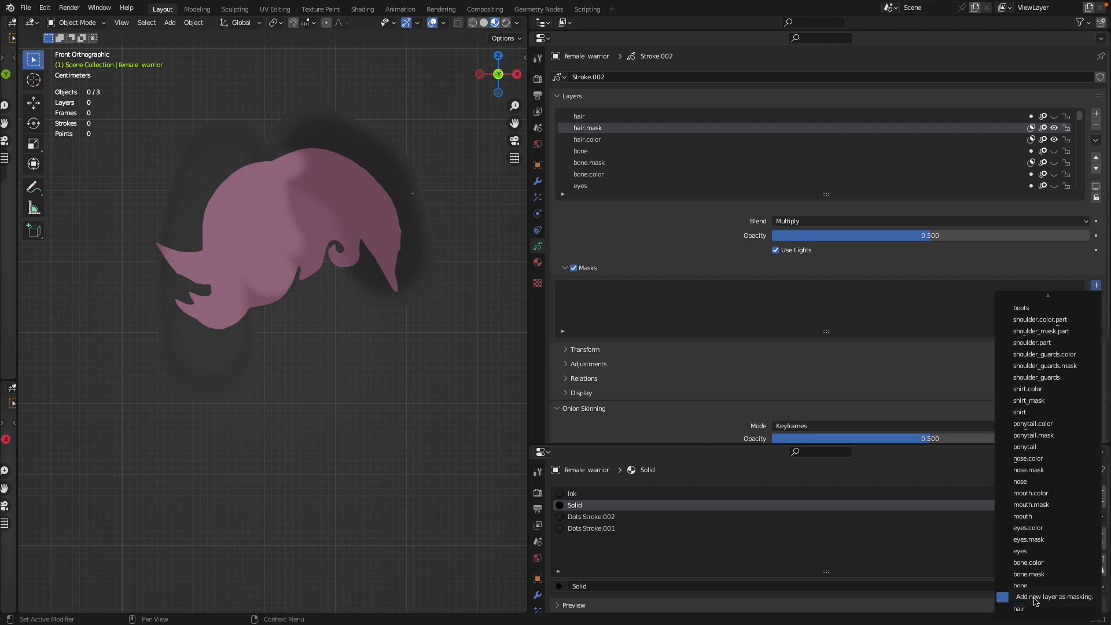
left_click(1034, 600)
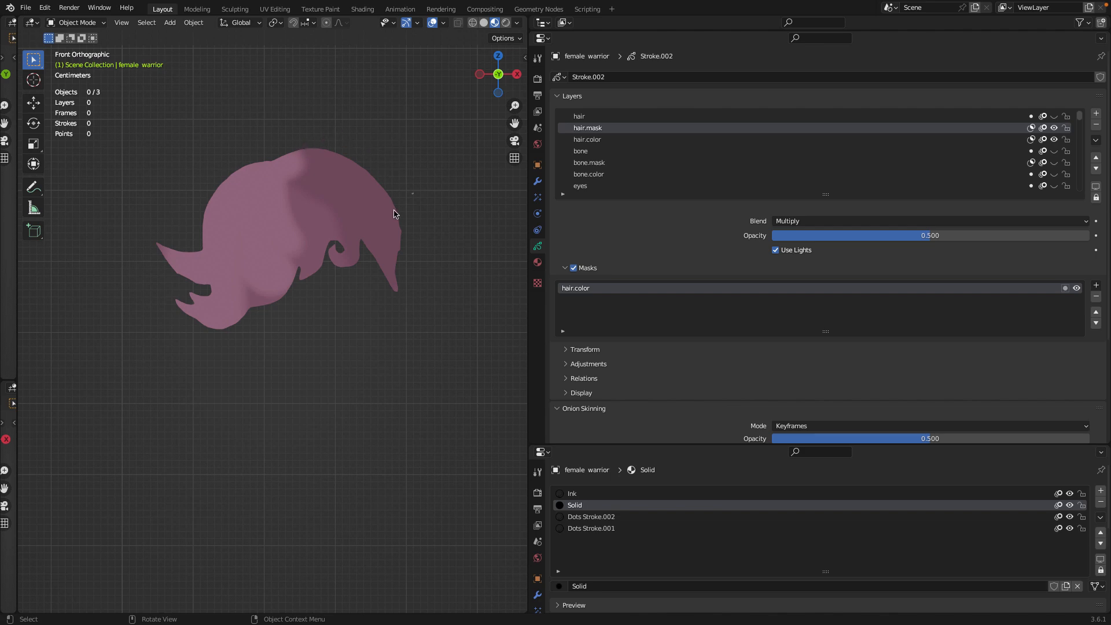
Step: Select the female warrior Grease Pencil drawing and switch it to Draw Mode
scroll(352, 168, "up", 3)
scroll(351, 162, "down", 2)
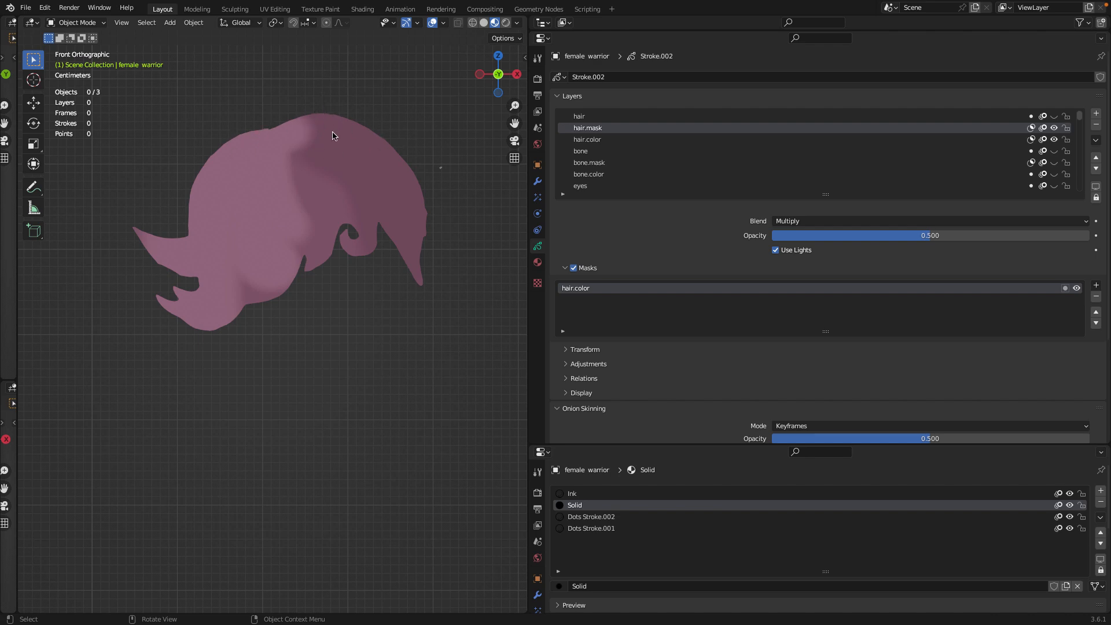
left_click(345, 164)
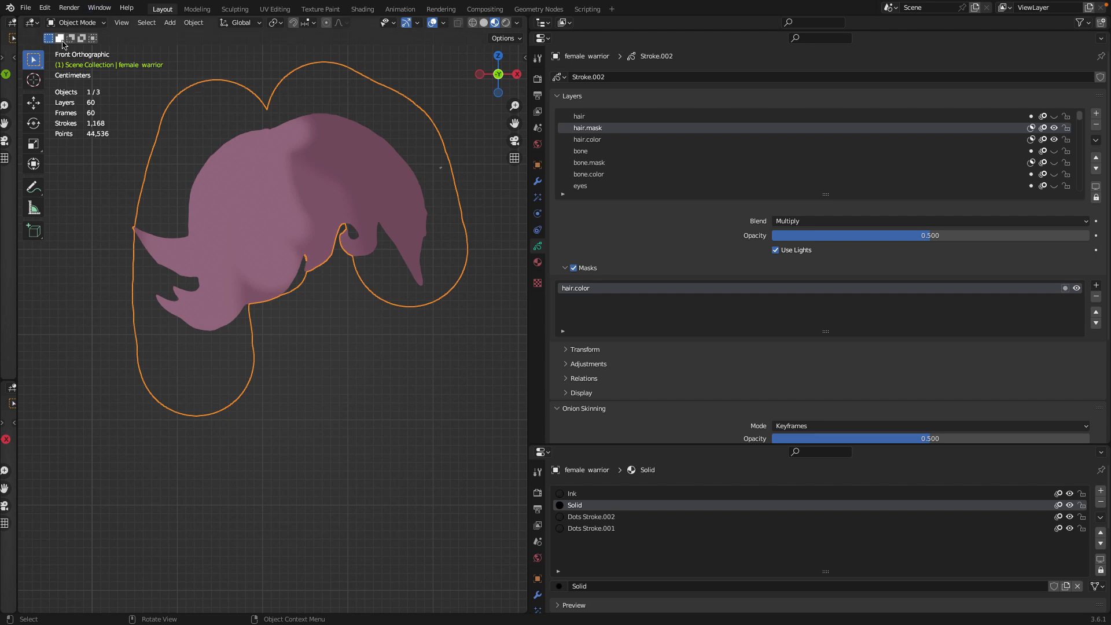
left_click(87, 23)
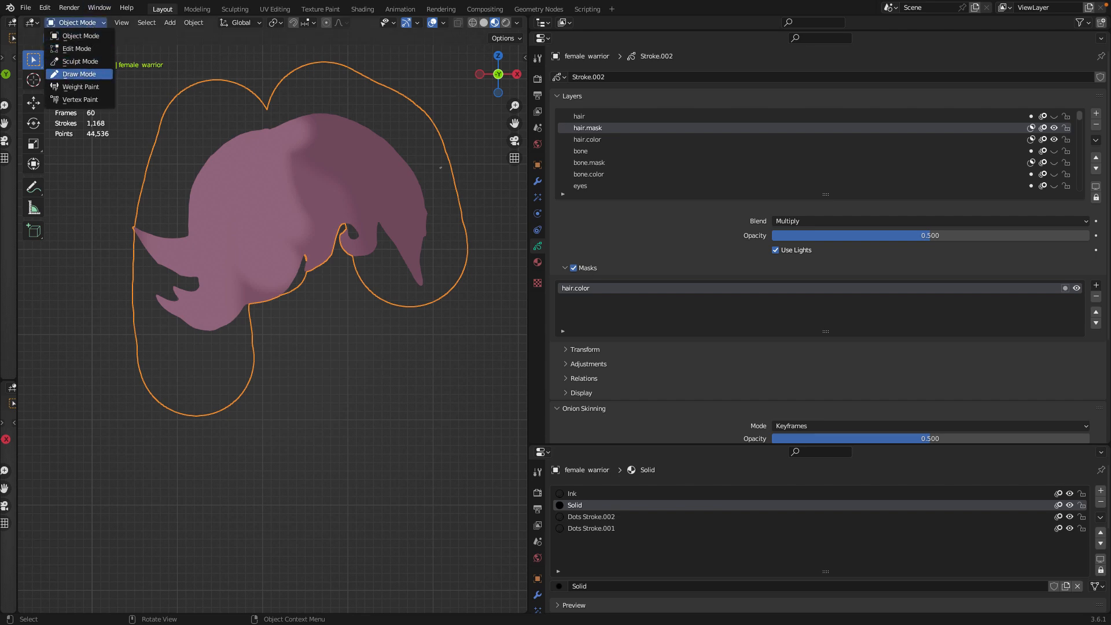
left_click(79, 76)
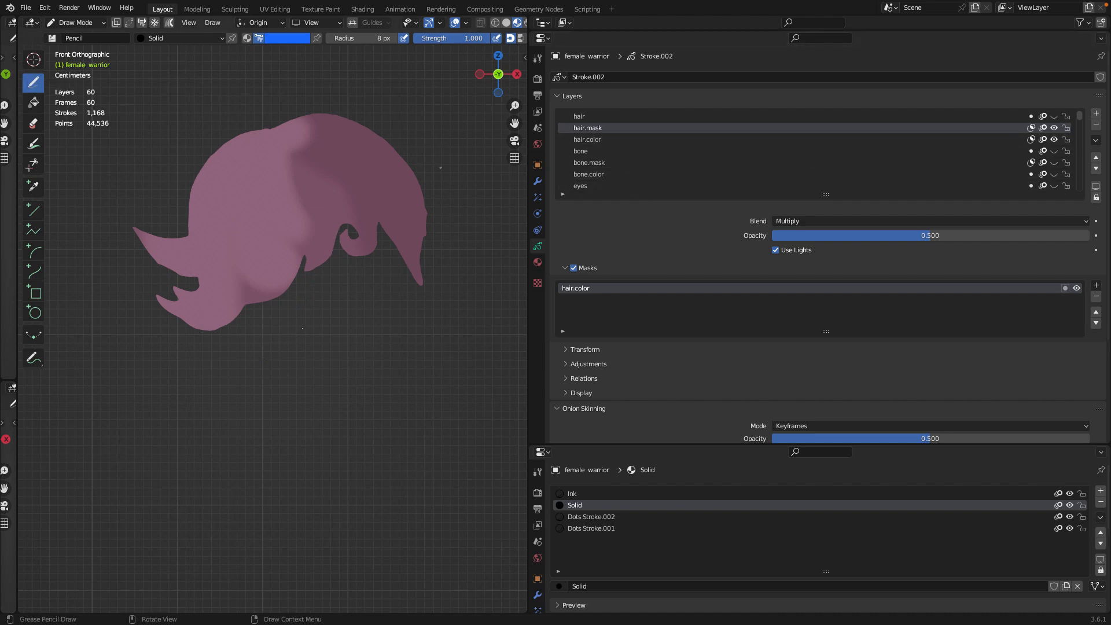
Step: Draw blue filled test shapes over the lower and upper hair on the hair.mask layer with the Solid material
mouse_move(300, 266)
left_mouse_down()
mouse_move(233, 244)
mouse_move(177, 283)
mouse_move(188, 327)
mouse_move(127, 304)
left_mouse_up()
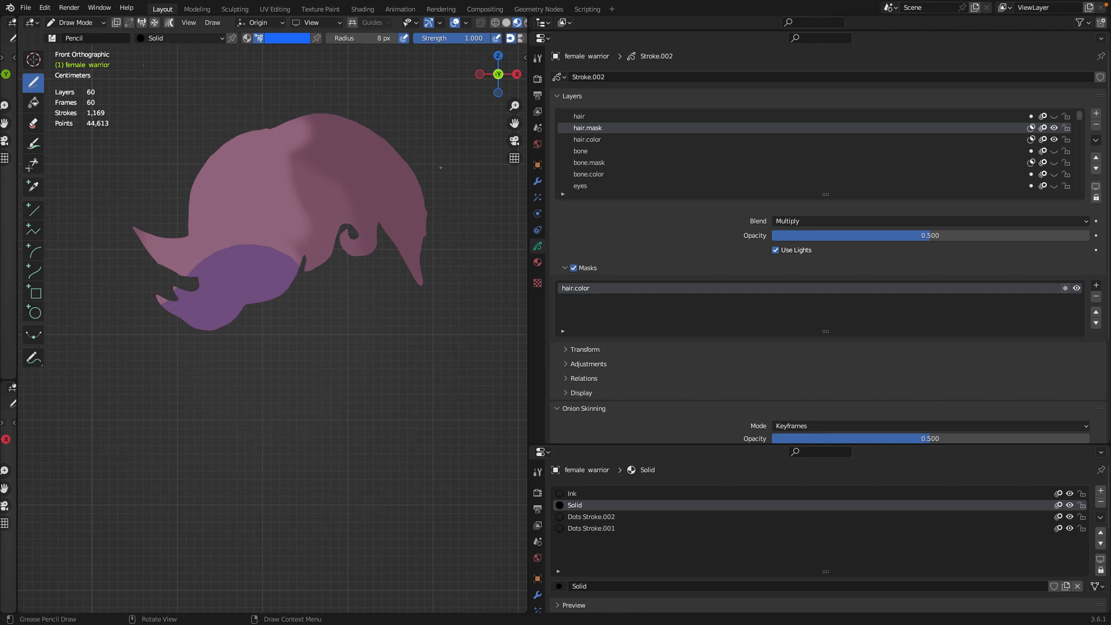
mouse_move(222, 159)
left_mouse_down()
mouse_move(227, 182)
mouse_move(253, 167)
mouse_move(236, 152)
left_mouse_up()
left_click_drag(255, 160, 311, 119)
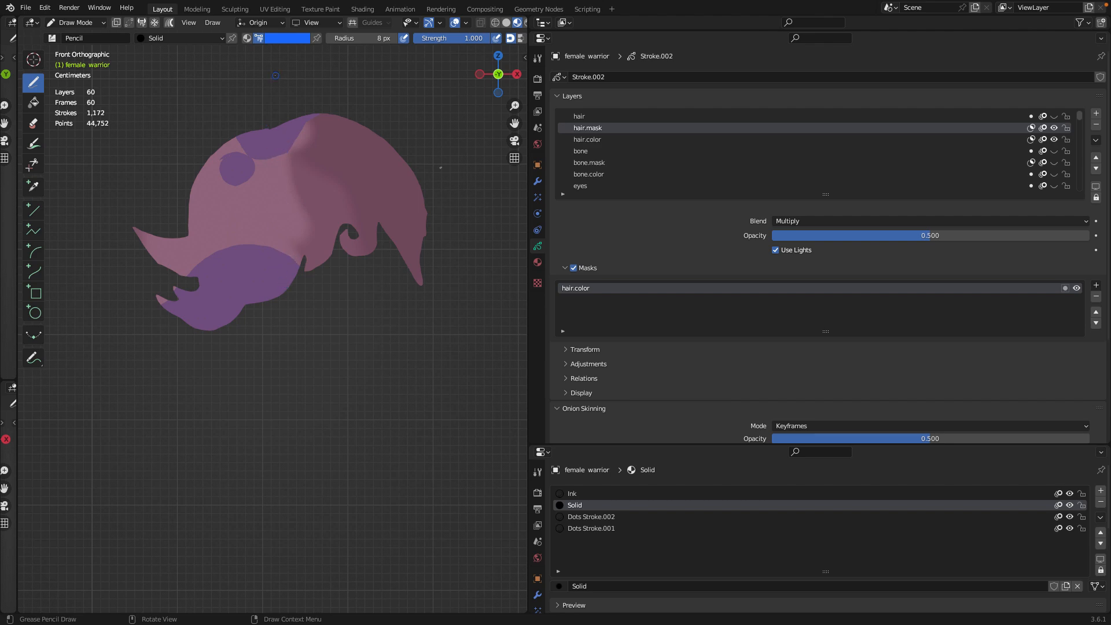
Step: Set the pencil's drawing color to white from the palette
left_click(288, 38)
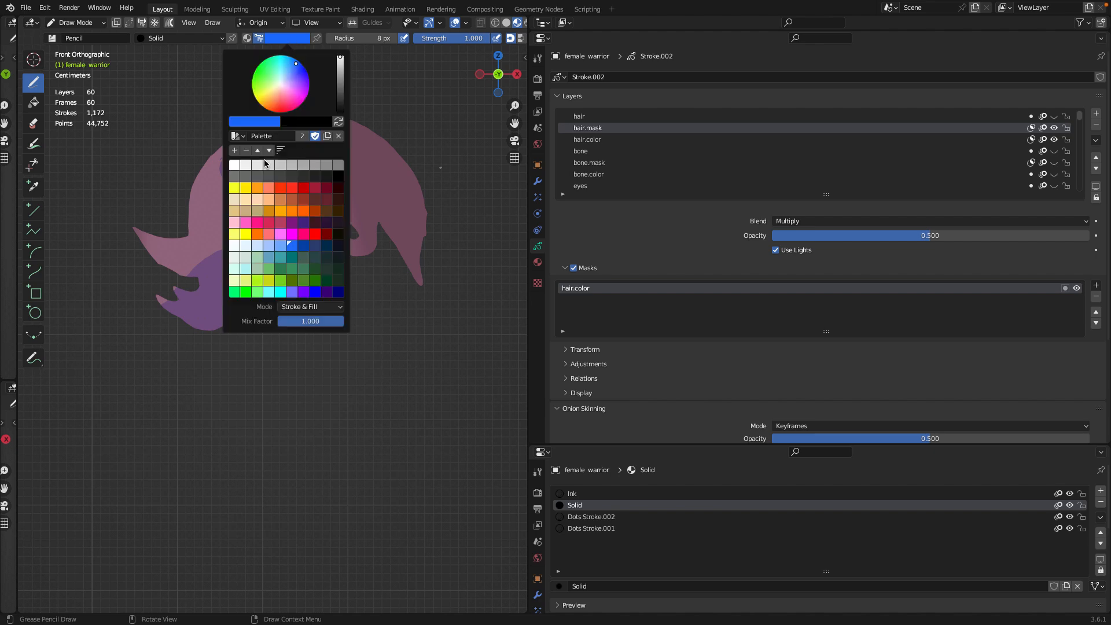
left_click(235, 166)
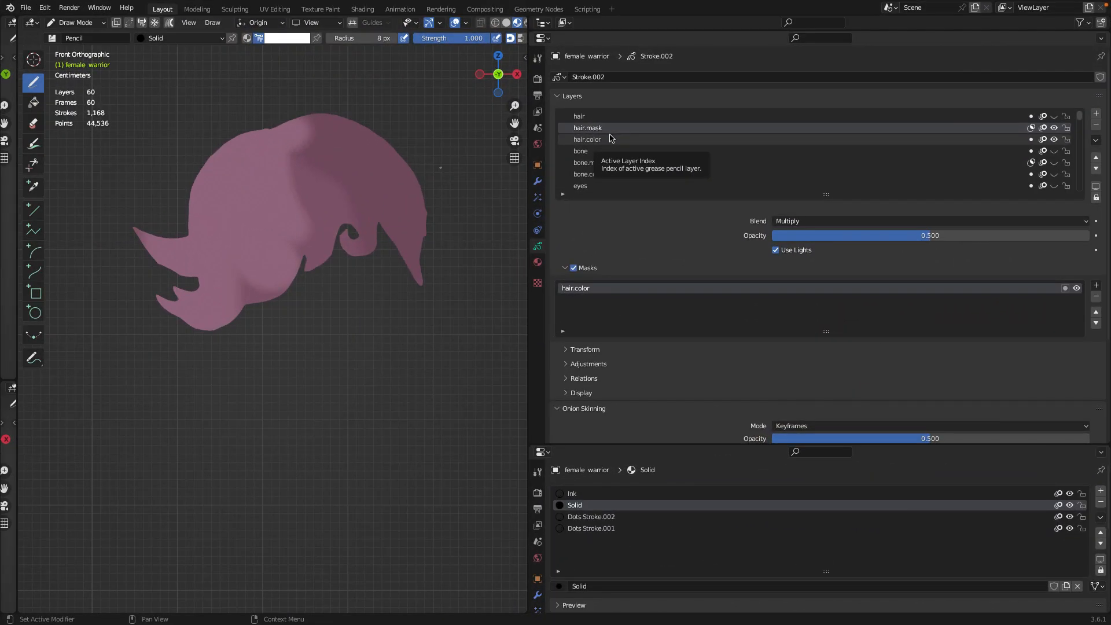
Step: Pair the hair layer with the Ink material, and the hair.color layer with the Solid material
left_click(581, 118)
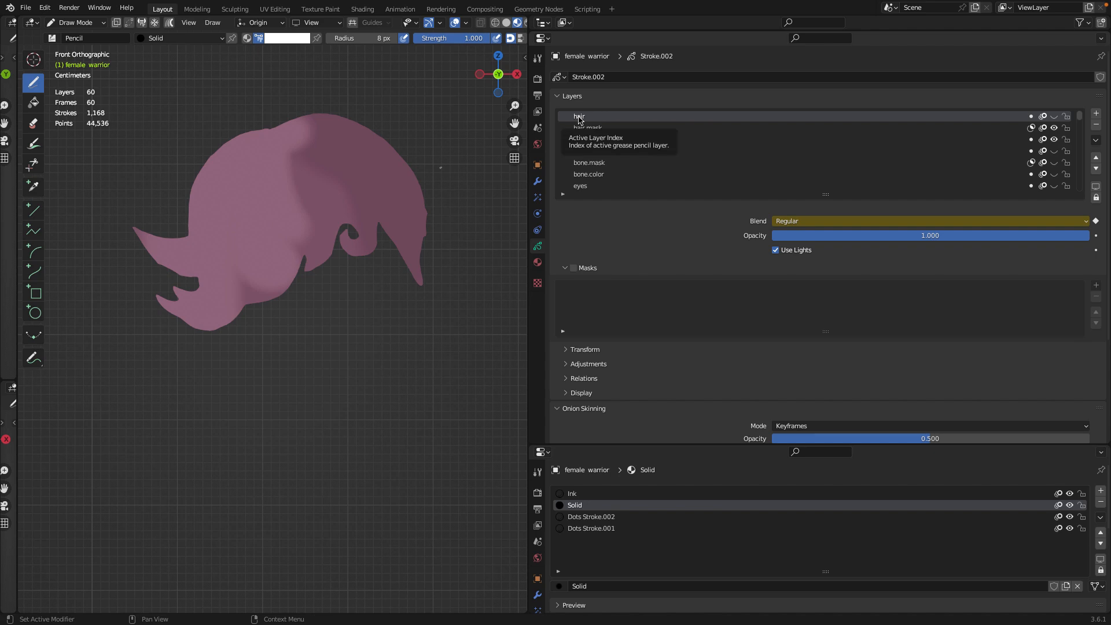
left_click(570, 494)
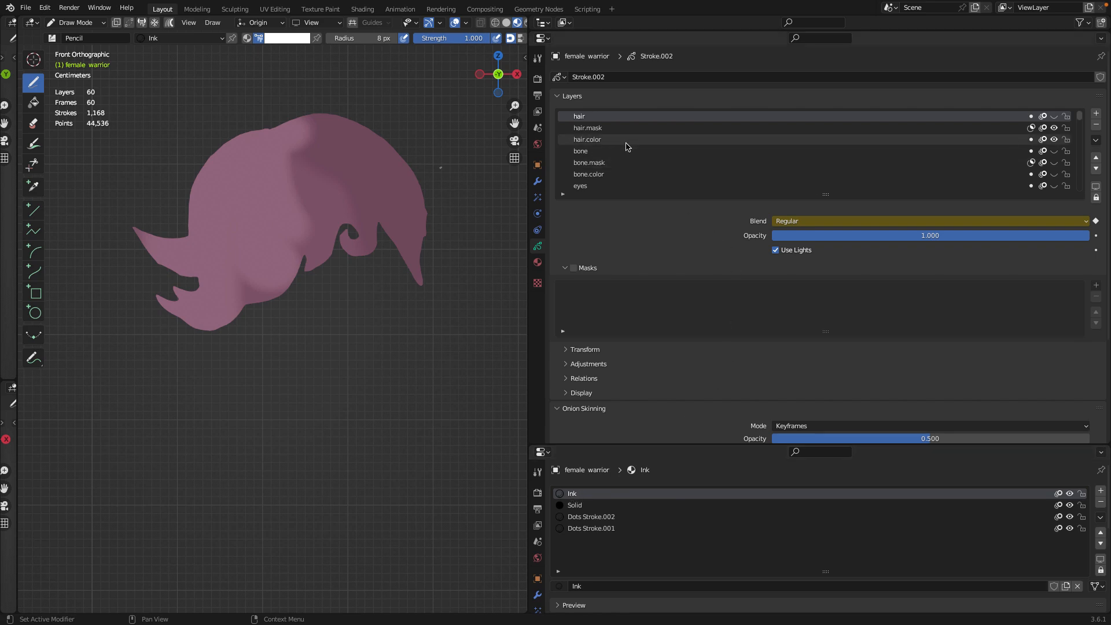
left_click(589, 141)
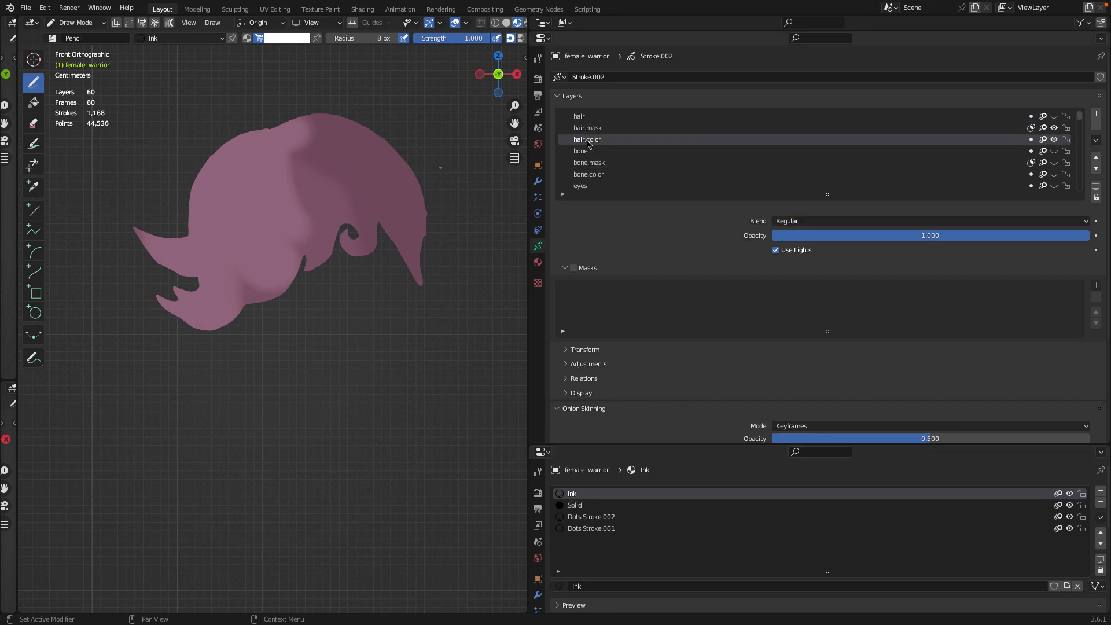
left_click(581, 506)
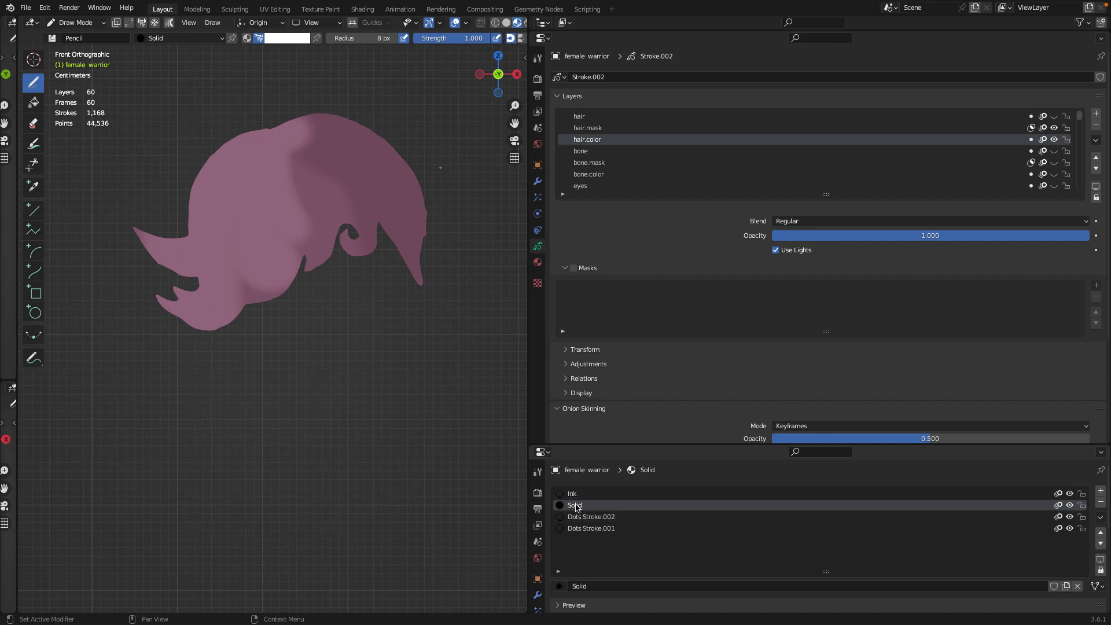
Step: Make hair.mask the active layer and pair it with the Dots Stroke.002 material
left_click(598, 131)
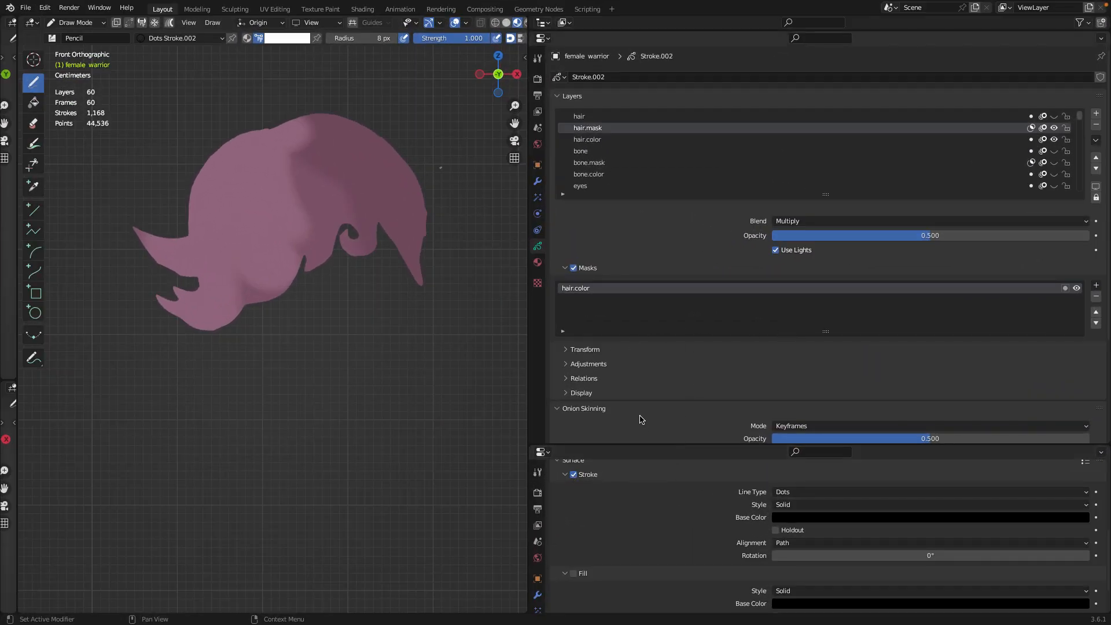
scroll(688, 414, "down", 5)
scroll(685, 413, "up", 5)
scroll(661, 489, "up", 5)
scroll(662, 491, "up", 1)
scroll(656, 493, "down", 3)
scroll(640, 500, "up", 2)
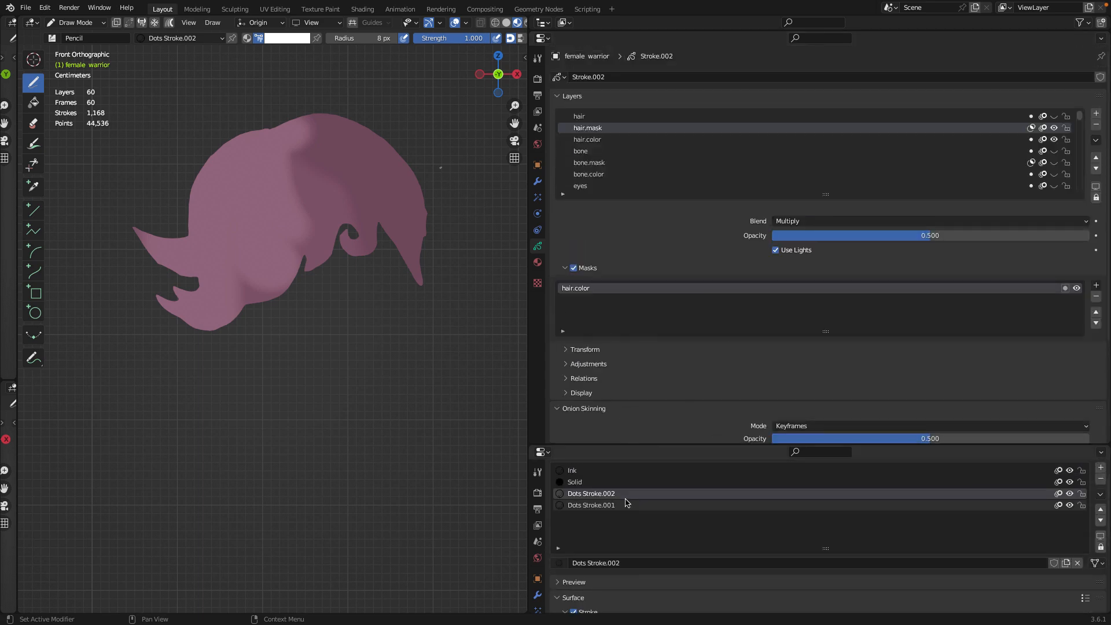
scroll(604, 501, "up", 2)
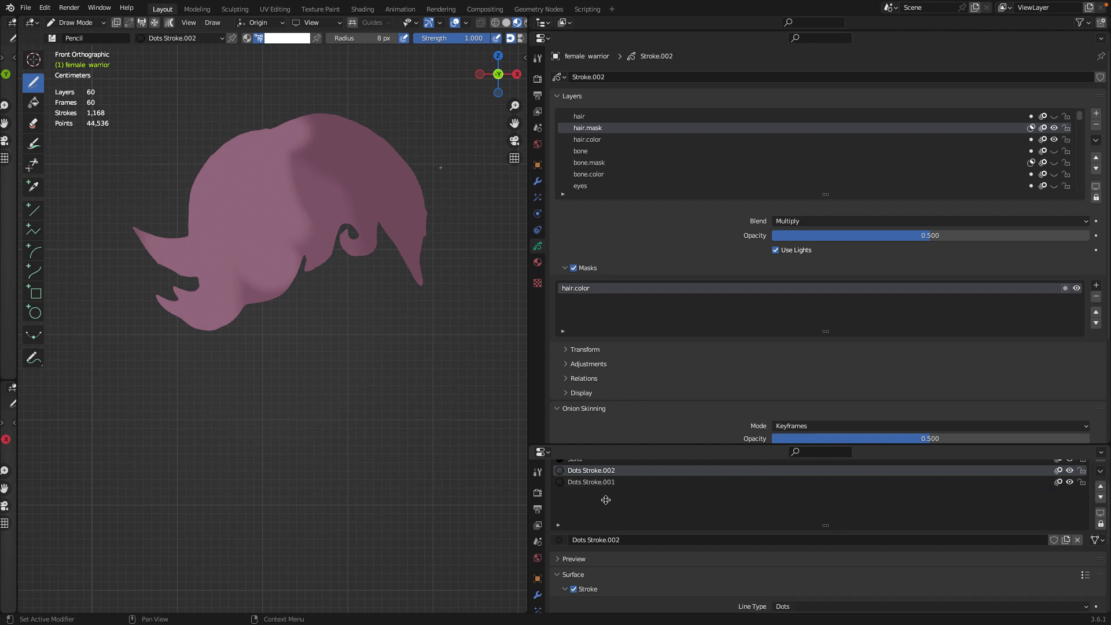
left_click(65, 39)
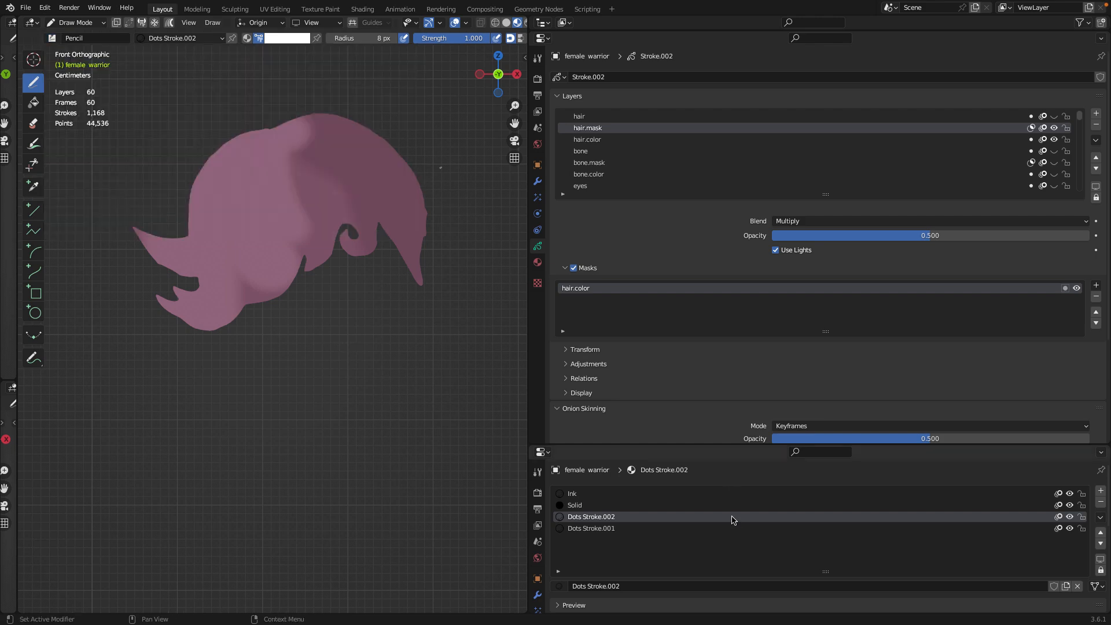
Step: Choose Dots as the stroke line type of the Dots Stroke.002 material
scroll(731, 521, "down", 5)
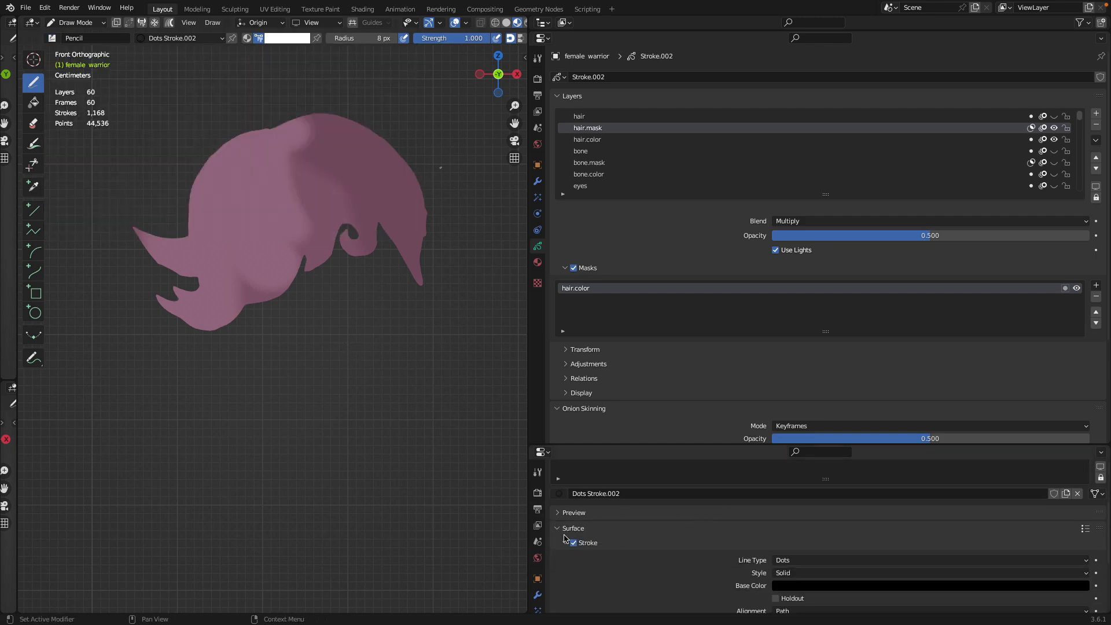
scroll(657, 532, "down", 2)
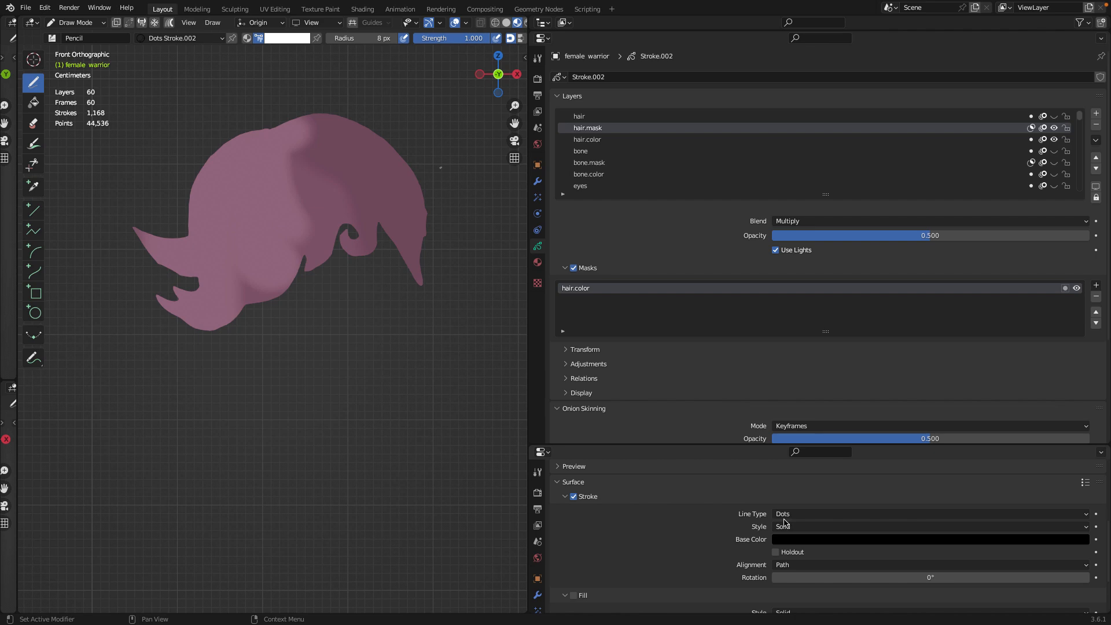
left_click(1088, 515)
left_click(1088, 514)
left_click(1088, 514)
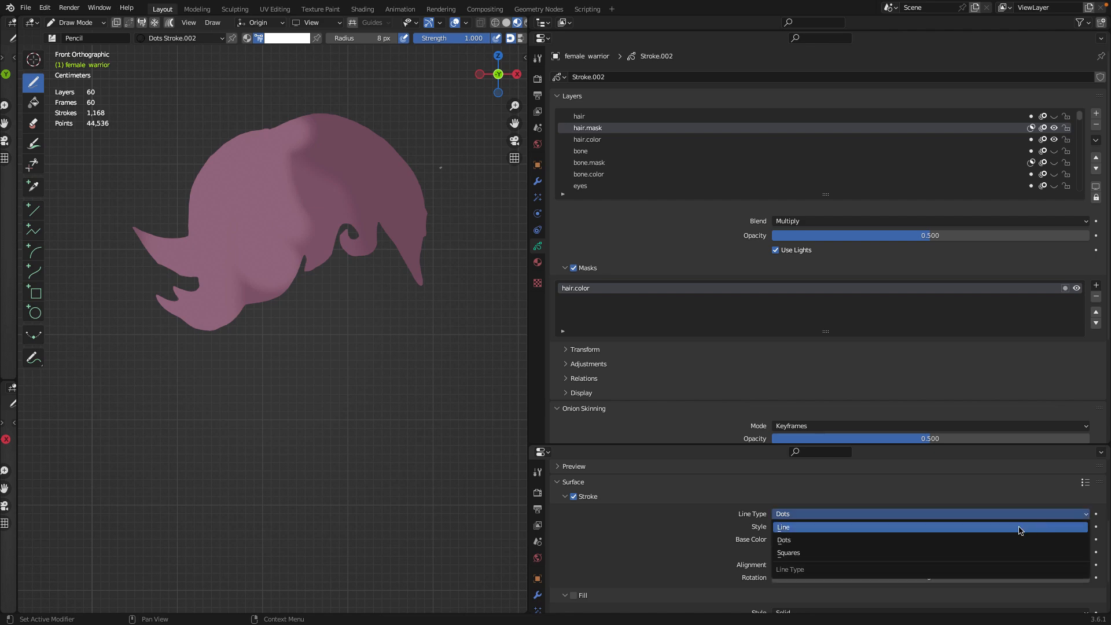
left_click(789, 542)
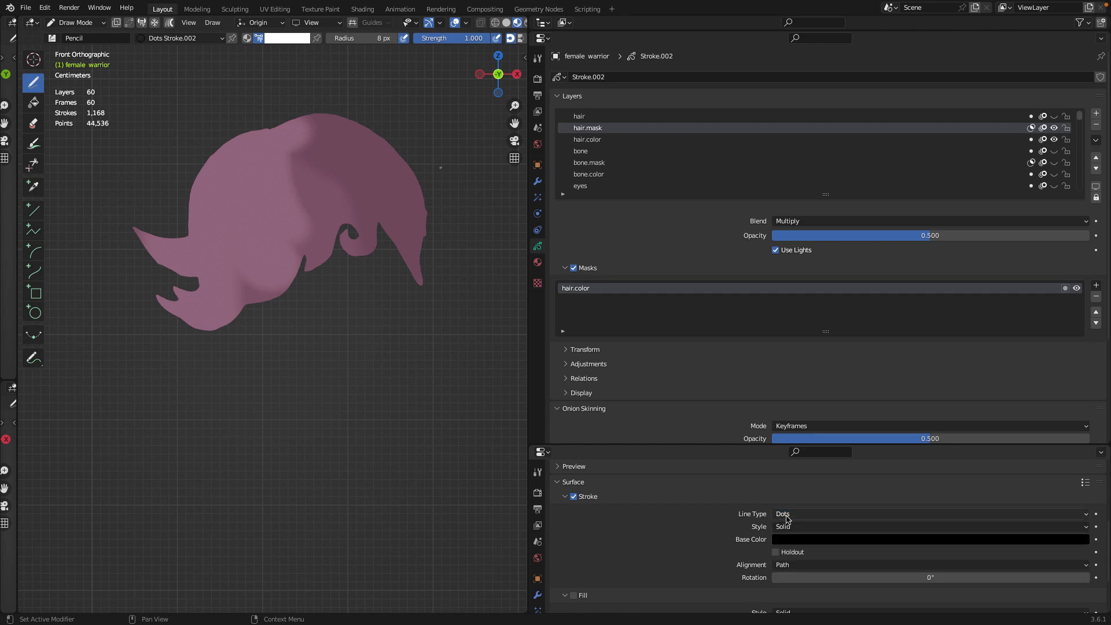
Step: Look through the remaining layer and onion skinning properties, the materials, and the list of body-part layers
scroll(654, 416, "down", 5)
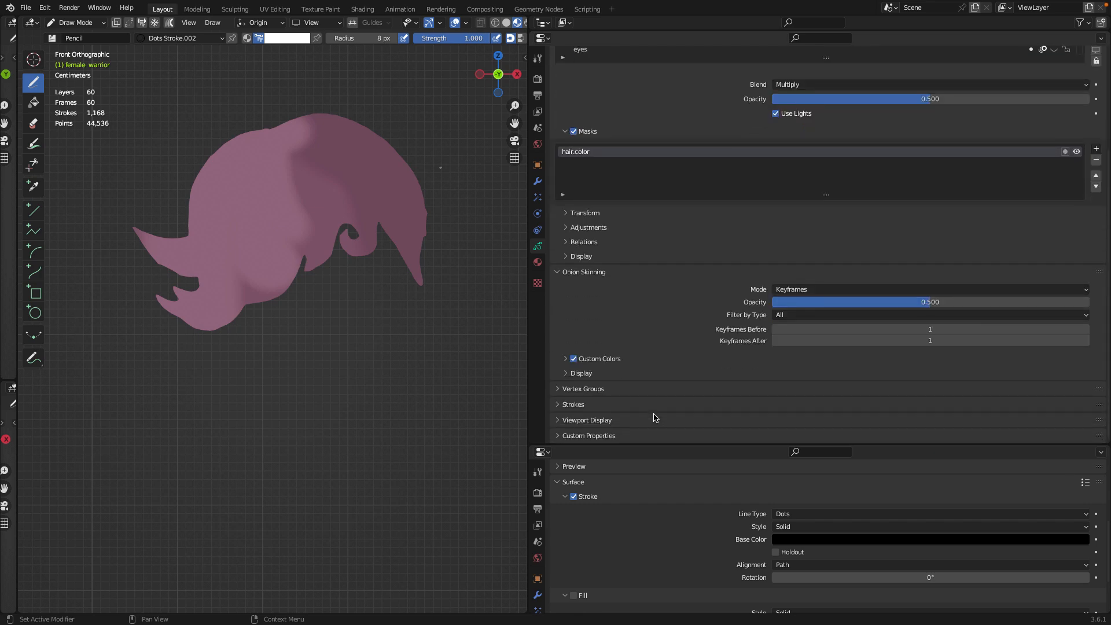
scroll(686, 485, "down", 3)
scroll(685, 485, "up", 5)
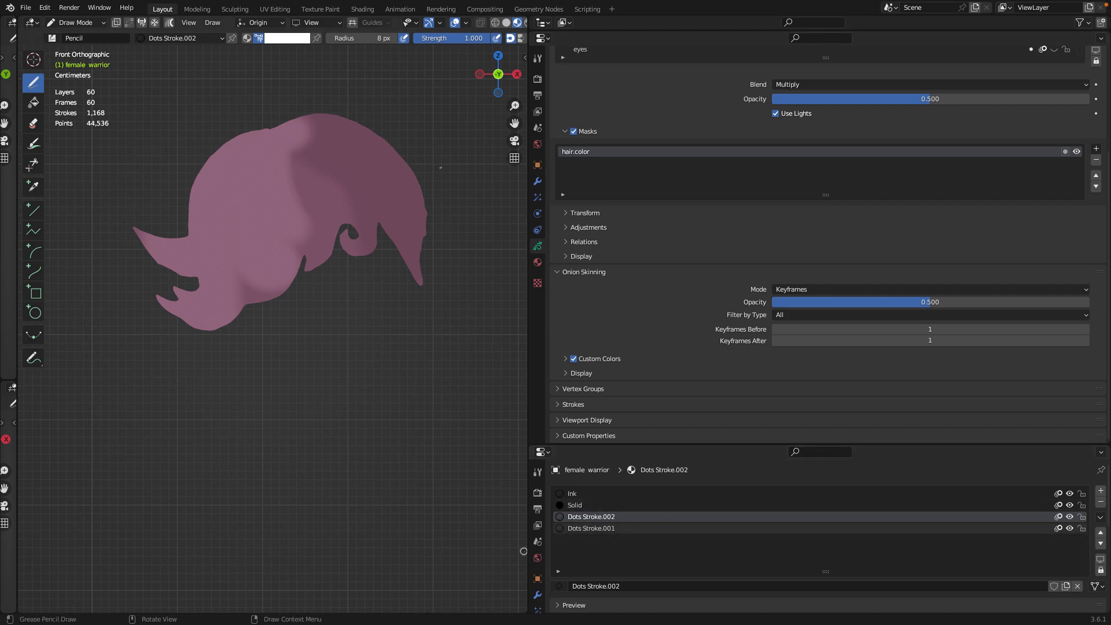
scroll(742, 428, "up", 6)
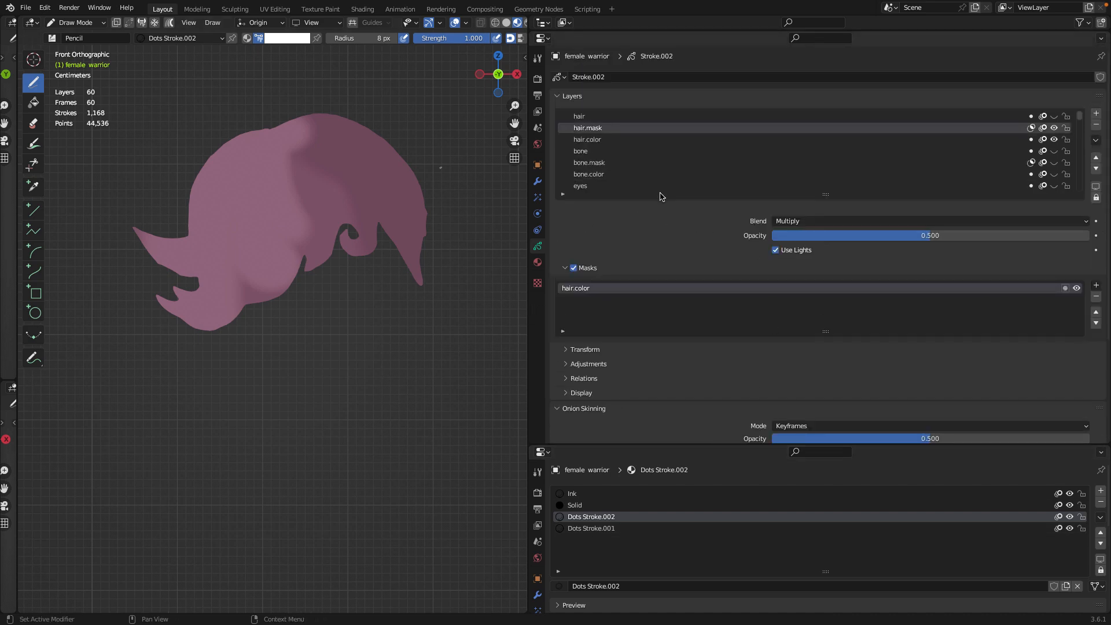
scroll(773, 171, "down", 4)
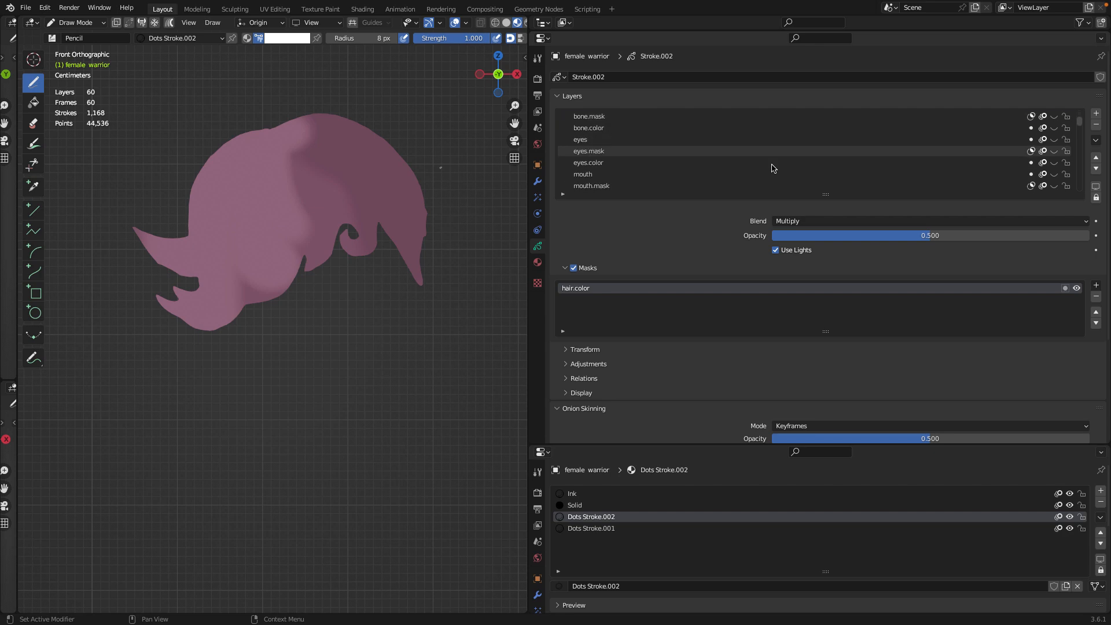
scroll(774, 168, "down", 4)
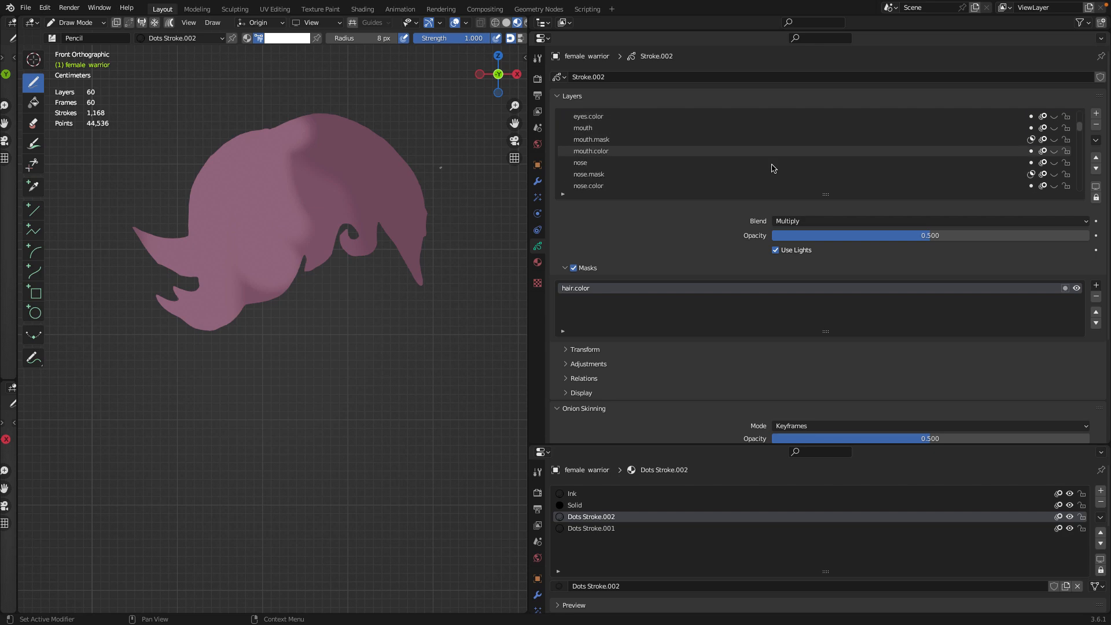
Step: Compare the pencil's material color and vertex color modes and its palette, leaving vertex color active
left_click(286, 40)
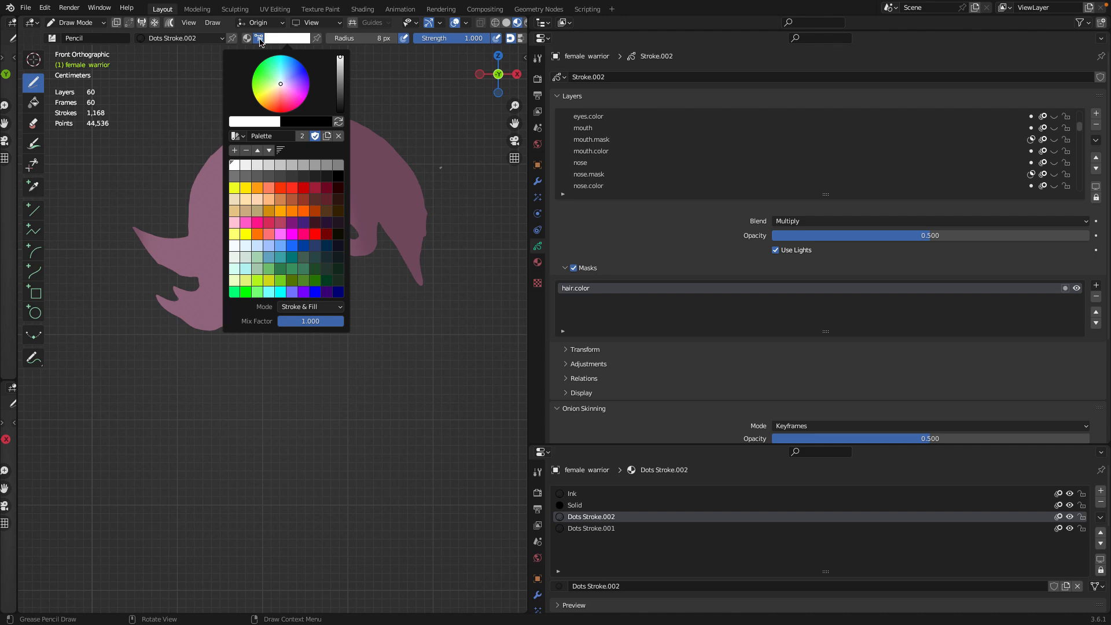
left_click(260, 40)
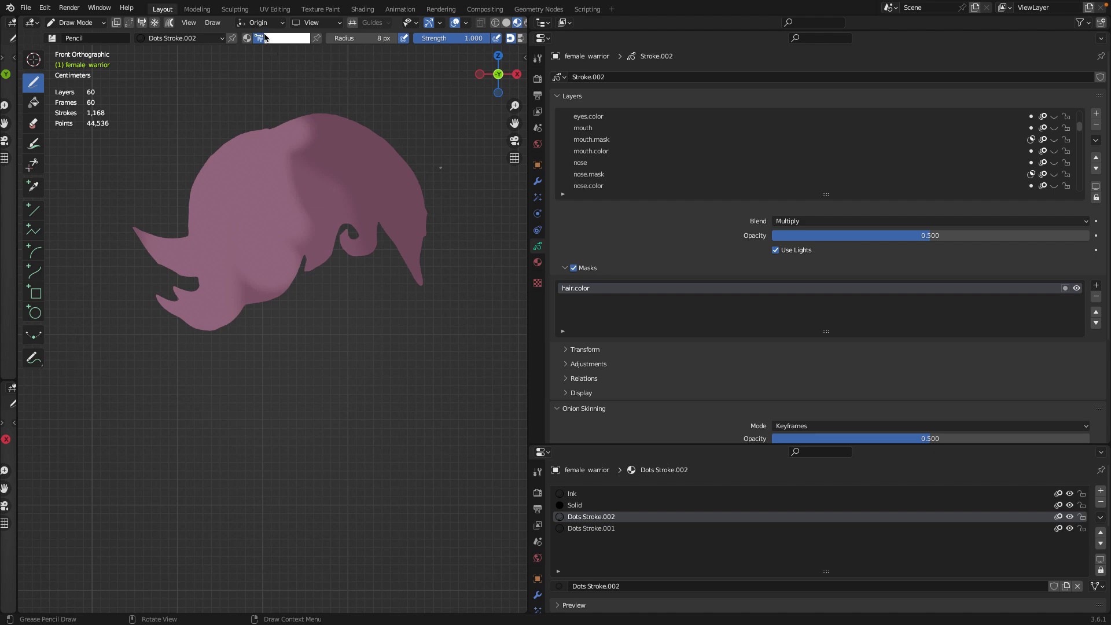
left_click(249, 38)
left_click(258, 39)
left_click(250, 39)
left_click(258, 39)
left_click(250, 39)
left_click(258, 40)
left_click(249, 40)
left_click(258, 41)
left_click(249, 41)
left_click(259, 40)
scroll(409, 38, "down", 5)
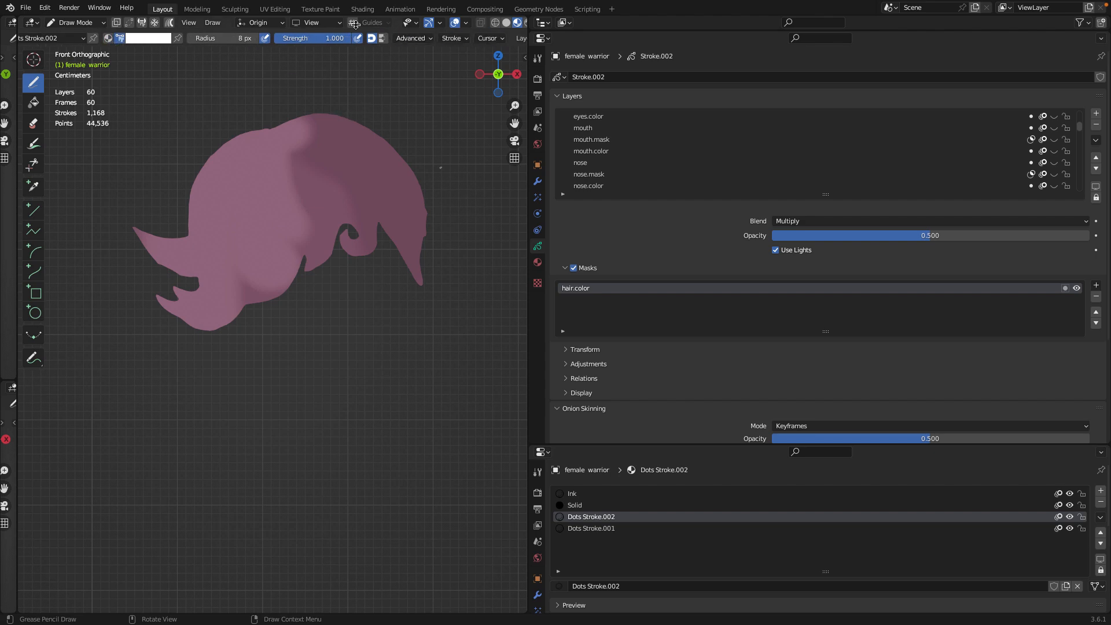
scroll(255, 35, "up", 5)
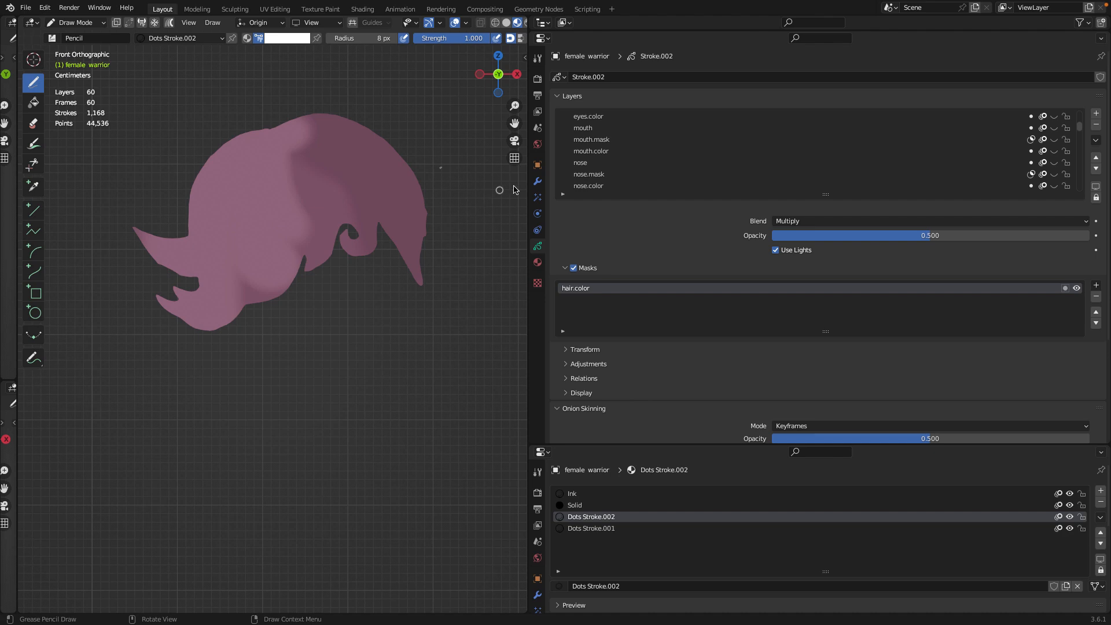
Step: Show all layers of the warrior drawing and widen the properties area until the layer names are readable
left_click(1096, 140)
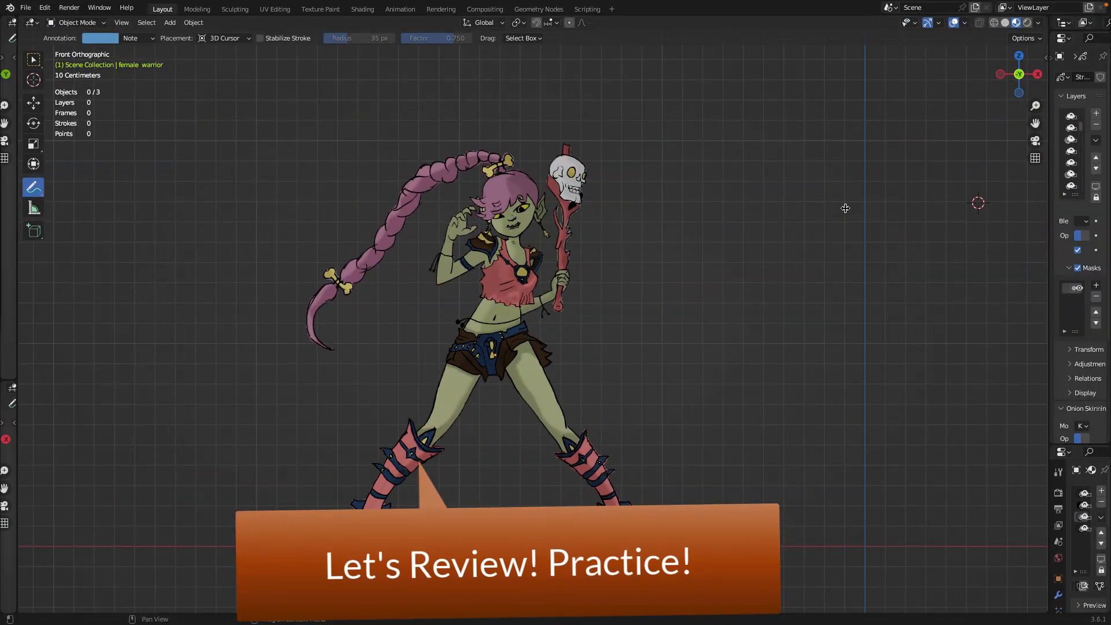
left_click(1048, 58)
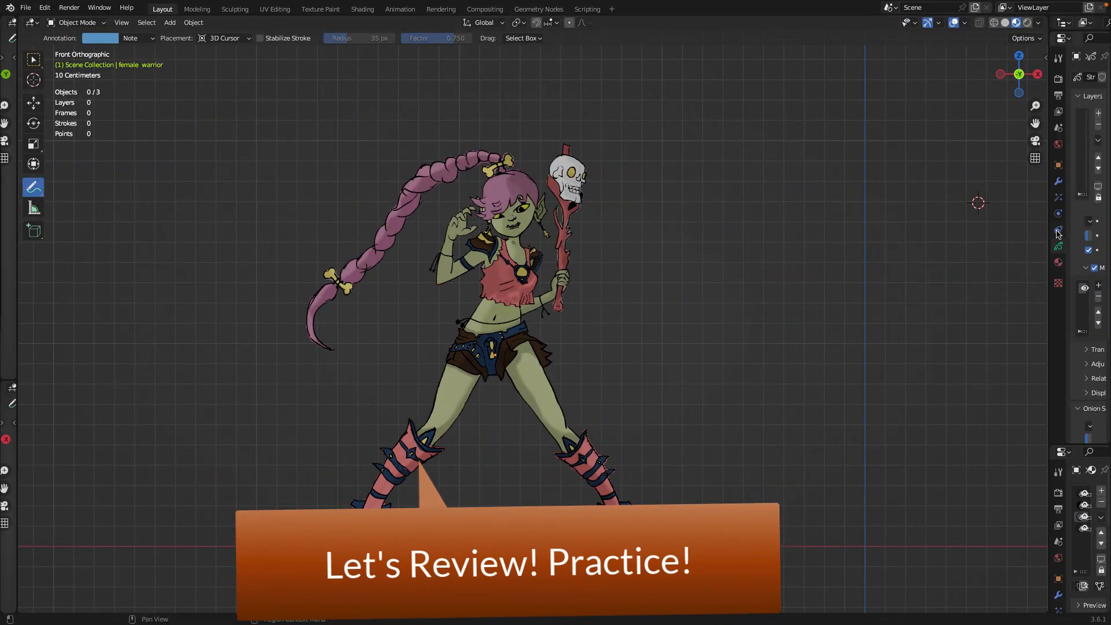
left_click_drag(1049, 63, 1046, 64)
mouse_move(849, 214)
left_mouse_down()
mouse_move(827, 214)
mouse_move(840, 213)
left_mouse_up()
scroll(971, 152, "up", 7)
scroll(971, 154, "up", 1)
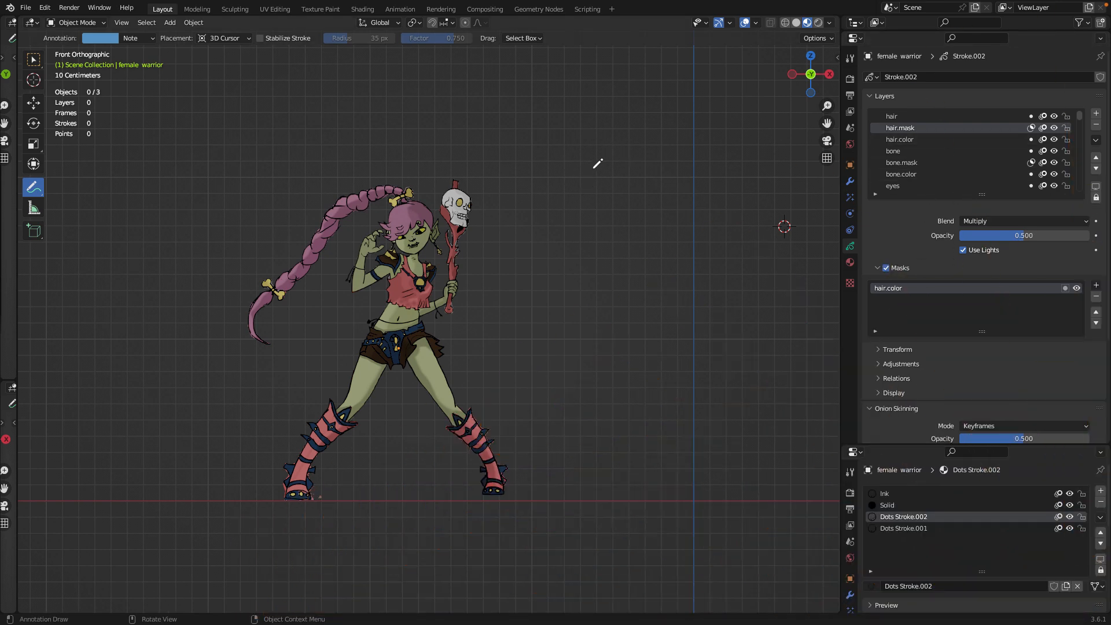
Step: Annotate a circle beside the warrior with an arrow leading to the handwritten word "ink"
mouse_move(590, 157)
left_mouse_down()
mouse_move(659, 229)
mouse_move(637, 155)
mouse_move(591, 212)
mouse_move(584, 184)
left_mouse_up()
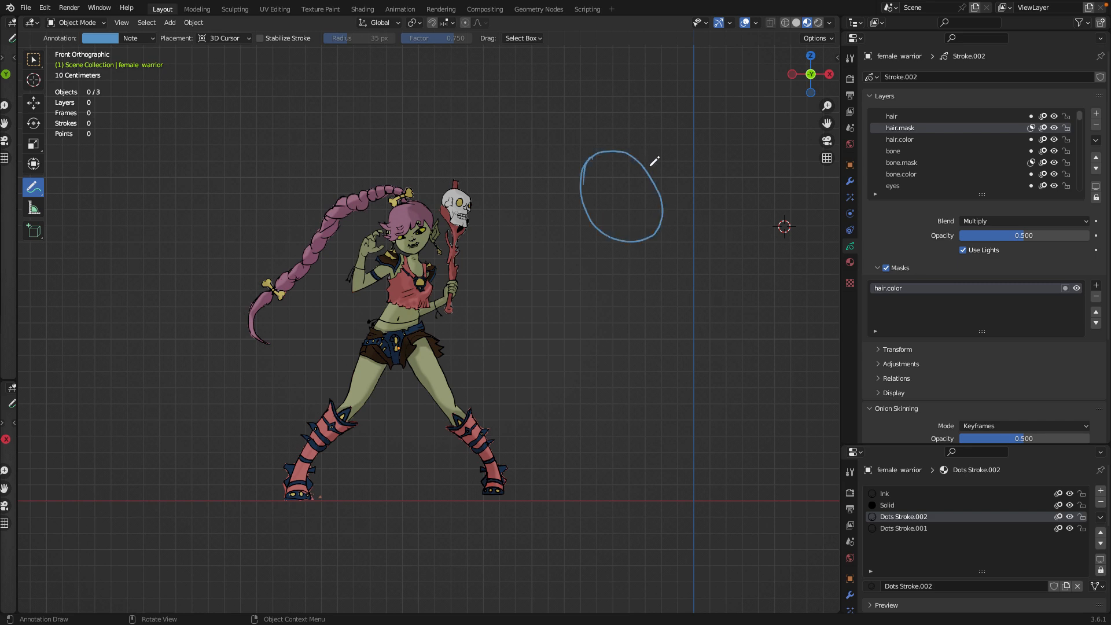
mouse_move(645, 146)
left_mouse_down()
mouse_move(670, 116)
mouse_move(656, 118)
mouse_move(683, 112)
mouse_move(702, 88)
mouse_move(736, 86)
left_mouse_up()
left_click(675, 81)
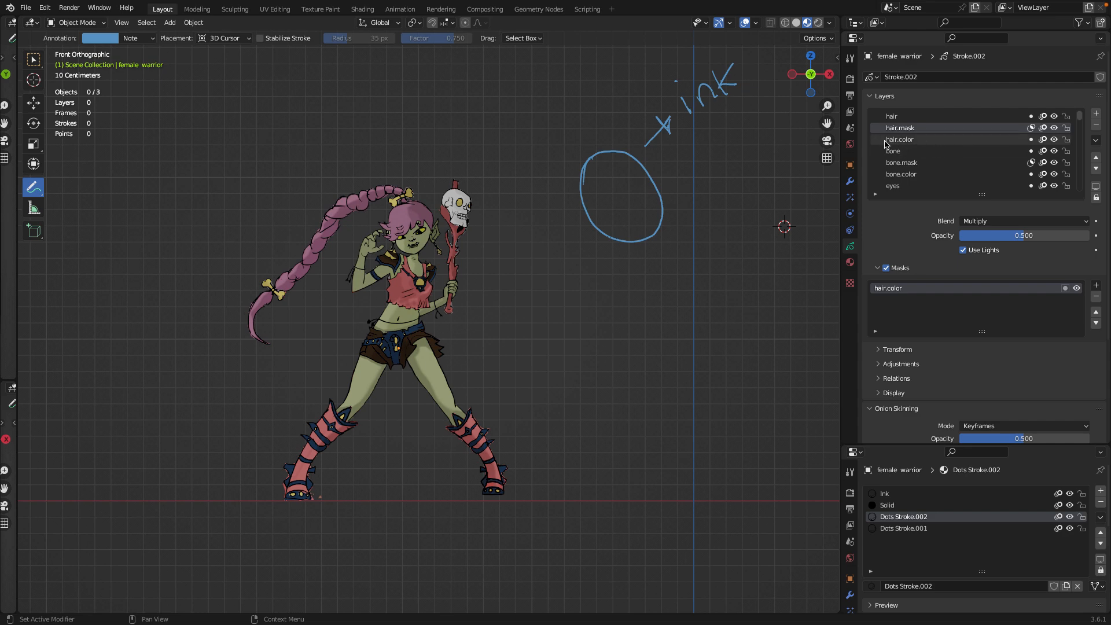
Step: Go through the hair and hair.color layers, then annotate a line from inside the circle to the handwritten word "color"
left_click(895, 118)
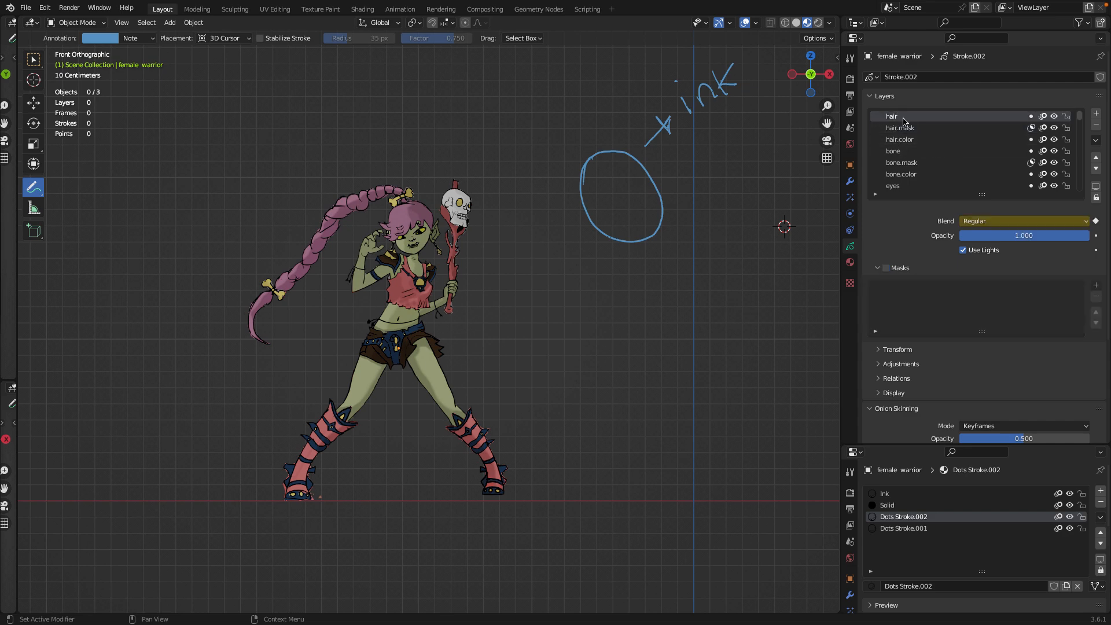
left_click(901, 144)
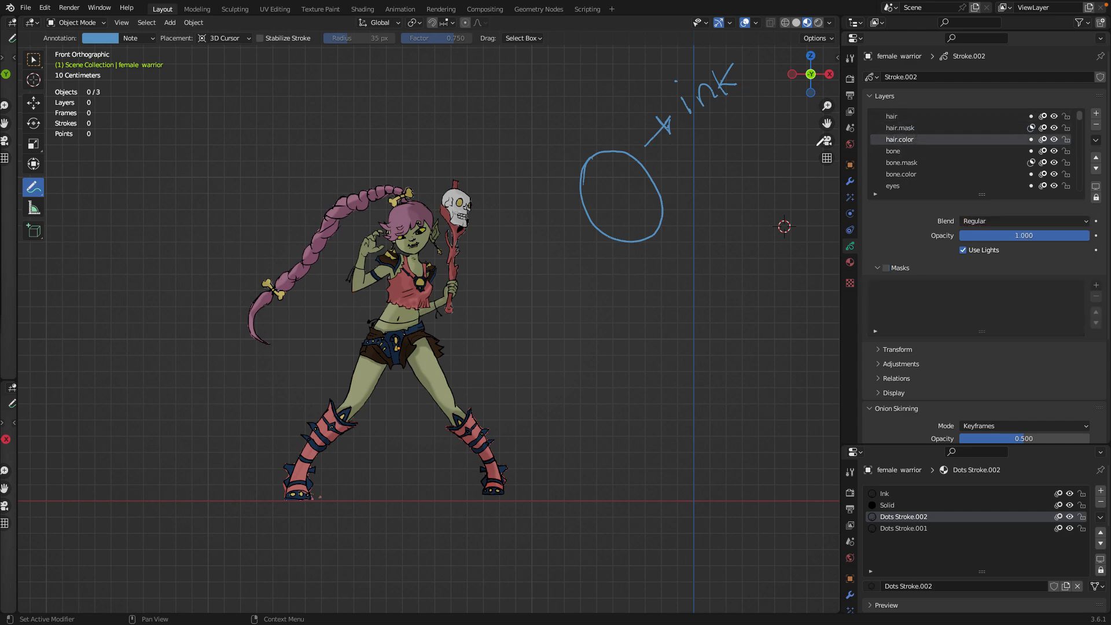
mouse_move(586, 294)
left_mouse_down()
mouse_move(624, 208)
mouse_move(626, 222)
left_mouse_up()
mouse_move(596, 313)
left_mouse_down()
mouse_move(601, 325)
mouse_move(663, 282)
left_mouse_up()
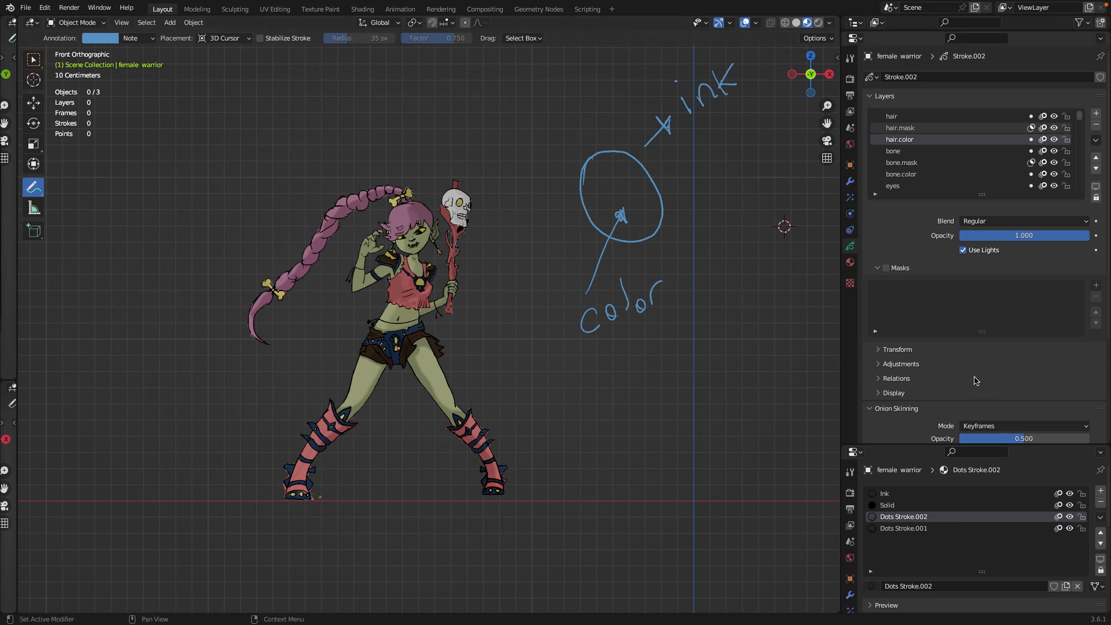
Step: Annotate an arrow pointing toward the material list and go through the Ink, Solid and Dots Stroke.002 materials
left_click_drag(763, 536, 815, 529)
left_click(886, 495)
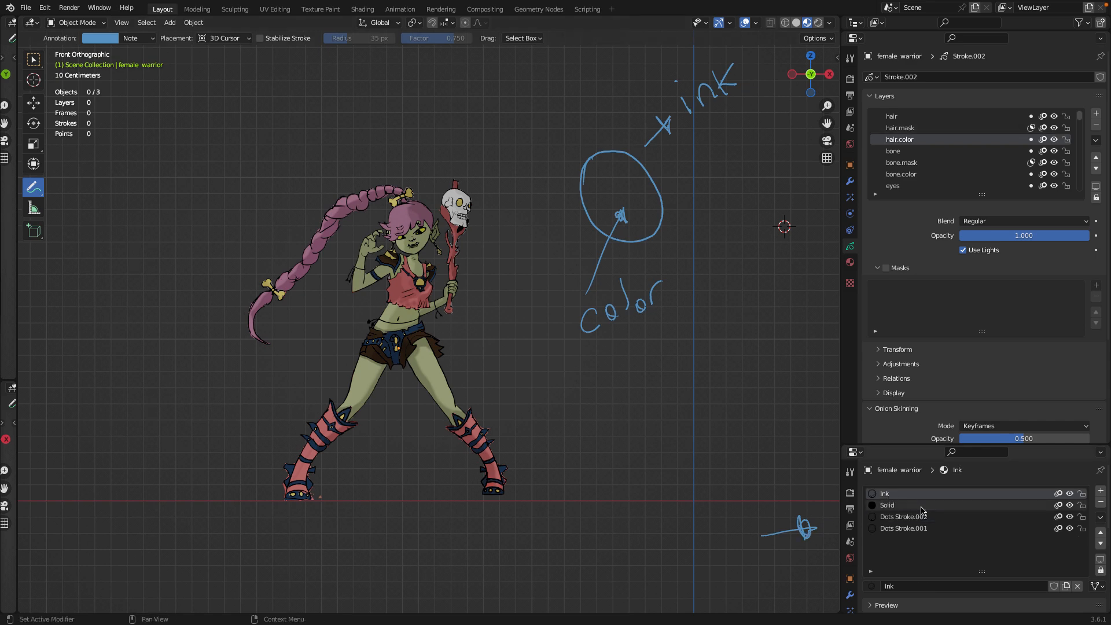
left_click(887, 507)
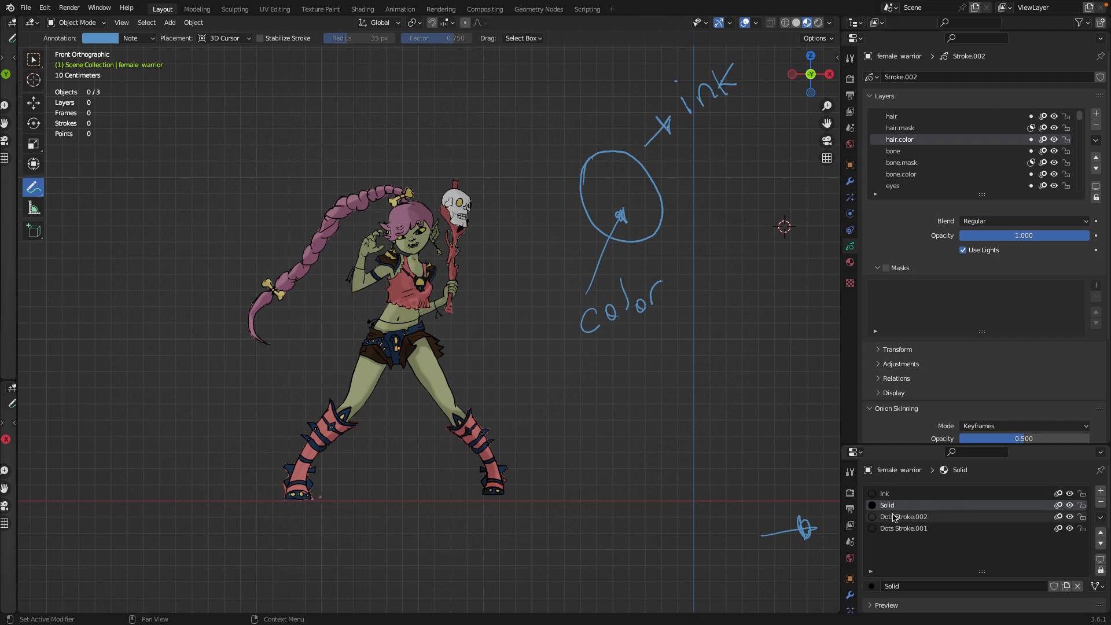
left_click(903, 519)
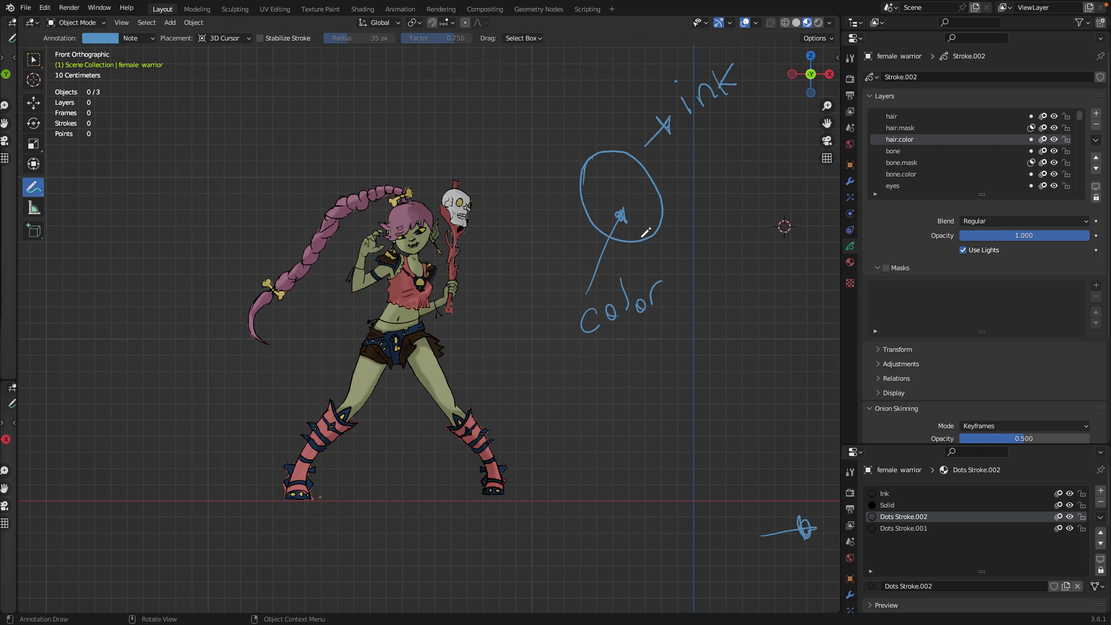
Step: Handwrite "mask" below "ink", underline all three words, and circle "ink" with a curved arrow leading to "color"
mouse_move(684, 172)
left_mouse_down()
mouse_move(743, 173)
mouse_move(776, 143)
left_mouse_up()
left_click_drag(694, 118, 765, 77)
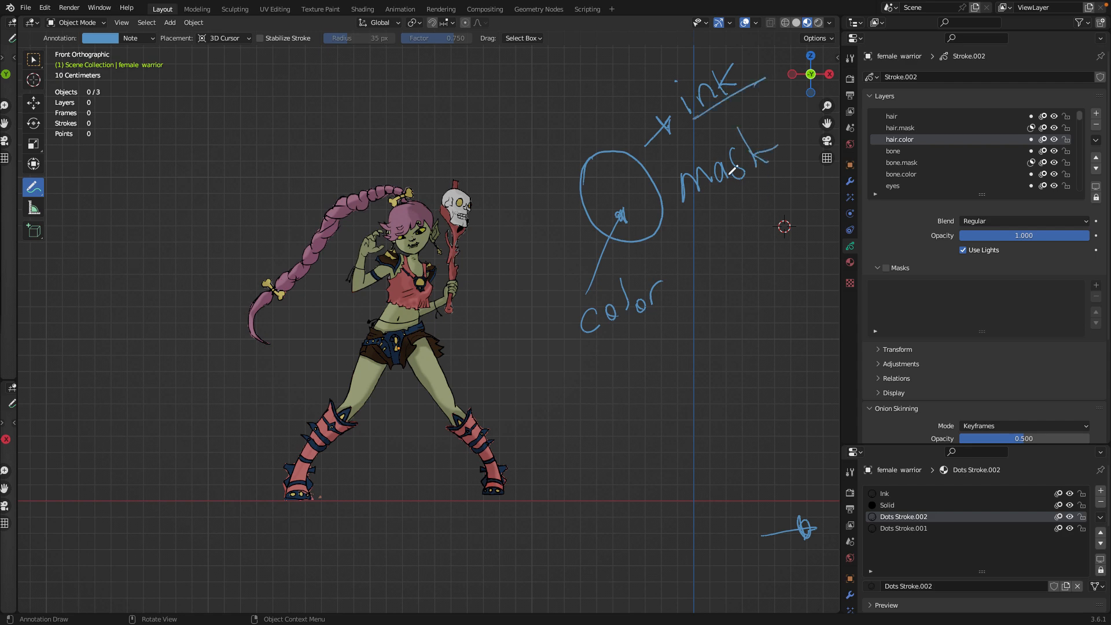
left_click_drag(695, 200, 798, 160)
left_click_drag(596, 345, 689, 302)
left_click_drag(685, 62, 730, 58)
mouse_move(665, 116)
left_mouse_down()
mouse_move(747, 50)
mouse_move(663, 73)
mouse_move(518, 168)
mouse_move(596, 301)
left_mouse_up()
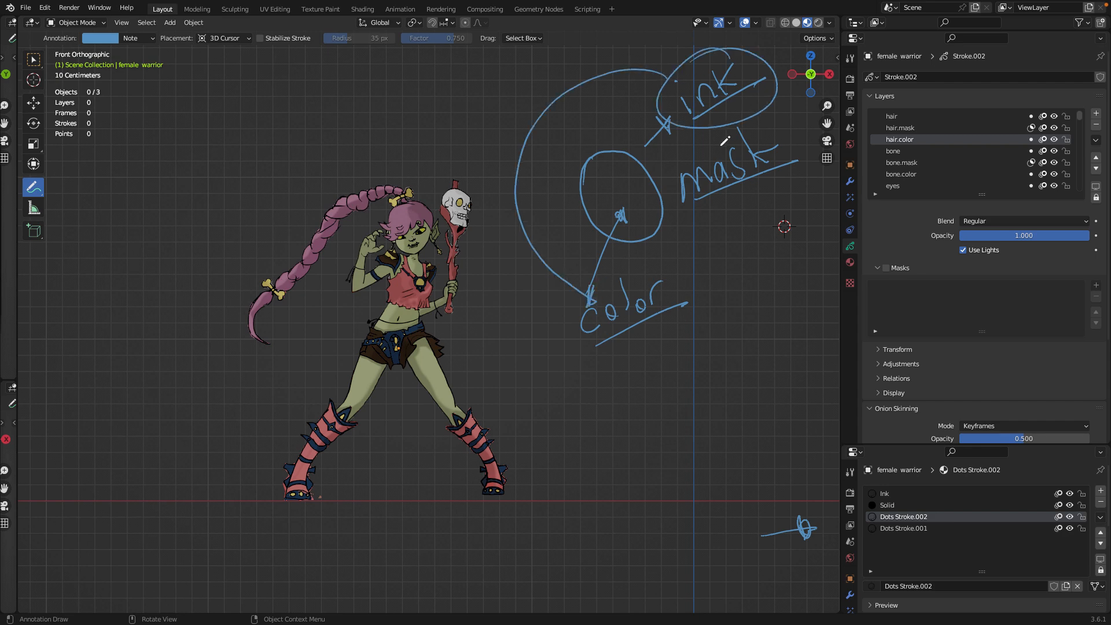
Step: Annotate a downward arrow from "mask" to the handwritten words "Light" and "shadows"
mouse_move(723, 195)
left_mouse_down()
mouse_move(720, 265)
mouse_move(735, 272)
left_mouse_up()
left_click_drag(753, 225, 768, 256)
left_click_drag(780, 206, 782, 243)
left_click_drag(774, 236, 797, 228)
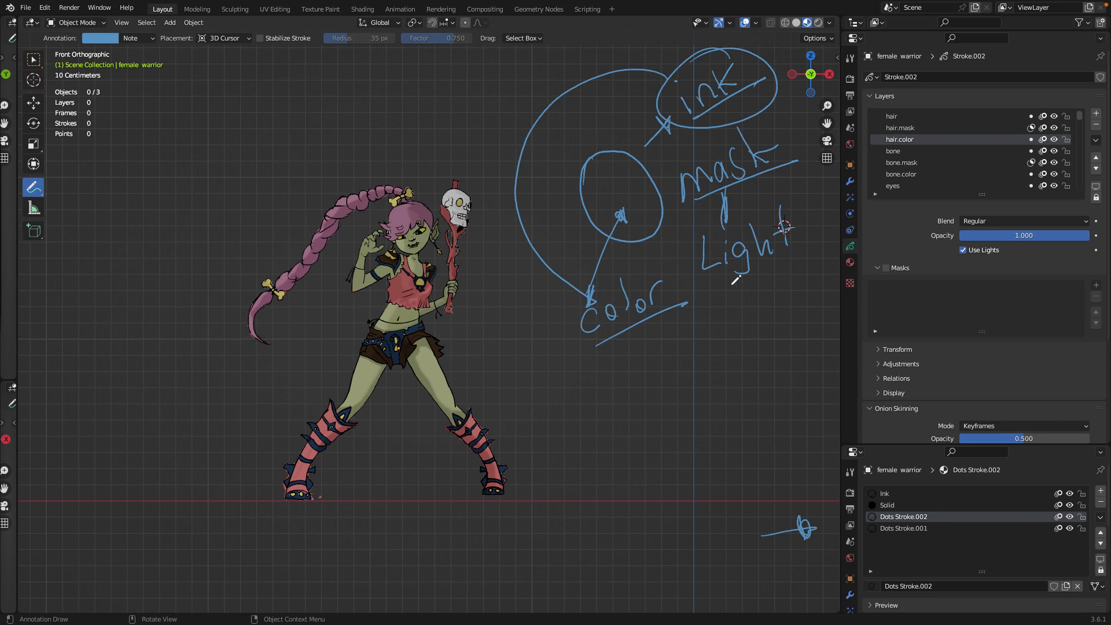
mouse_move(723, 289)
left_mouse_down()
mouse_move(701, 321)
mouse_move(763, 306)
mouse_move(772, 246)
mouse_move(791, 263)
mouse_move(813, 242)
mouse_move(818, 264)
left_mouse_up()
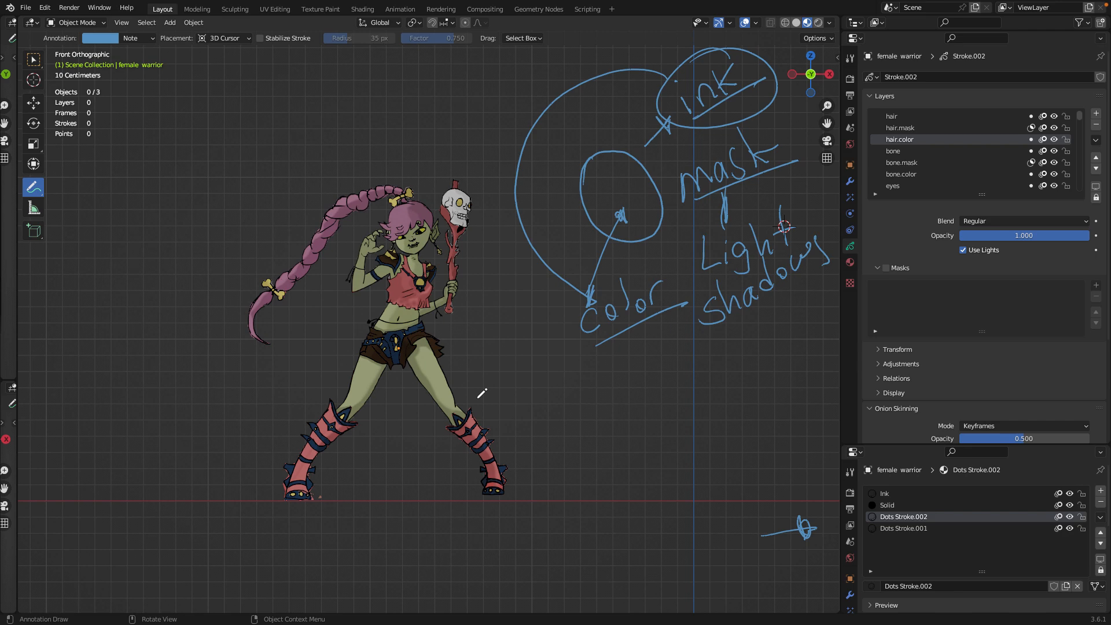
Step: Handwrite "2D" and "3D" in the empty area beside the warrior's legs and underline both
mouse_move(549, 438)
left_mouse_down()
mouse_move(576, 469)
mouse_move(586, 431)
mouse_move(595, 462)
left_mouse_up()
mouse_move(665, 411)
left_mouse_down()
mouse_move(682, 433)
mouse_move(669, 450)
left_mouse_up()
left_click_drag(701, 393, 706, 436)
left_click_drag(573, 494, 680, 461)
left_click_drag(748, 445, 757, 443)
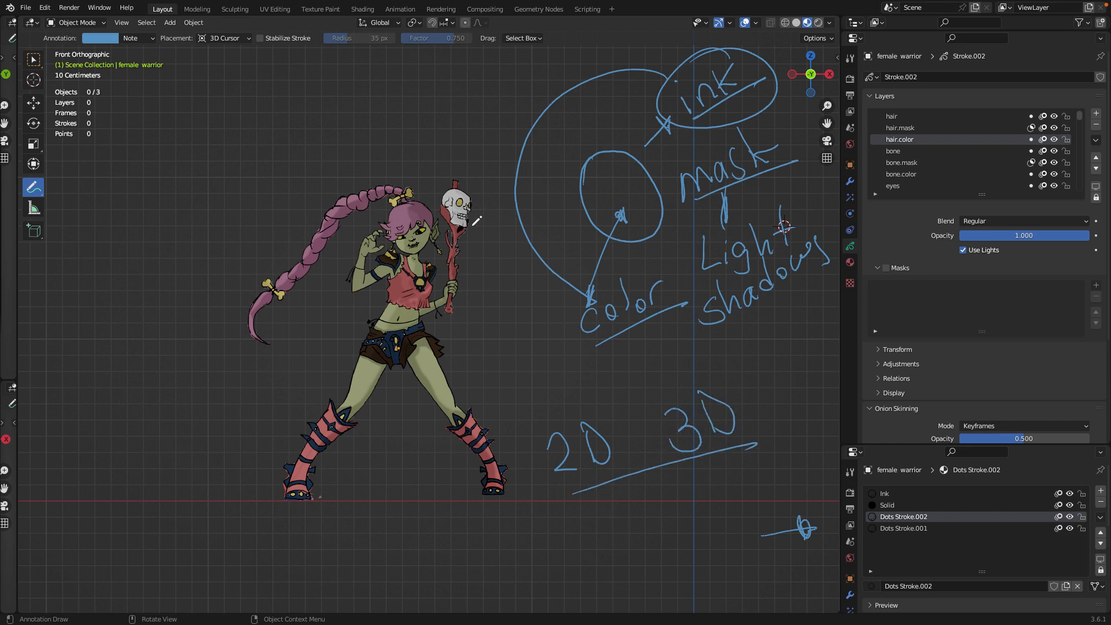